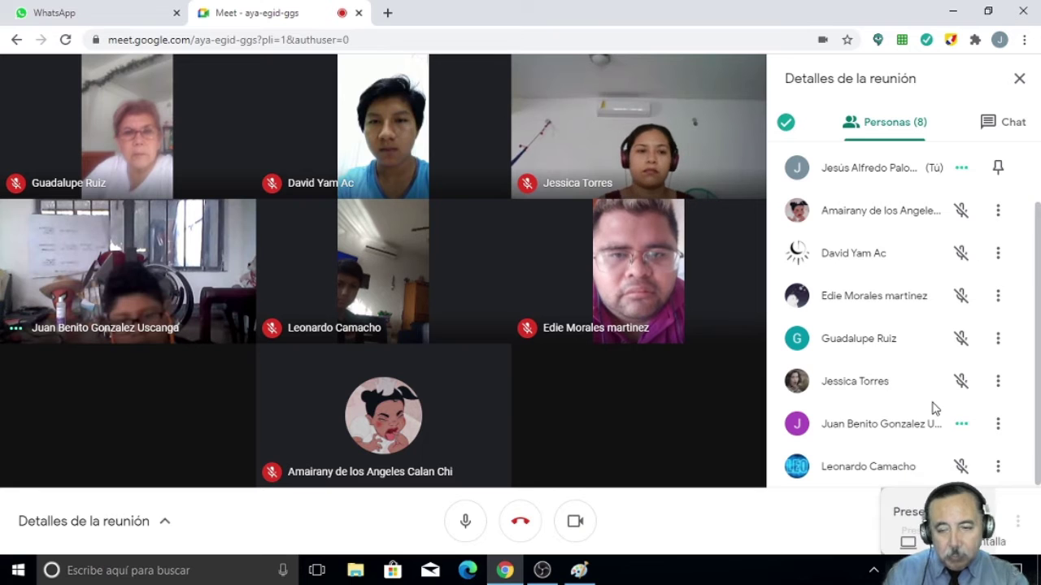
# Step: Present the entire screen to everyone in the Google Meet call
pyautogui.click(910, 529)
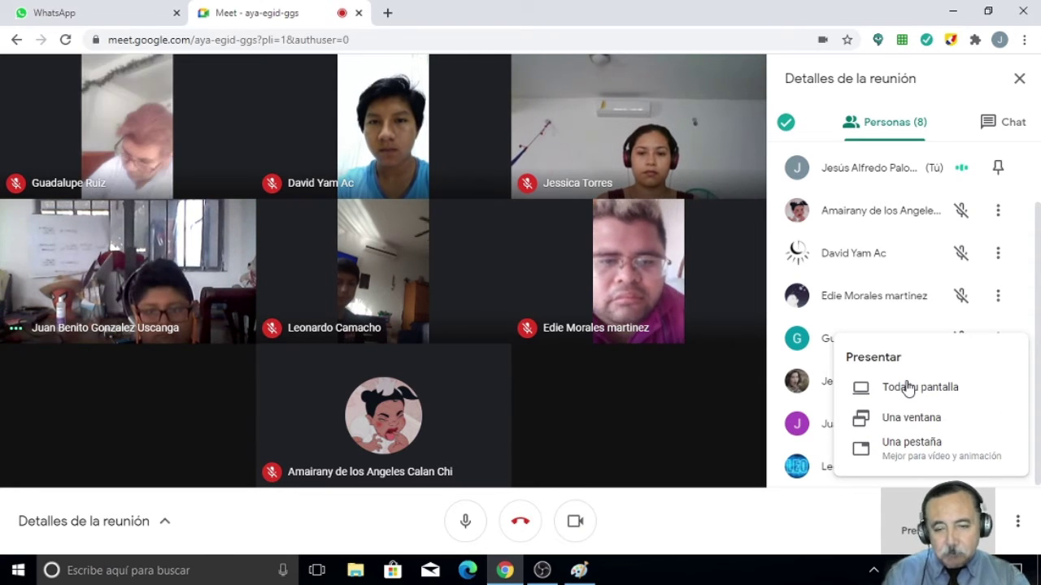
pyautogui.click(909, 389)
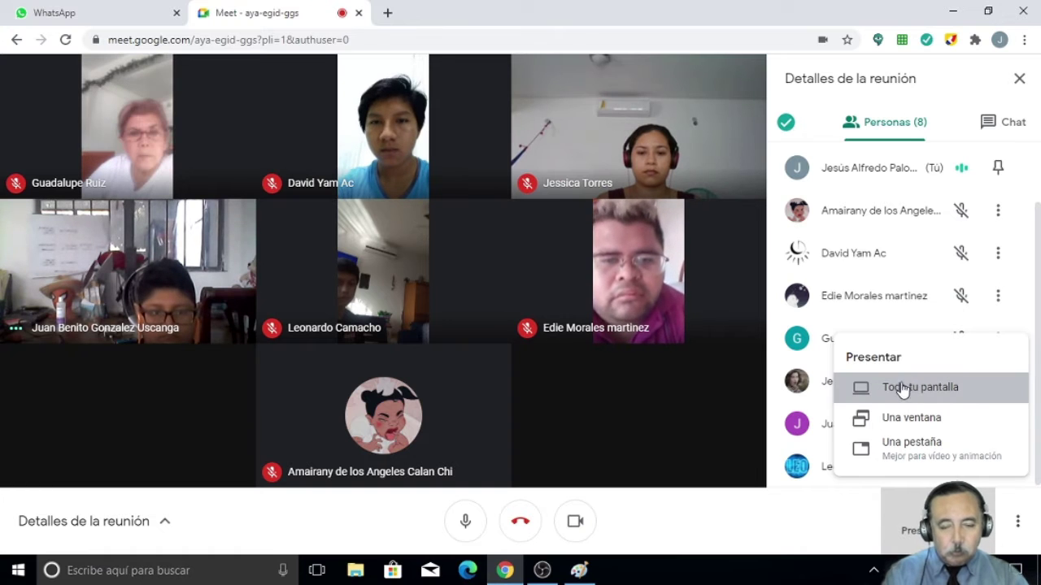
pyautogui.click(722, 385)
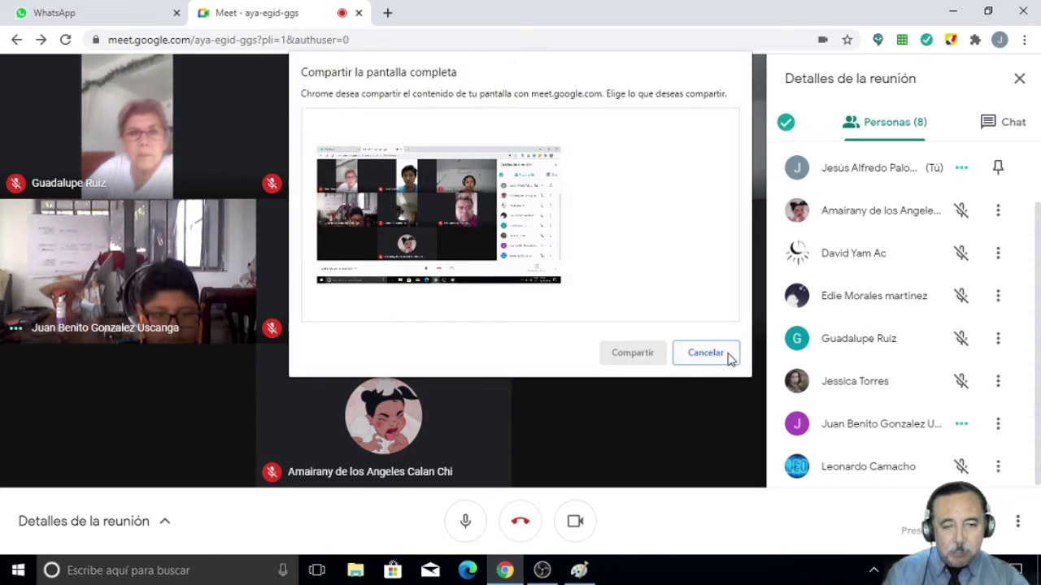
pyautogui.click(423, 163)
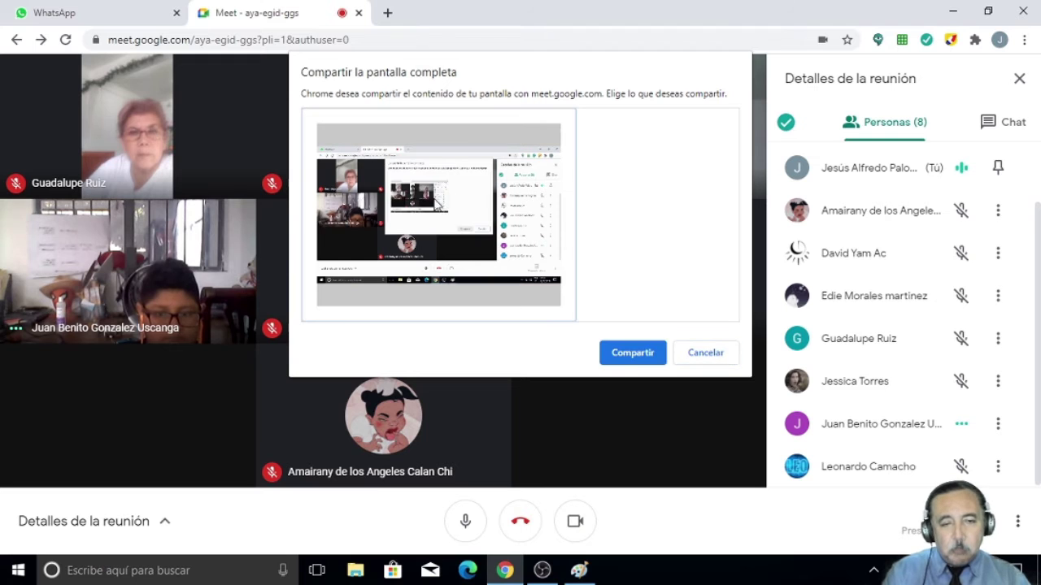
pyautogui.click(634, 356)
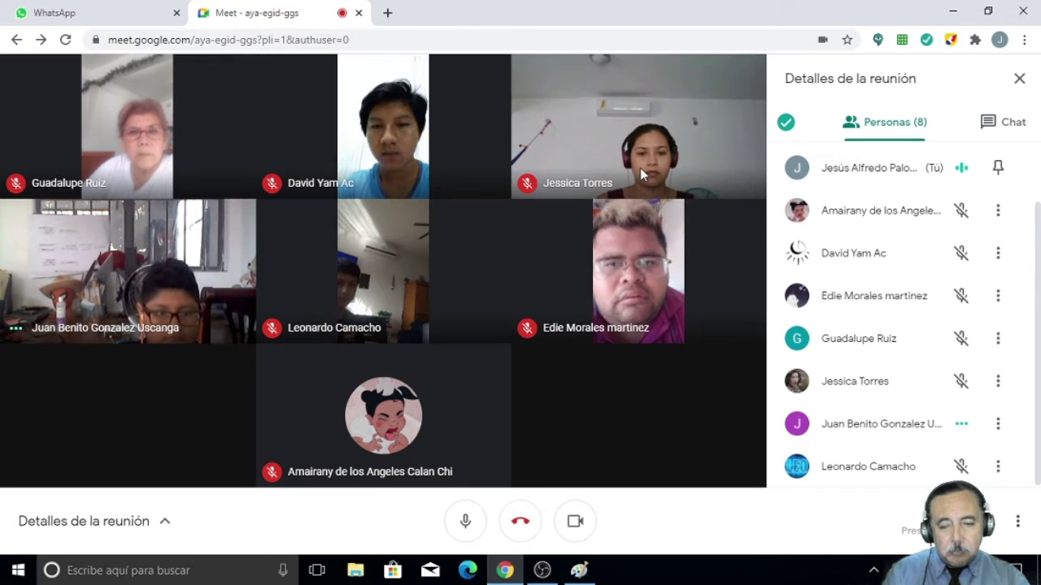
# Step: Minimize the browser to show the desktop and dismiss the screen-sharing bar and the presenting notification
pyautogui.click(954, 15)
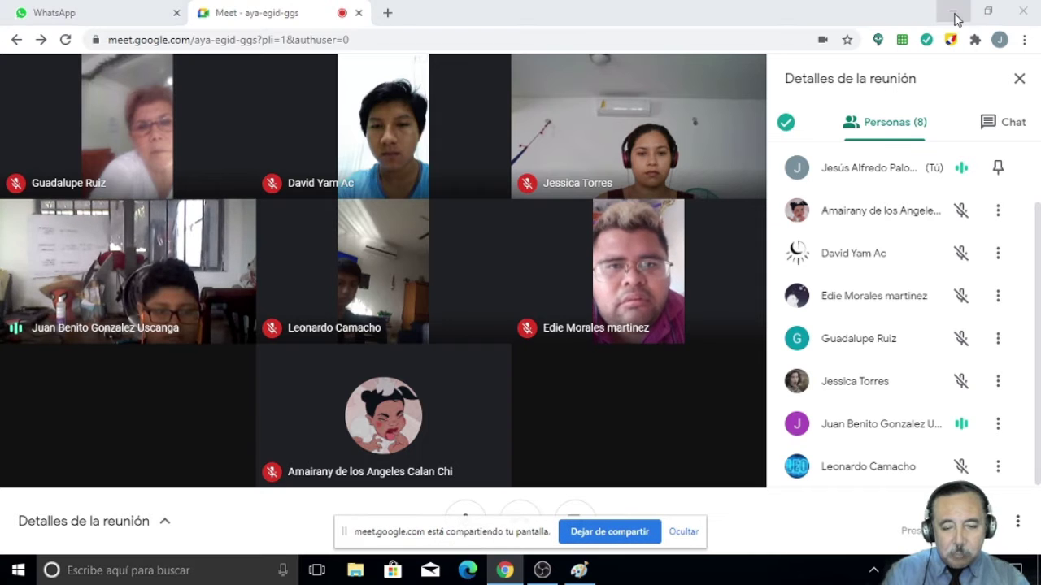
pyautogui.click(953, 15)
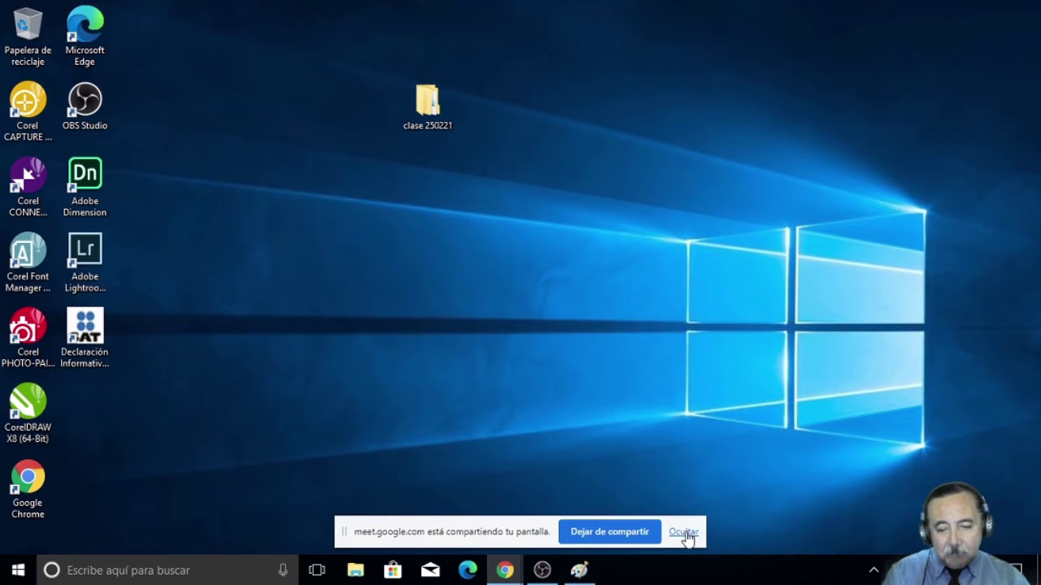
pyautogui.click(685, 533)
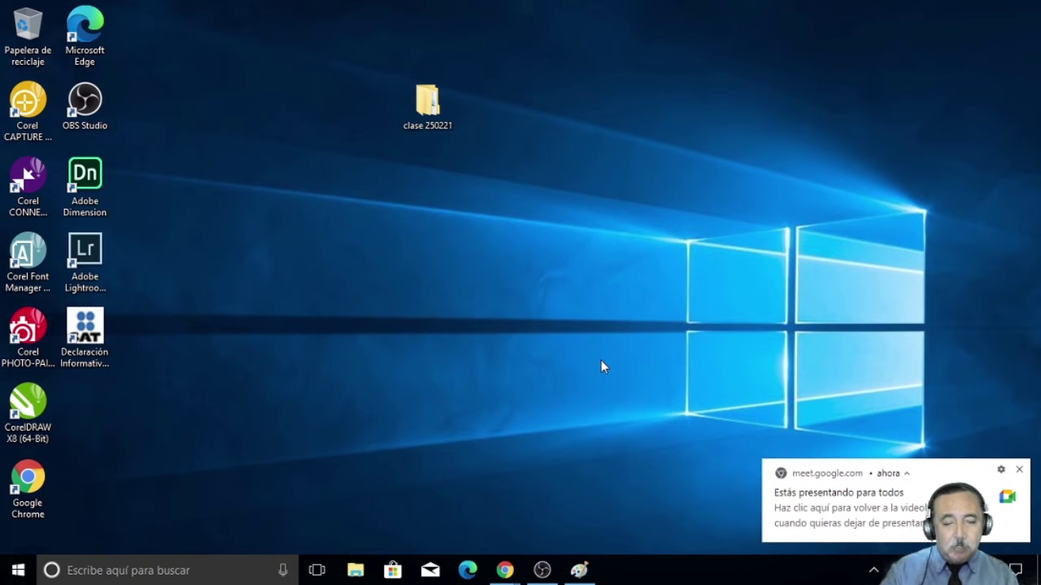
pyautogui.click(1020, 471)
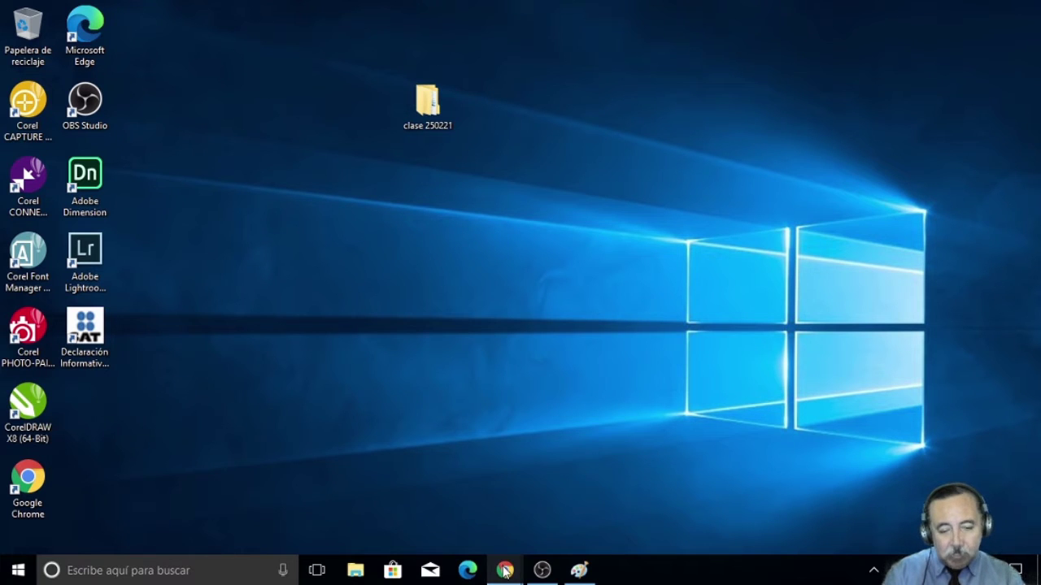
# Step: Bring the minimized Google Meet window back to check the call
pyautogui.moveTo(505, 570)
pyautogui.click(443, 527)
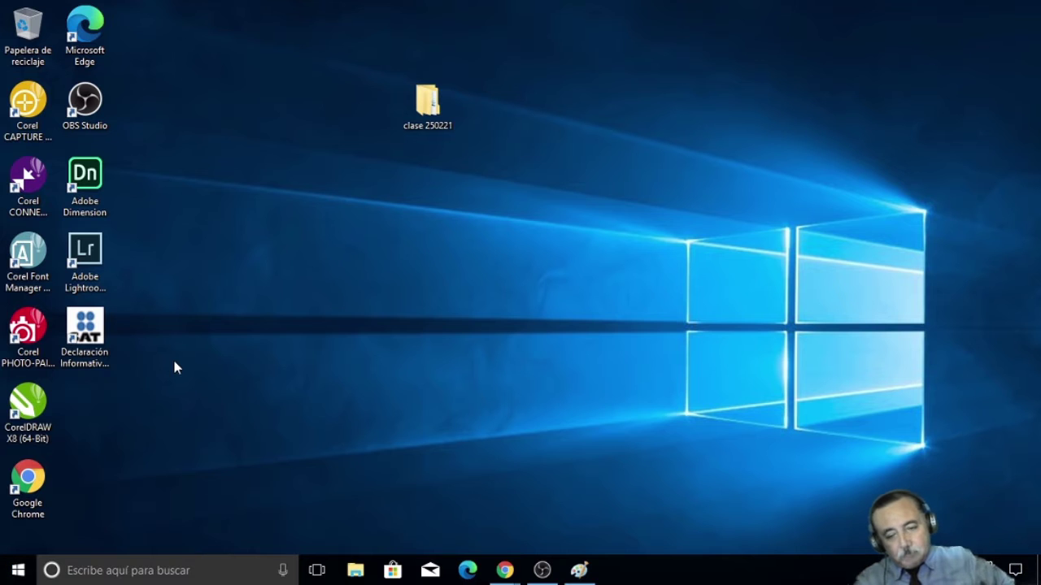
# Step: Launch Teclado en pantalla from the Accesibilidad de Windows group of installed programs
pyautogui.press('super')
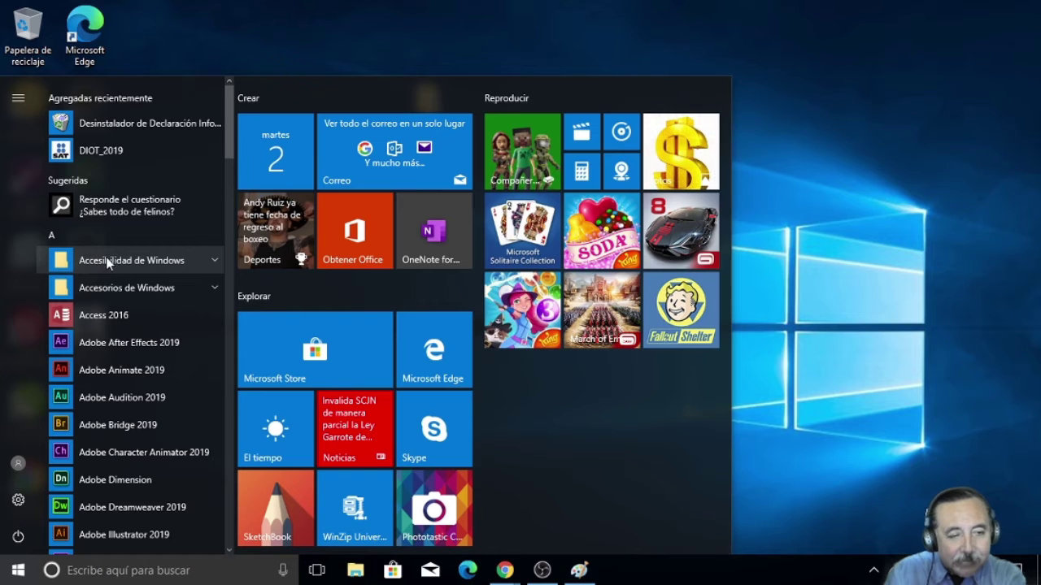
pyautogui.click(210, 261)
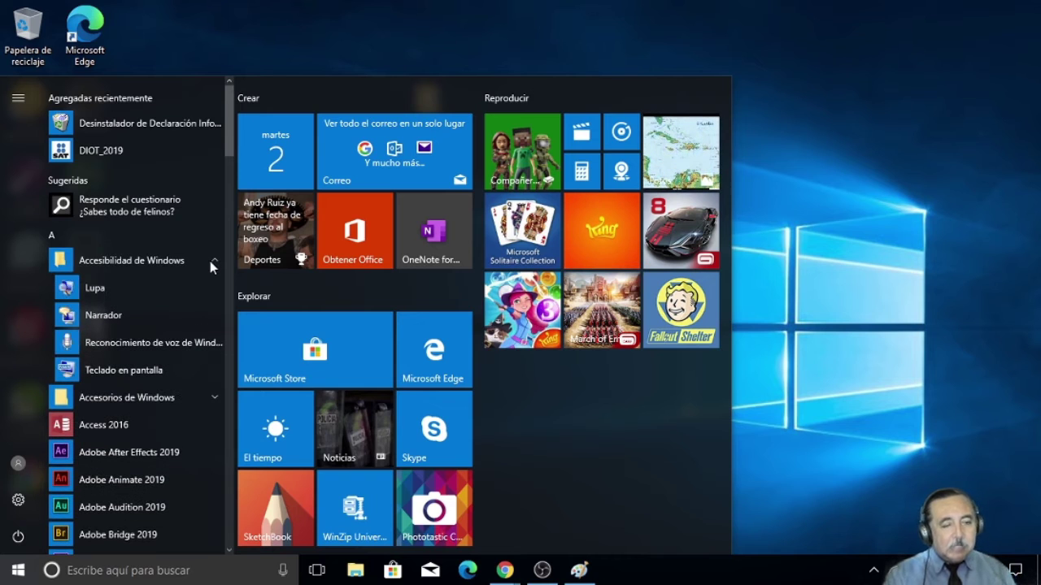
pyautogui.click(119, 372)
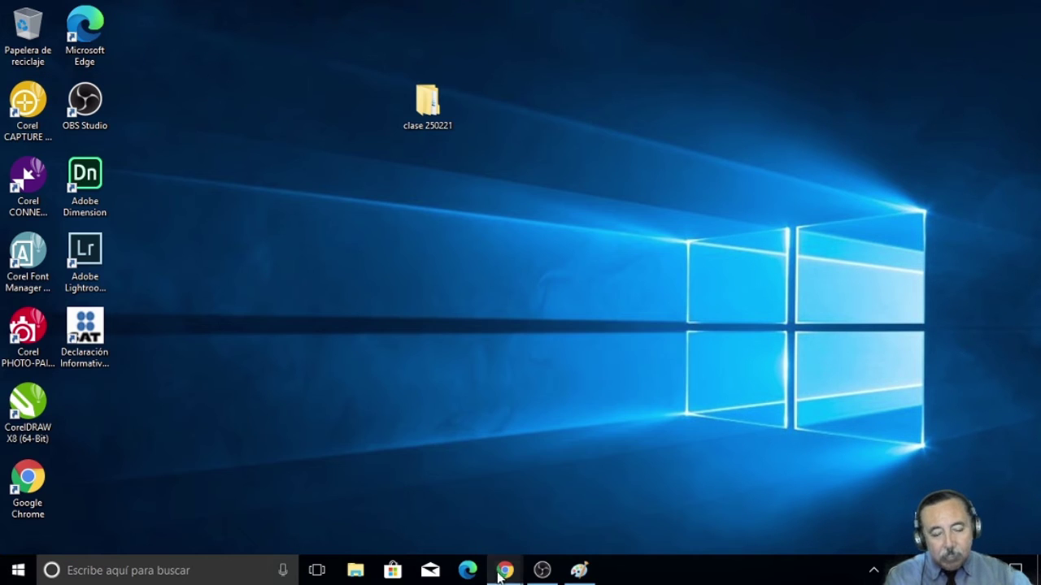
# Step: Check the running presentation in the Google Meet window and minimize it again
pyautogui.moveTo(502, 574)
pyautogui.click(418, 498)
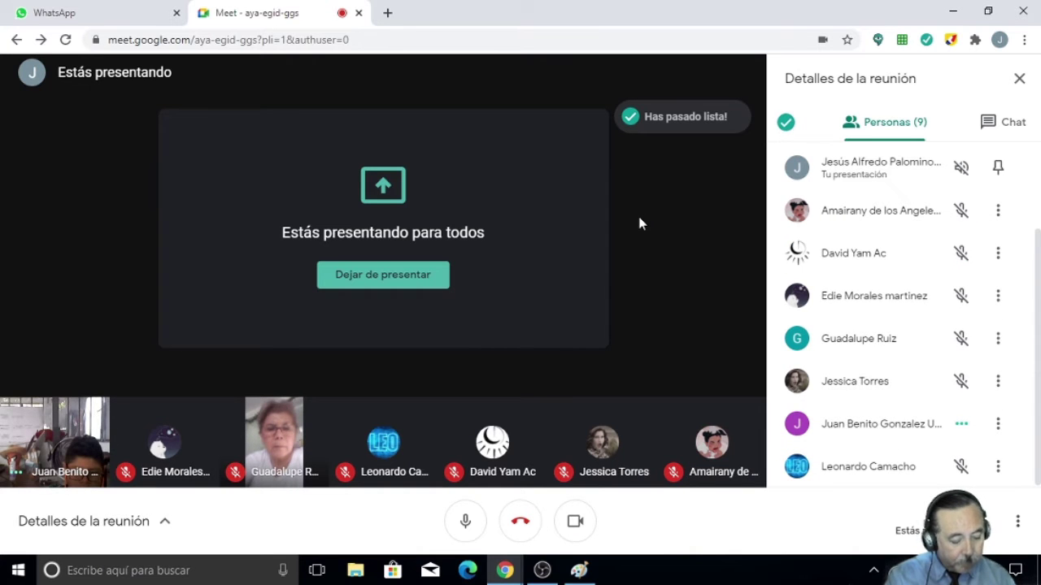
pyautogui.click(953, 11)
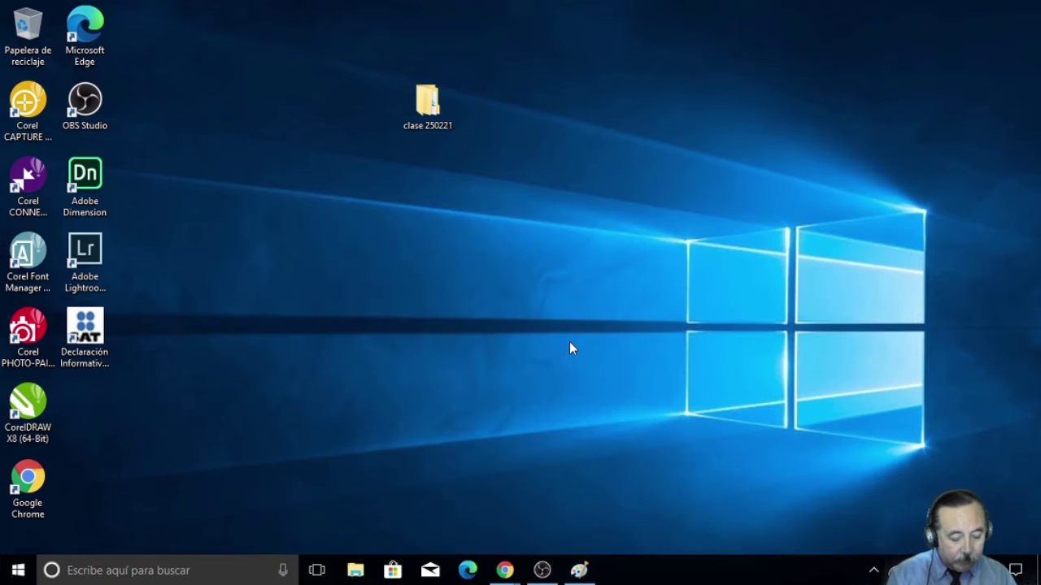
# Step: Open the on-screen keyboard, dismiss the Meet notification and place the keyboard in the lower half of the desktop
pyautogui.press('ctrl+super+o')
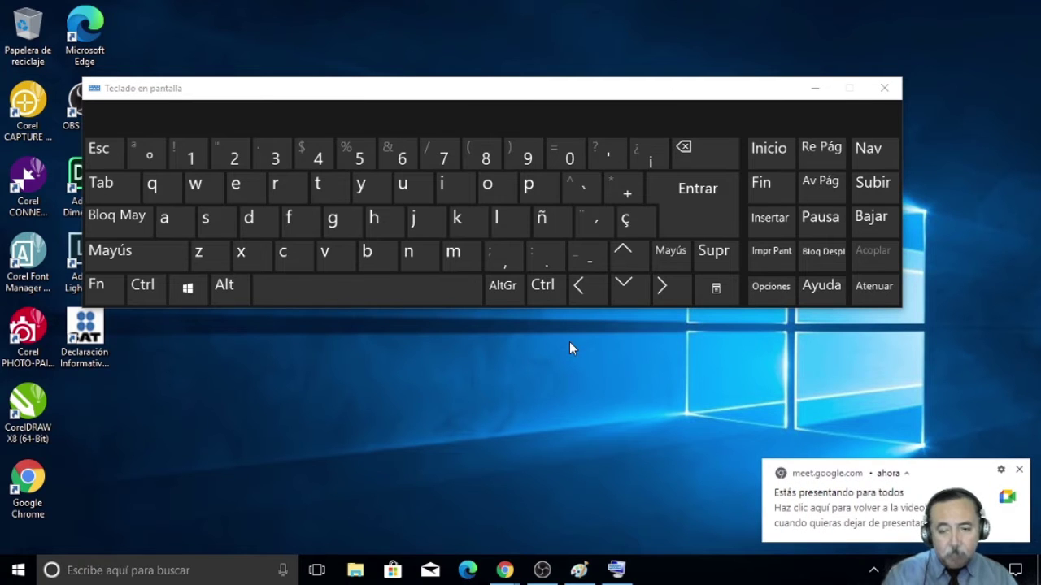
pyautogui.click(1019, 474)
pyautogui.moveTo(317, 93); pyautogui.dragTo(382, 174)
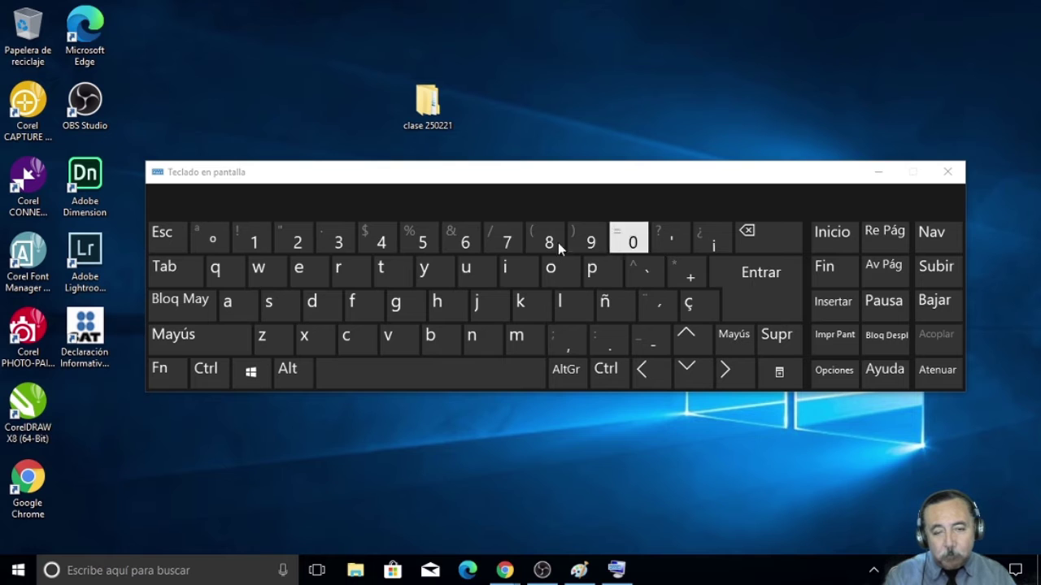
pyautogui.moveTo(535, 178); pyautogui.dragTo(511, 290)
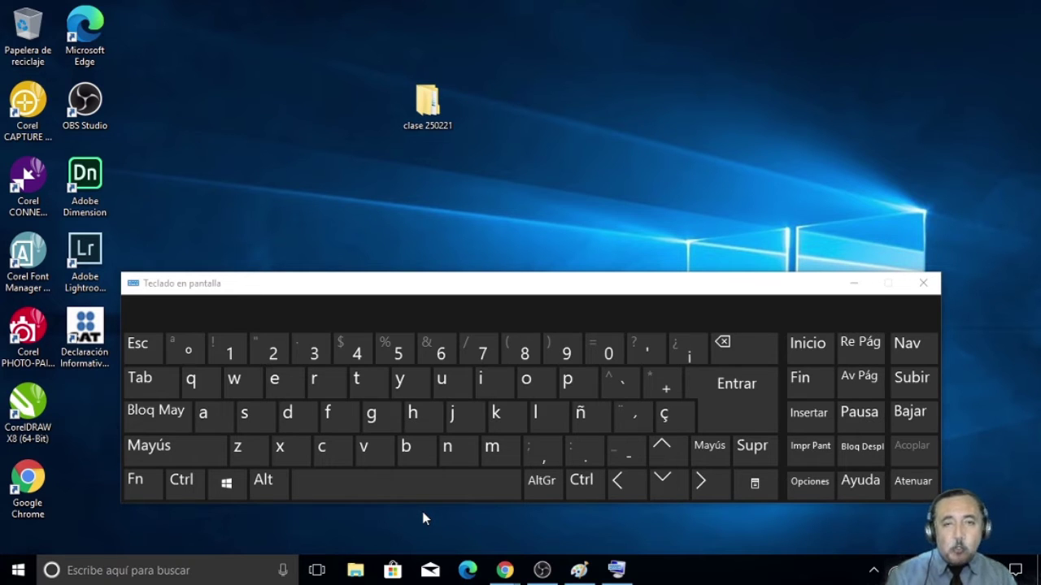
# Step: Show the Start menu and close it again
pyautogui.click(18, 569)
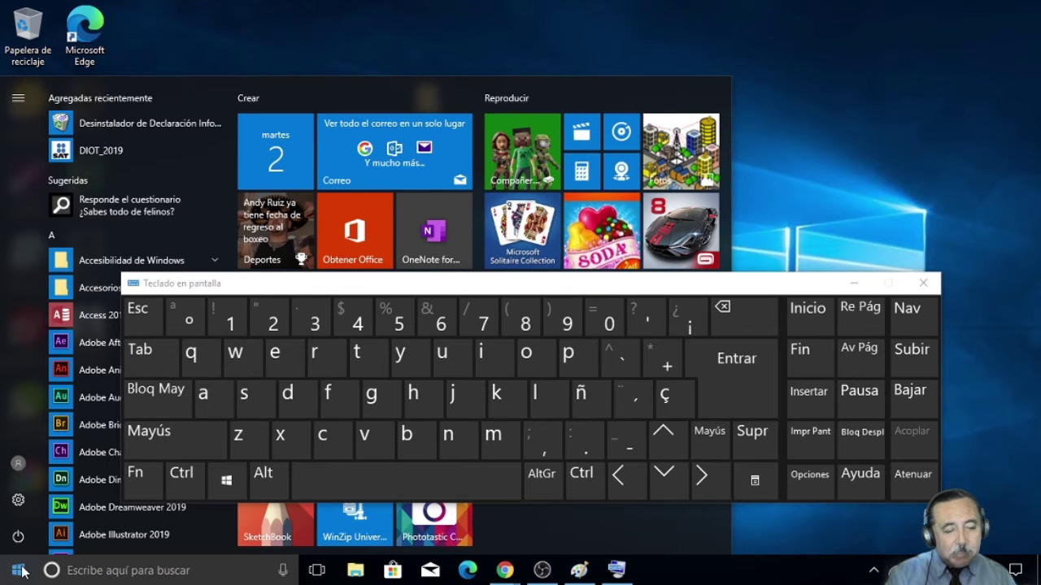
pyautogui.click(20, 571)
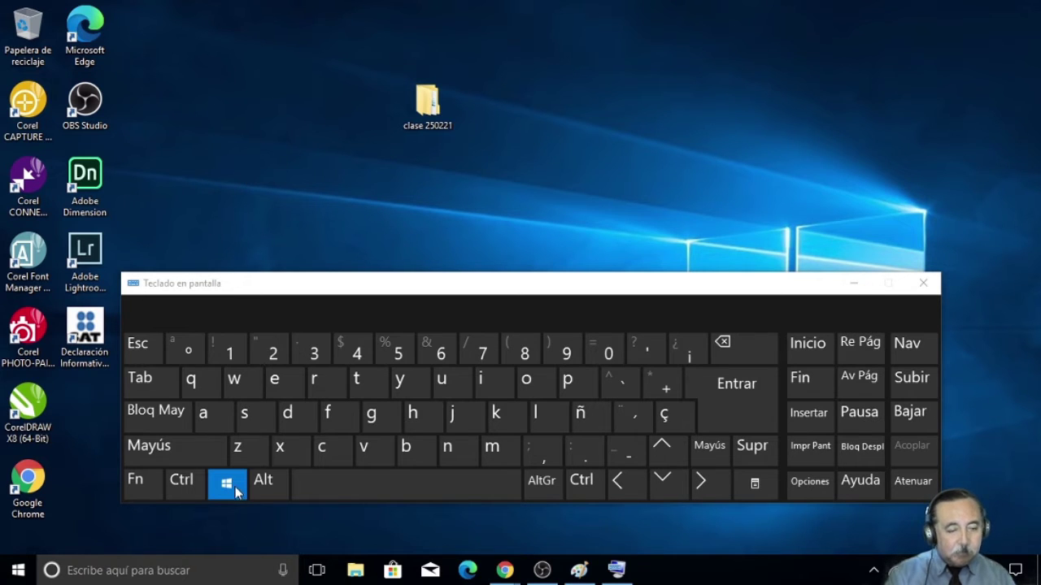
# Step: Open File Explorer and arrange its window above the on-screen keyboard so both can be seen
pyautogui.click(275, 387)
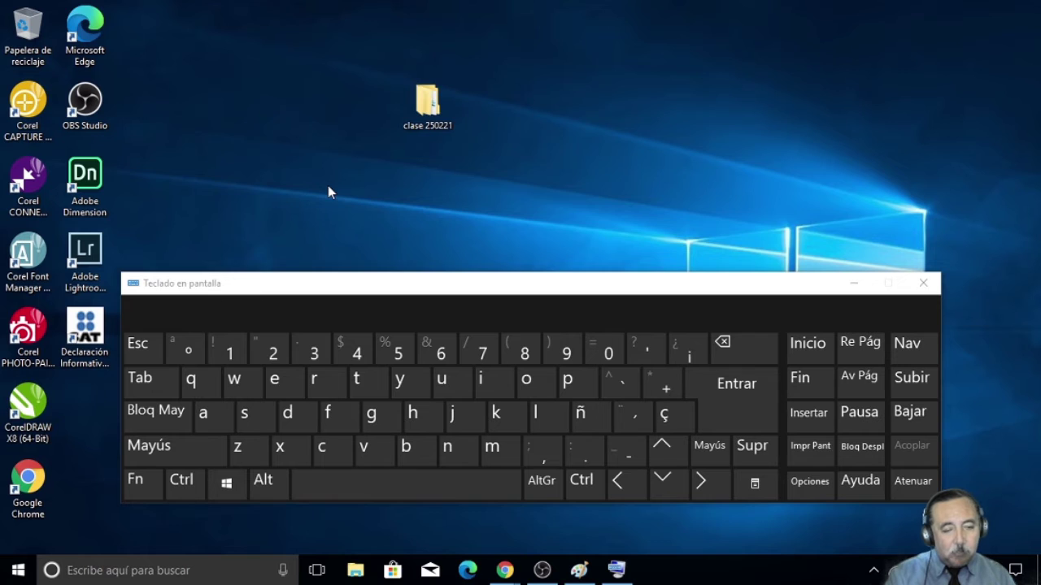
pyautogui.press('super+e')
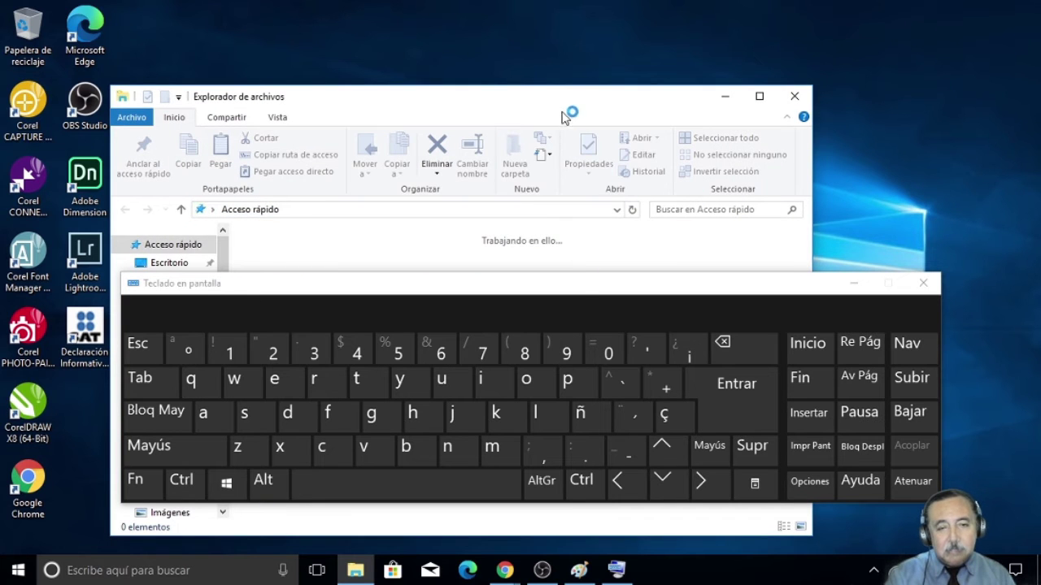
pyautogui.moveTo(519, 100); pyautogui.dragTo(538, 19)
pyautogui.moveTo(546, 289); pyautogui.dragTo(532, 330)
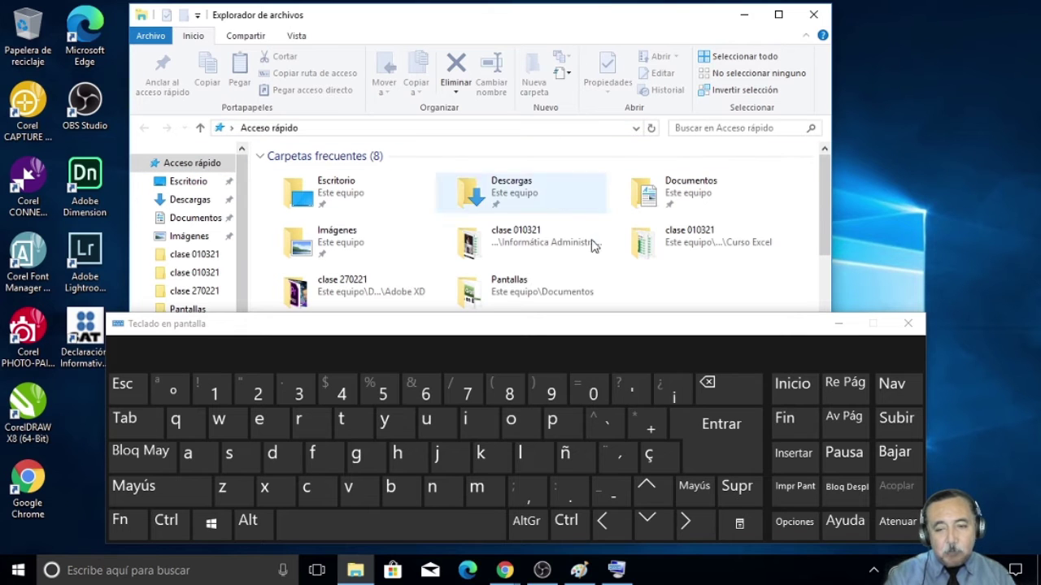
# Step: View the contents of the Documentos folder and close File Explorer
pyautogui.click(194, 218)
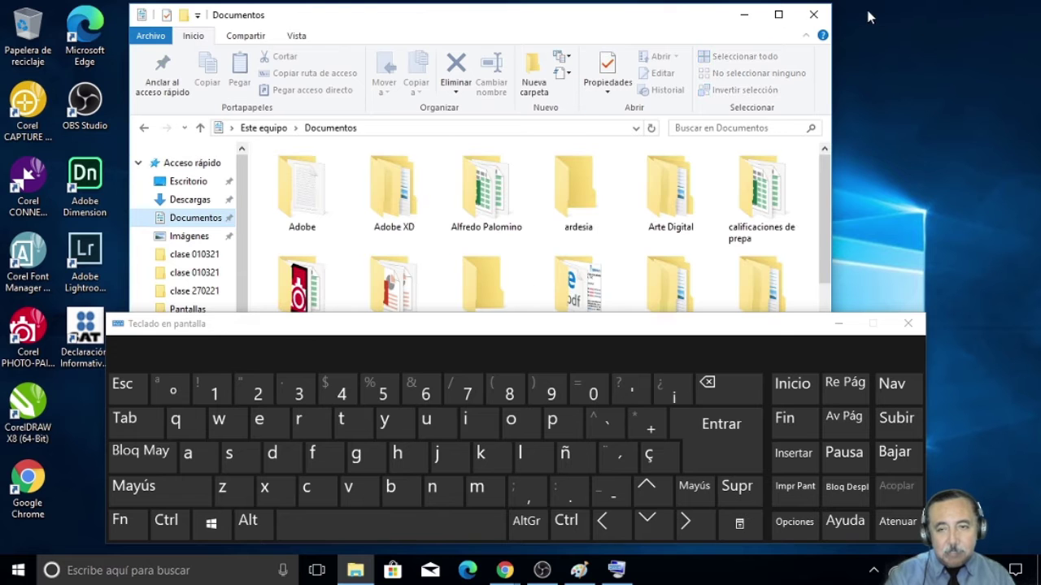
pyautogui.click(813, 14)
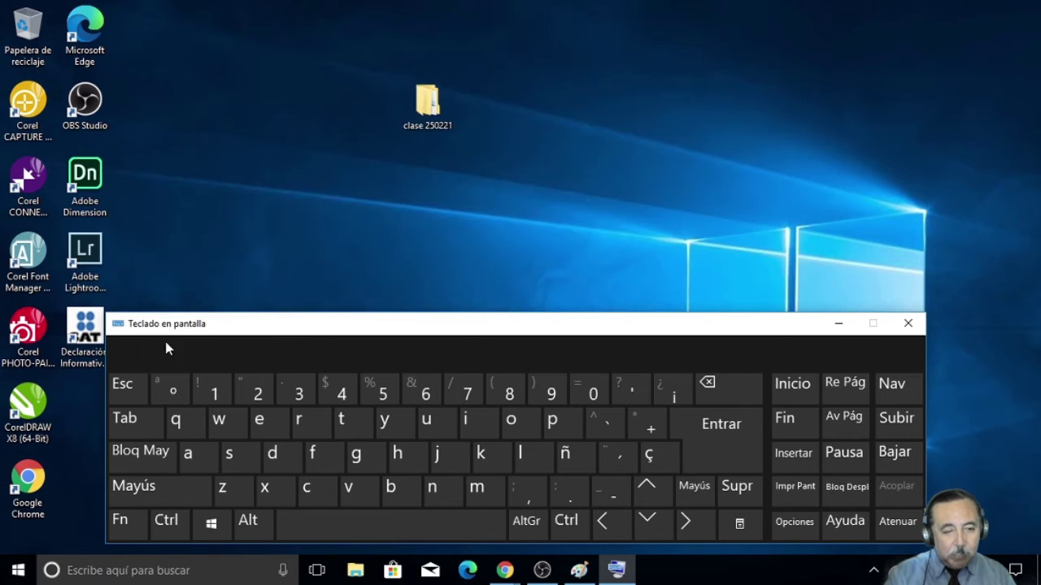
# Step: Move the on-screen keyboard to the upper part of the desktop and open the Run dialog beneath it
pyautogui.moveTo(335, 316); pyautogui.dragTo(359, 83)
pyautogui.click(240, 290)
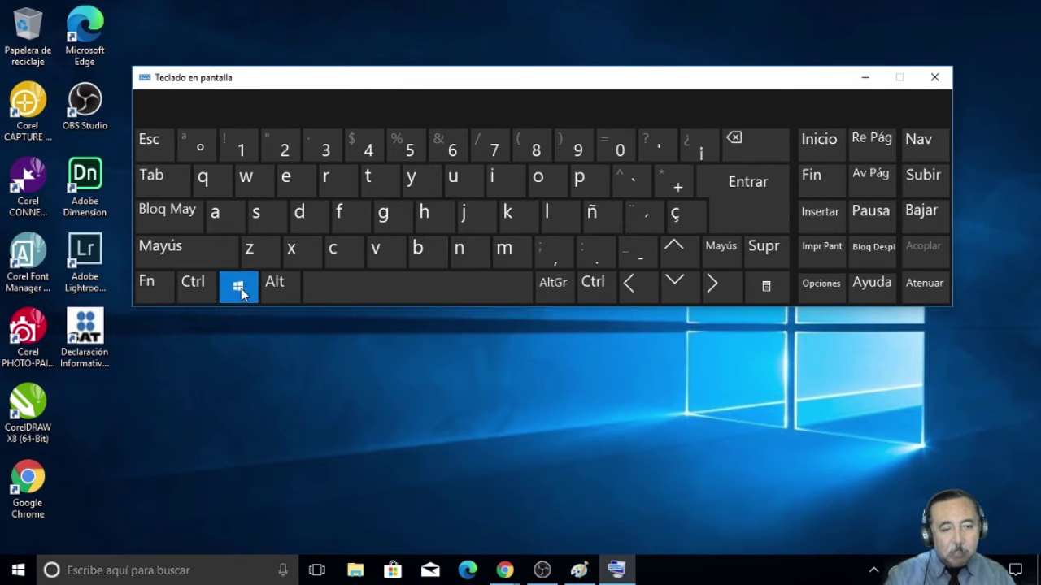
pyautogui.click(326, 176)
pyautogui.moveTo(233, 399); pyautogui.dragTo(446, 345)
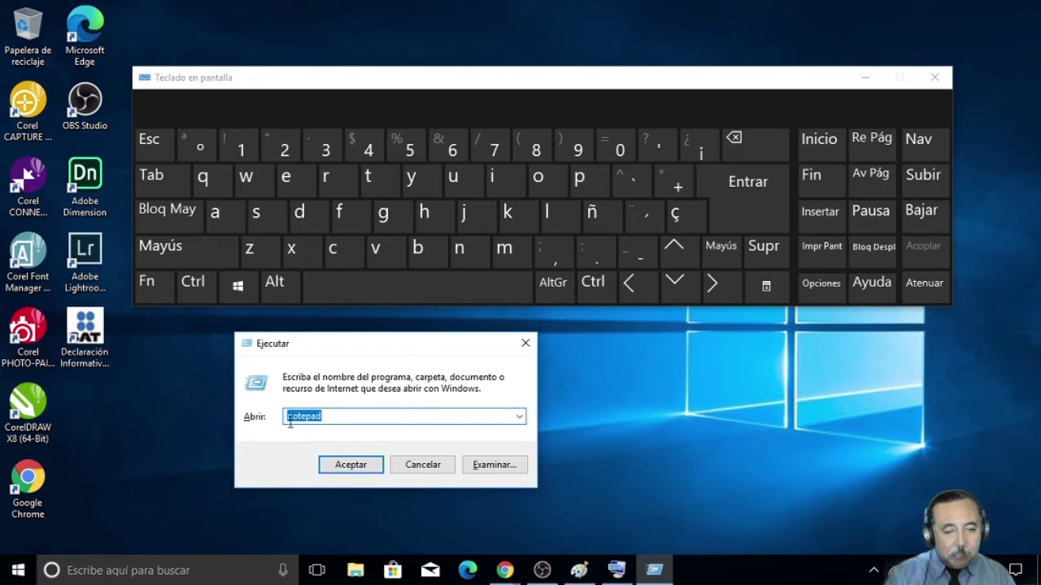
# Step: Enter notepad as the Run command with the on-screen keyboard, launch it and move the keyboard below the Notepad window
pyautogui.moveTo(328, 417); pyautogui.dragTo(271, 420)
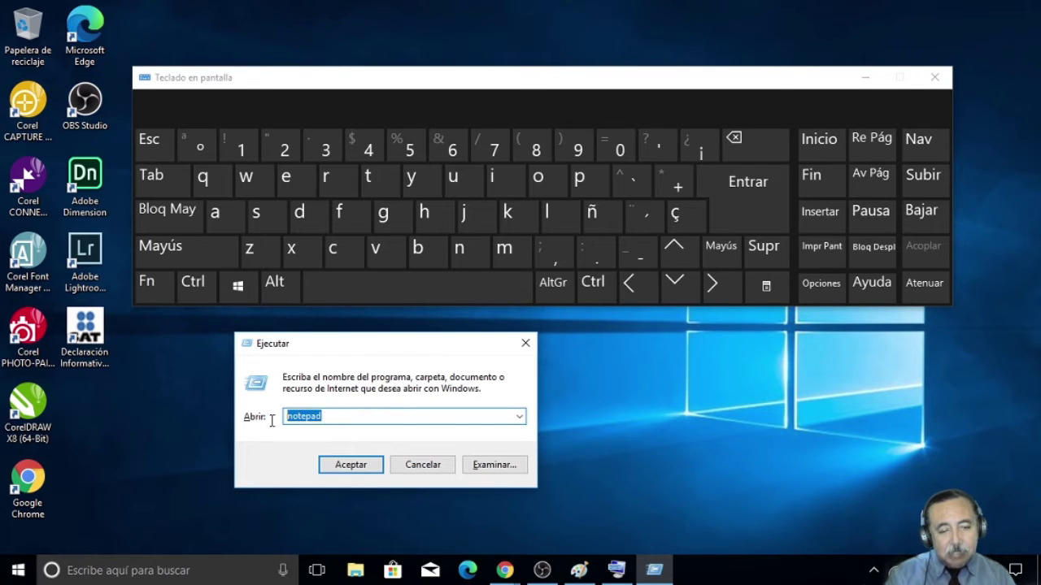
pyautogui.press('BackSpace')
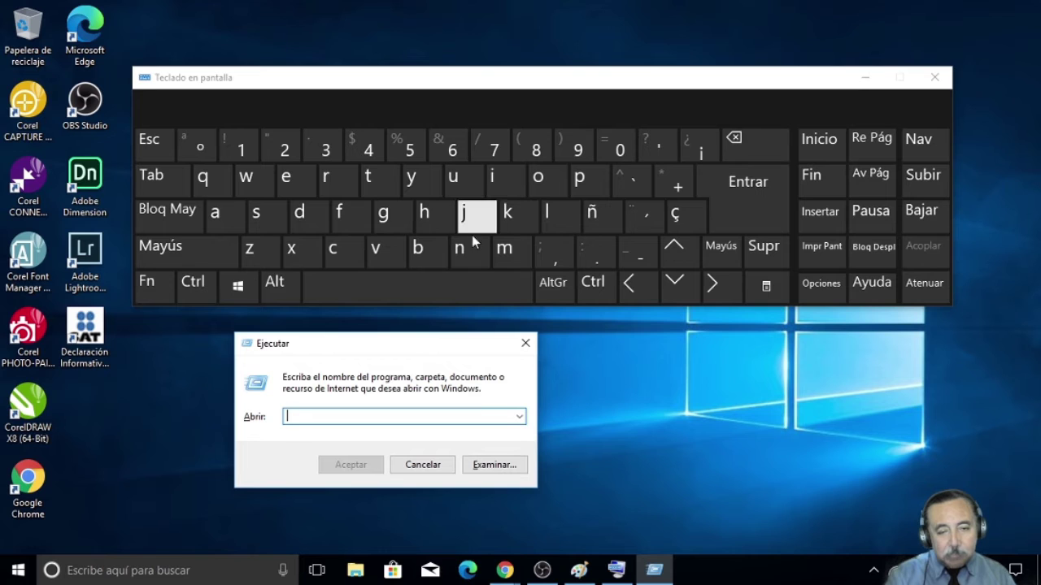
pyautogui.click(539, 176)
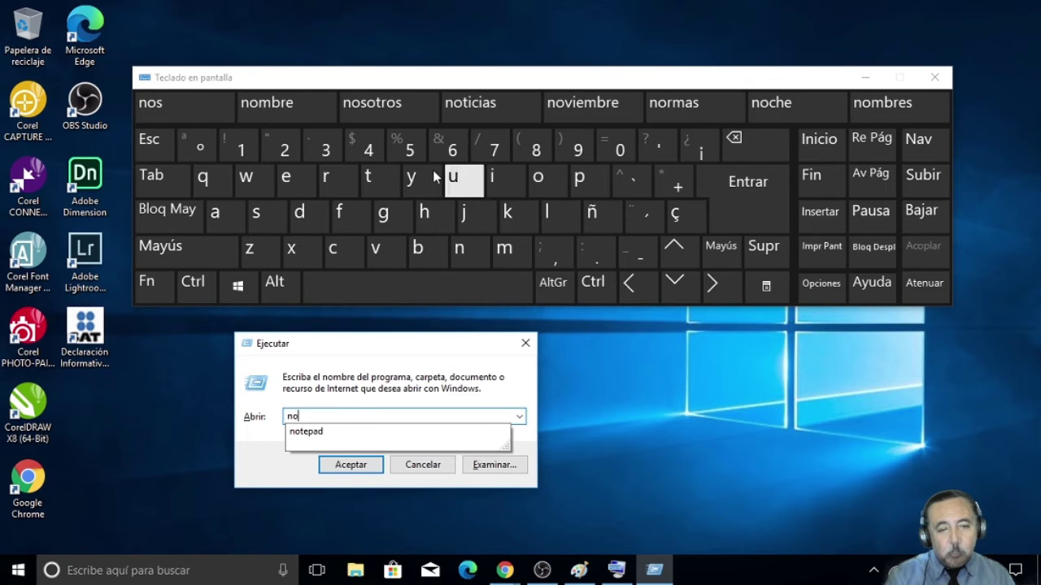
pyautogui.click(376, 178)
pyautogui.click(287, 178)
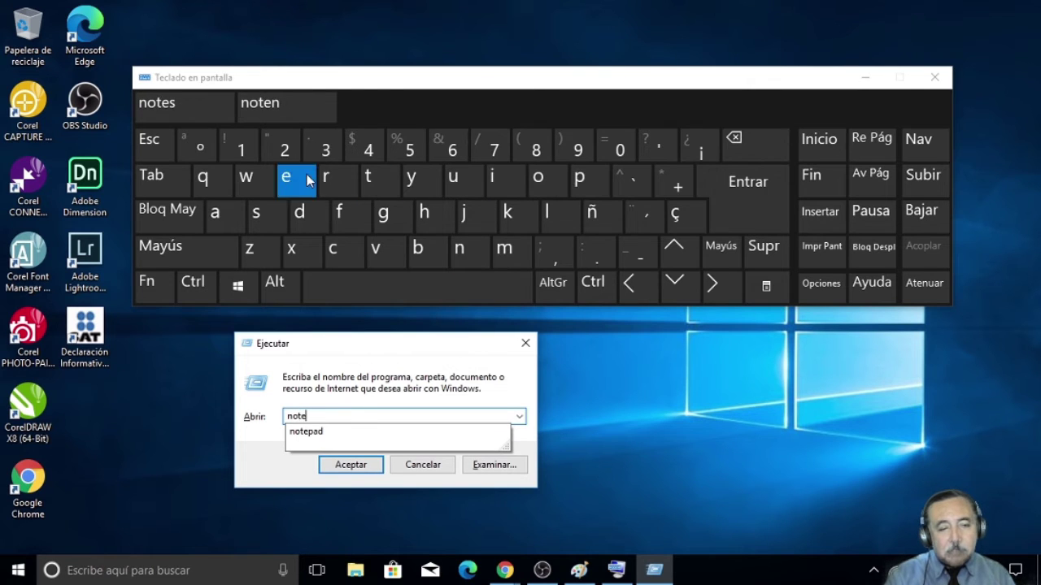
pyautogui.click(577, 181)
pyautogui.click(217, 213)
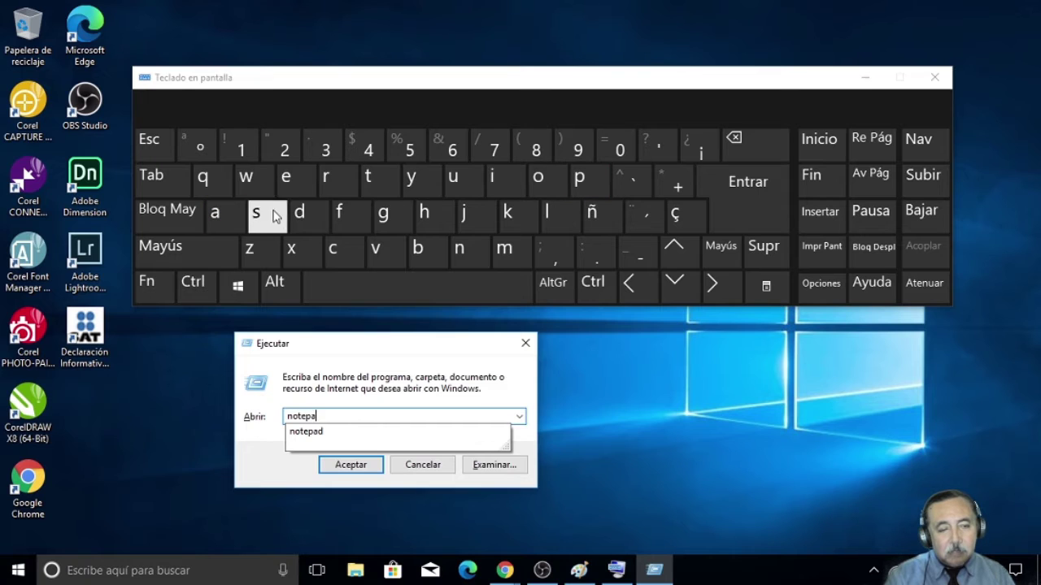
pyautogui.click(307, 214)
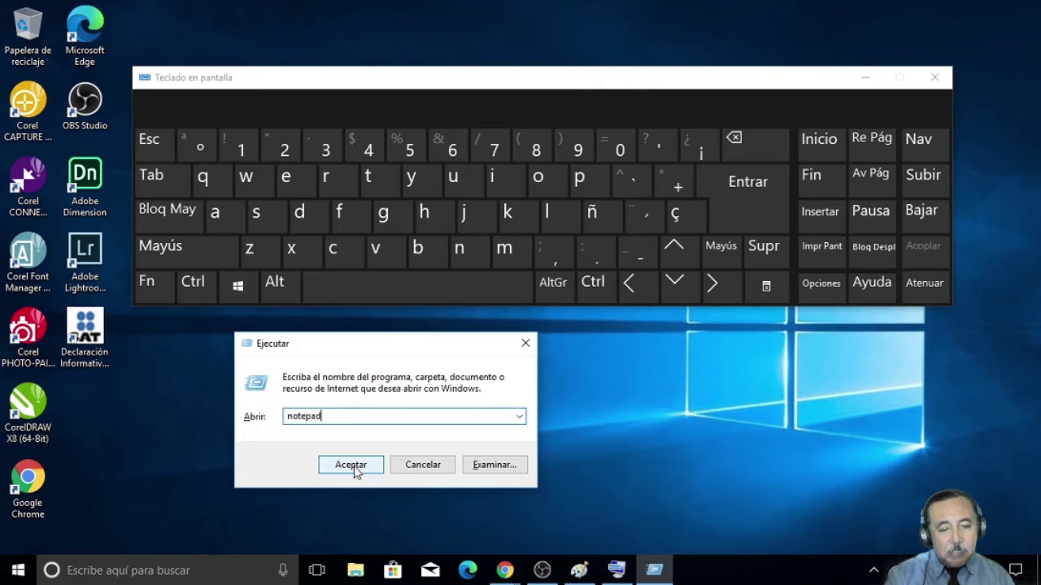
pyautogui.click(736, 210)
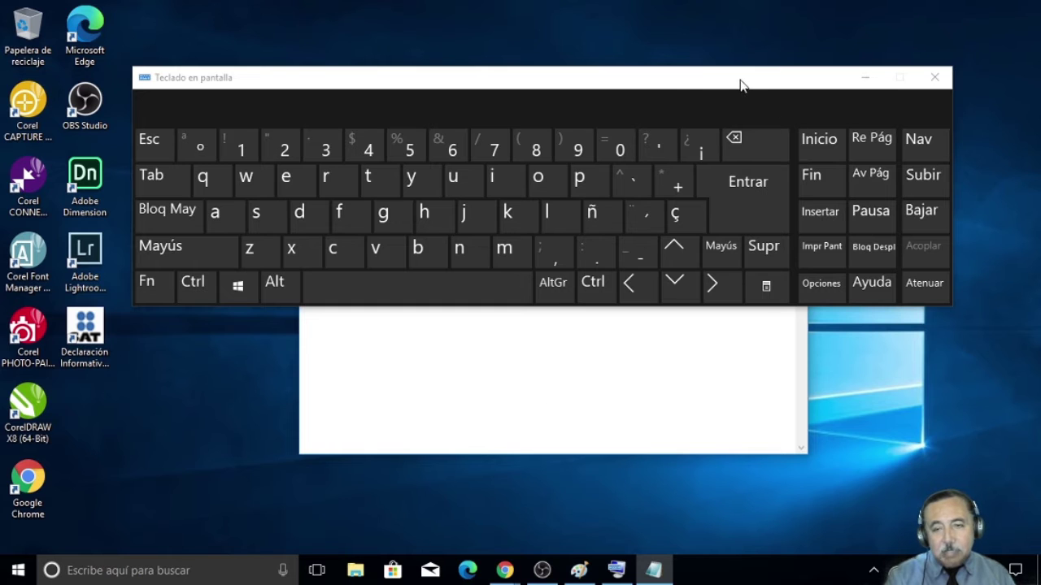
pyautogui.moveTo(683, 82); pyautogui.dragTo(675, 302)
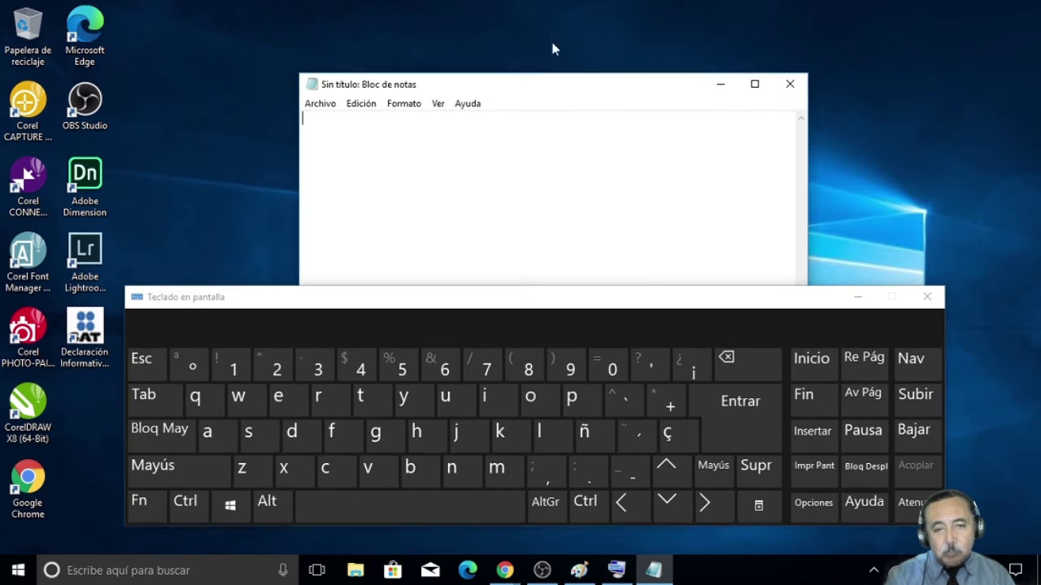
# Step: Move the Notepad window higher above the on-screen keyboard and write "esto se" in it with the on-screen keyboard
pyautogui.moveTo(537, 85); pyautogui.dragTo(535, 29)
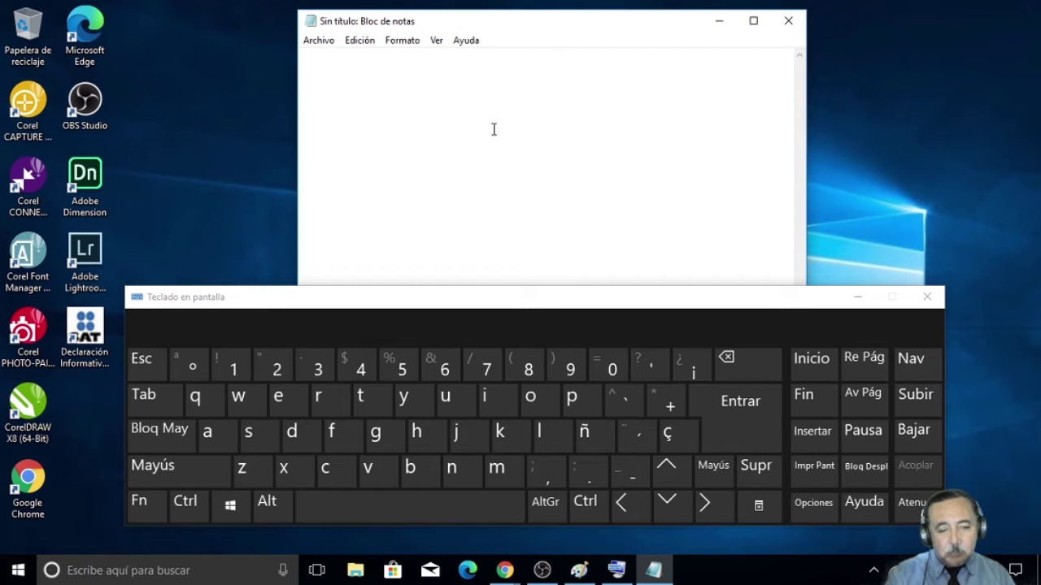
pyautogui.click(278, 396)
pyautogui.click(248, 432)
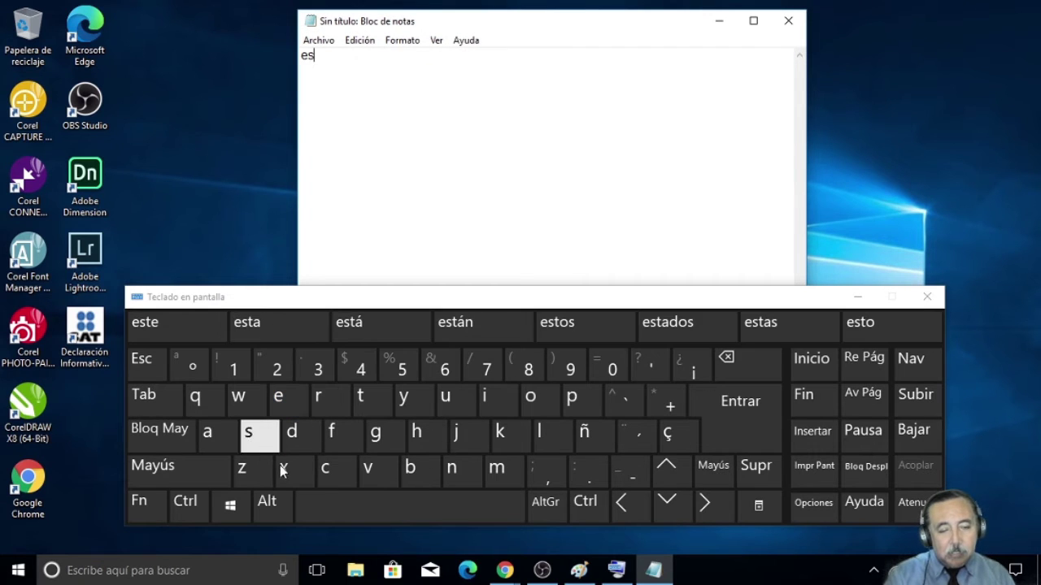
pyautogui.click(382, 398)
pyautogui.click(529, 398)
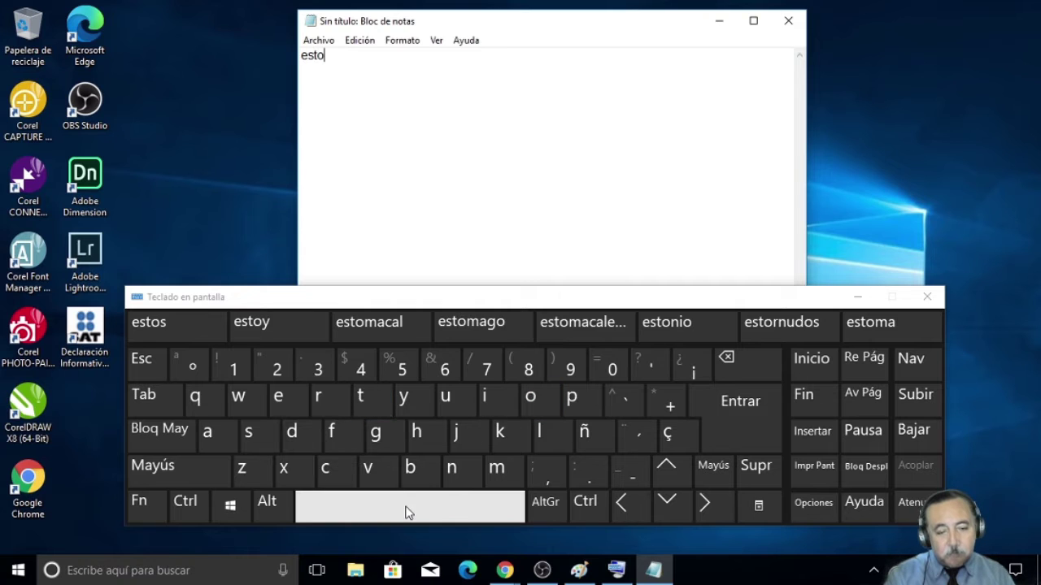
pyautogui.click(407, 508)
pyautogui.click(248, 432)
pyautogui.click(286, 402)
# Step: Add the accented word "está" after "esto se" in the note with the on-screen keyboard
pyautogui.click(344, 508)
pyautogui.click(286, 398)
pyautogui.click(248, 433)
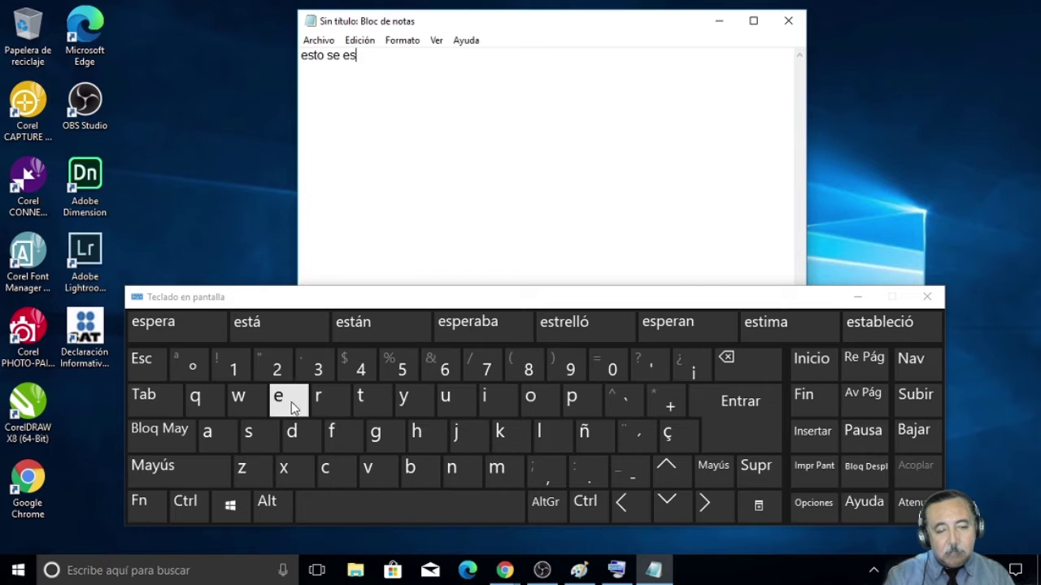
pyautogui.click(360, 399)
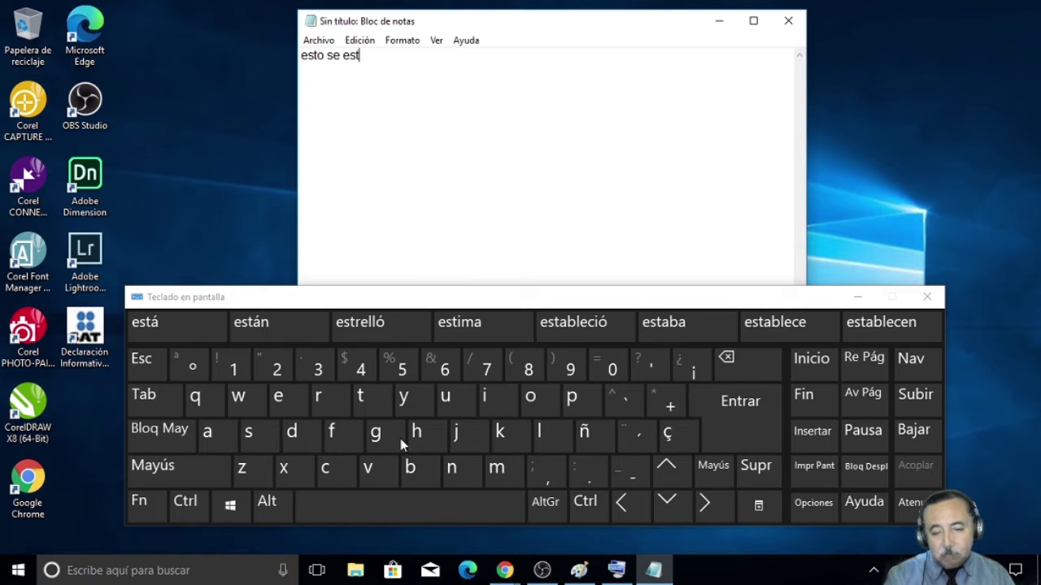
pyautogui.click(637, 445)
pyautogui.click(213, 434)
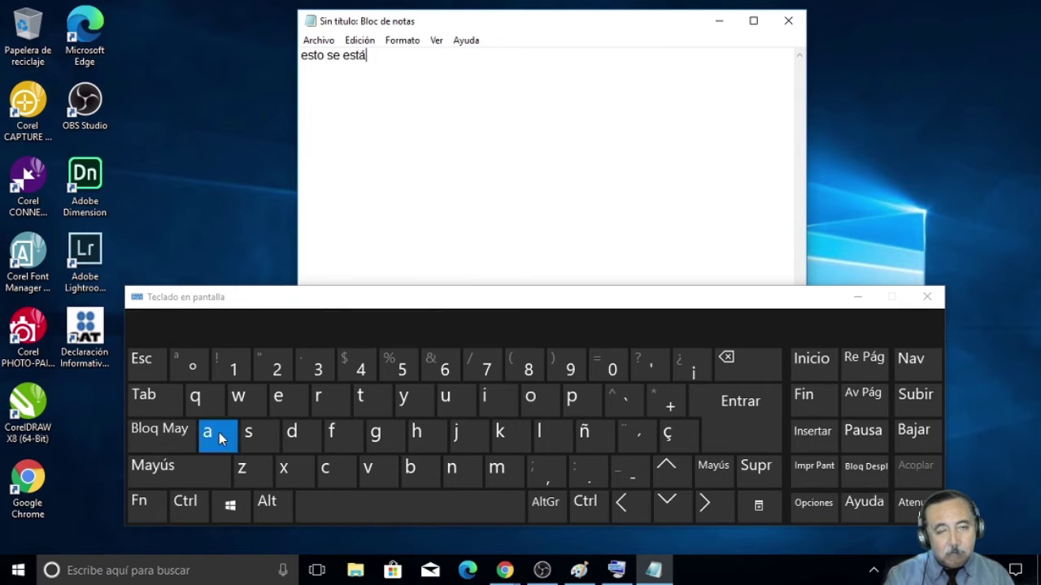
# Step: Continue the Notepad sentence with the word "realizando", spelling it out on the on-screen keyboard
pyautogui.click(402, 505)
pyautogui.click(321, 397)
pyautogui.click(280, 397)
pyautogui.click(219, 435)
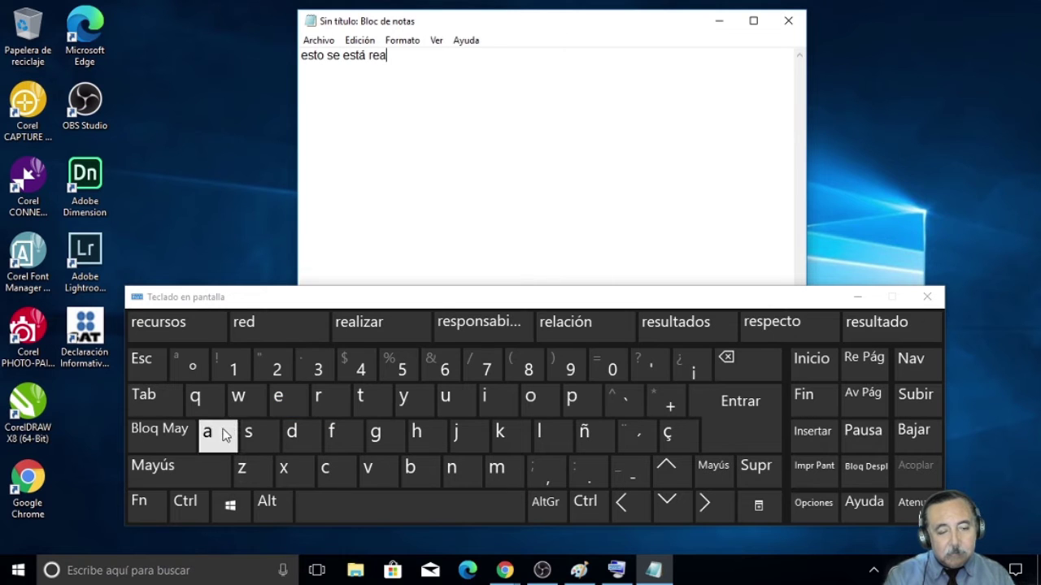
pyautogui.click(544, 437)
pyautogui.click(488, 398)
pyautogui.click(251, 470)
pyautogui.click(219, 439)
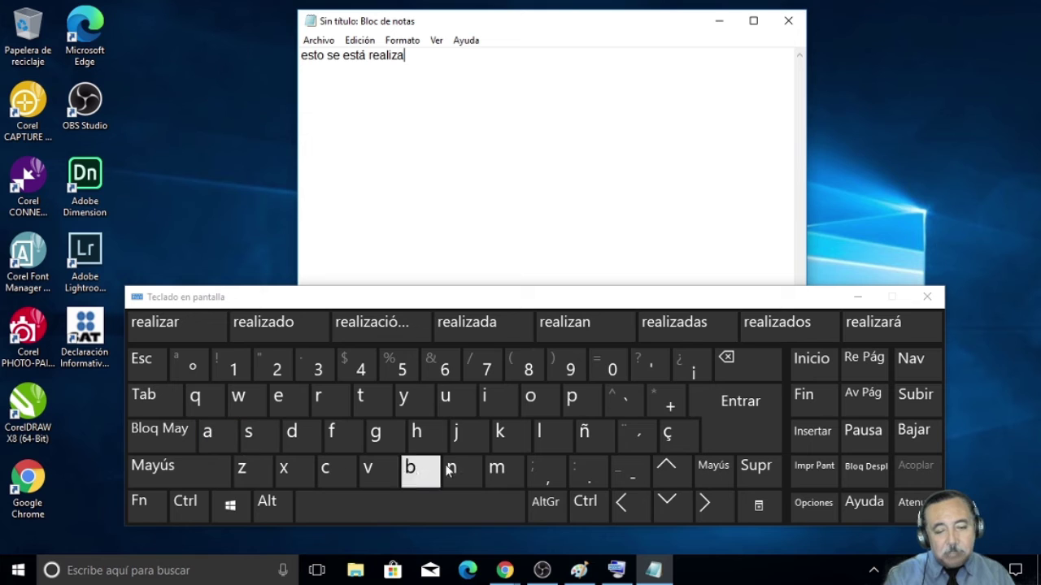
pyautogui.click(454, 470)
pyautogui.click(315, 447)
pyautogui.click(530, 401)
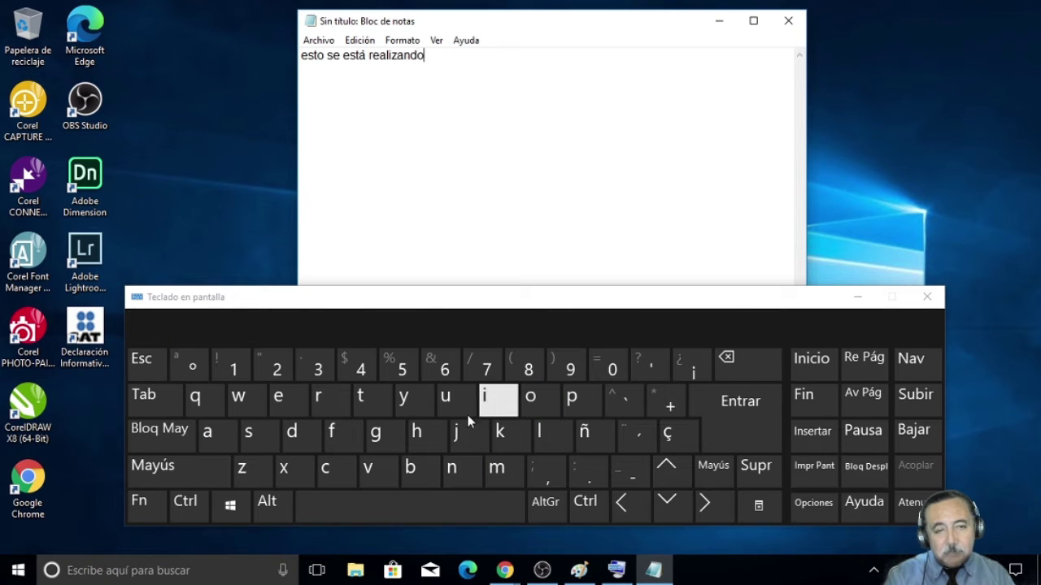
# Step: Add the words "con el" and a trailing space to the Notepad sentence with the on-screen keyboard
pyautogui.click(351, 503)
pyautogui.click(336, 482)
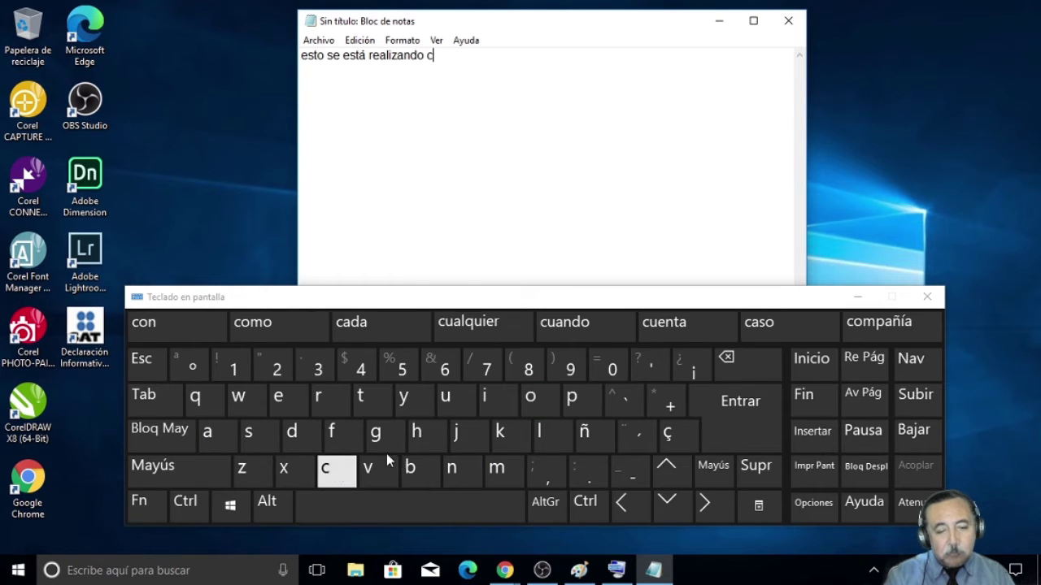
pyautogui.click(530, 398)
pyautogui.click(468, 470)
pyautogui.click(446, 504)
pyautogui.click(284, 399)
pyautogui.click(556, 431)
pyautogui.click(404, 510)
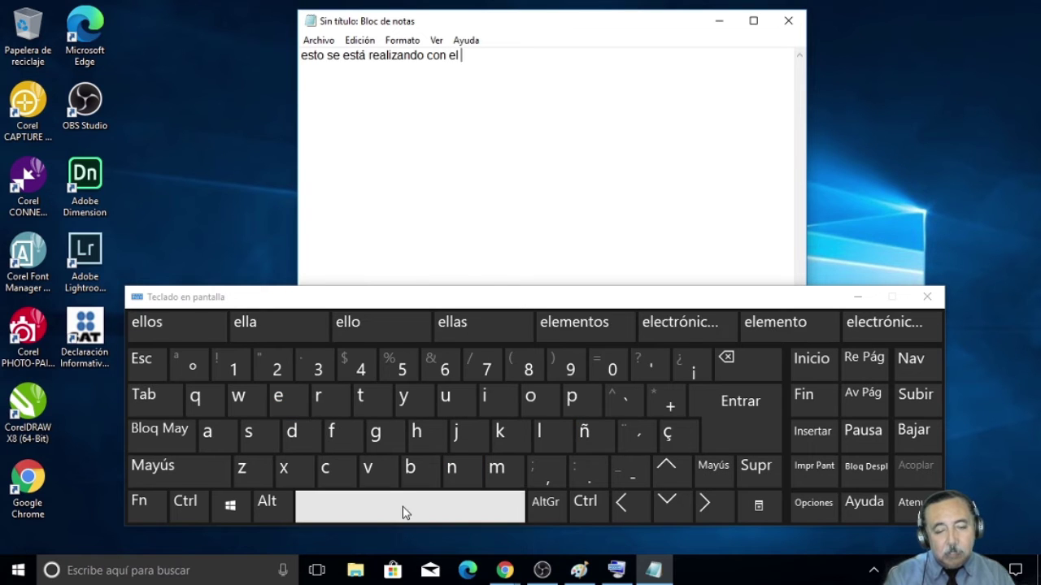
# Step: Spell "teclad" on the on-screen keyboard and complete it with the predicted word "teclado"
pyautogui.click(365, 397)
pyautogui.click(291, 397)
pyautogui.click(330, 470)
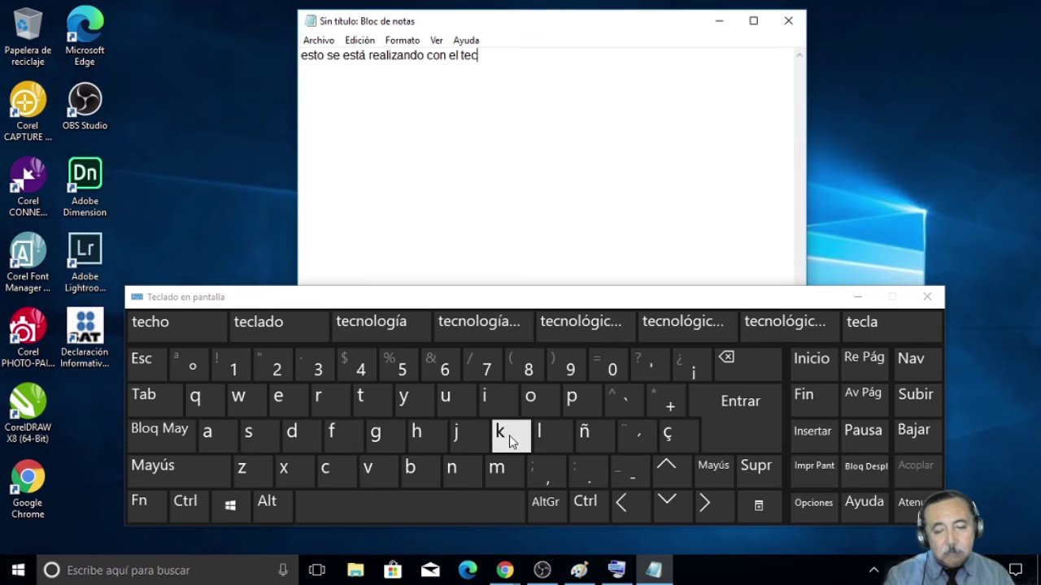
pyautogui.click(539, 432)
pyautogui.click(214, 435)
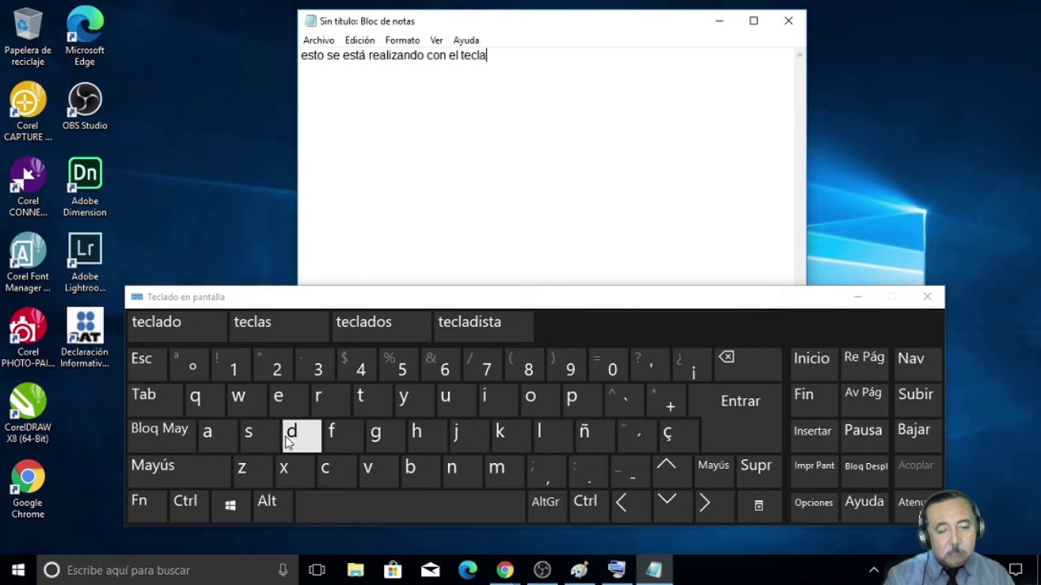
pyautogui.click(295, 435)
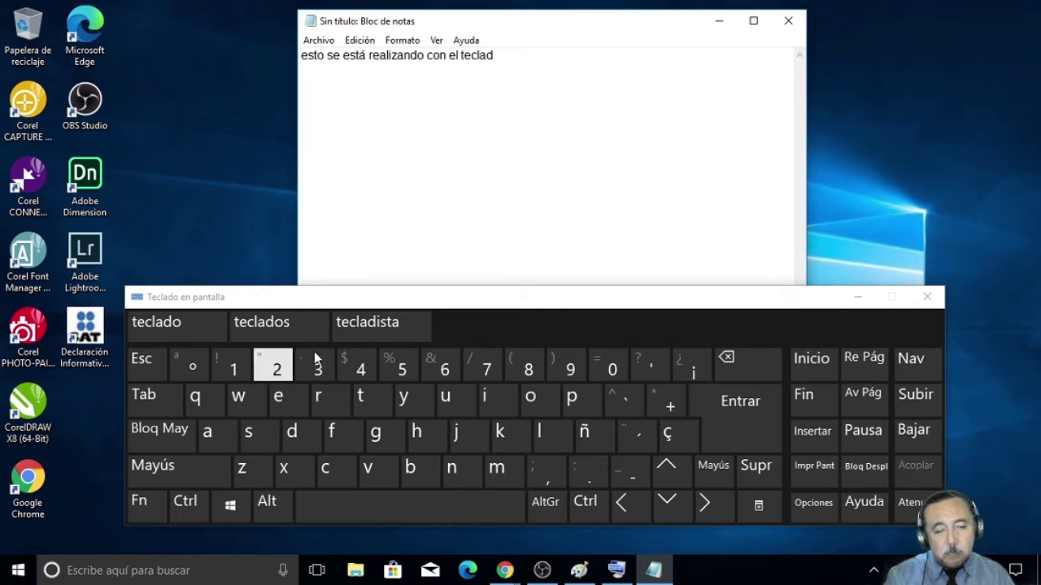
pyautogui.click(200, 332)
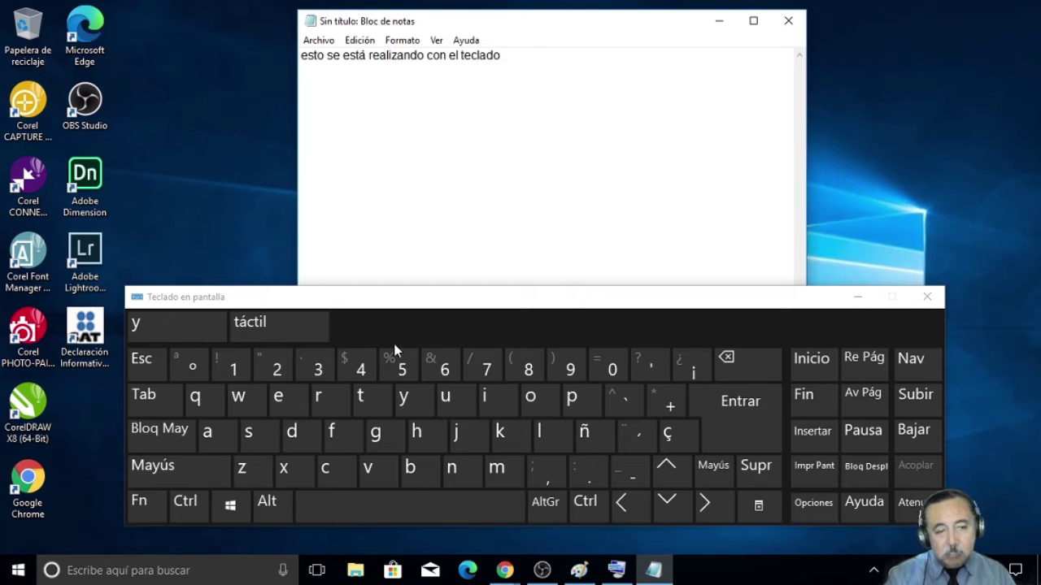
# Step: Finish the sentence with "en pantalla", completing both words from the on-screen keyboard's word predictions
pyautogui.click(282, 405)
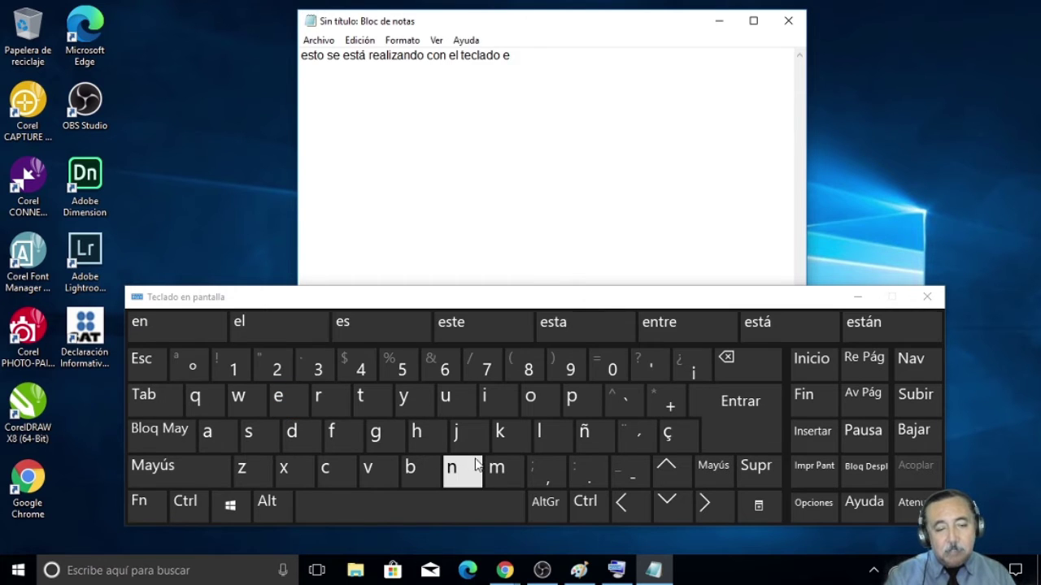
pyautogui.click(204, 325)
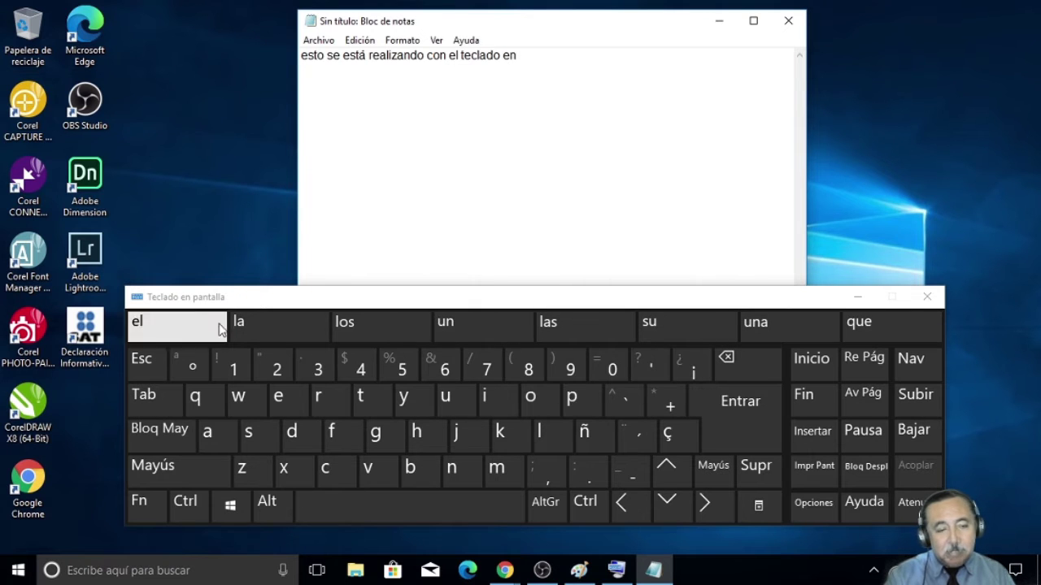
pyautogui.click(573, 398)
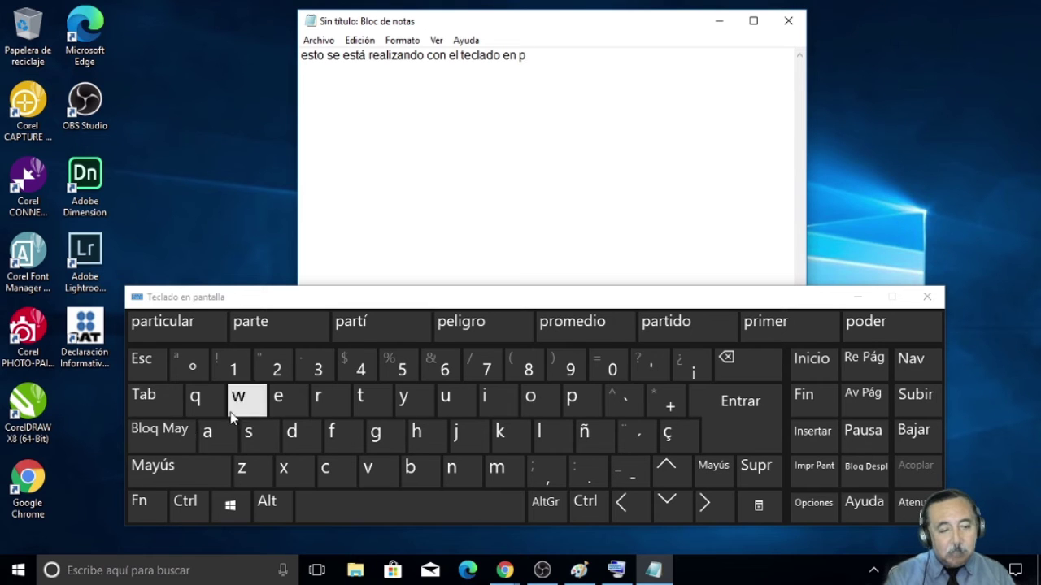
pyautogui.click(210, 437)
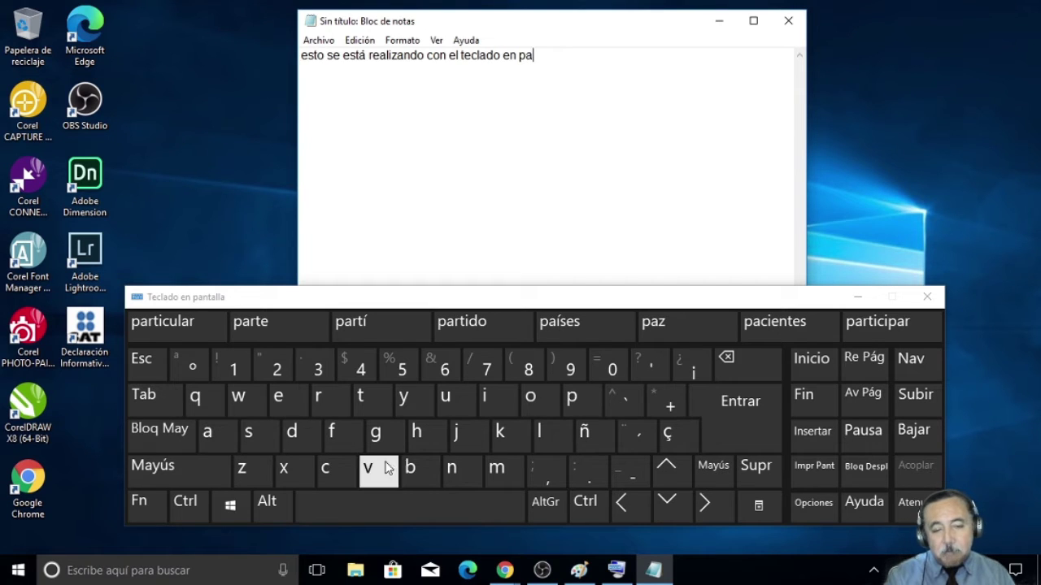
pyautogui.click(452, 470)
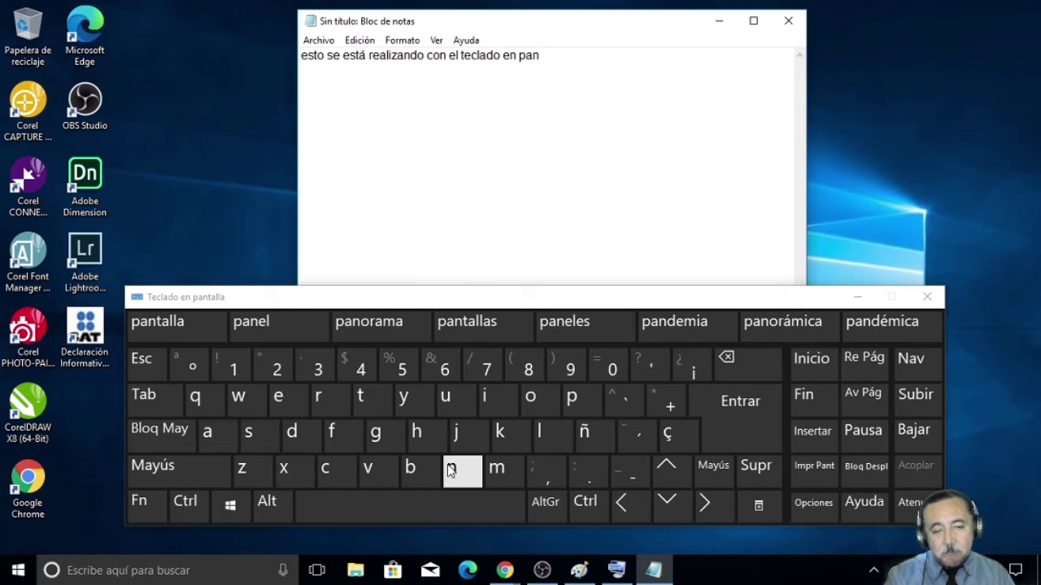
pyautogui.click(180, 330)
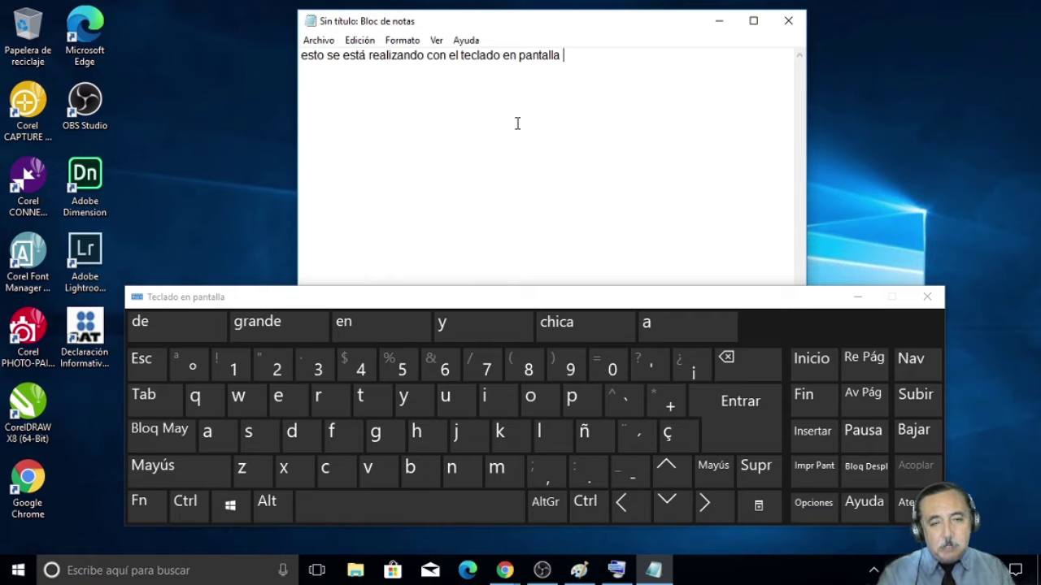
# Step: Open the Save As dialog for the note and move it clear of the on-screen keyboard
pyautogui.click(328, 41)
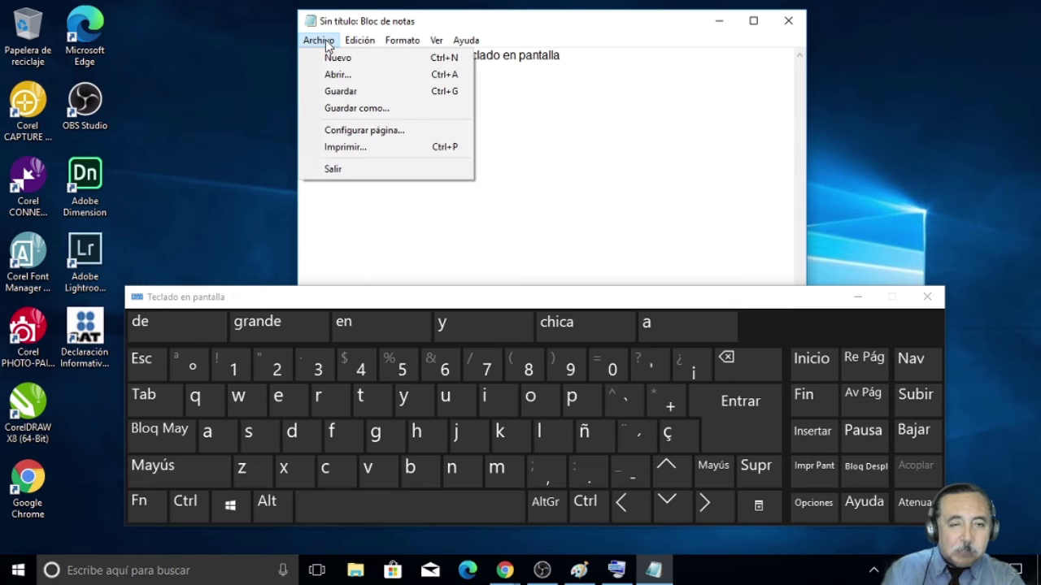
pyautogui.click(350, 107)
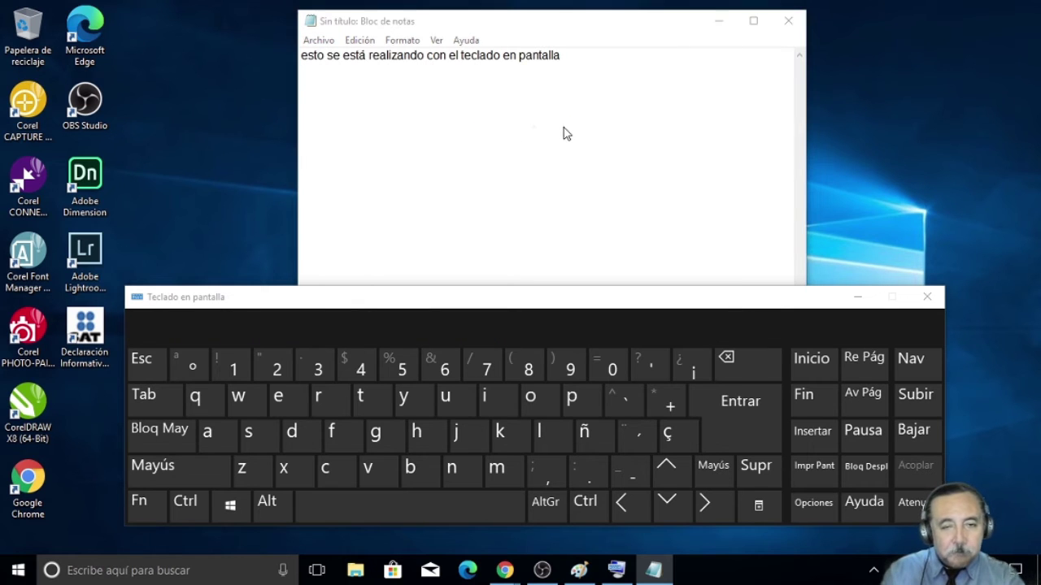
pyautogui.moveTo(470, 63); pyautogui.dragTo(308, 20)
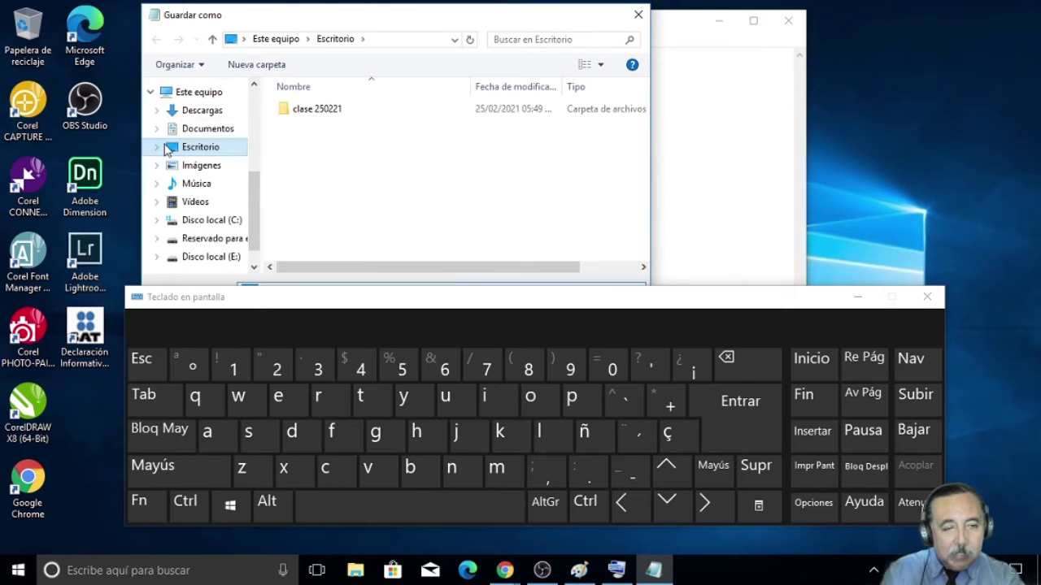
# Step: Choose the folder clase 020321 inside Documentos > Nucleo básico as the save location
pyautogui.click(208, 128)
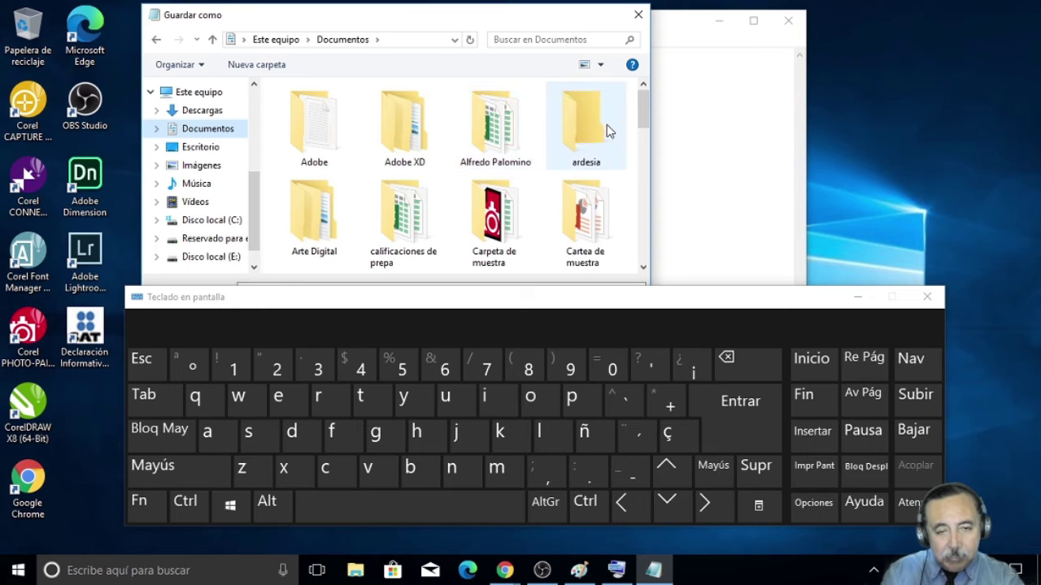
pyautogui.scroll(-1, 607, 124)
pyautogui.scroll(-3, 606, 127)
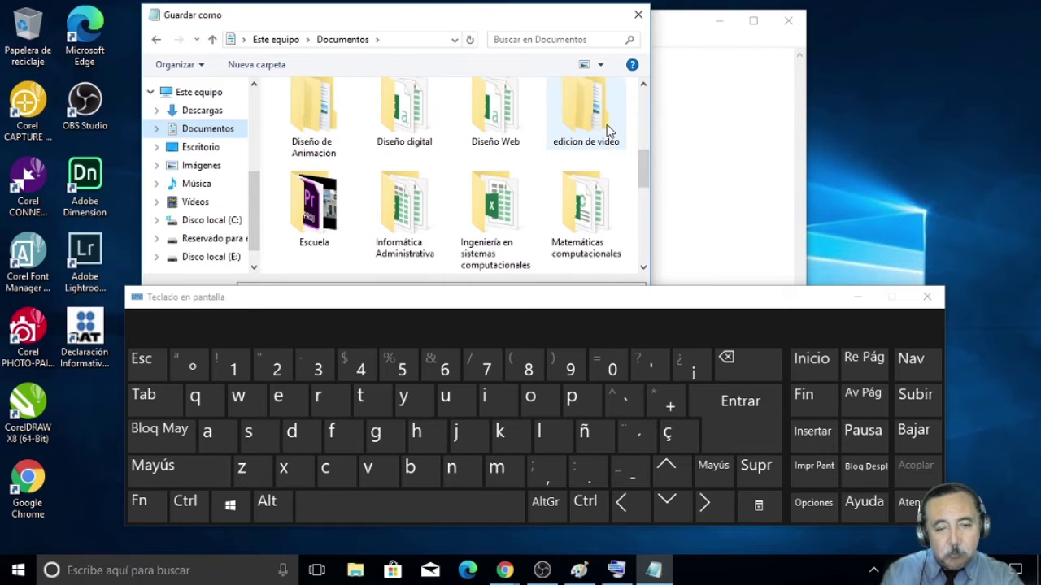
pyautogui.doubleClick(495, 218)
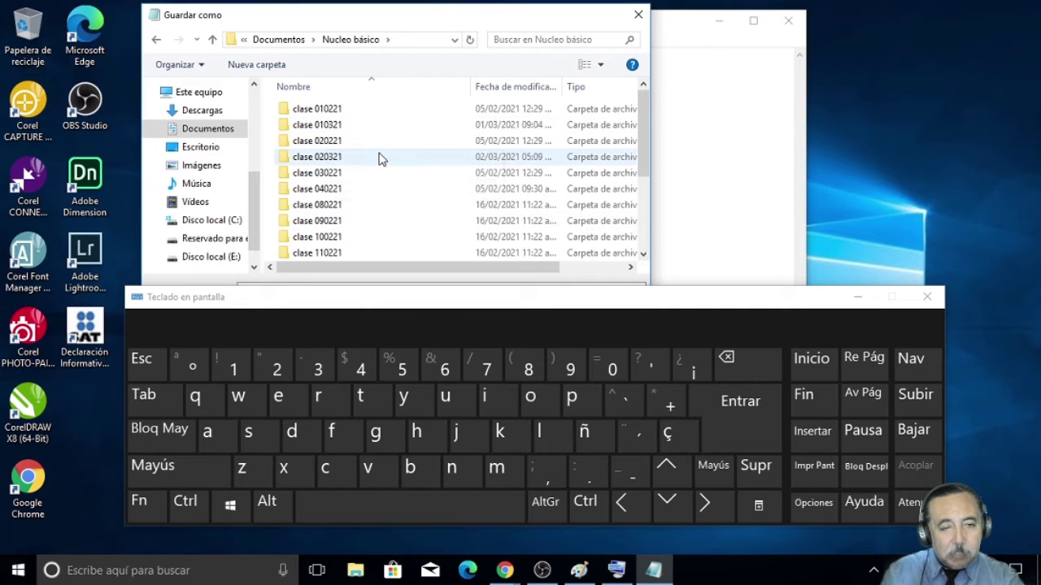
pyautogui.doubleClick(323, 160)
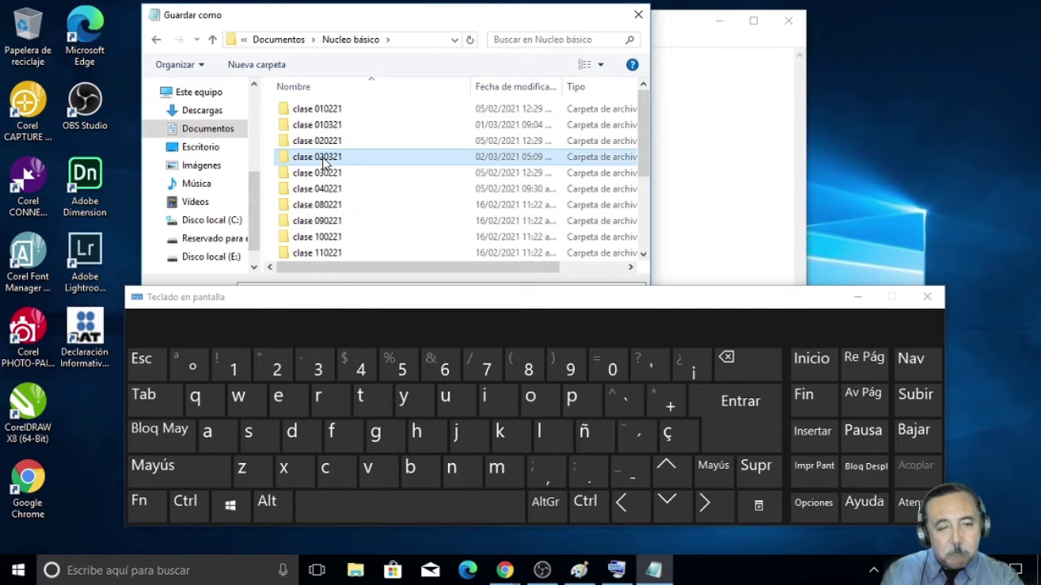
# Step: Move the on-screen keyboard clear of the file name field and start the name with the predicted word "prueba"
pyautogui.moveTo(374, 15); pyautogui.dragTo(376, 10)
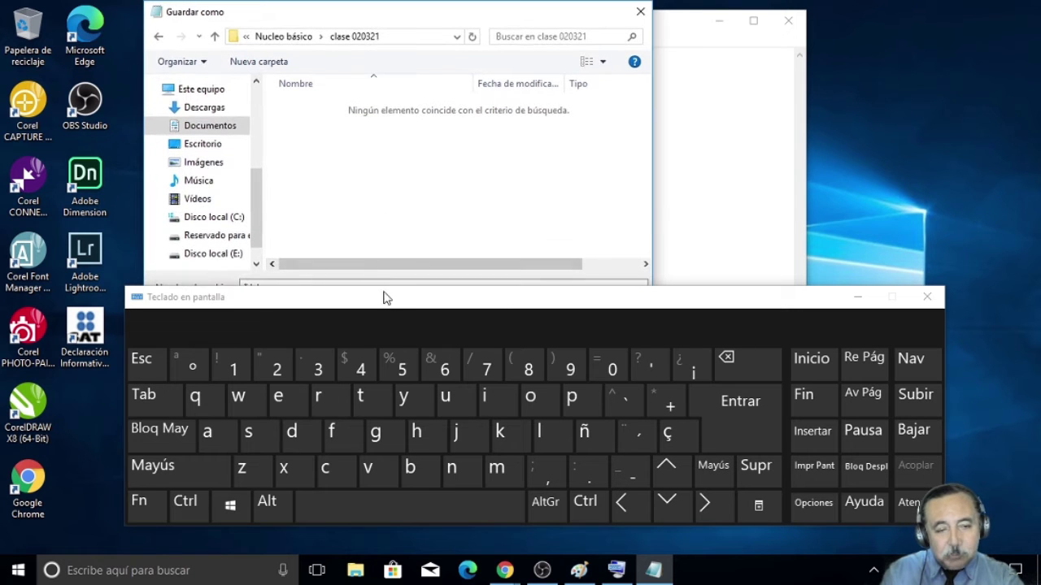
pyautogui.moveTo(385, 298); pyautogui.dragTo(383, 326)
pyautogui.click(307, 288)
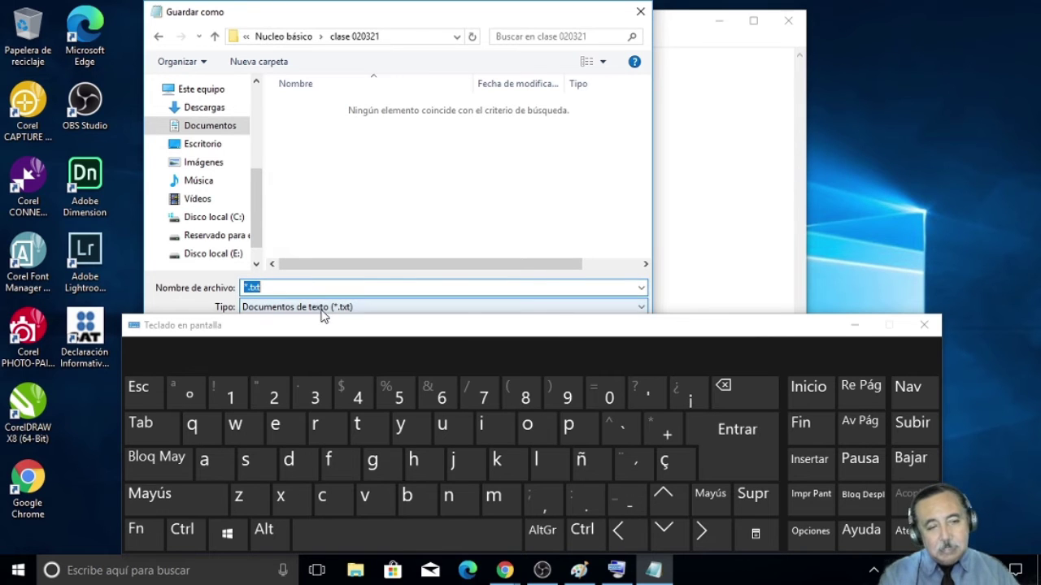
pyautogui.click(321, 426)
pyautogui.click(446, 426)
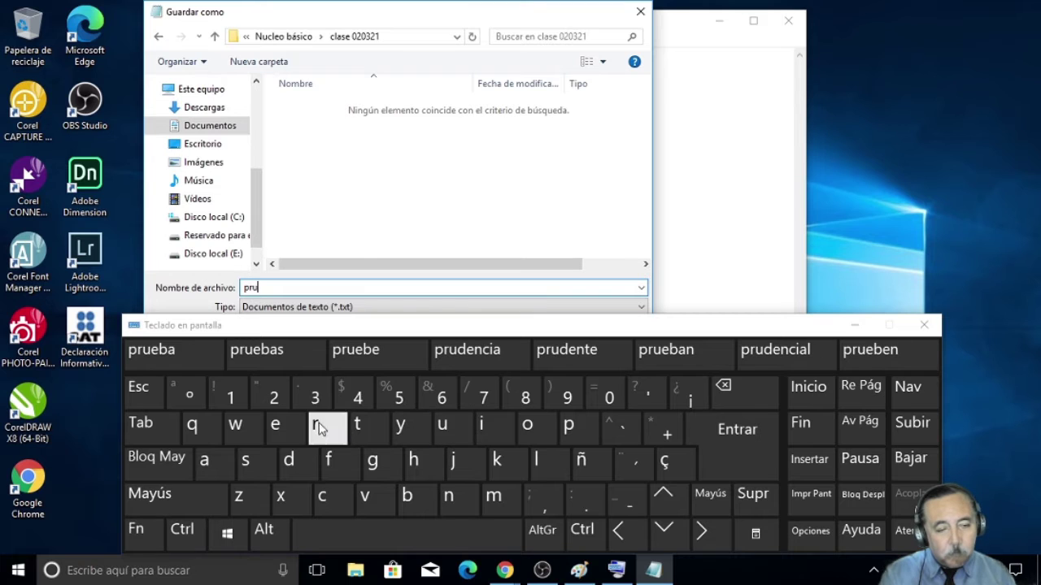
pyautogui.click(175, 351)
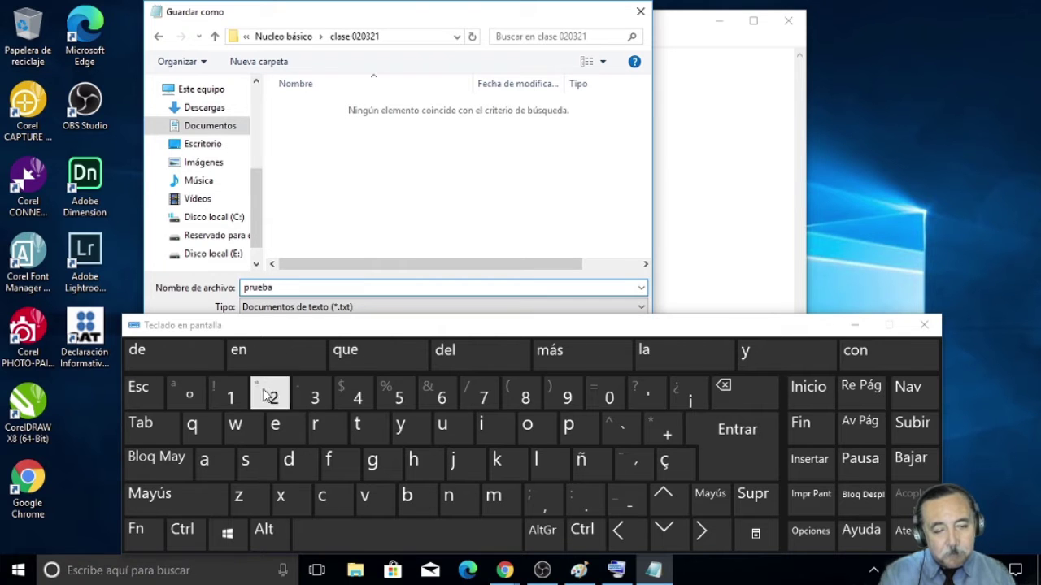
# Step: Add "de teclado" to the file name using the on-screen keyboard's word predictions
pyautogui.click(207, 364)
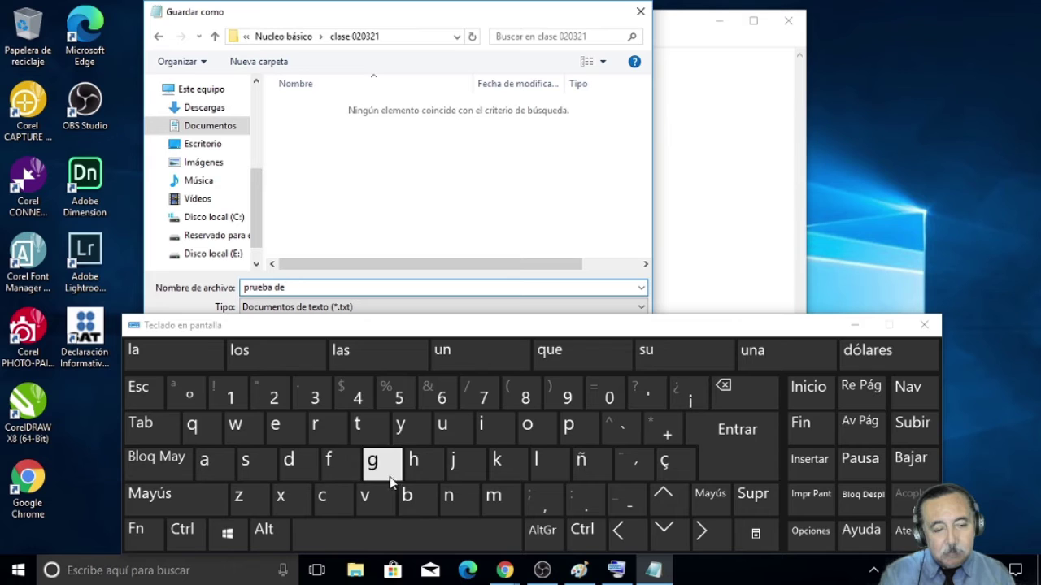
pyautogui.click(362, 429)
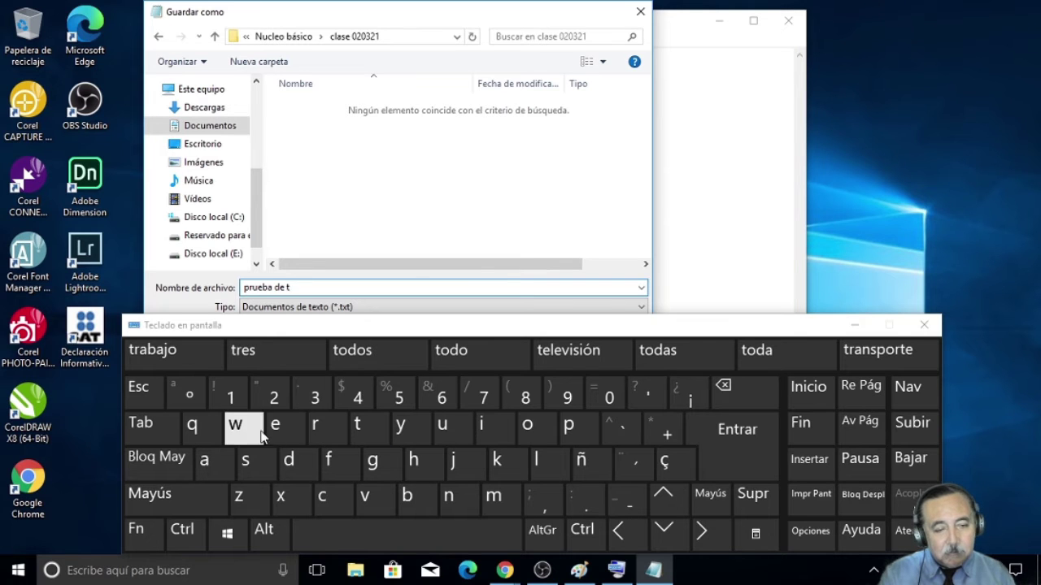
pyautogui.click(275, 431)
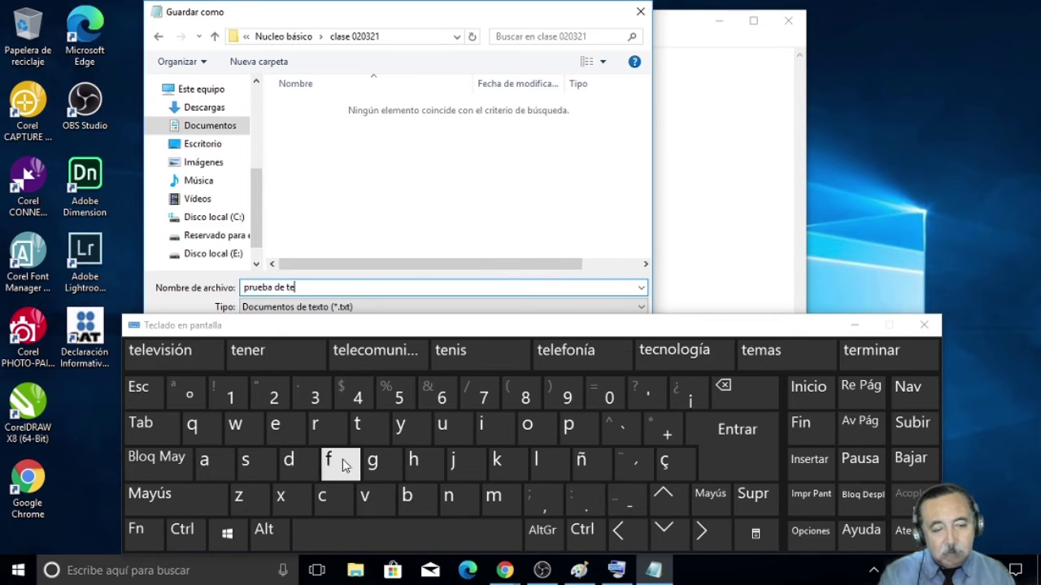
pyautogui.click(325, 498)
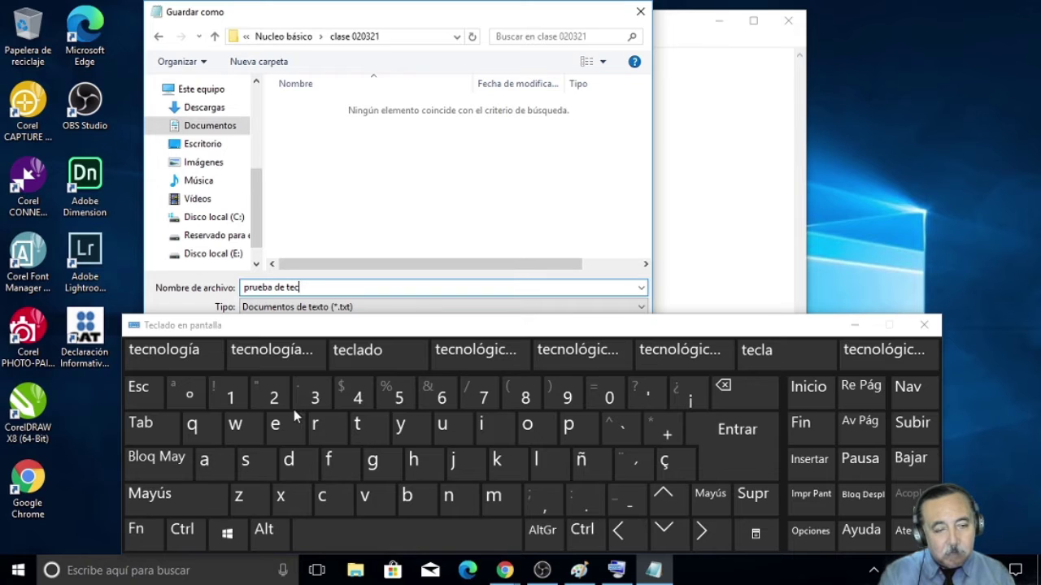
pyautogui.click(376, 359)
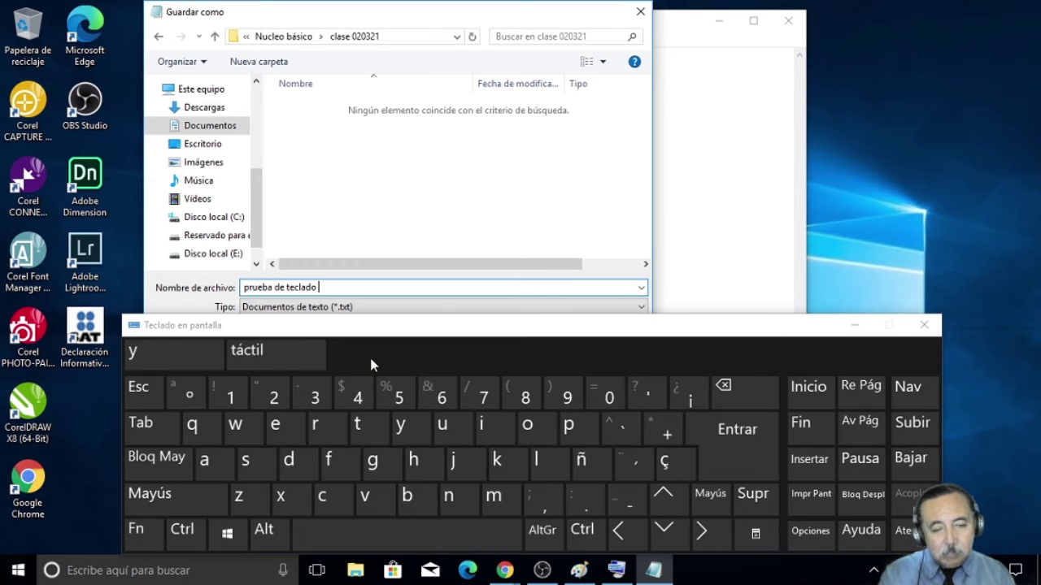
# Step: Complete the file name with "en pantalla", accepting both words from the on-screen keyboard's predictions
pyautogui.click(276, 426)
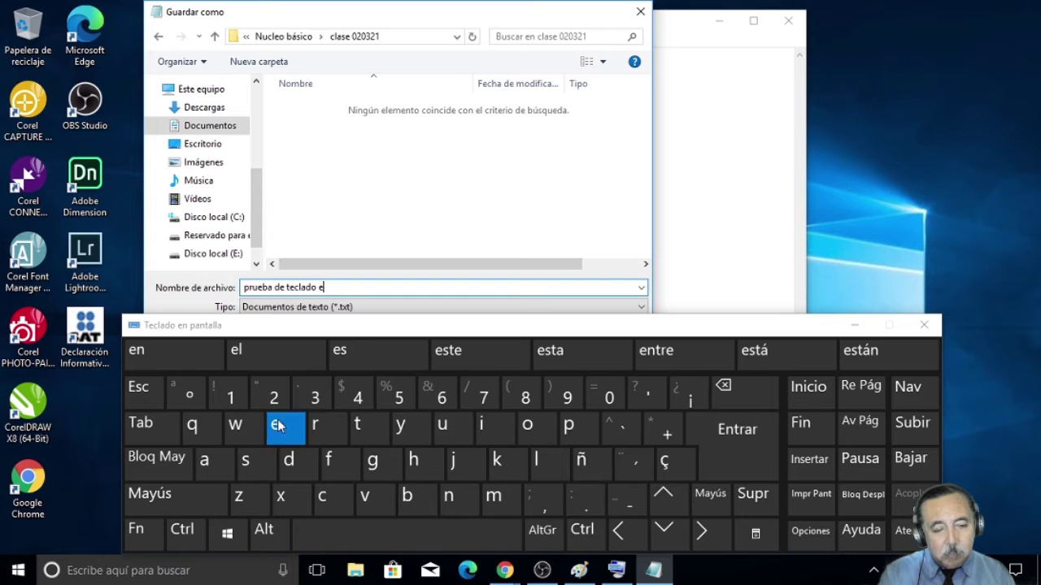
pyautogui.click(171, 366)
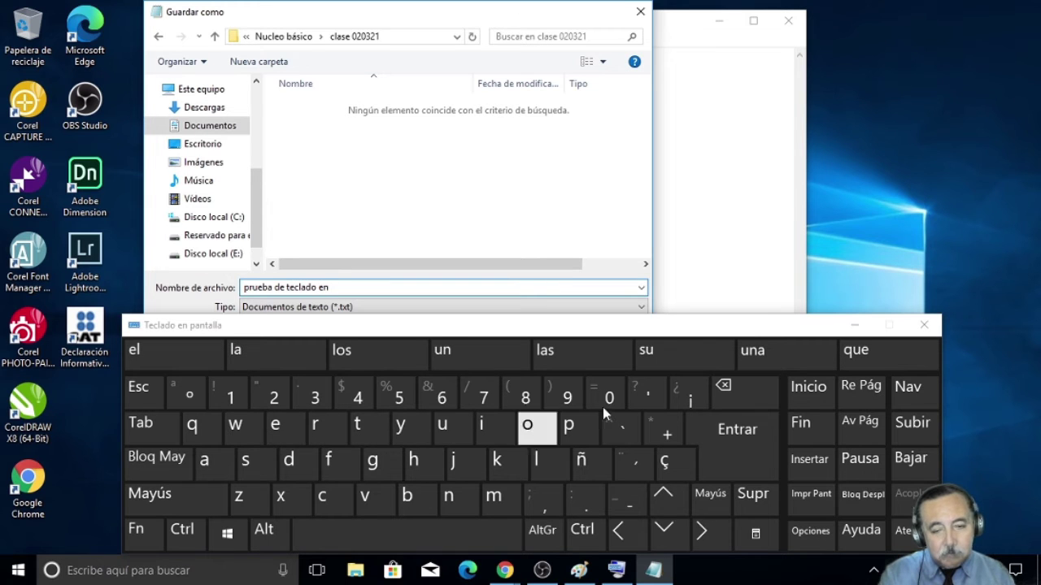
pyautogui.click(579, 429)
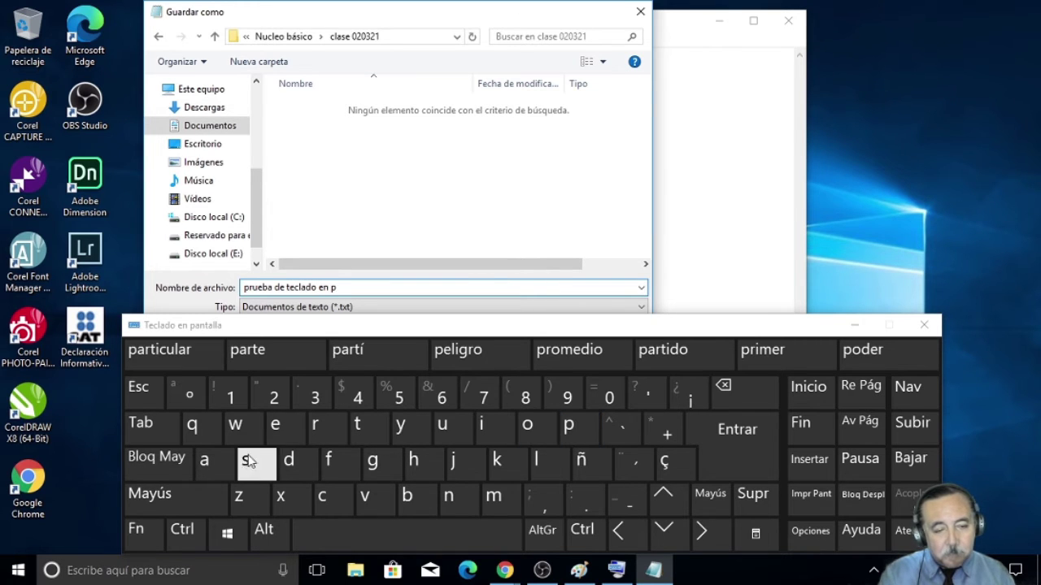
pyautogui.click(206, 461)
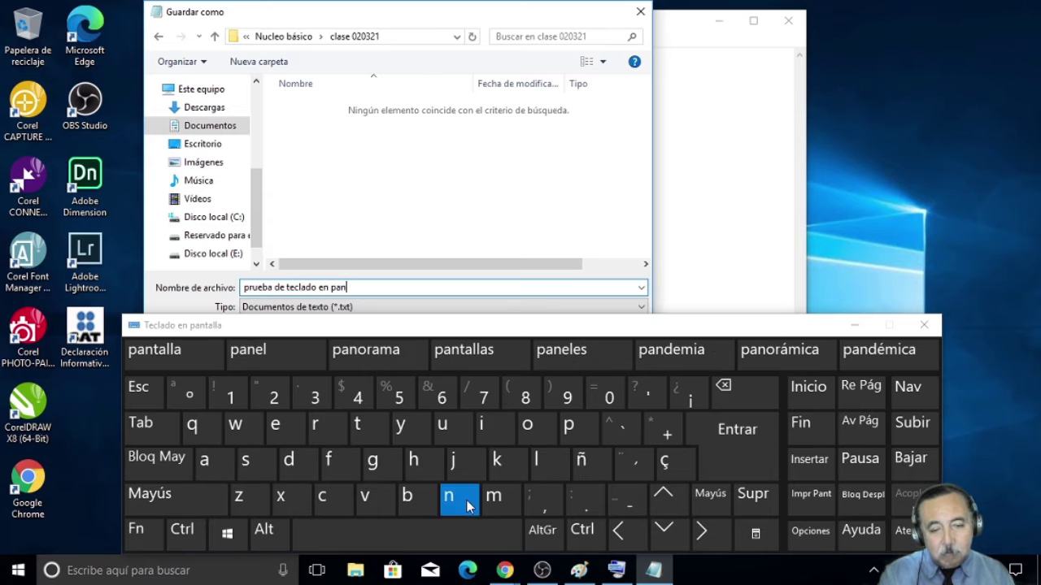
pyautogui.click(182, 354)
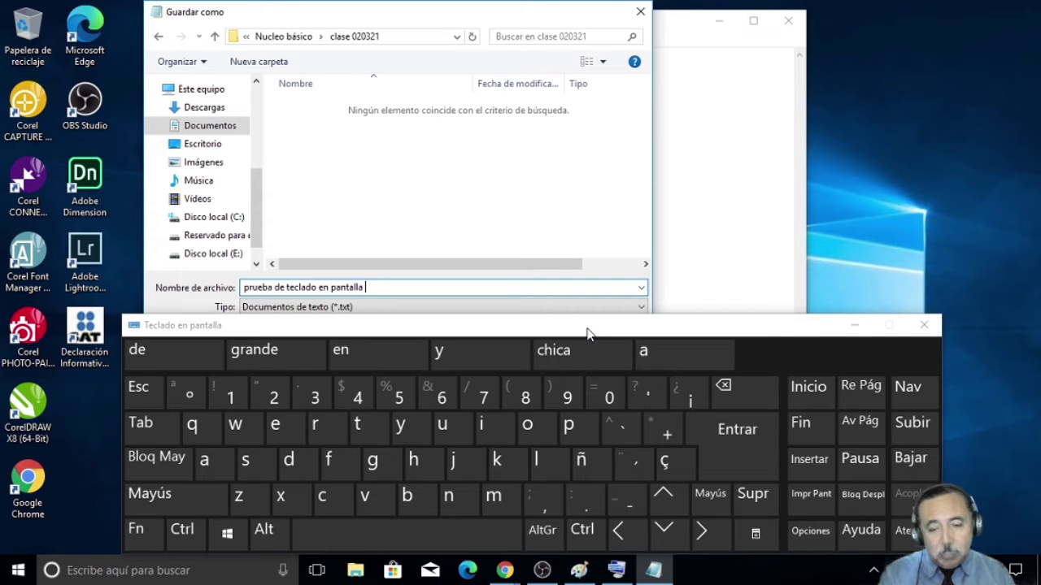
# Step: Minimise the on-screen keyboard and save the note as "prueba de teclado en pantalla" in the folder clase 020321
pyautogui.click(861, 326)
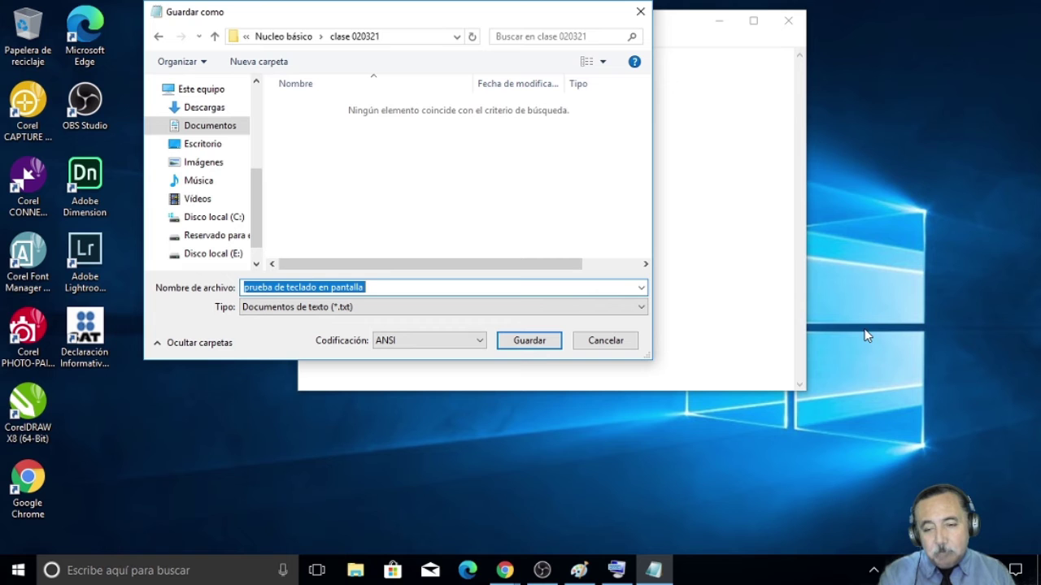
pyautogui.click(534, 342)
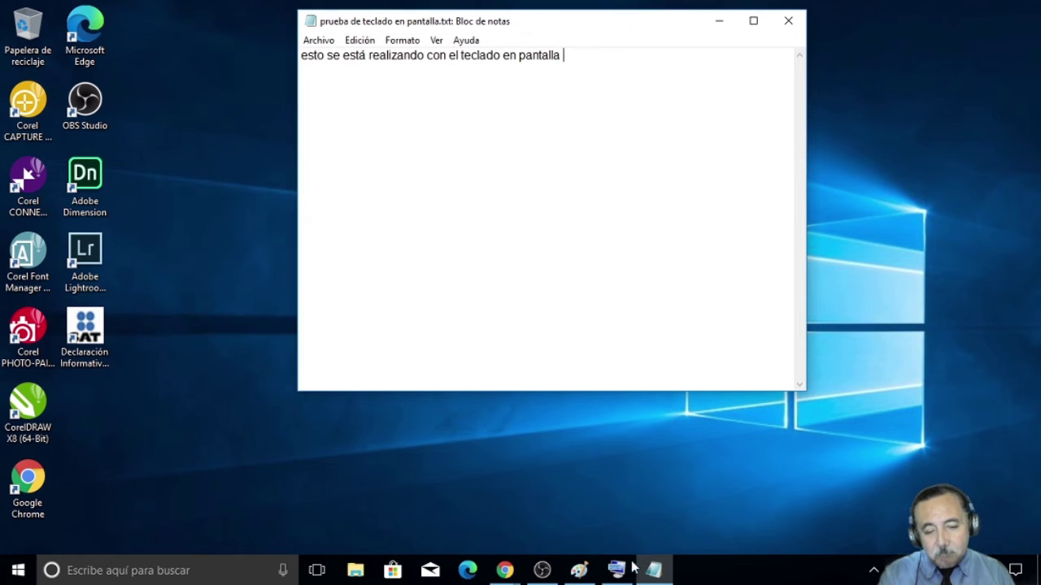
# Step: Restore the on-screen keyboard, close the saved note and move the keyboard up to the middle of the desktop
pyautogui.click(615, 573)
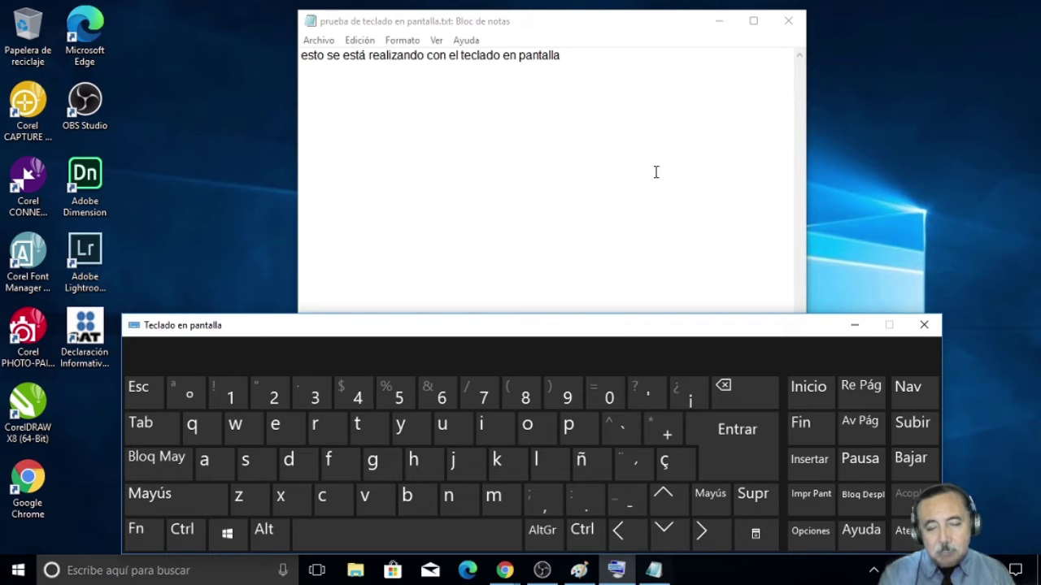
pyautogui.click(789, 20)
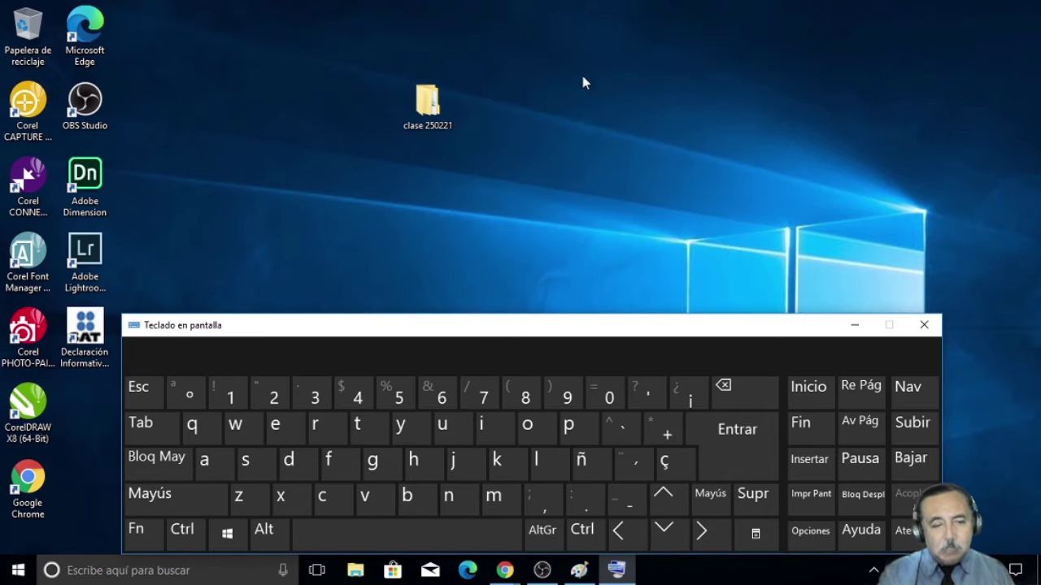
pyautogui.moveTo(479, 328); pyautogui.dragTo(501, 158)
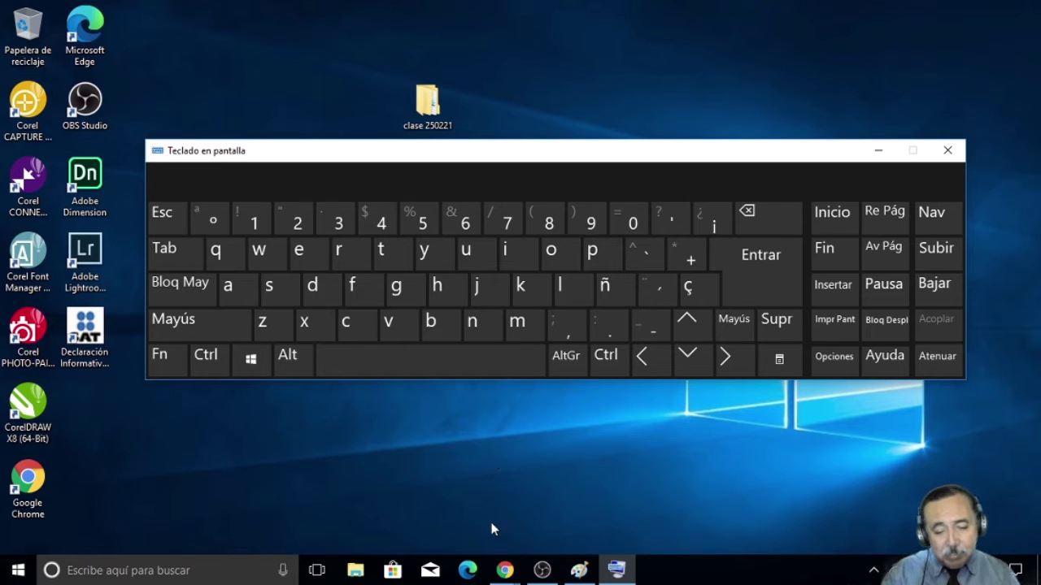
# Step: Switch to the Google Meet call in Chrome, minimise the on-screen keyboard and admit the waiting participant
pyautogui.click(505, 570)
pyautogui.click(435, 531)
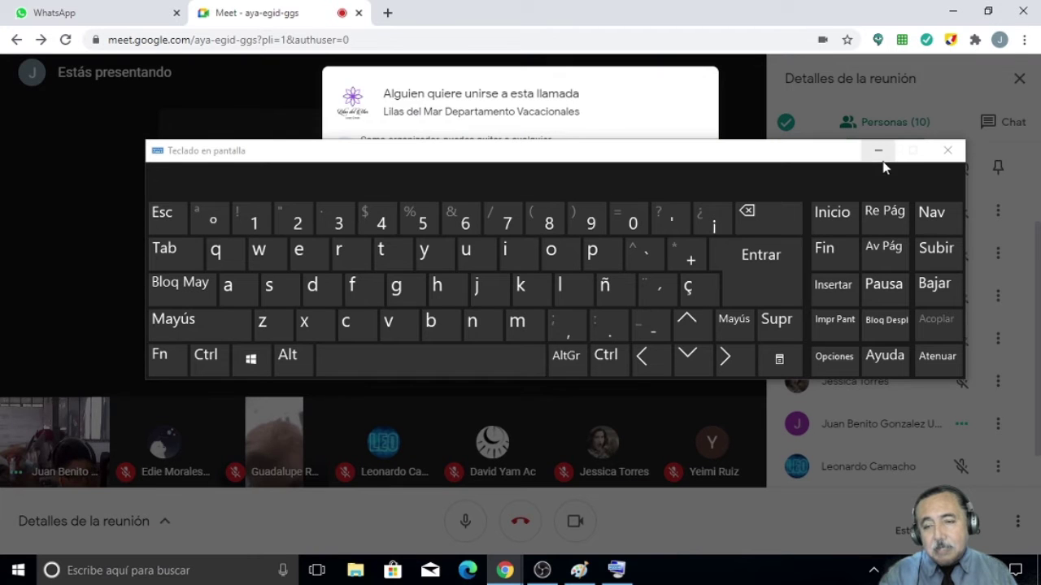
pyautogui.click(879, 154)
pyautogui.click(879, 155)
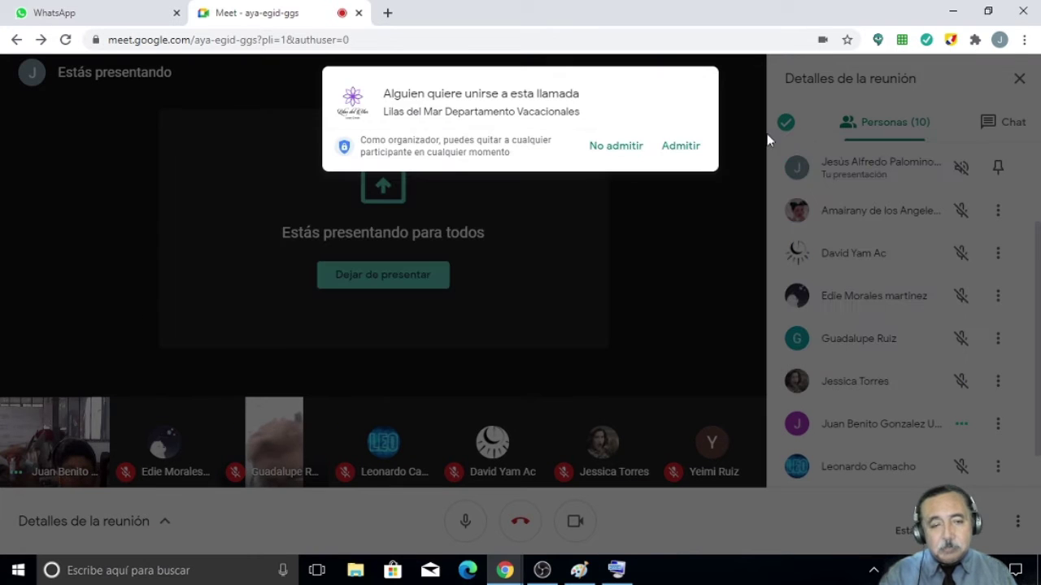
pyautogui.click(688, 147)
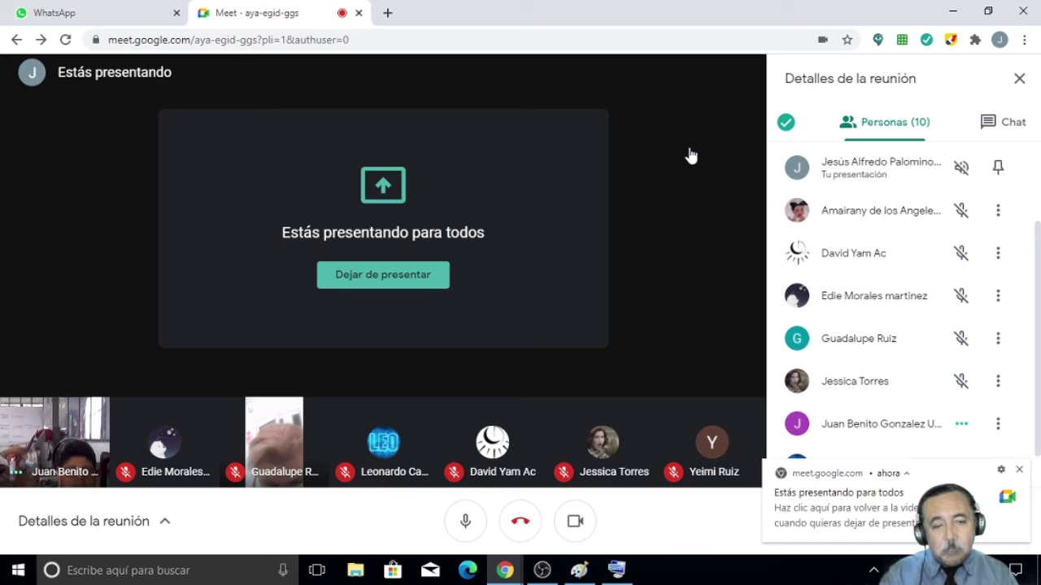
# Step: Look through the list of people in the call, dismissing the presentation notifications that cover it
pyautogui.click(1020, 471)
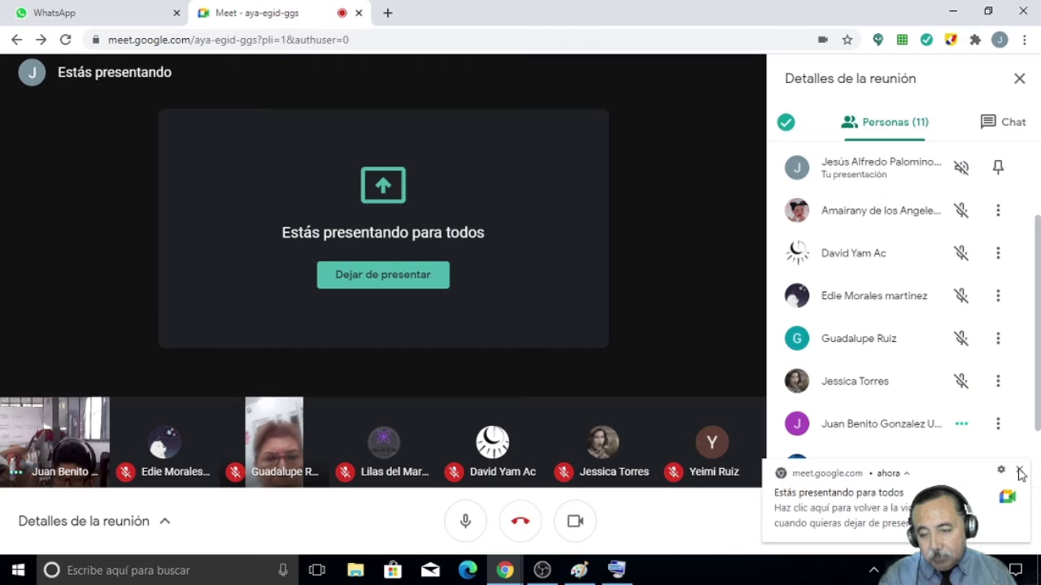
pyautogui.click(1021, 471)
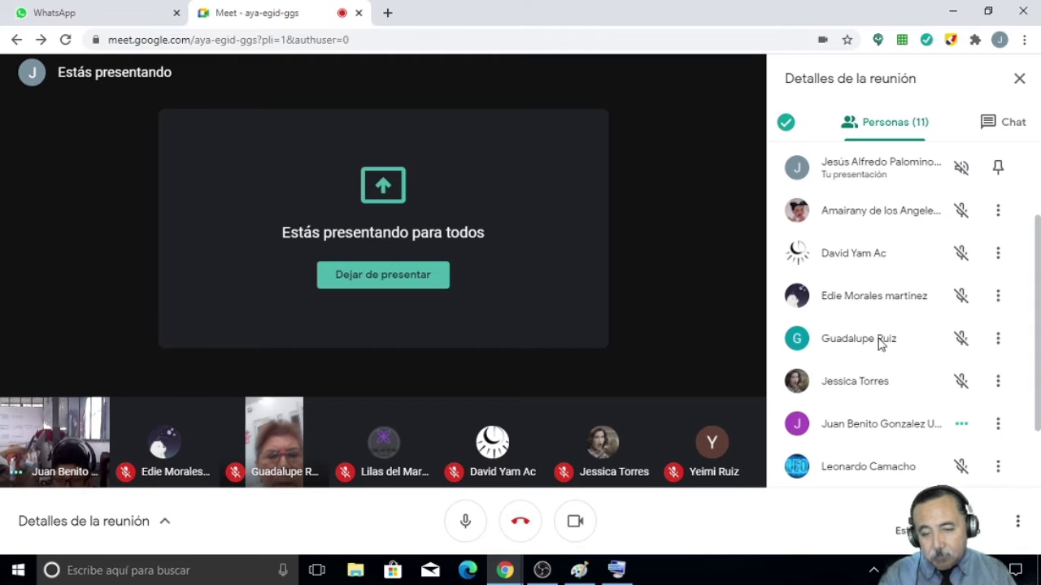
pyautogui.scroll(-1, 880, 345)
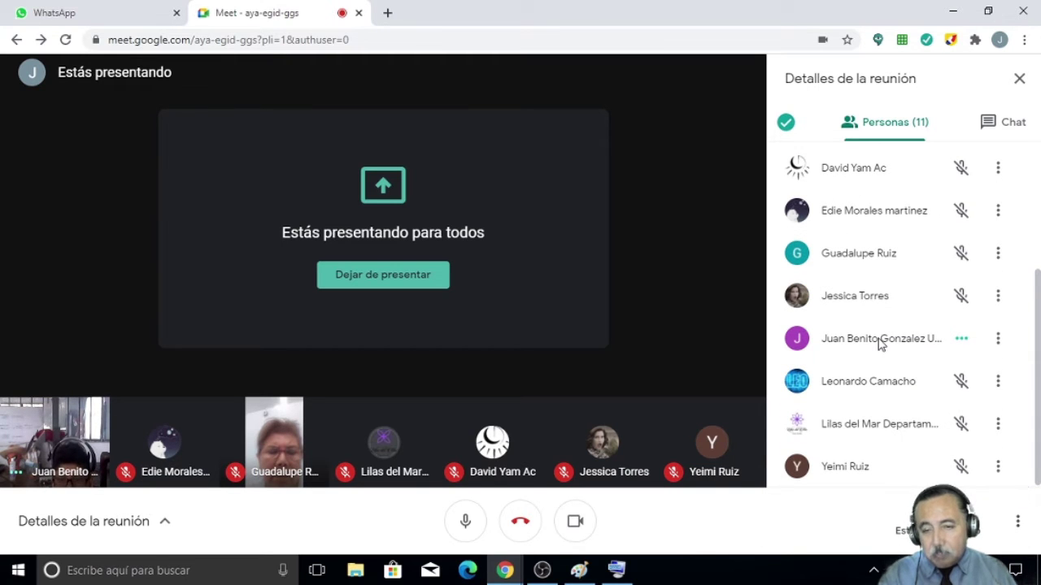
pyautogui.scroll(3, 879, 344)
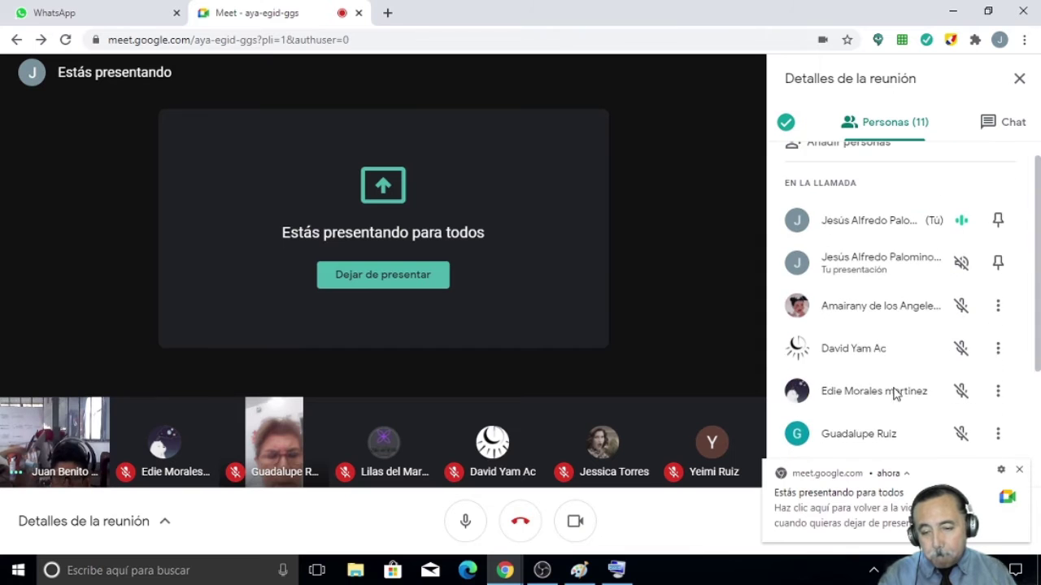
pyautogui.scroll(-2, 894, 395)
pyautogui.click(1020, 471)
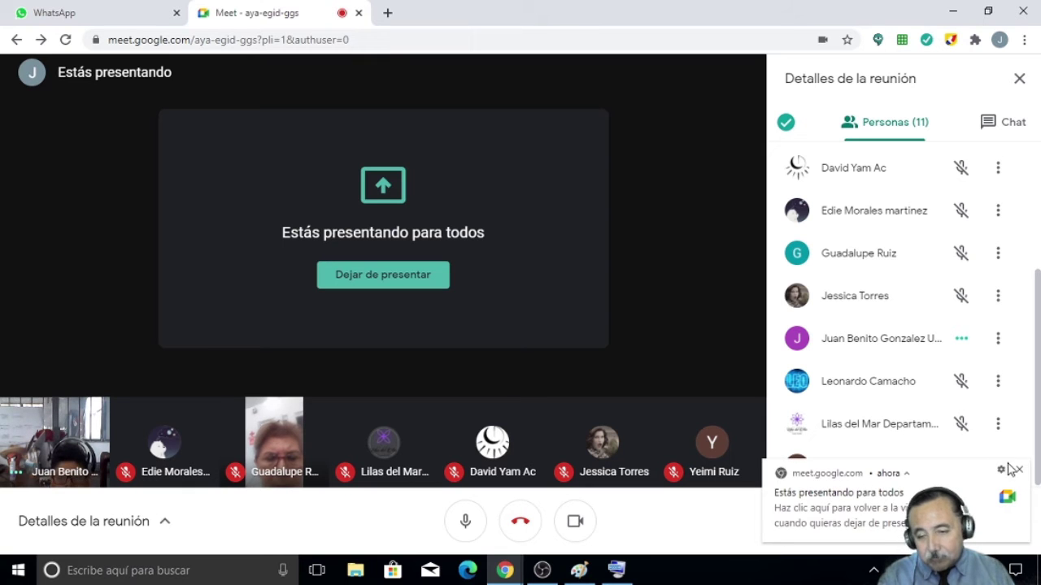
pyautogui.click(1020, 473)
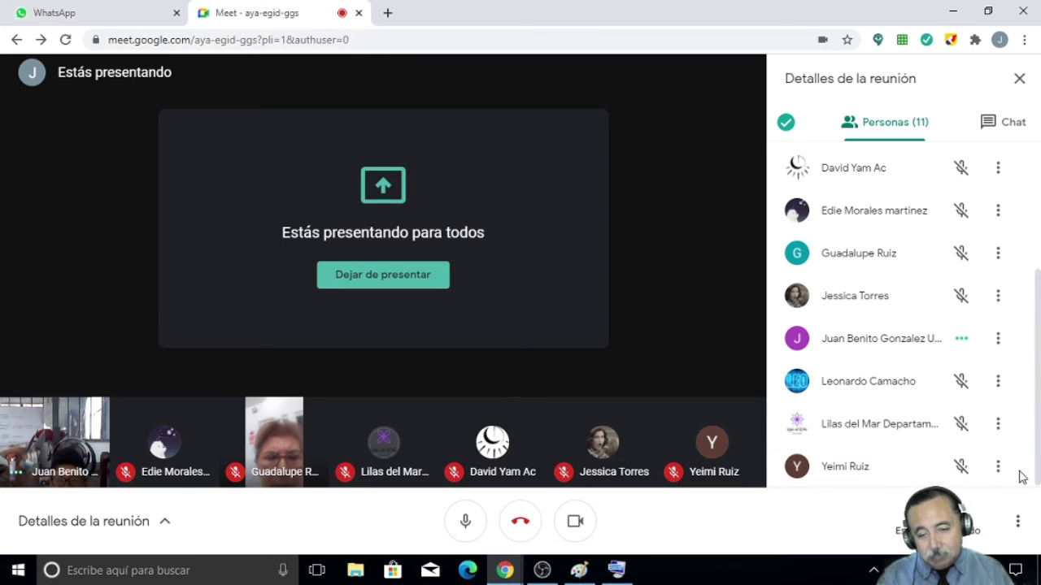
pyautogui.click(1020, 473)
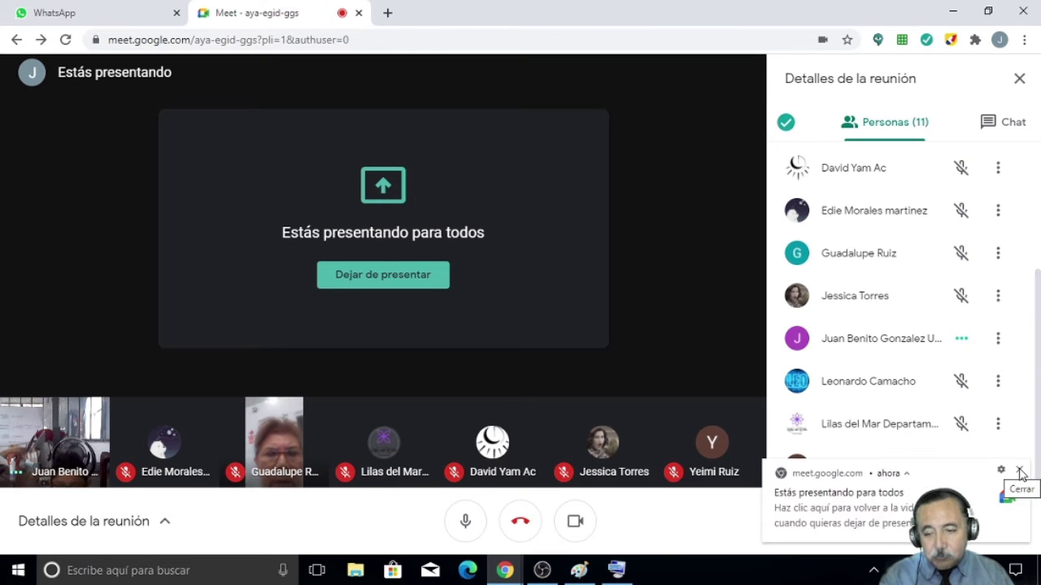
pyautogui.click(1020, 473)
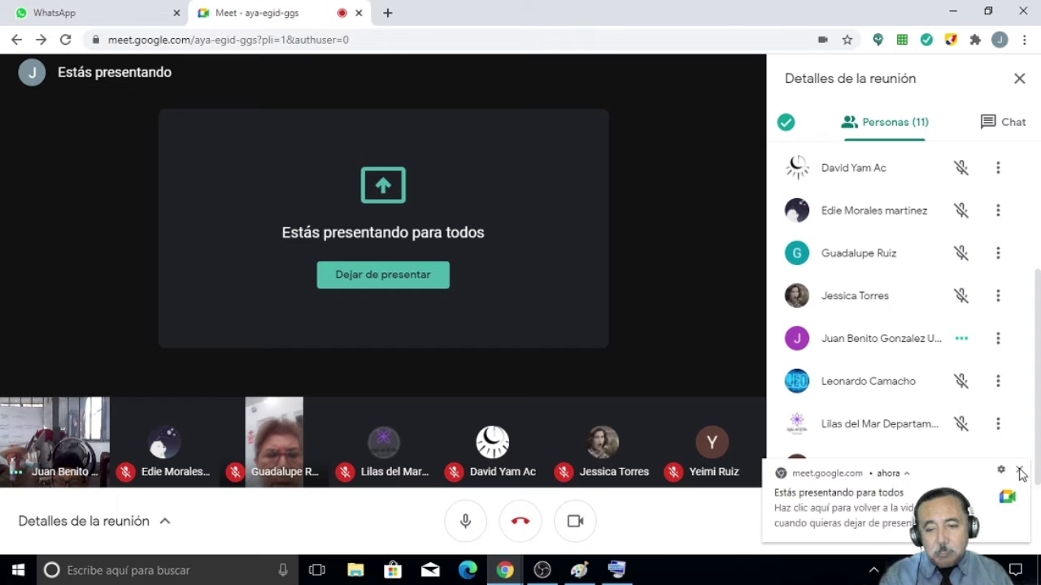
pyautogui.click(1020, 473)
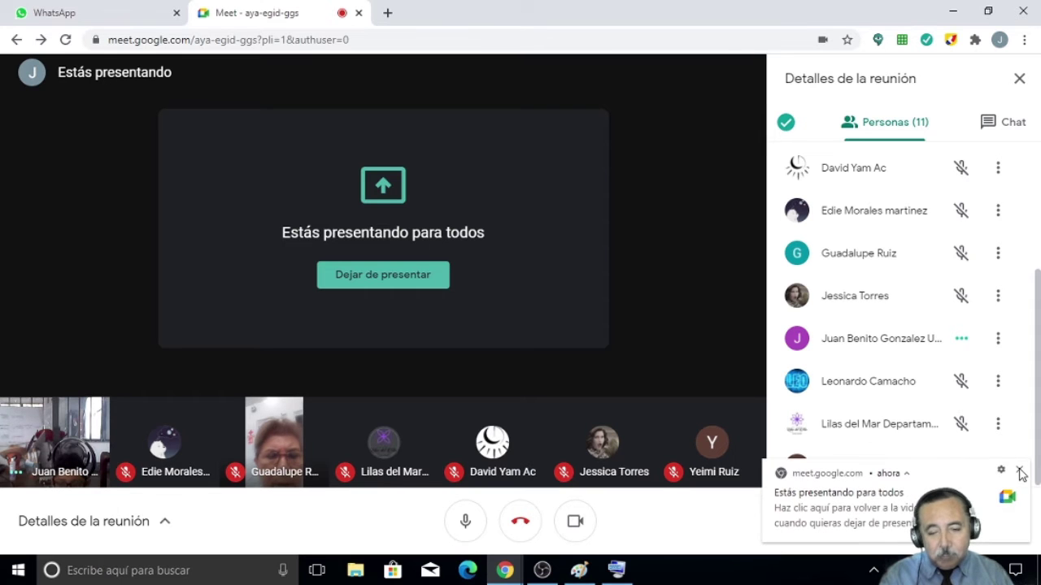
pyautogui.click(1021, 473)
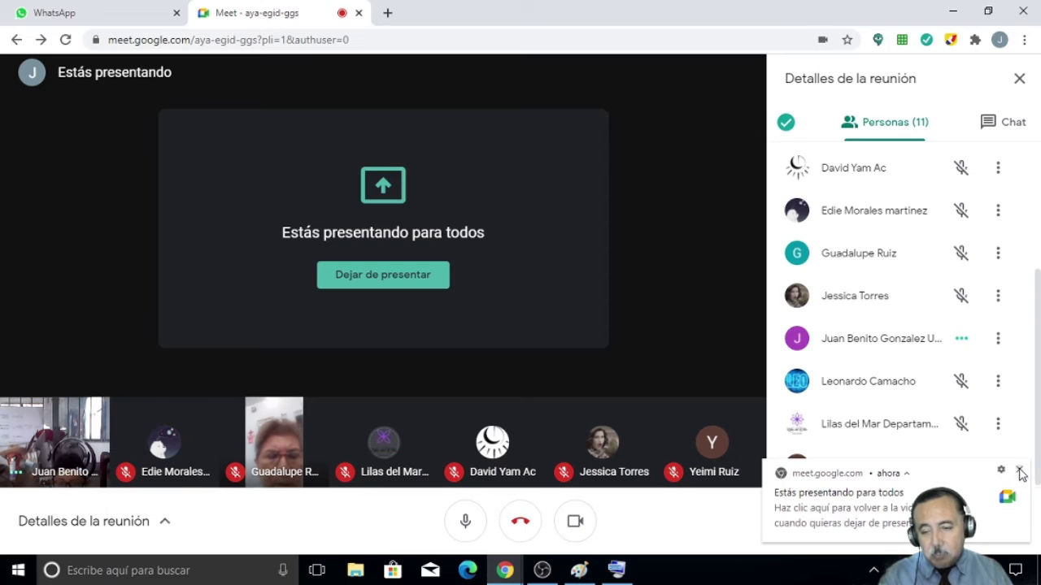
pyautogui.click(1020, 473)
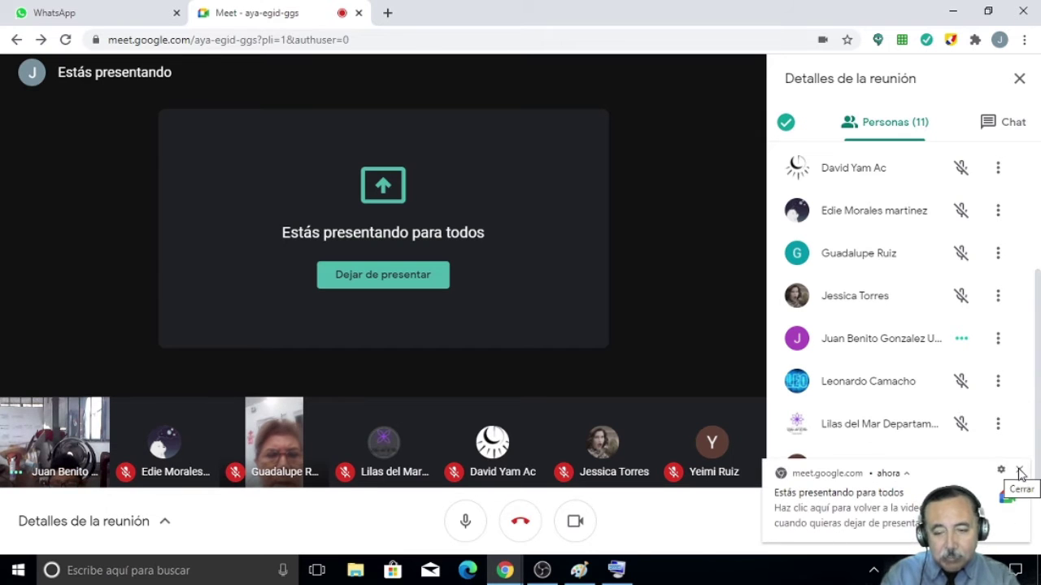
# Step: Take attendance for the meeting participants and minimise the browser window
pyautogui.click(786, 126)
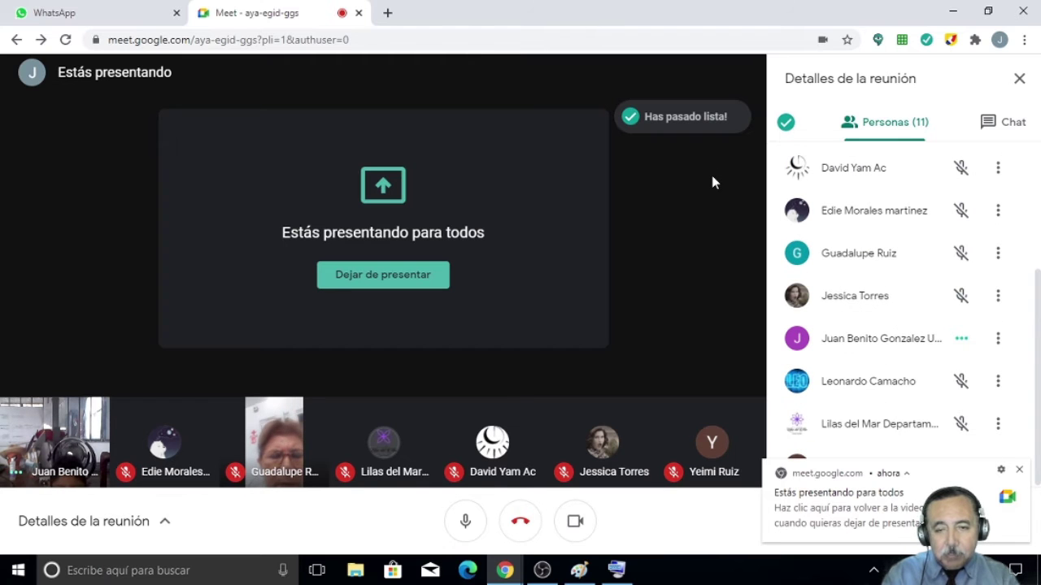
pyautogui.click(953, 11)
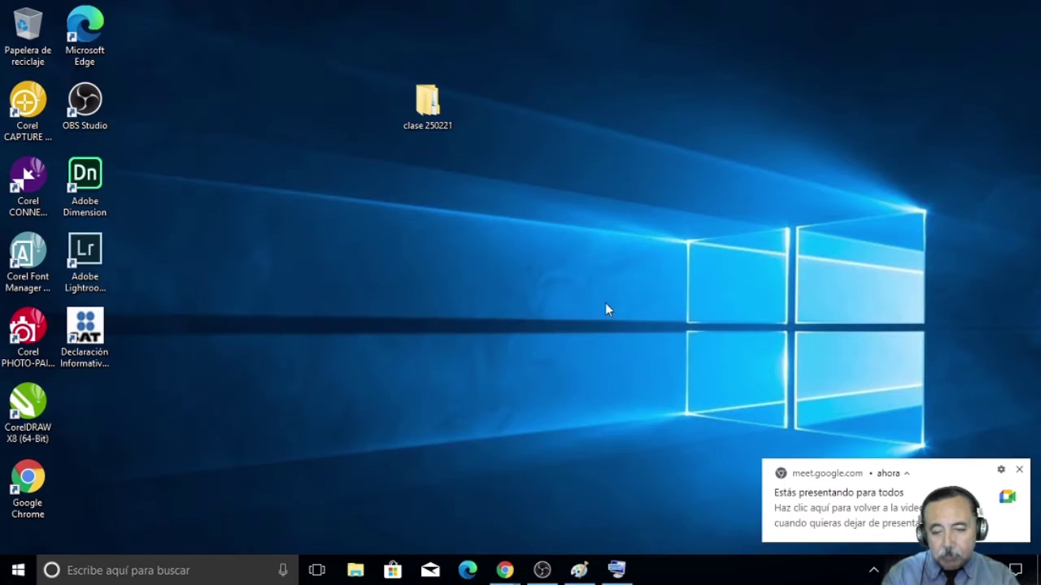
# Step: Dismiss the Meet presentation notification, bring back the on-screen keyboard and close it
pyautogui.click(1020, 472)
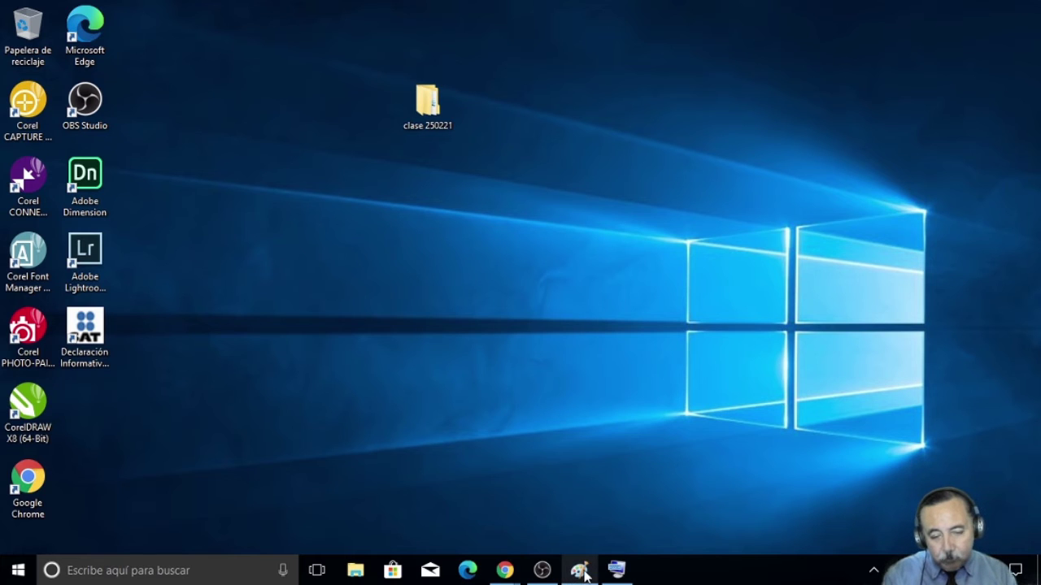
pyautogui.click(616, 570)
pyautogui.write('98')
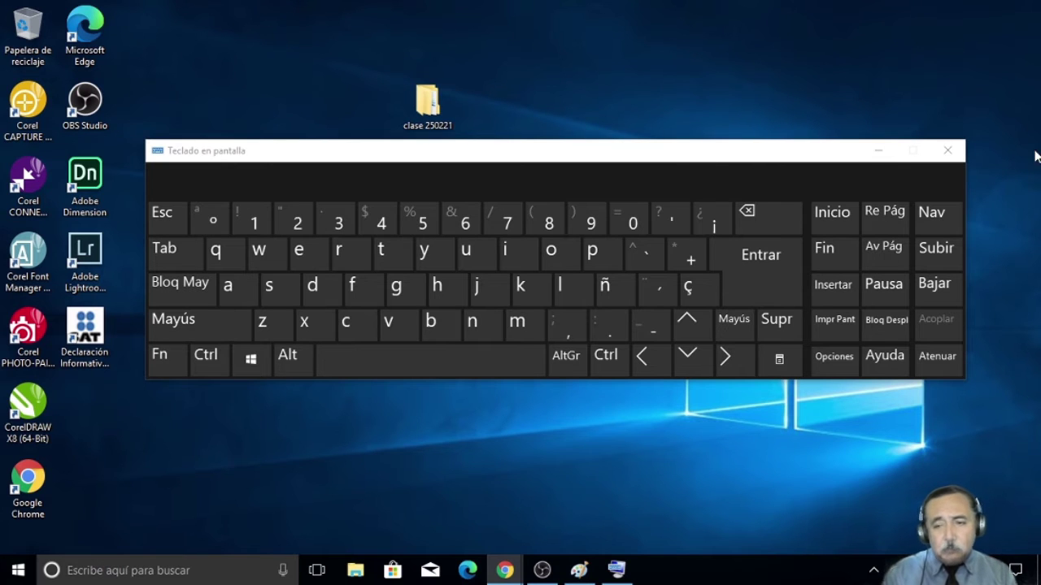
pyautogui.click(949, 152)
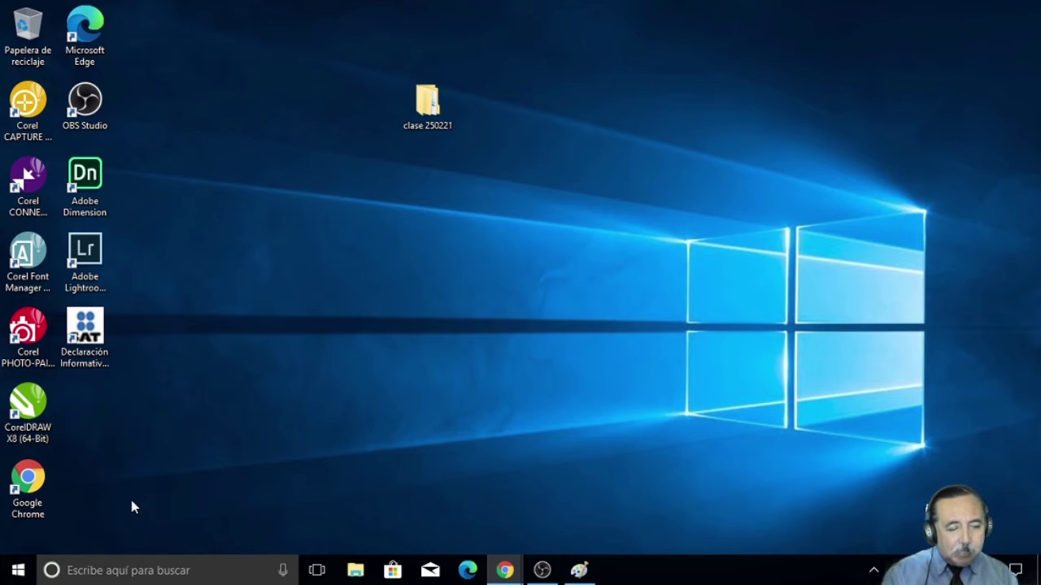
# Step: Launch the Windows Magnifier (Lupa) from the Accesibilidad de Windows programs
pyautogui.click(23, 567)
pyautogui.click(807, 302)
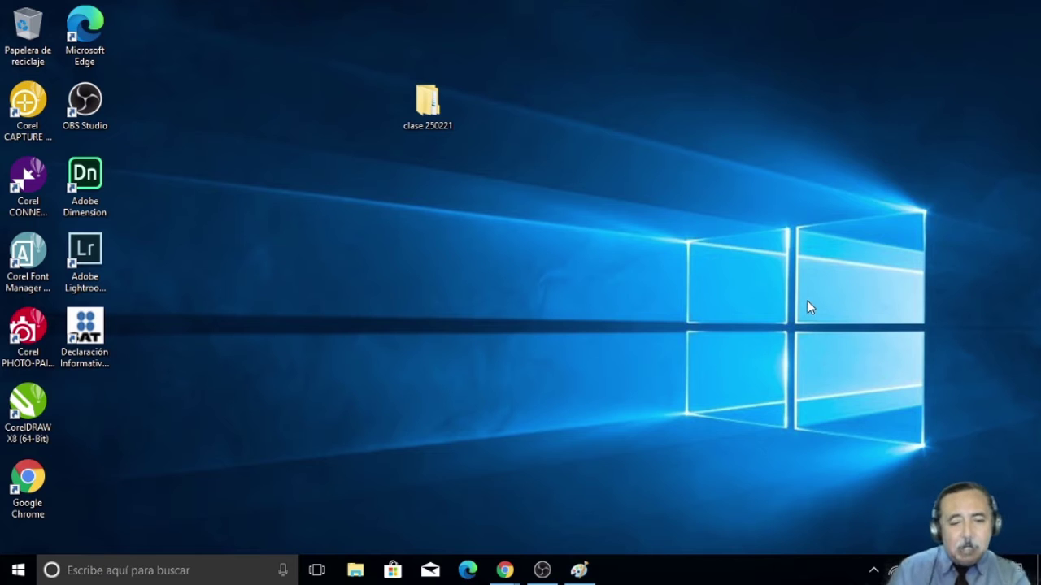
pyautogui.click(20, 571)
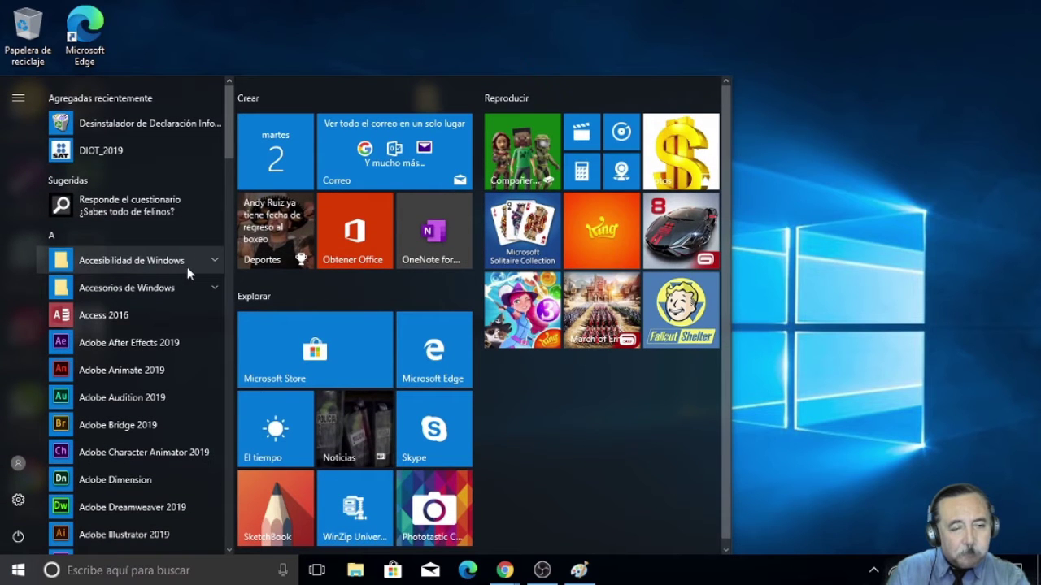
pyautogui.click(196, 268)
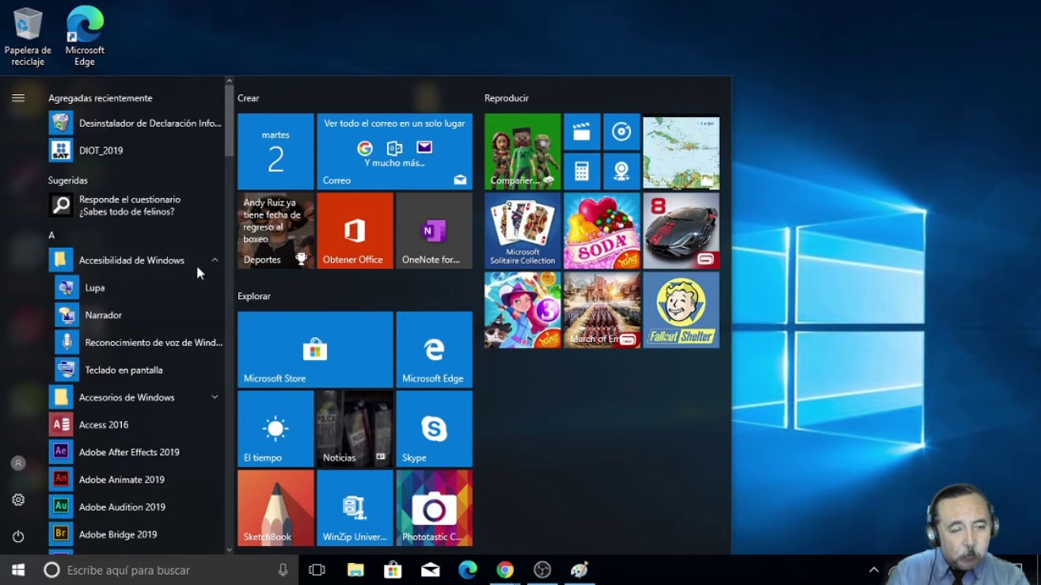
pyautogui.click(94, 288)
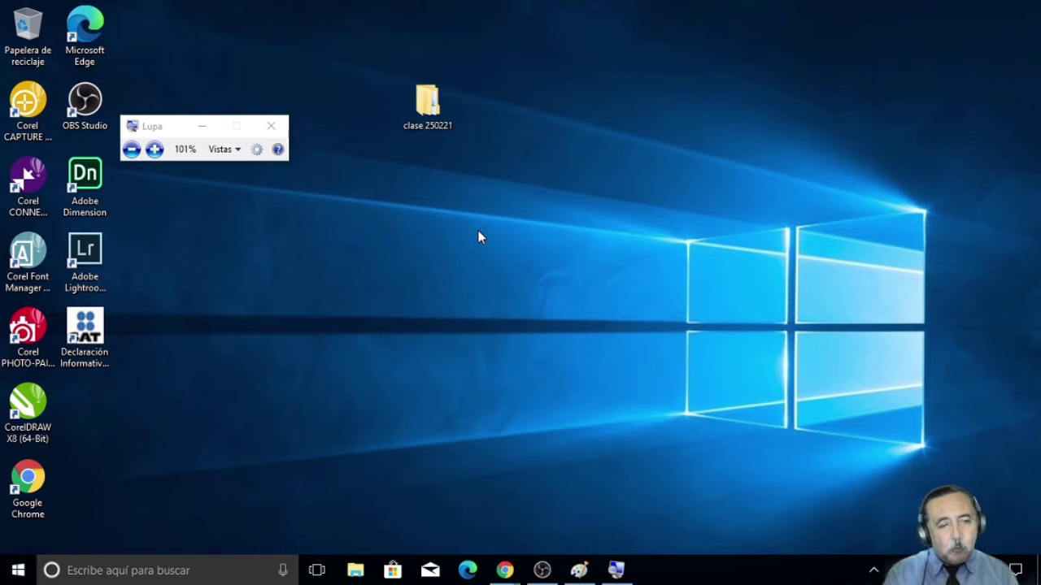
# Step: Magnify the full screen to 200%, return it to 100% and move the Magnifier window to the upper middle of the desktop
pyautogui.press('super+plus')
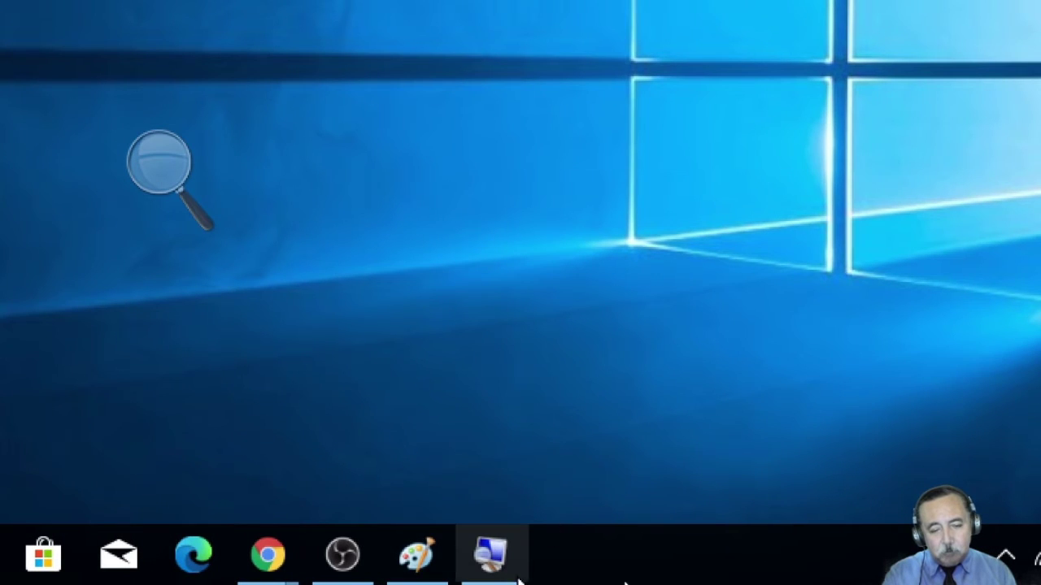
pyautogui.click(492, 569)
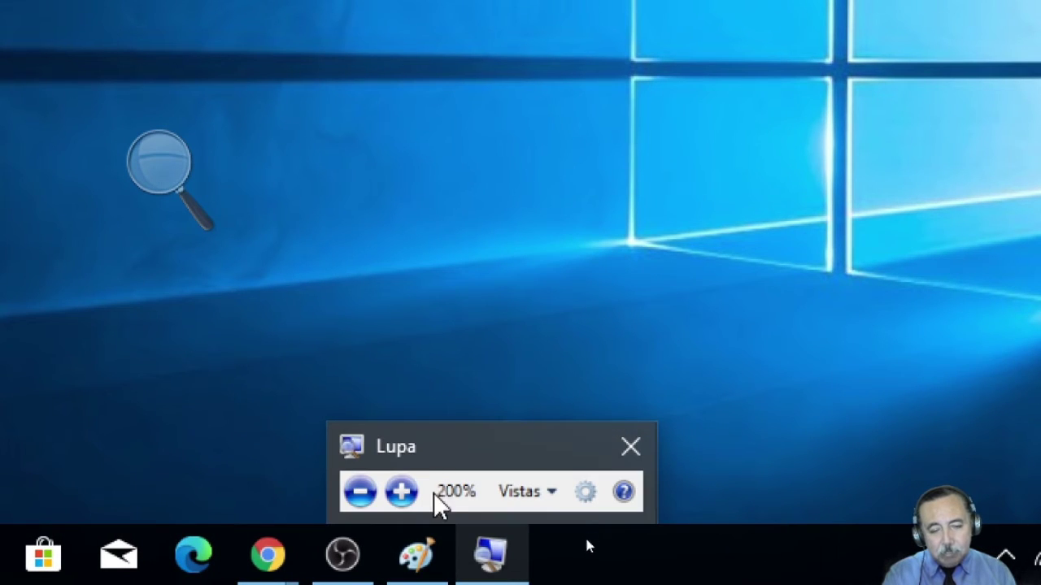
pyautogui.click(364, 493)
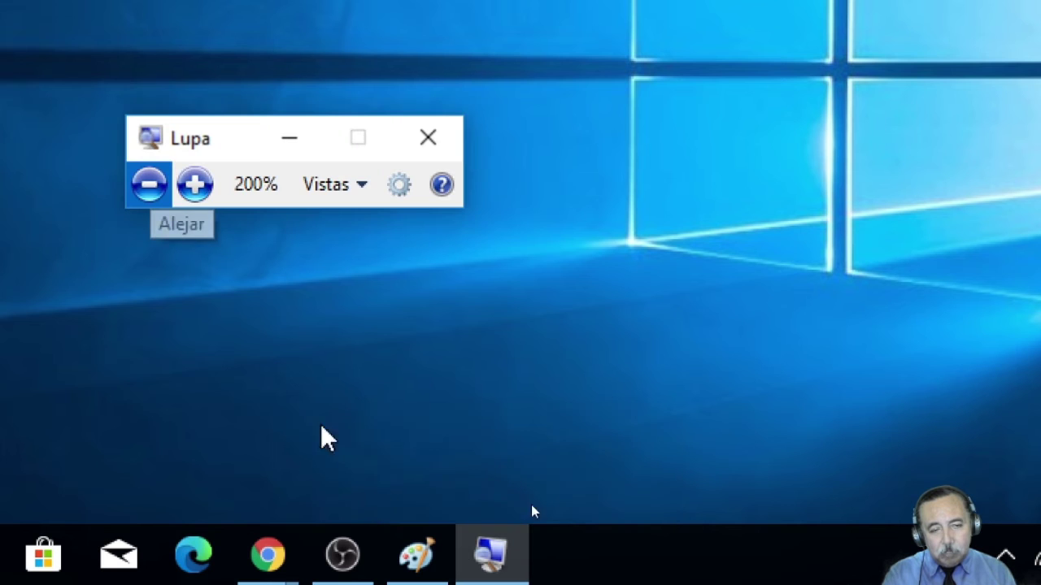
pyautogui.click(147, 187)
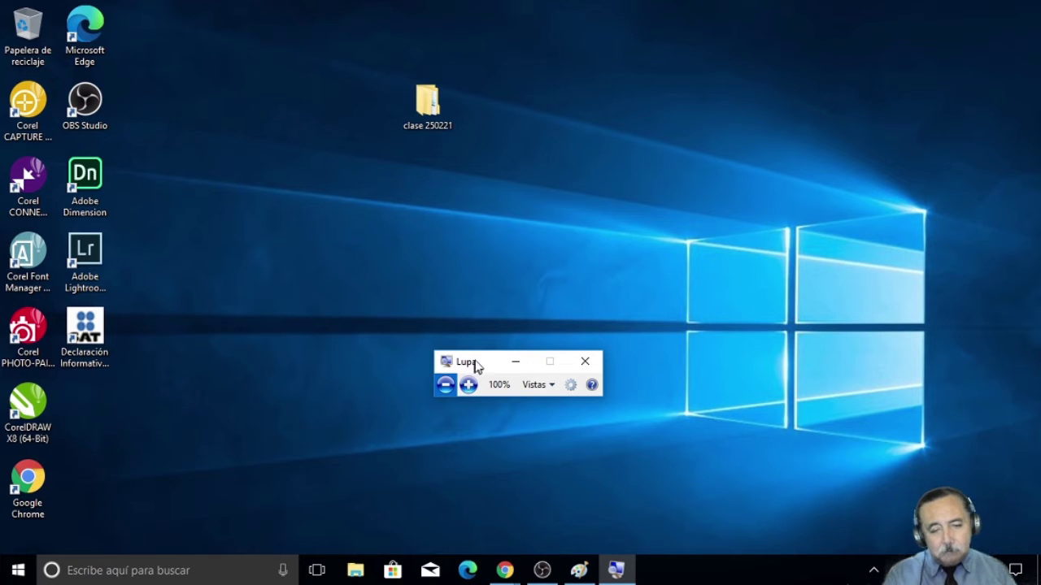
pyautogui.moveTo(489, 362); pyautogui.dragTo(562, 184)
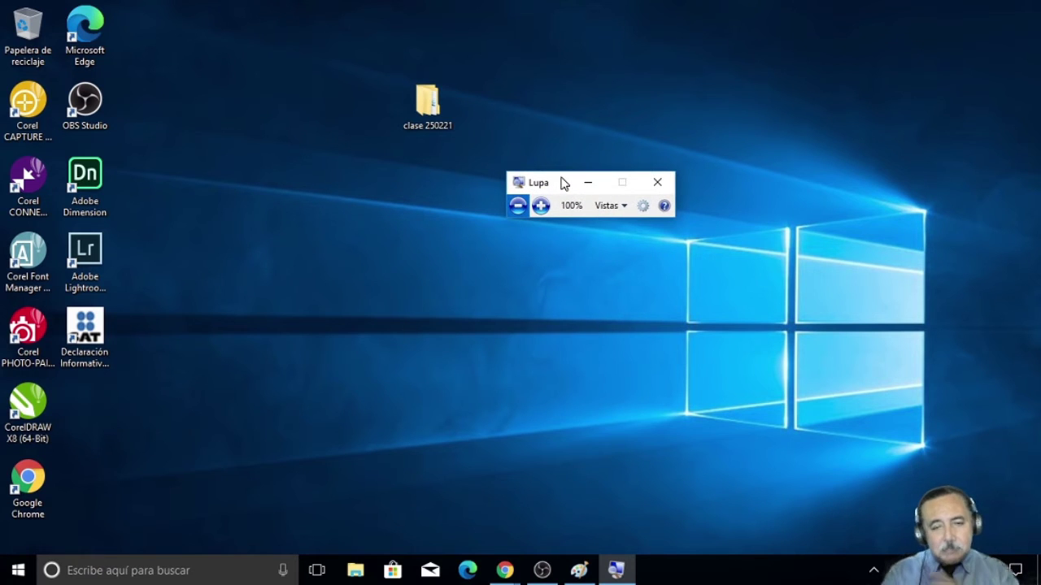
# Step: Switch the Magnifier to the Lente view, enlarge it to 200% and return it to 100%
pyautogui.click(624, 208)
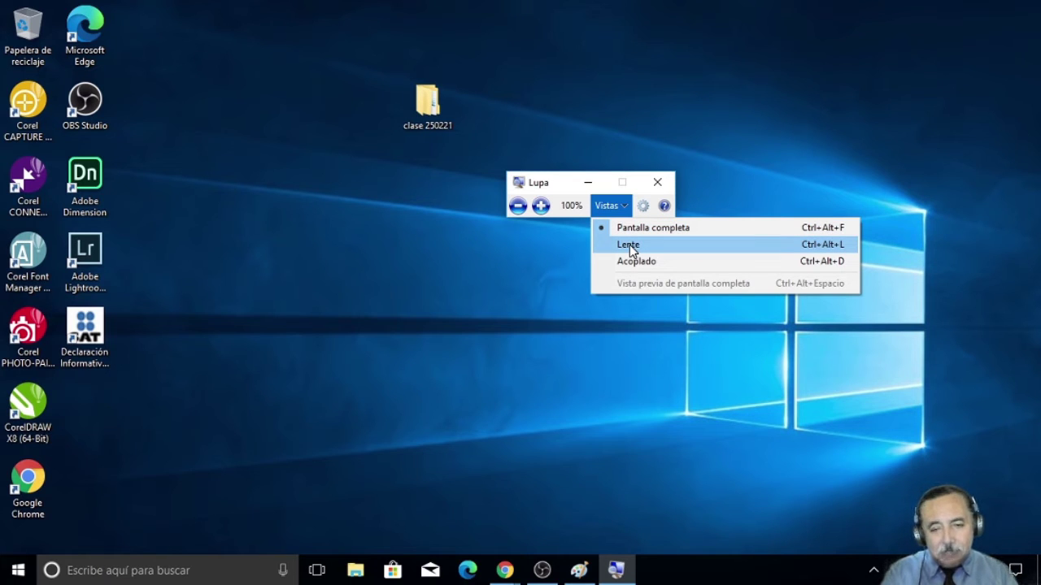
pyautogui.click(629, 245)
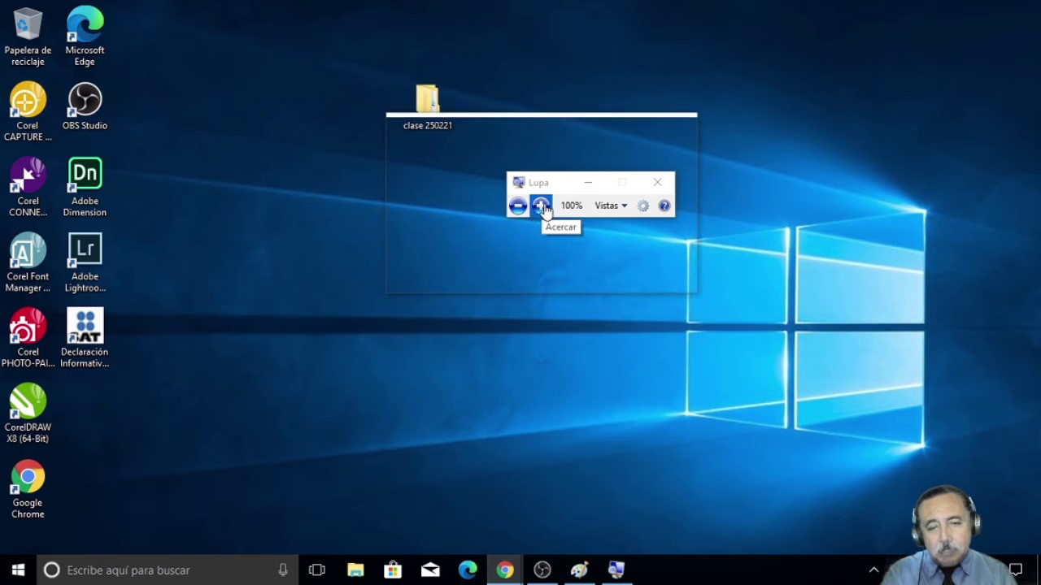
pyautogui.click(540, 207)
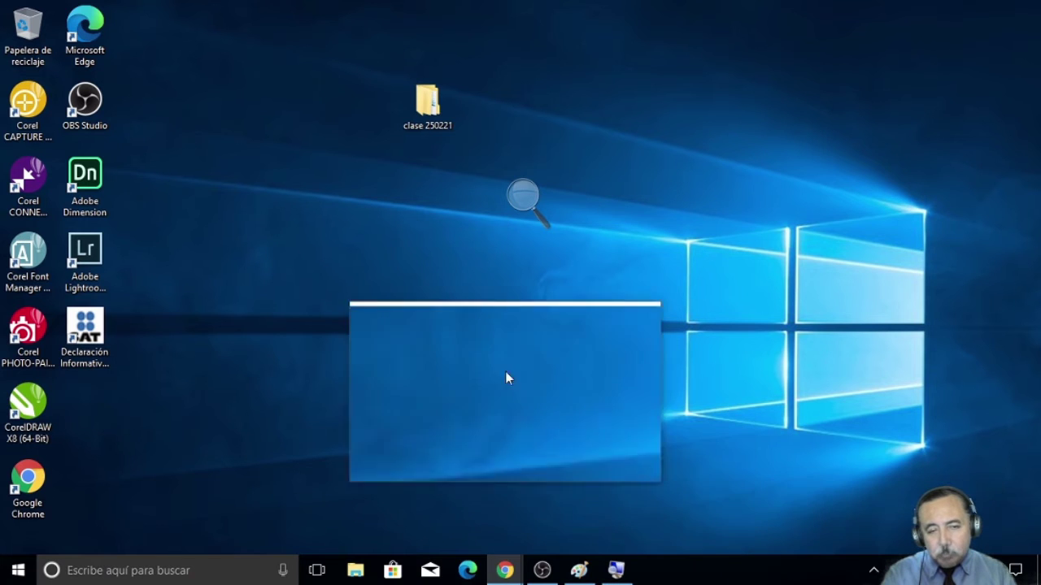
pyautogui.click(530, 196)
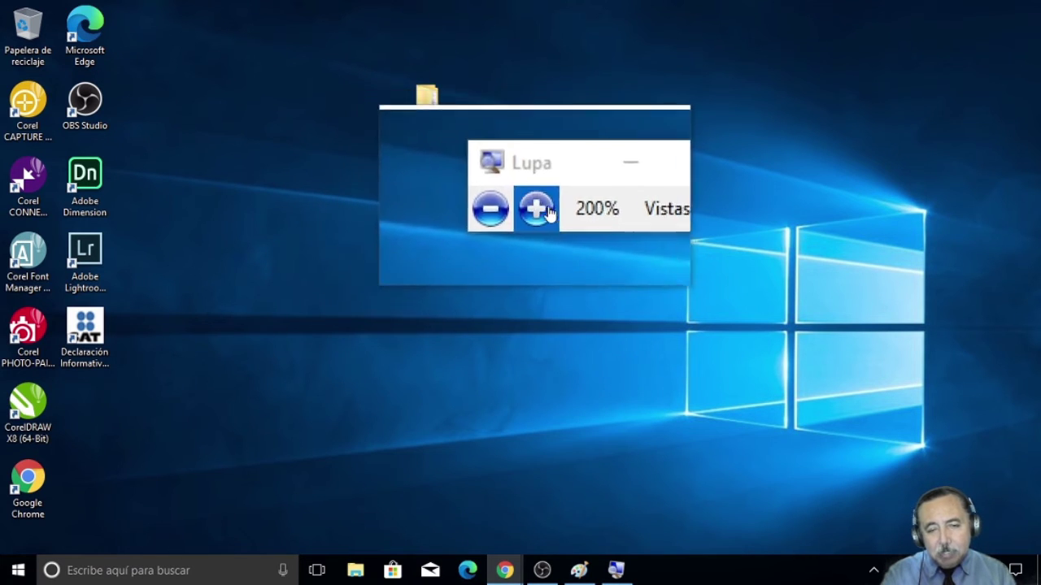
pyautogui.click(518, 208)
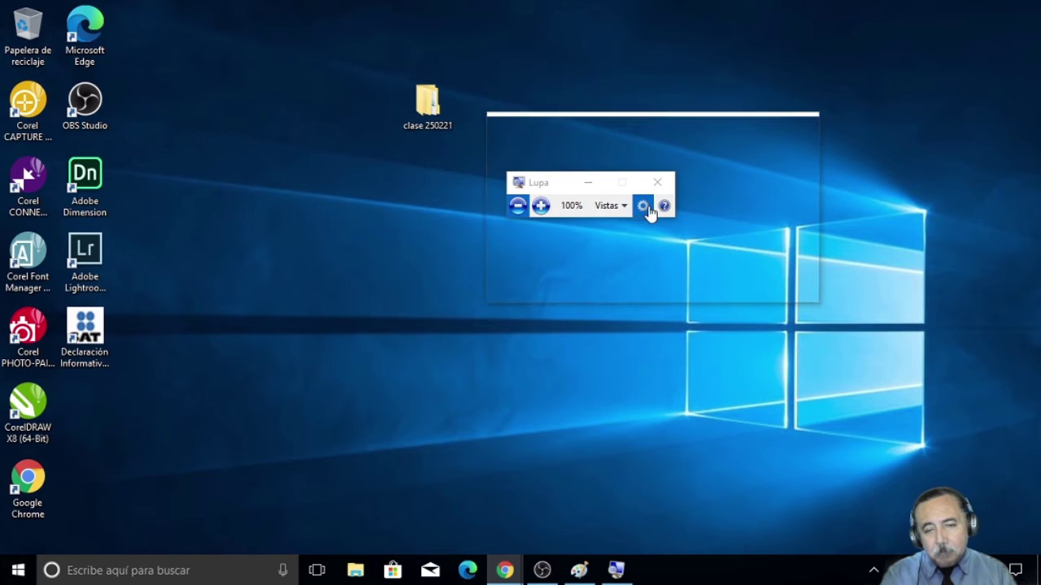
# Step: Switch the Magnifier to the Acoplado view and enlarge it to 200%
pyautogui.click(624, 206)
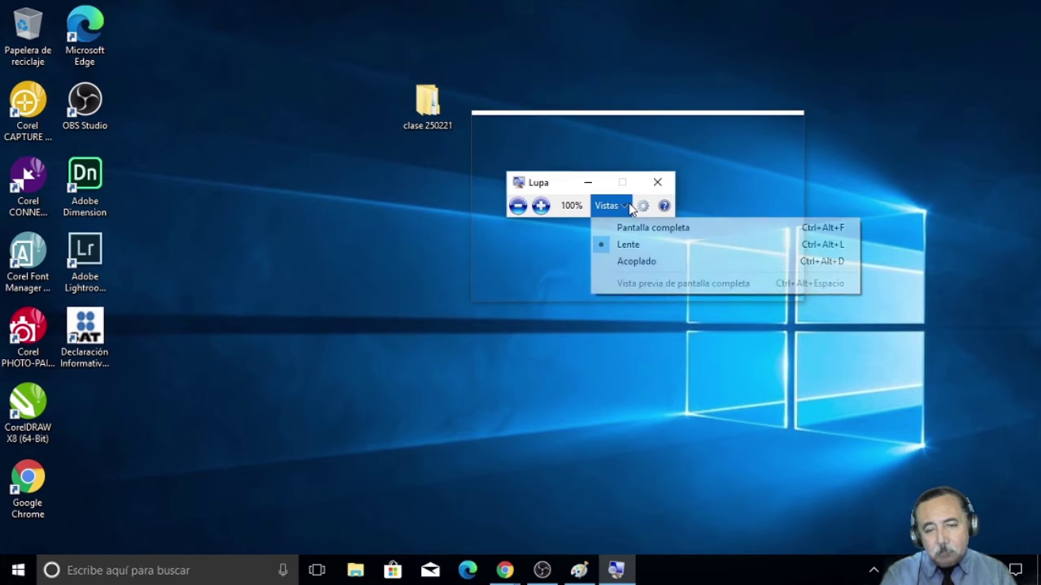
pyautogui.click(627, 262)
pyautogui.press('super+Escape')
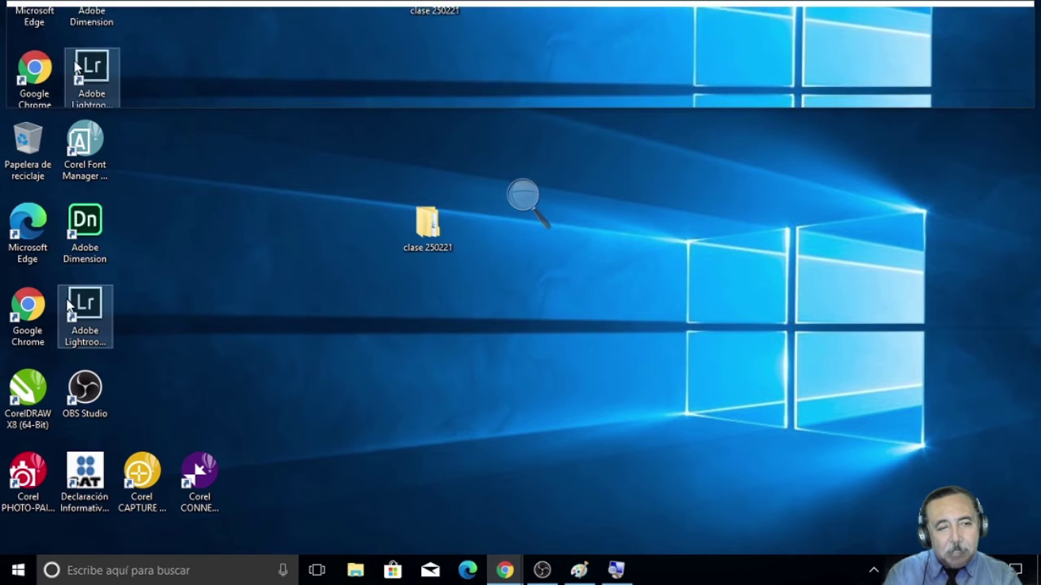
pyautogui.click(526, 203)
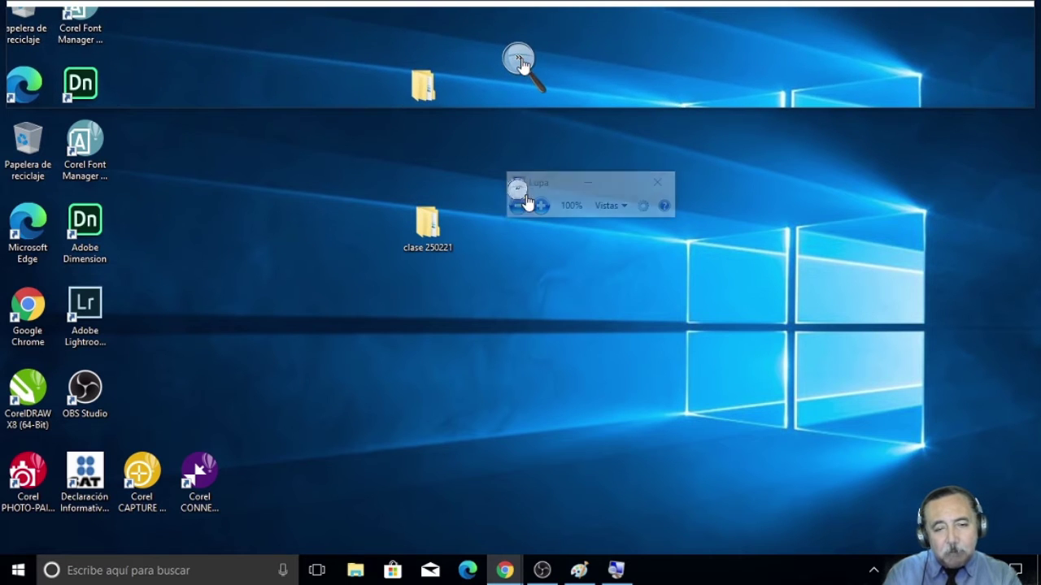
pyautogui.click(540, 206)
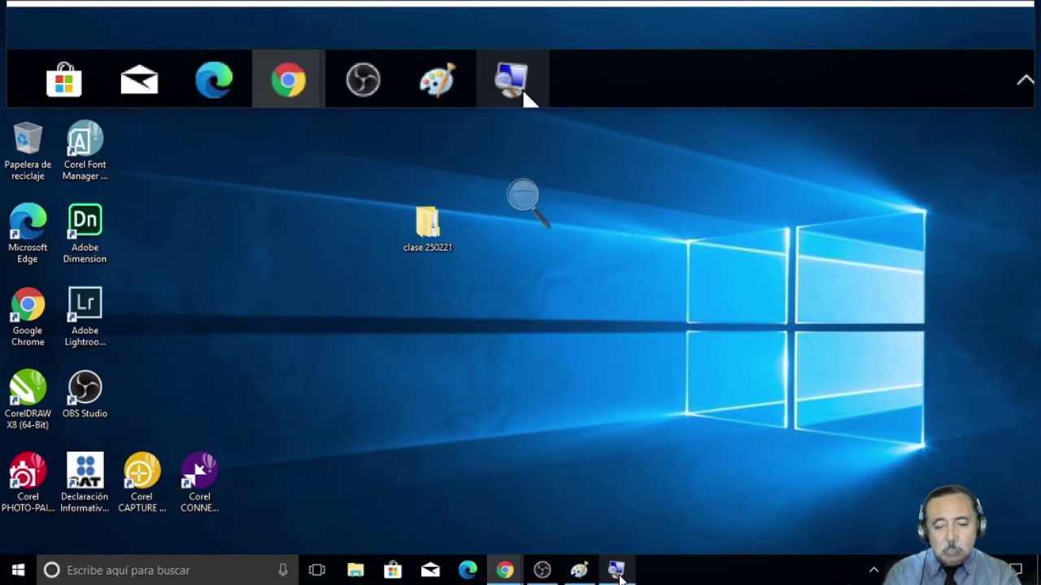
# Step: Inspect the taskbar through the docked Magnifier, reduce the magnification to 100% and close the Magnifier
pyautogui.moveTo(587, 579)
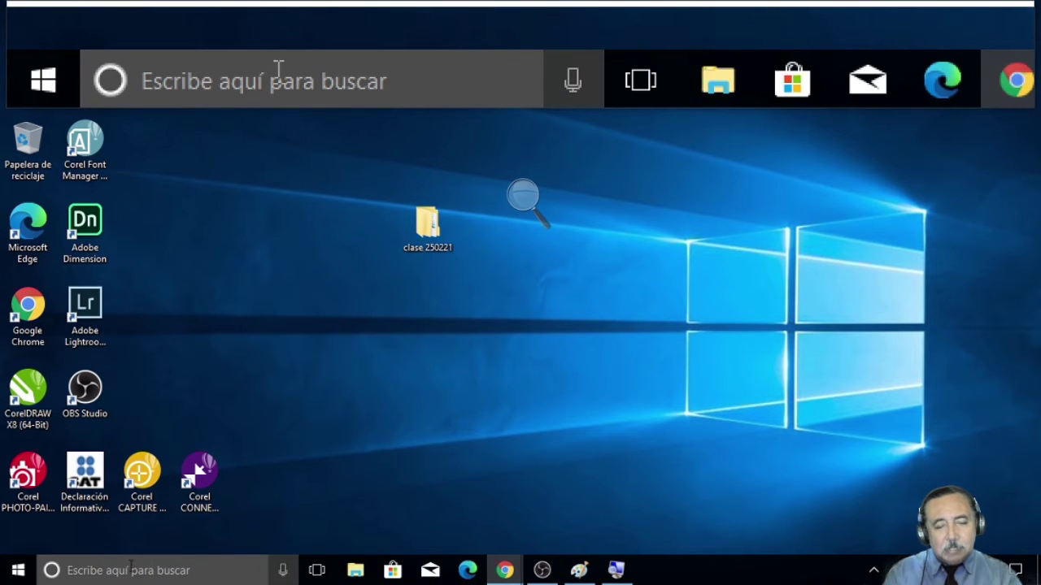
pyautogui.click(523, 200)
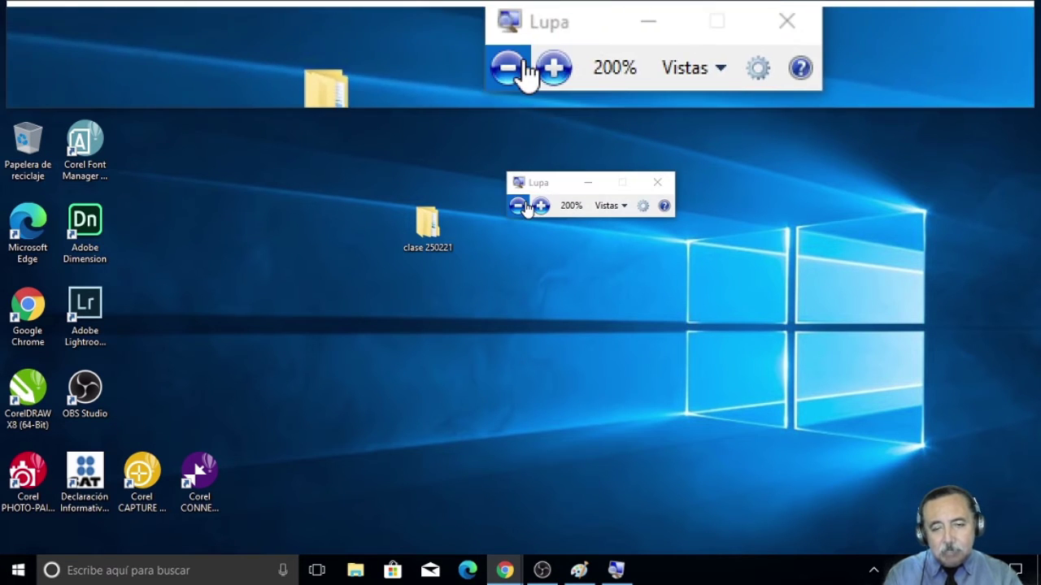
pyautogui.click(518, 206)
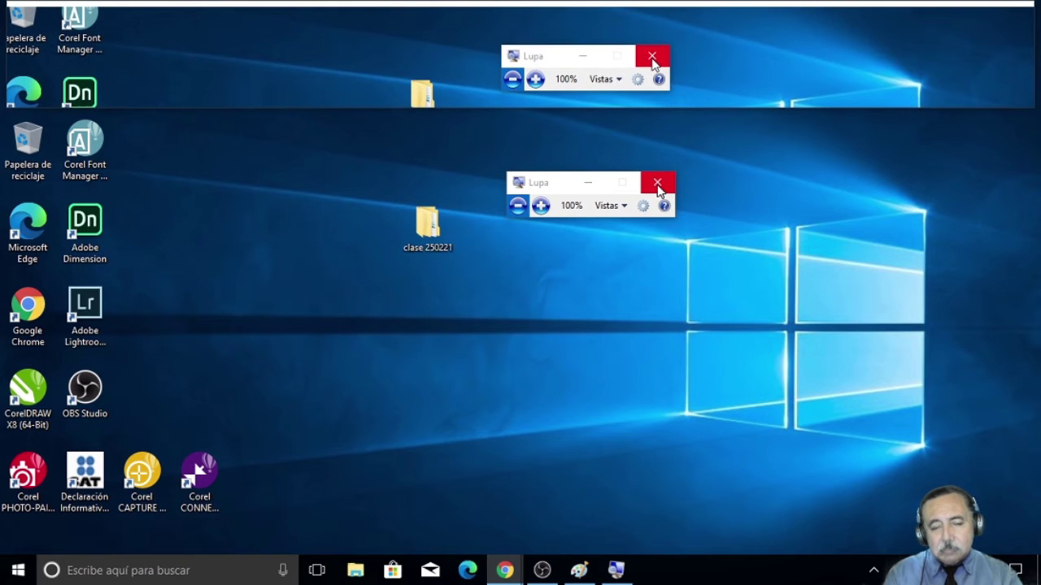
pyautogui.click(657, 183)
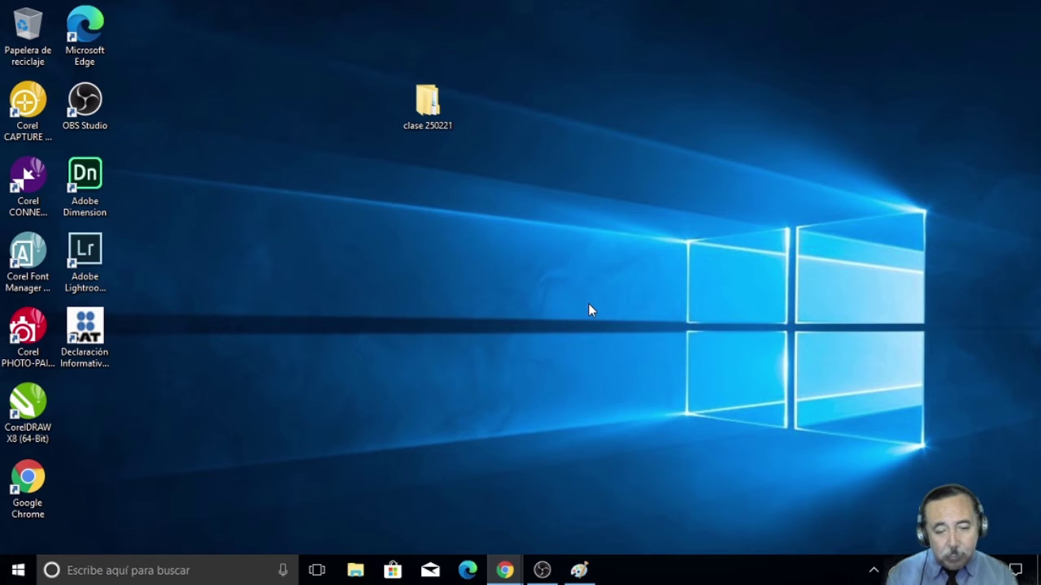
# Step: Show the Accesibilidad de Windows programs, collapse them and launch Mapa de caracteres from Accesorios de Windows
pyautogui.click(425, 356)
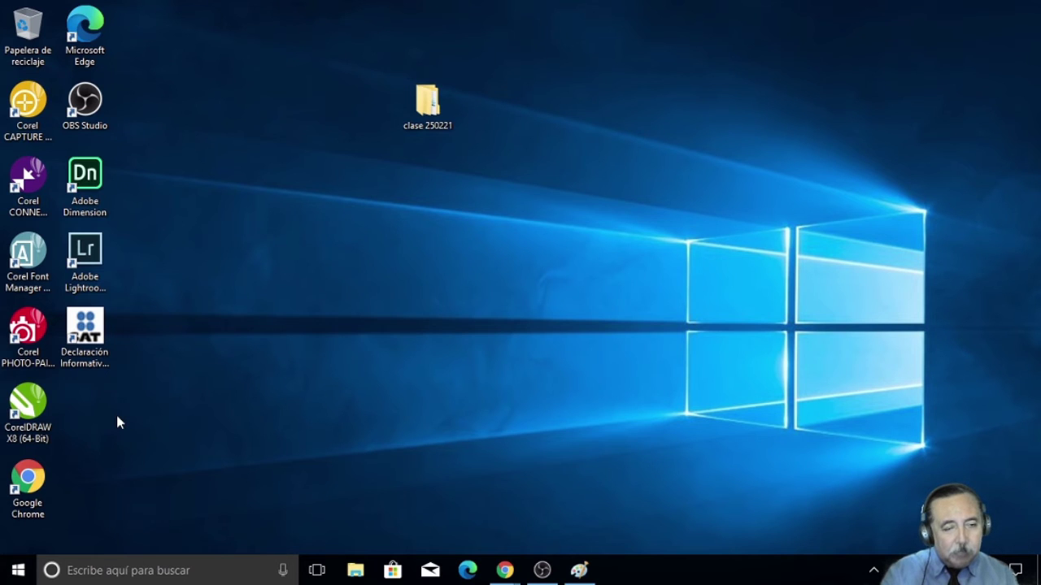
pyautogui.press('super')
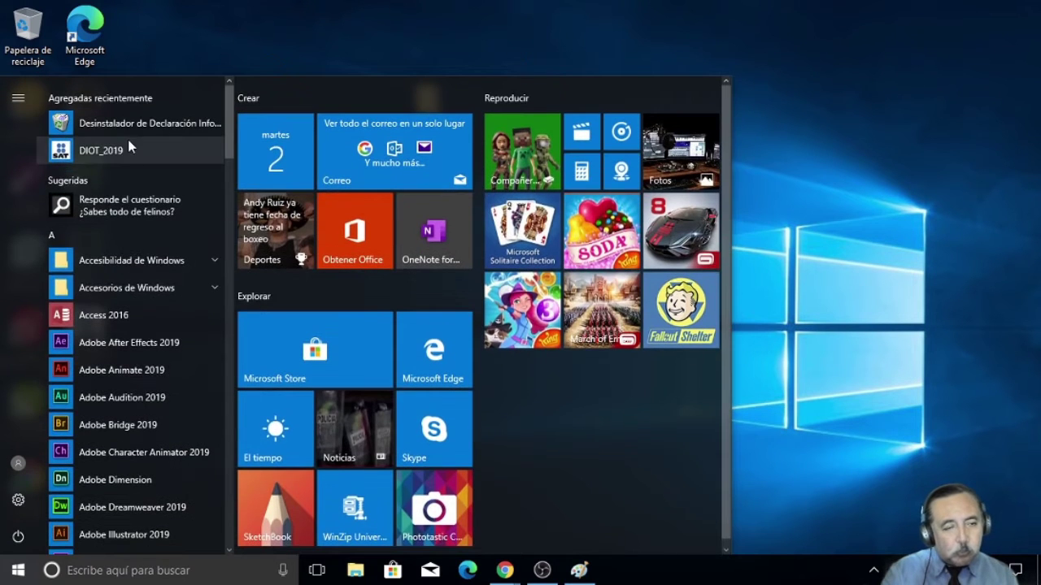
pyautogui.click(129, 264)
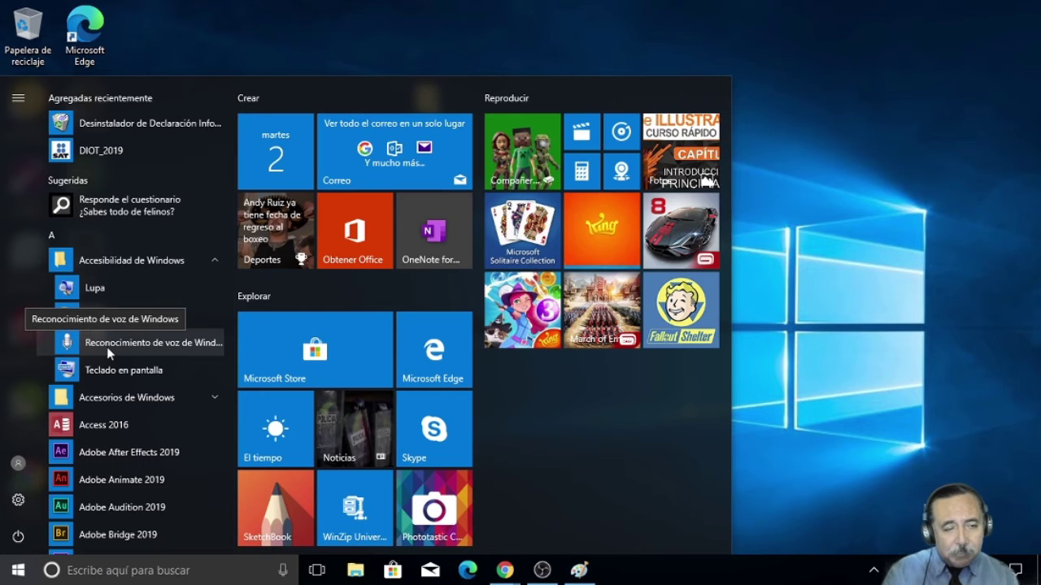
pyautogui.click(217, 259)
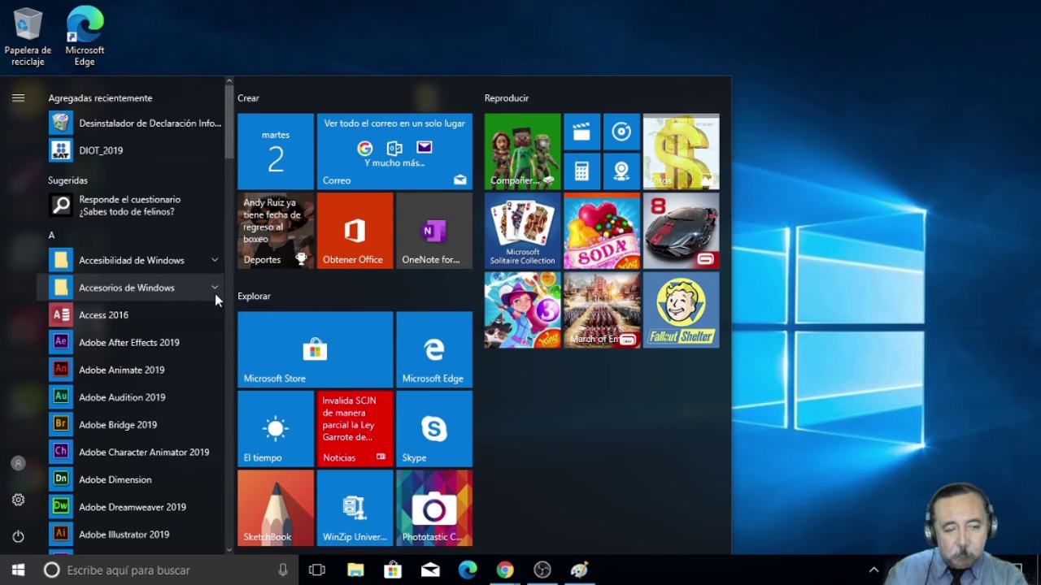
pyautogui.click(215, 288)
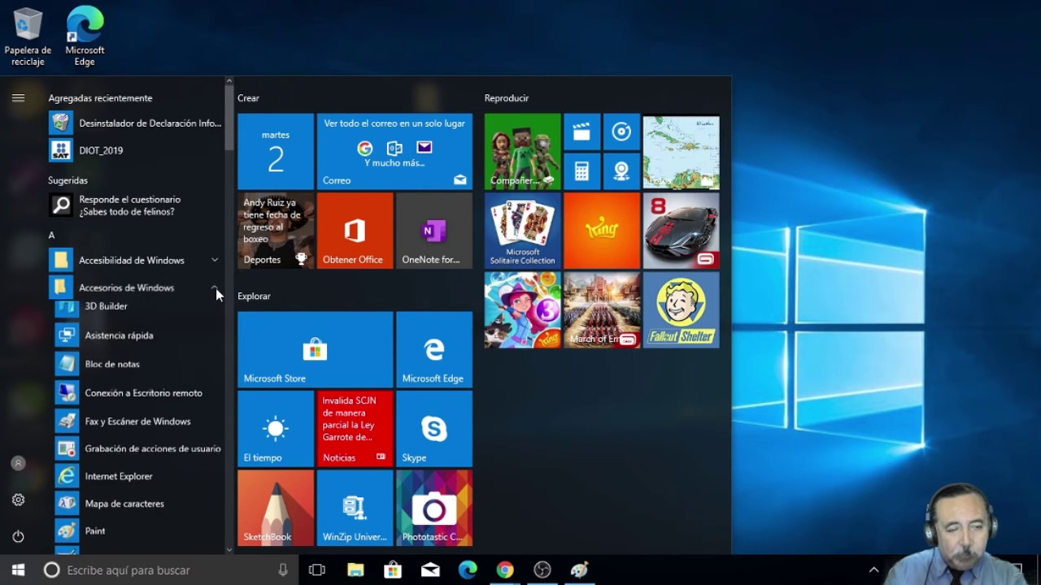
pyautogui.scroll(-3, 198, 316)
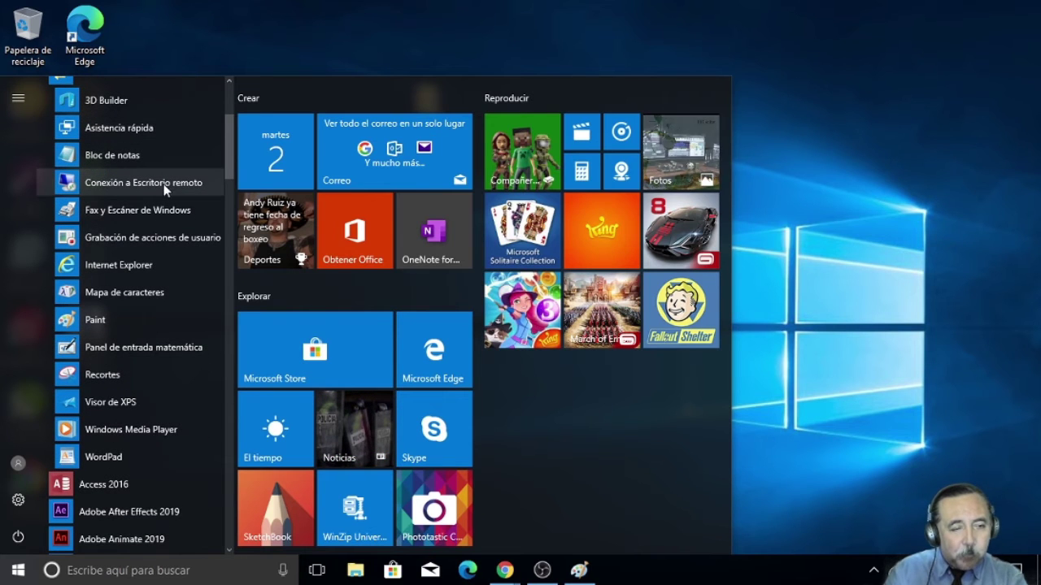
pyautogui.click(123, 291)
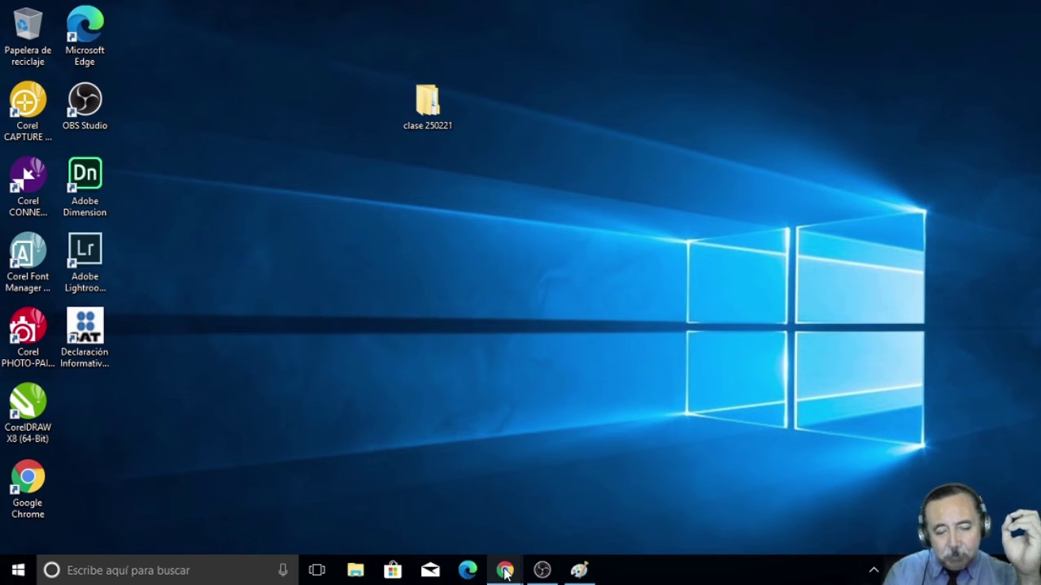
# Step: Switch to the Google Meet call in Chrome, admit the person asking to join and review the participant list
pyautogui.moveTo(504, 570)
pyautogui.click(433, 508)
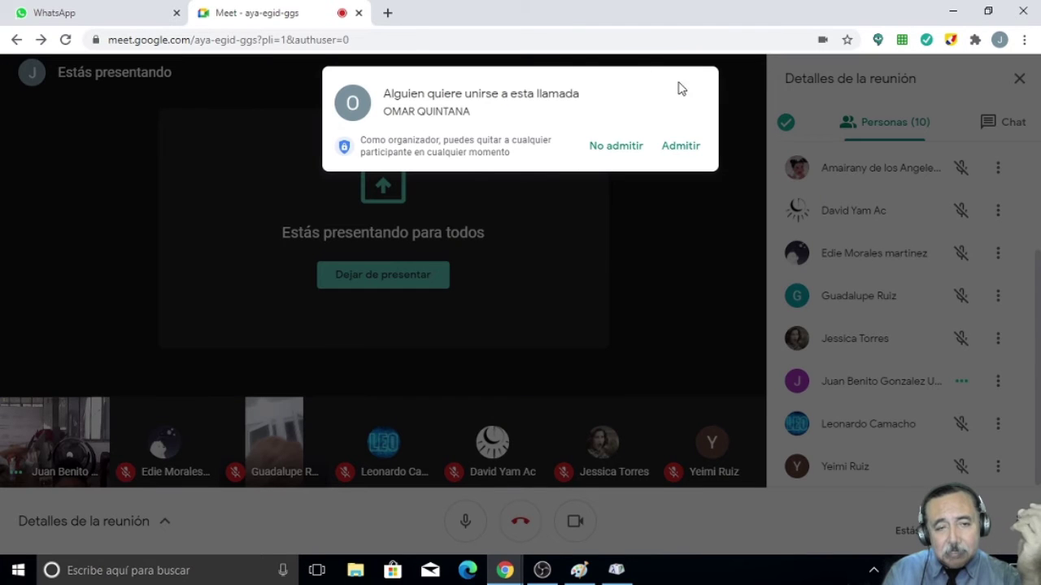
pyautogui.click(680, 146)
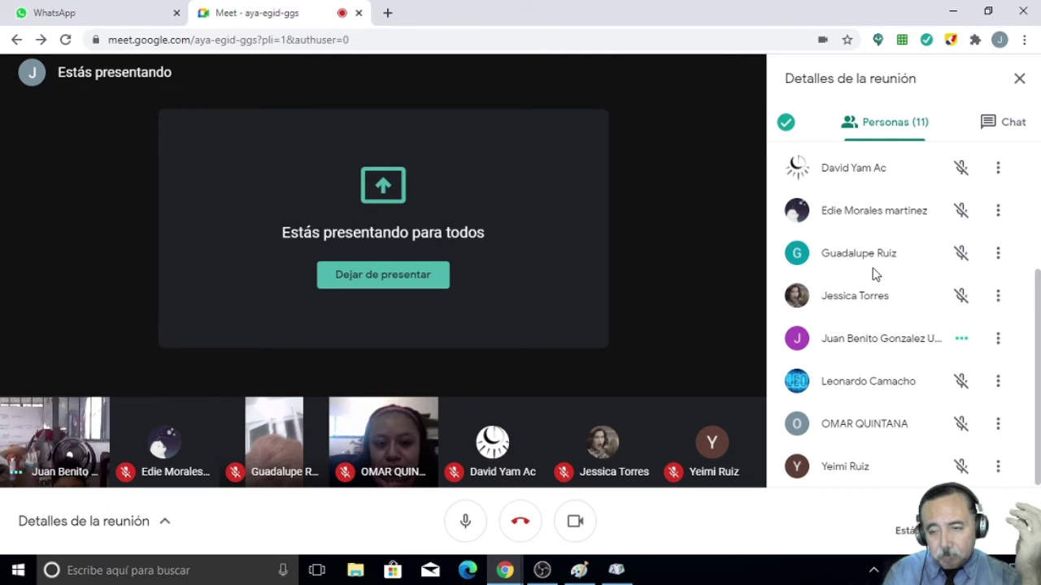
pyautogui.scroll(5, 874, 275)
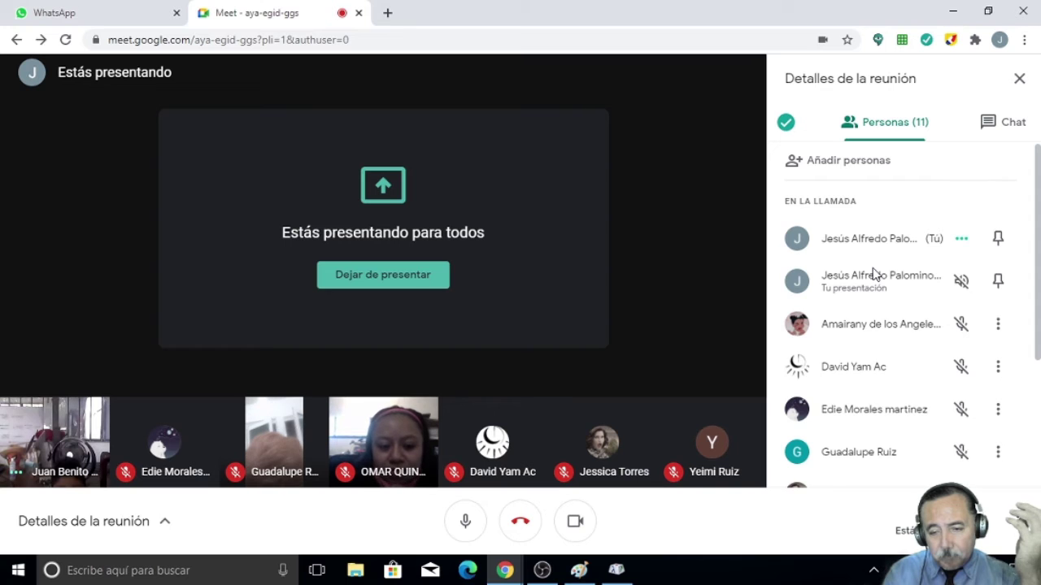
# Step: Check the rest of the participant list, minimize Chrome and reposition Mapa de caracteres on the desktop, dismissing the Meet notification
pyautogui.scroll(-3, 873, 274)
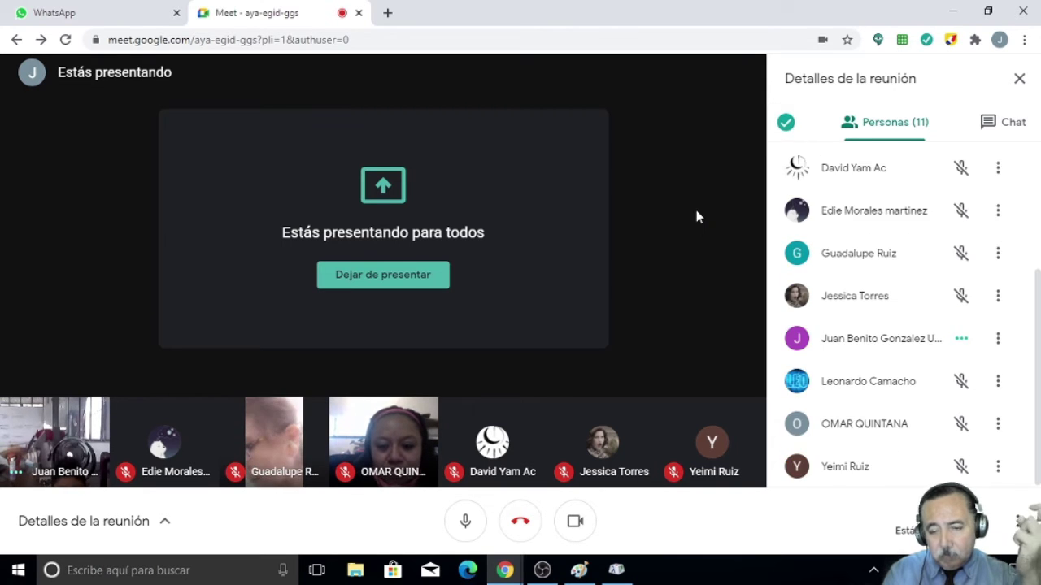
pyautogui.click(953, 11)
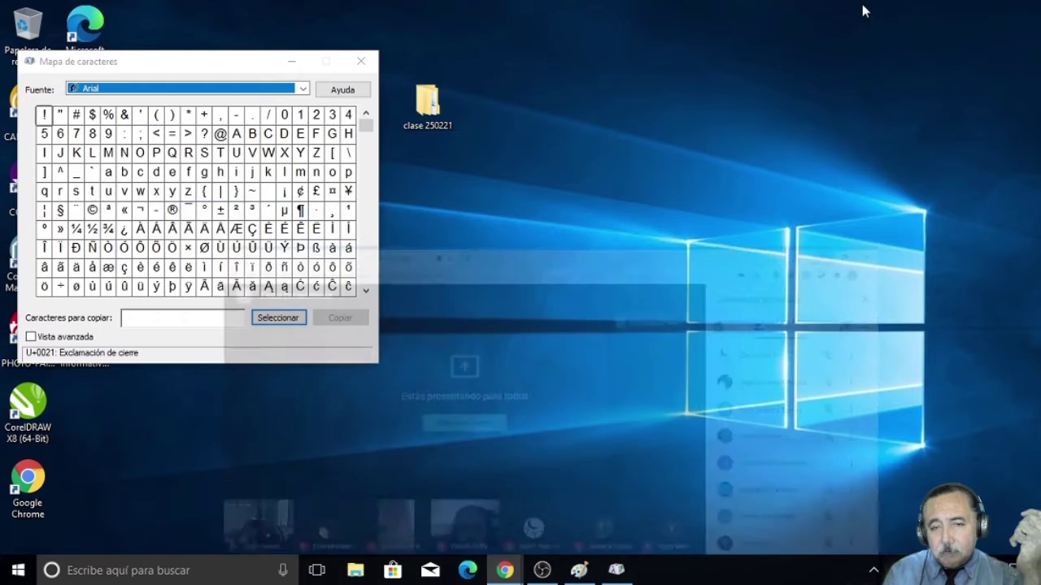
pyautogui.moveTo(154, 60); pyautogui.dragTo(536, 47)
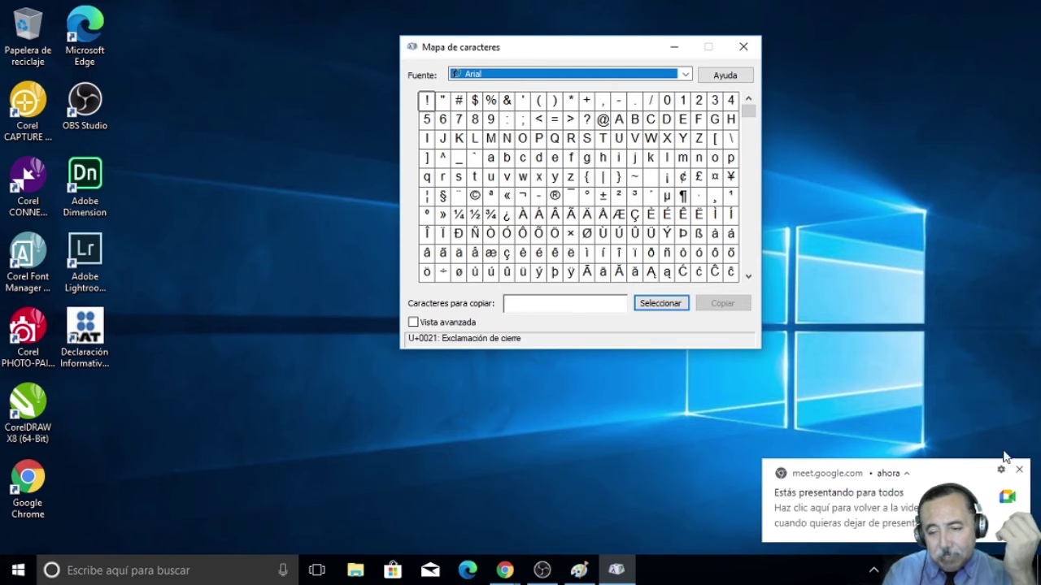
pyautogui.click(1021, 472)
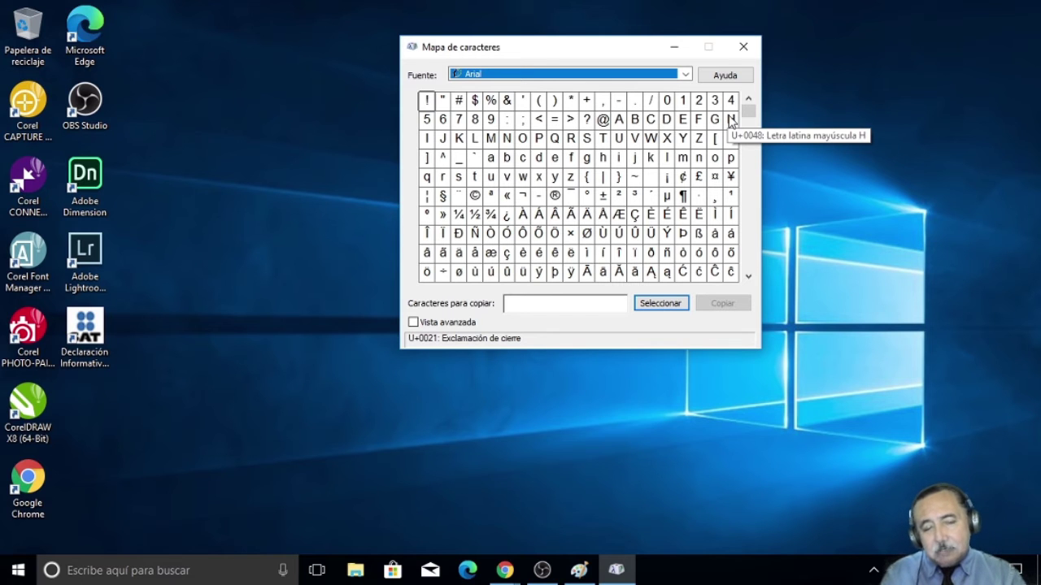
pyautogui.moveTo(598, 51); pyautogui.dragTo(763, 46)
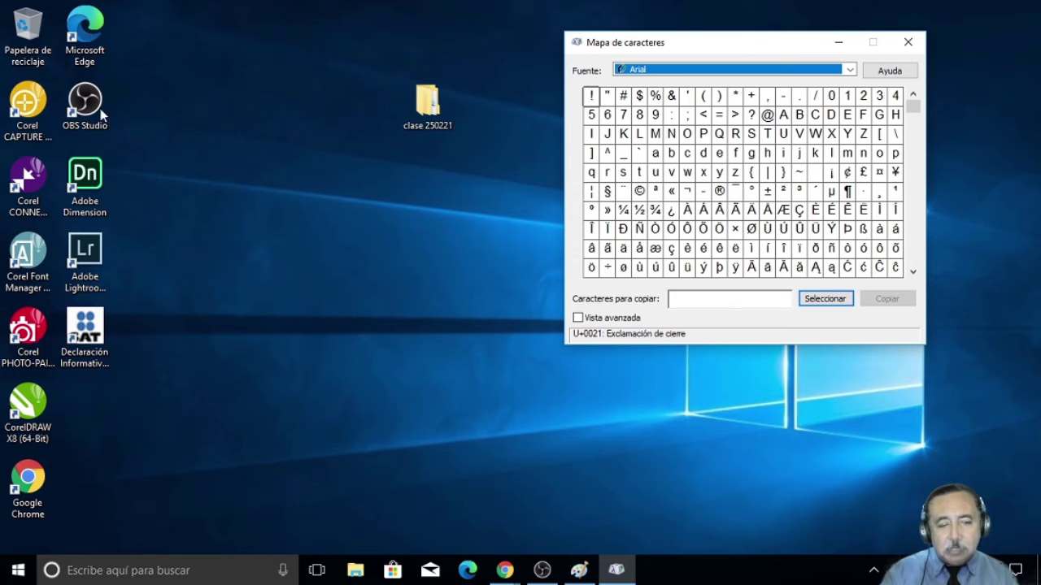
# Step: Launch Bloc de notas from Accesorios de Windows and place its window beside Mapa de caracteres
pyautogui.click(19, 572)
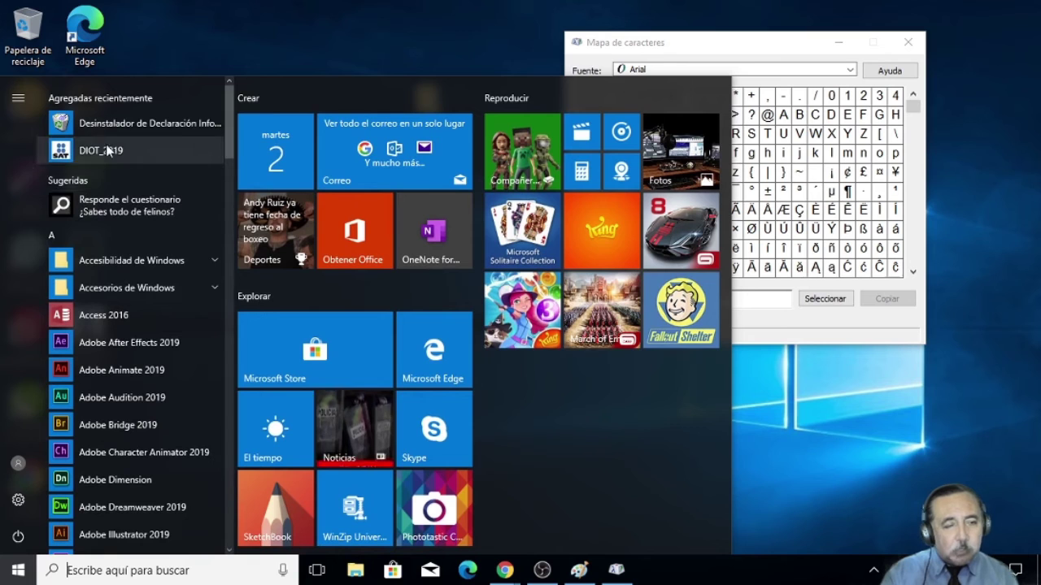
pyautogui.click(122, 294)
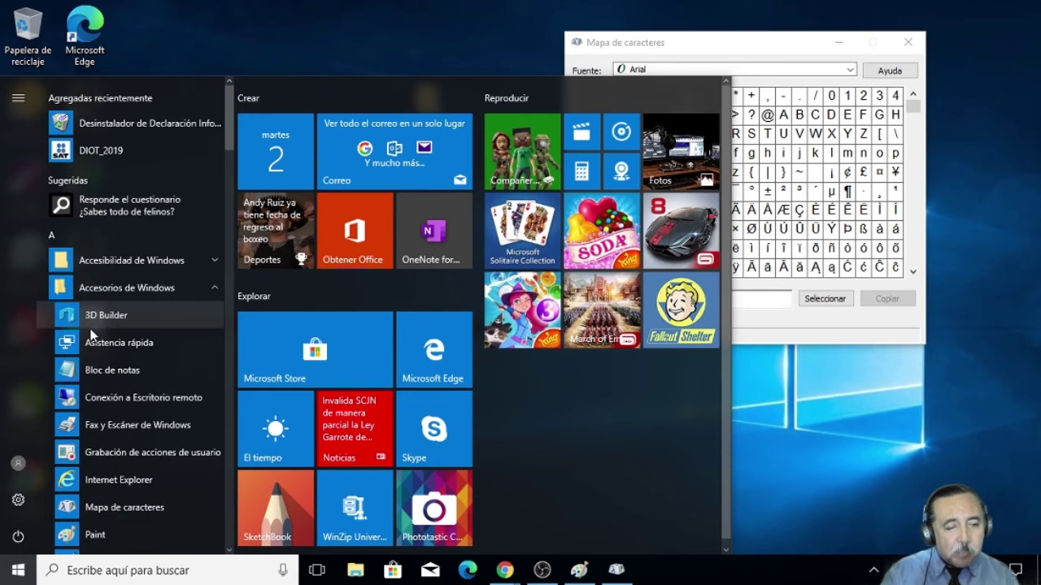
pyautogui.click(88, 362)
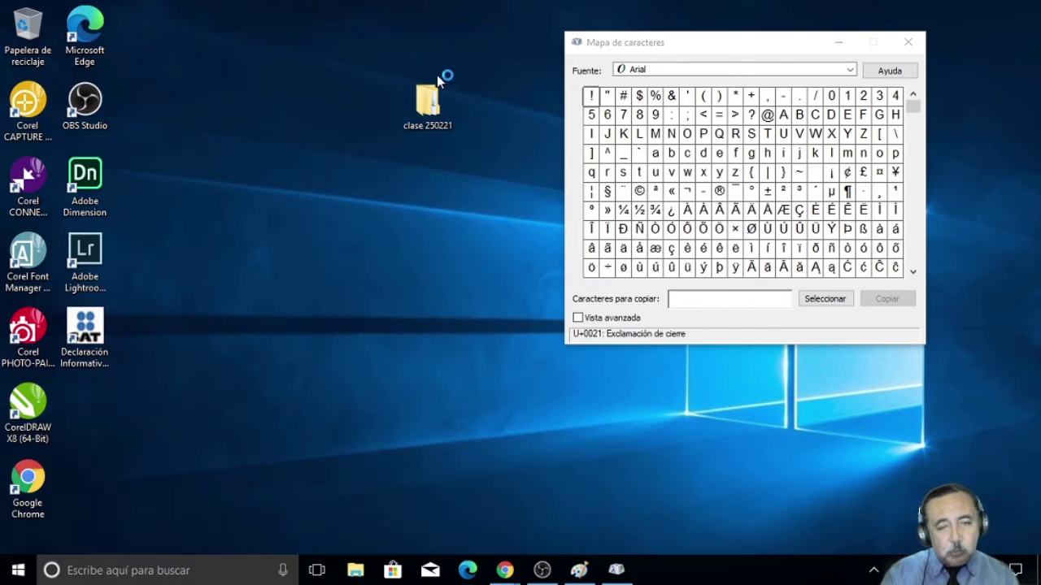
pyautogui.moveTo(572, 25); pyautogui.dragTo(320, 33)
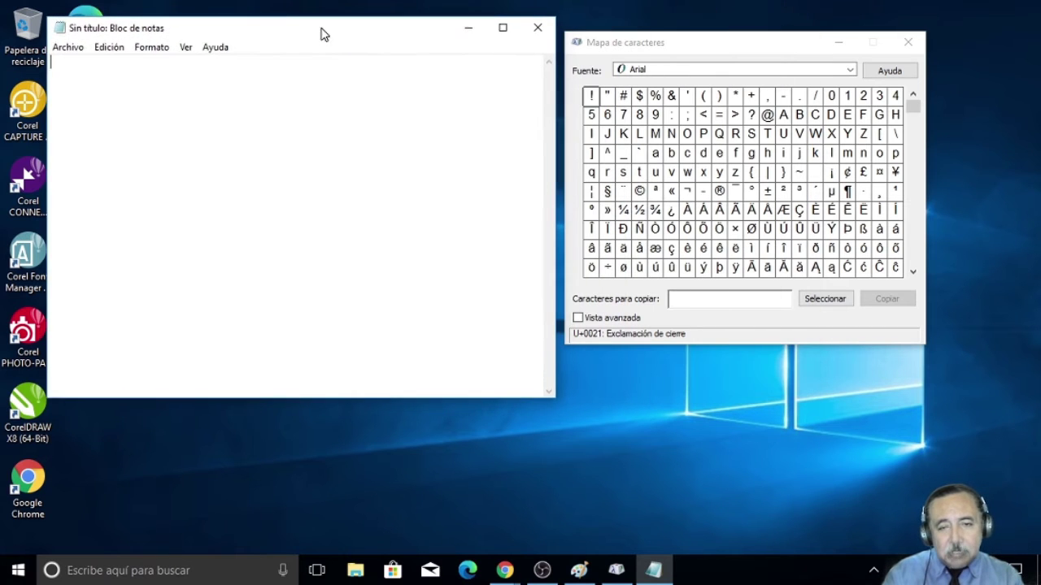
# Step: Select the pound sterling sign £ in Mapa de caracteres and copy it to the clipboard
pyautogui.click(711, 46)
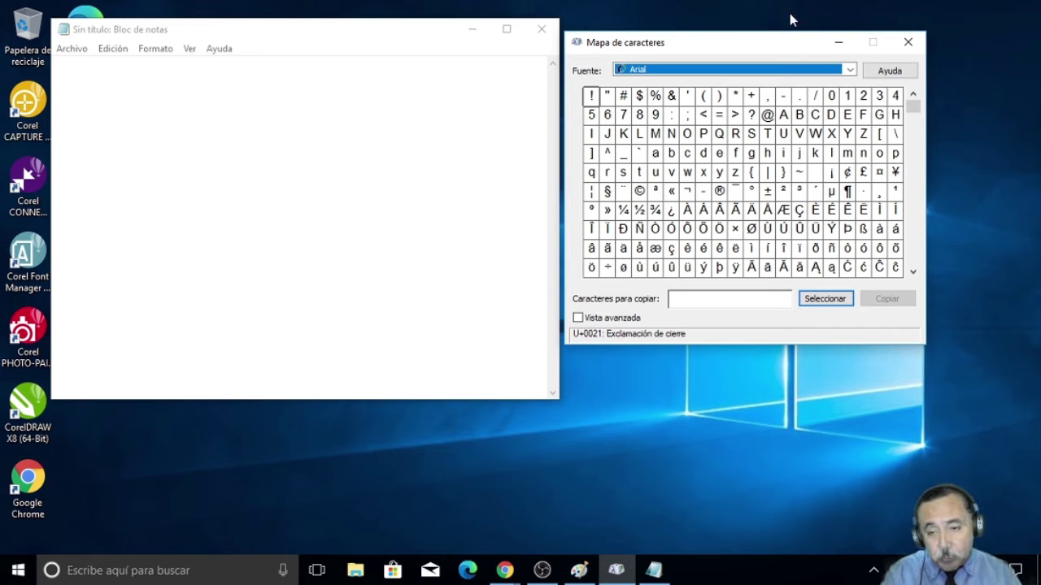
pyautogui.click(863, 173)
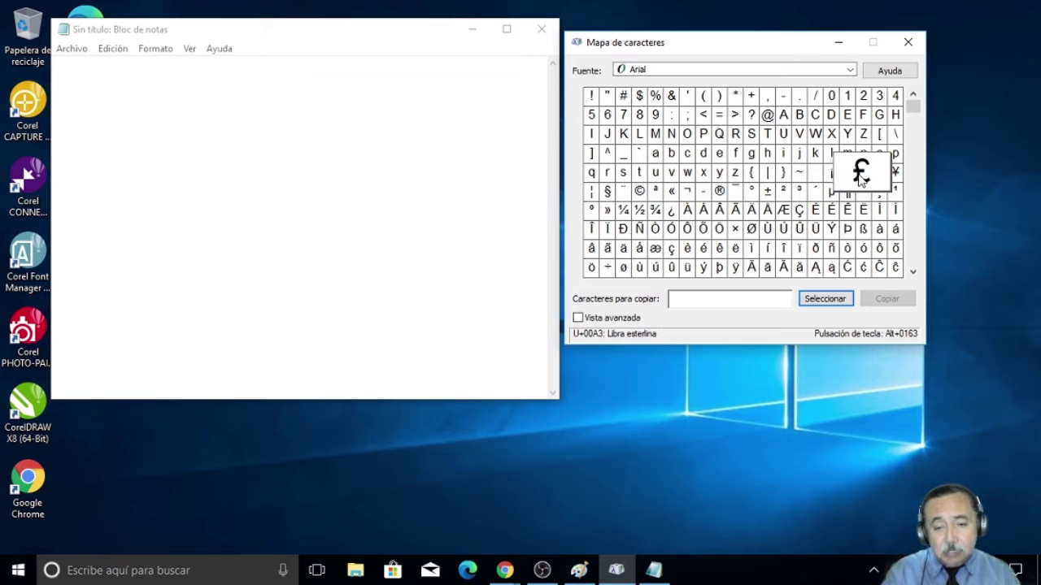
pyautogui.click(825, 299)
pyautogui.click(886, 299)
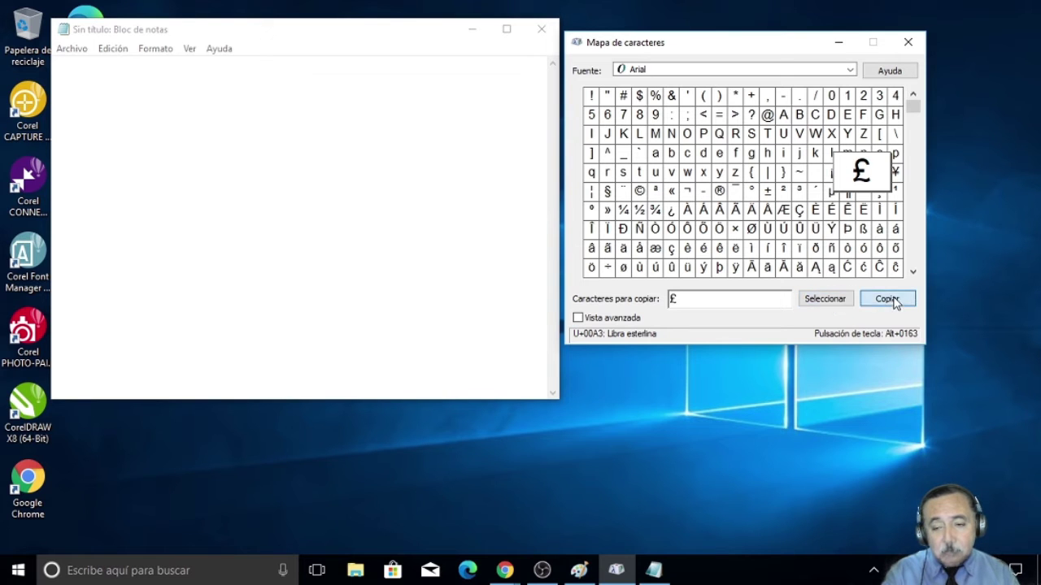
# Step: Paste the £ sign into the Bloc de notas document, add the amount 70.00 after it and start a new line
pyautogui.click(192, 107)
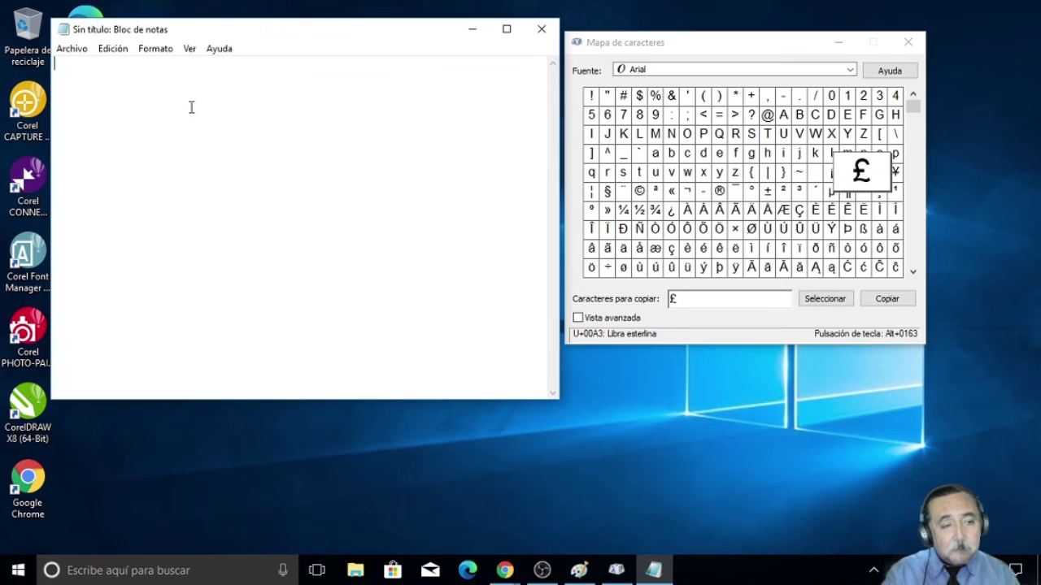
pyautogui.click(113, 51)
pyautogui.click(140, 126)
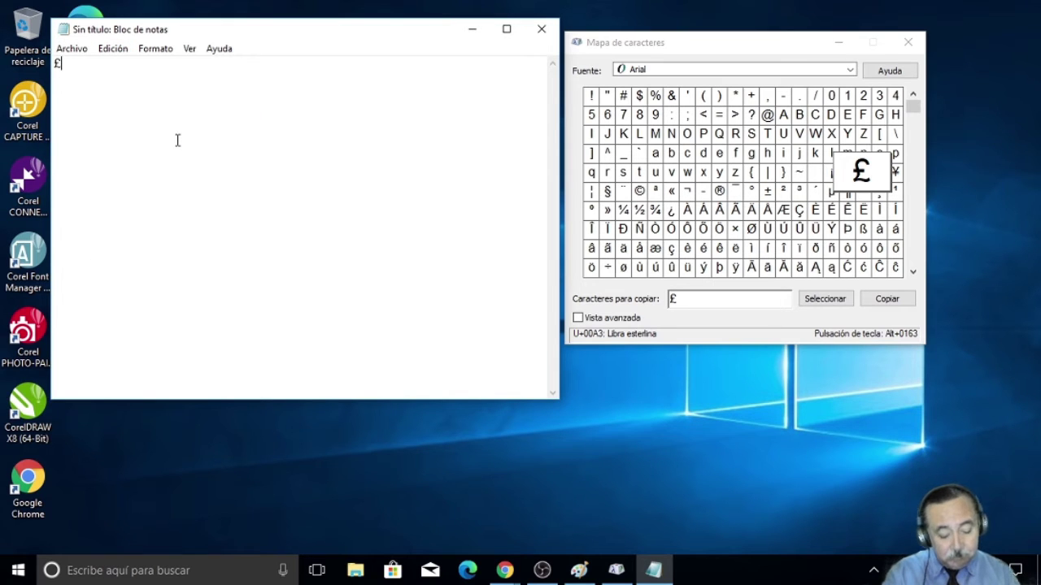
pyautogui.write('70.00')
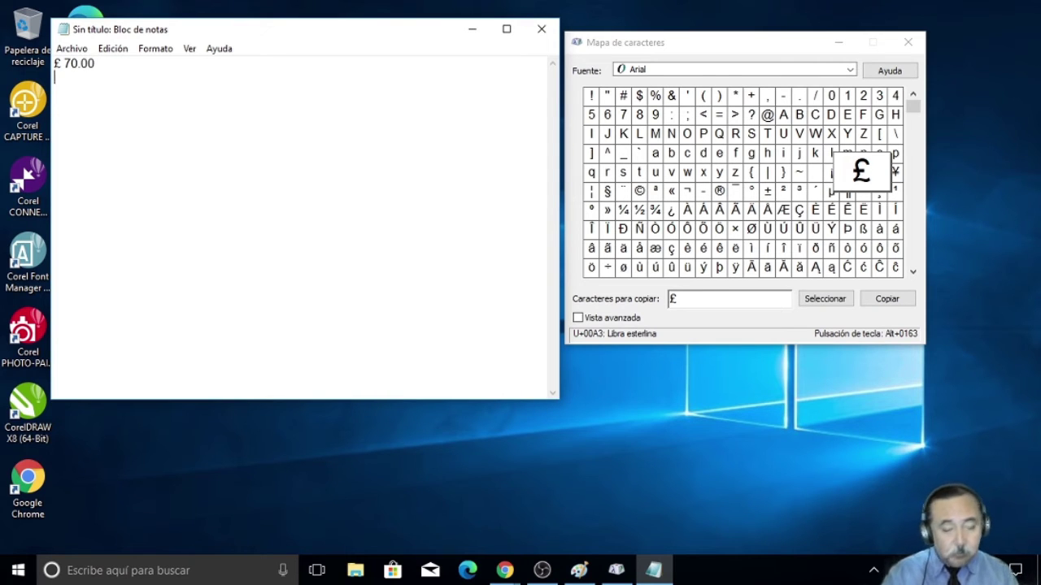
pyautogui.press('Return')
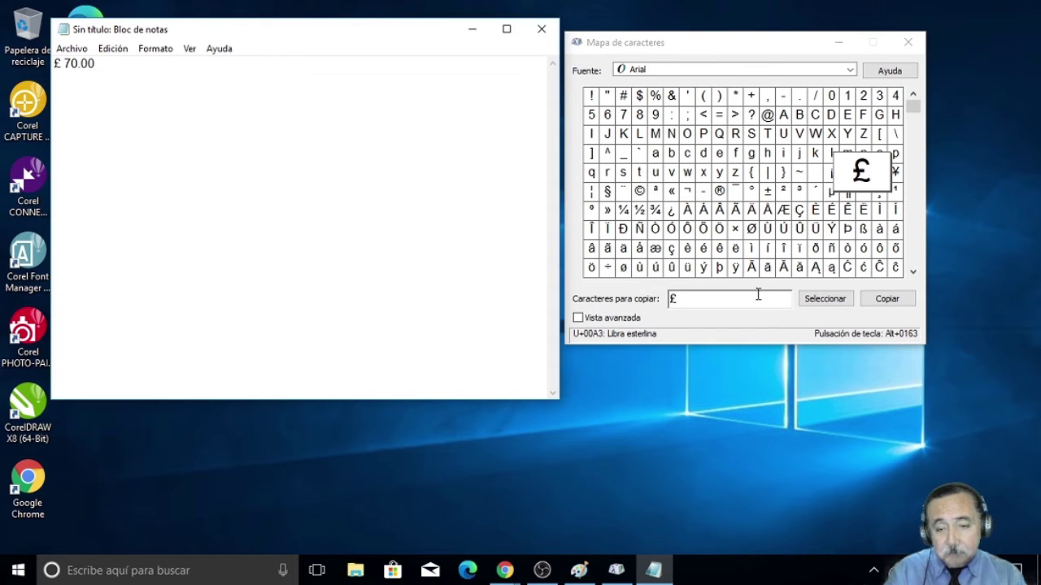
# Step: Browse further Arial characters in Mapa de caracteres, return to the start of the set and preview the @ sign
pyautogui.click(913, 187)
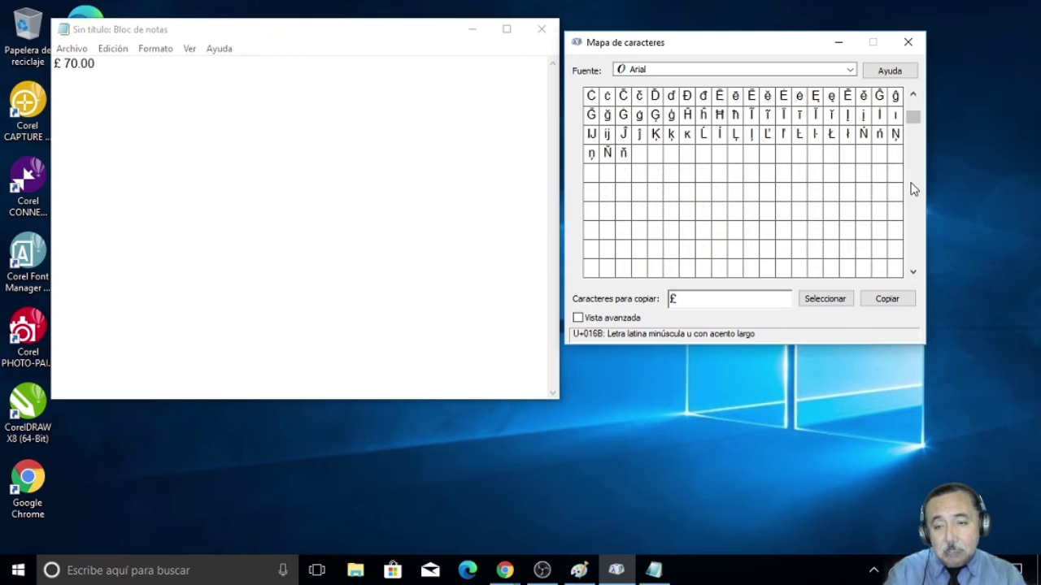
pyautogui.click(913, 98)
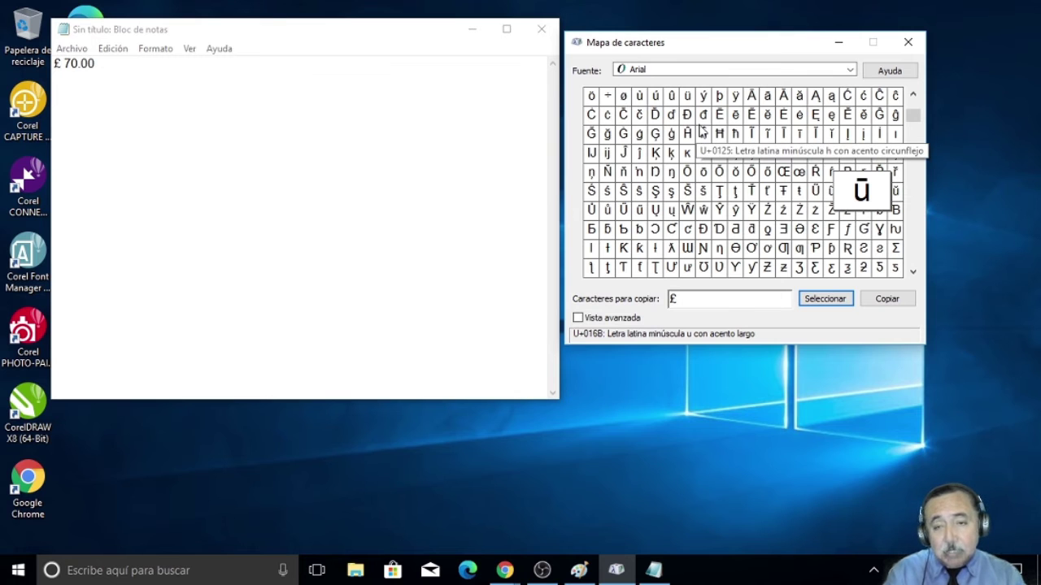
pyautogui.click(913, 107)
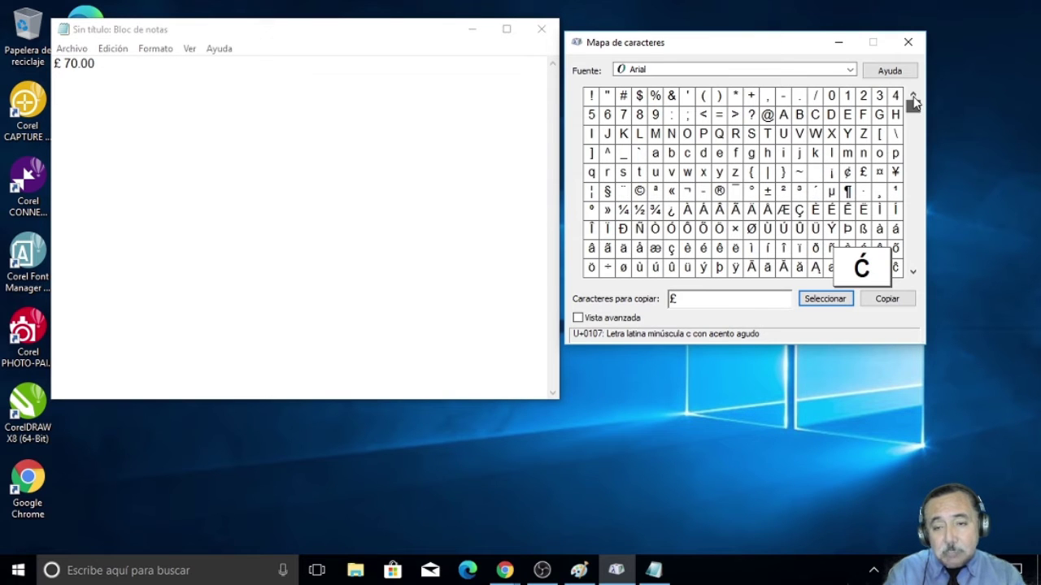
pyautogui.click(766, 117)
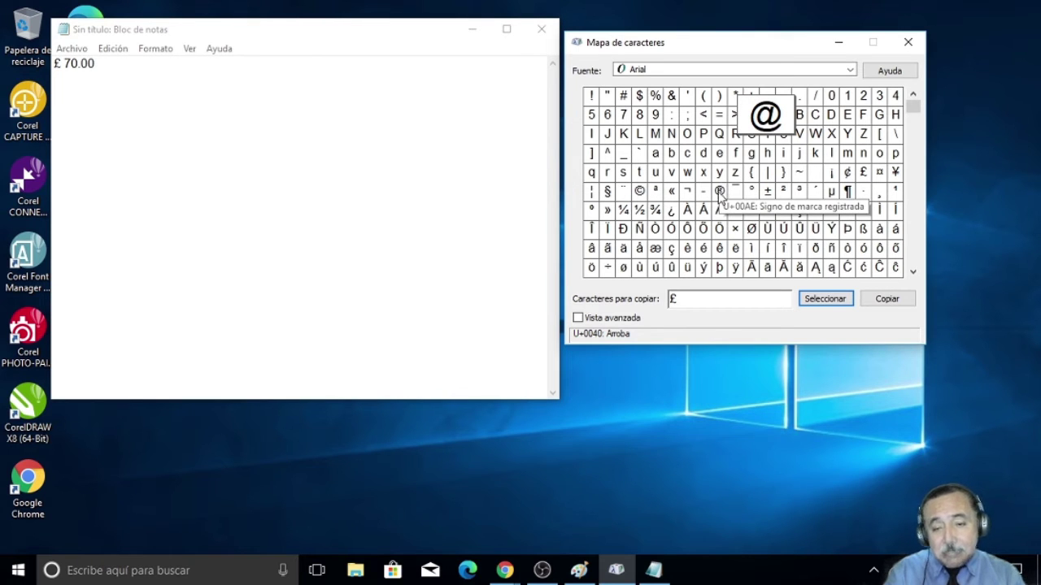
# Step: Write Percheron64 on the second line of the Bloc de notas document
pyautogui.click(96, 104)
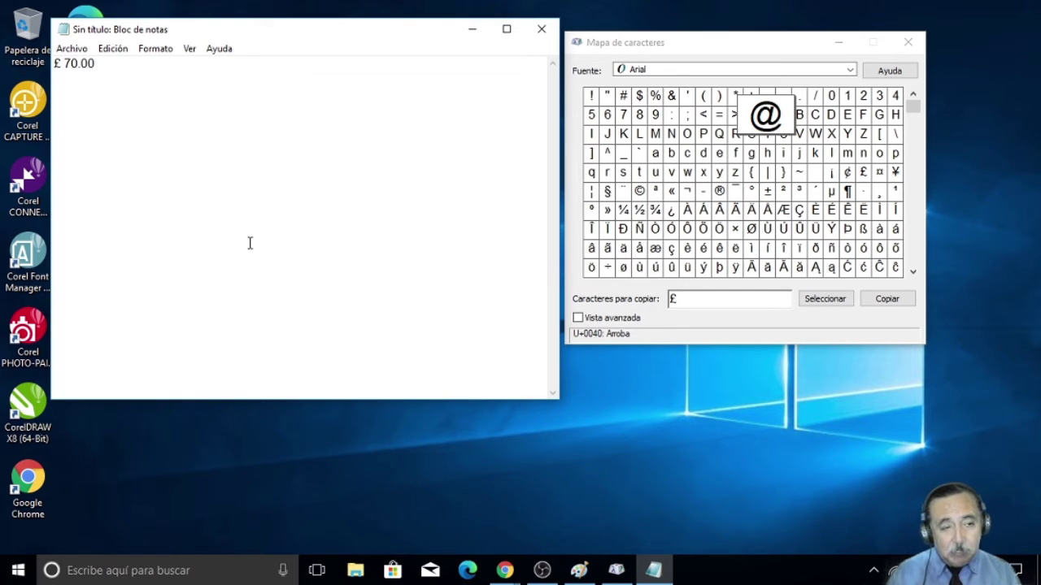
pyautogui.press('Return')
pyautogui.write('Per')
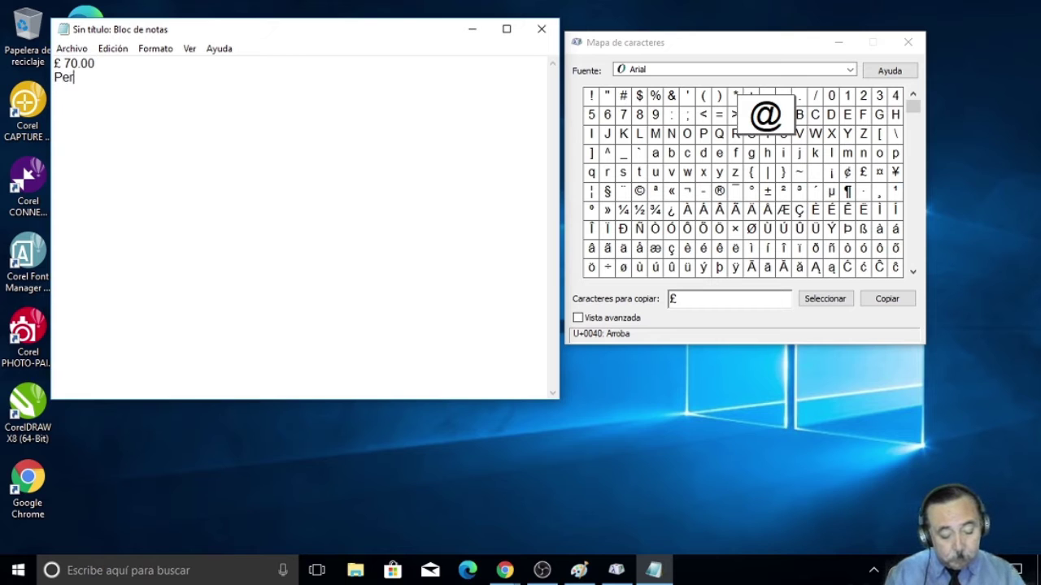
pyautogui.write('cheron64')
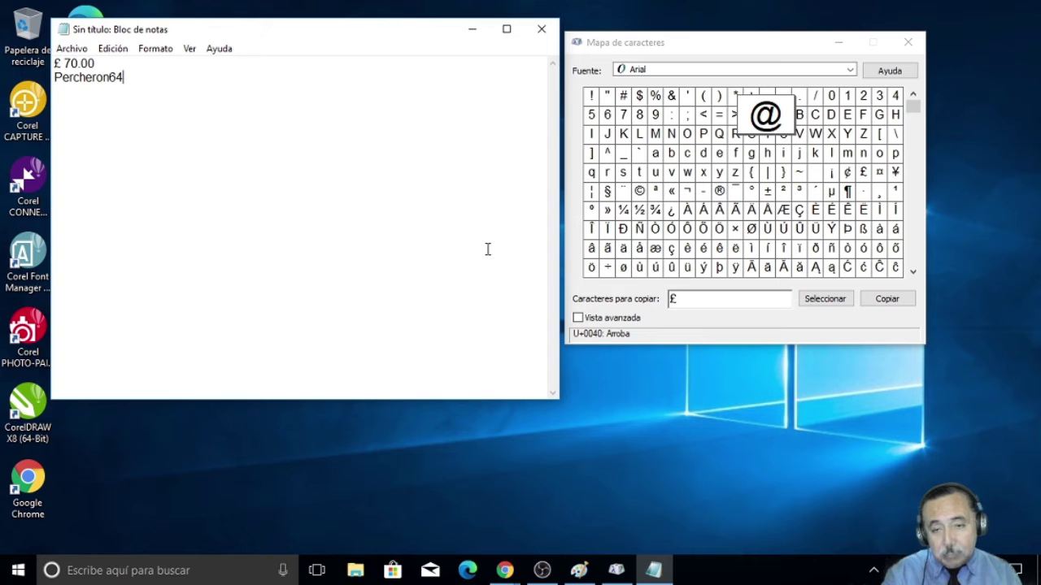
# Step: Add the registered trademark sign ® to the characters to copy, remove the £ from them and copy the ®
pyautogui.click(719, 190)
pyautogui.click(838, 300)
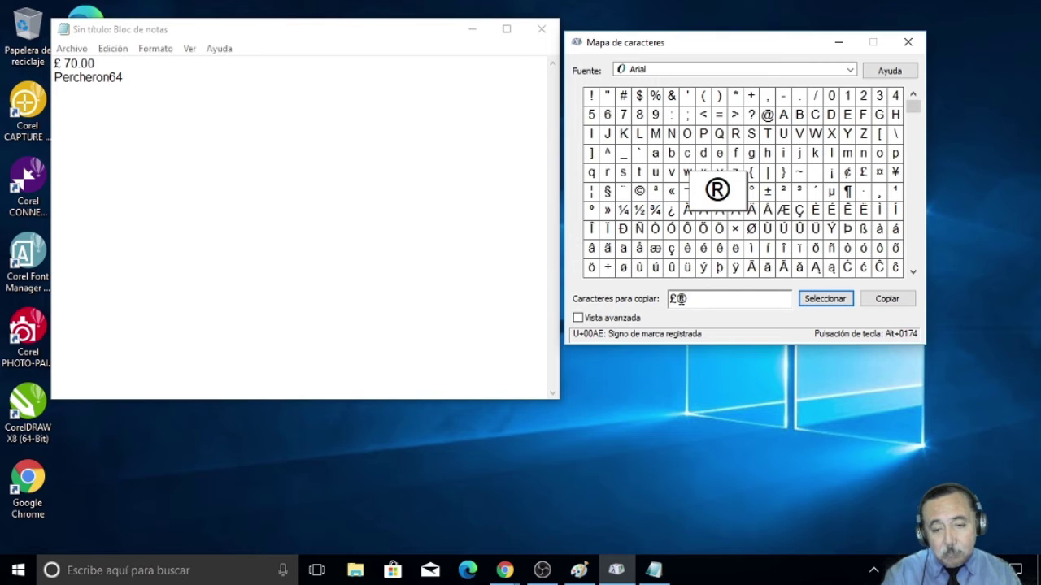
pyautogui.click(672, 299)
pyautogui.press('Delete')
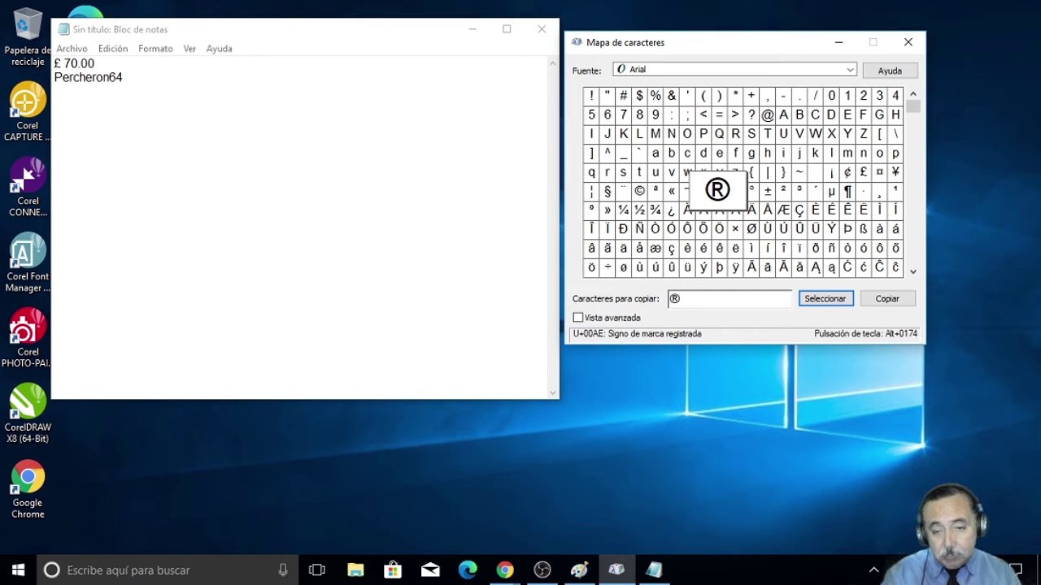
pyautogui.click(901, 301)
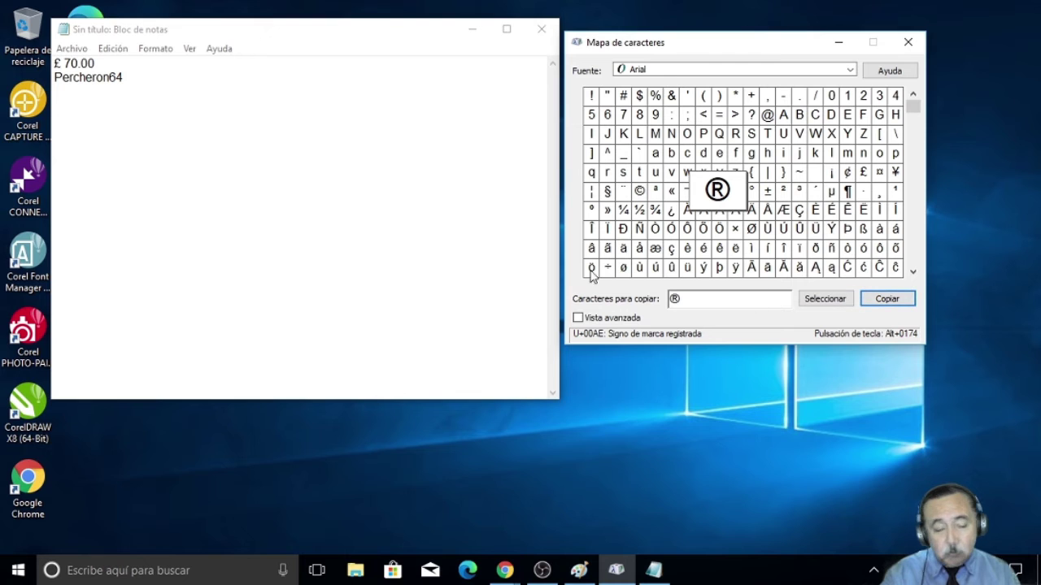
# Step: Paste the ® sign right after Percheron64 in Bloc de notas and start a new line
pyautogui.click(162, 86)
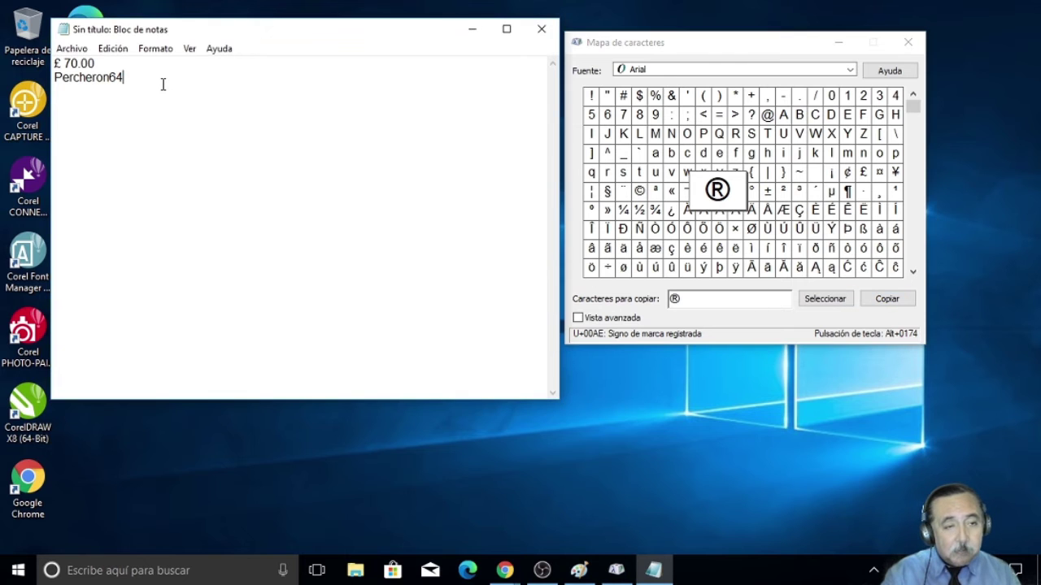
pyautogui.click(113, 49)
pyautogui.click(130, 122)
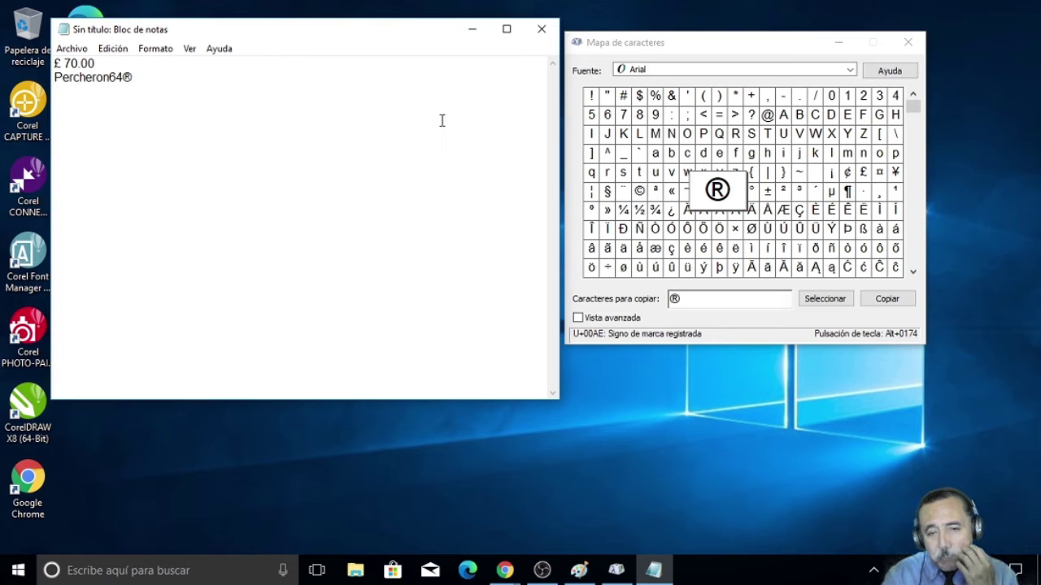
pyautogui.press('Return')
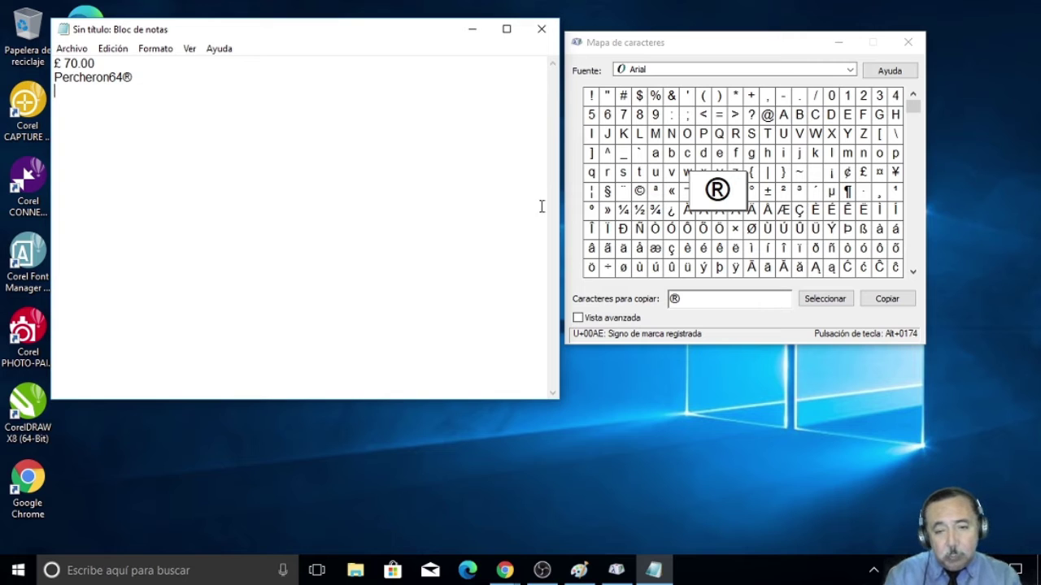
# Step: Replace the ® among the characters to copy with the fraction ¼, copy it and paste it on the third line in Bloc de notas
pyautogui.click(623, 210)
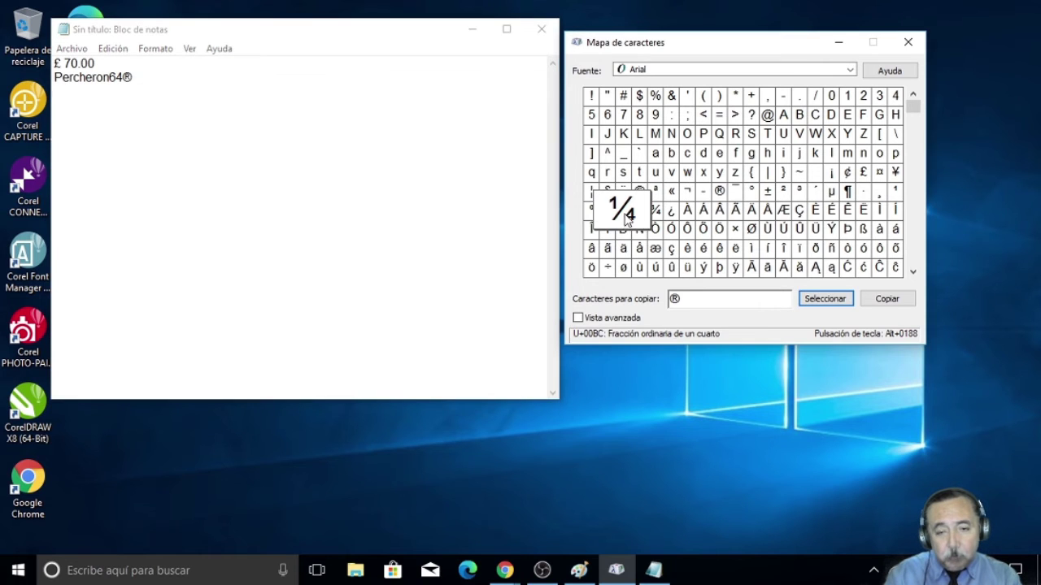
pyautogui.click(710, 298)
pyautogui.press('BackSpace')
pyautogui.click(837, 300)
pyautogui.click(907, 300)
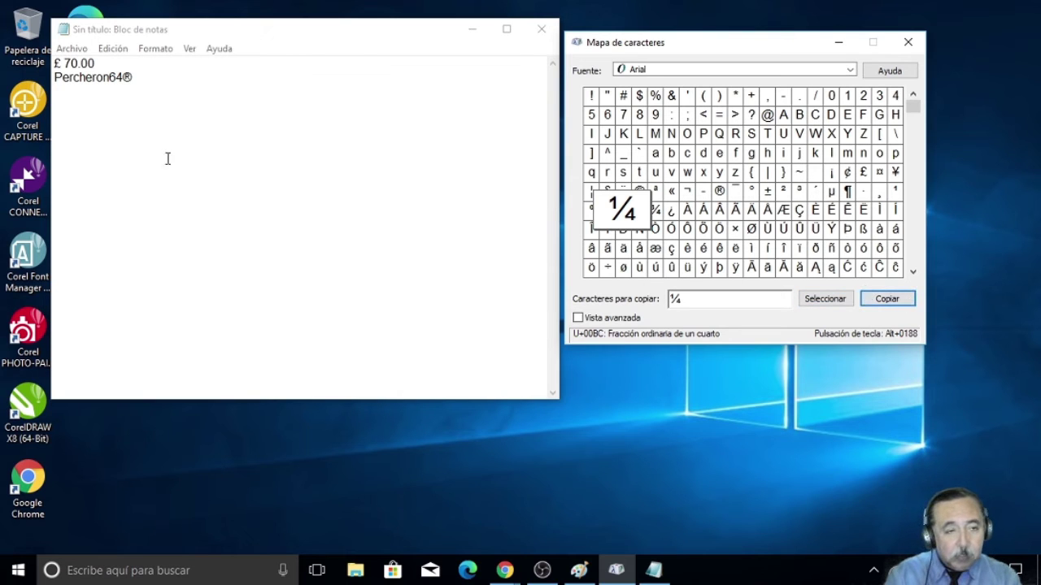
pyautogui.click(149, 133)
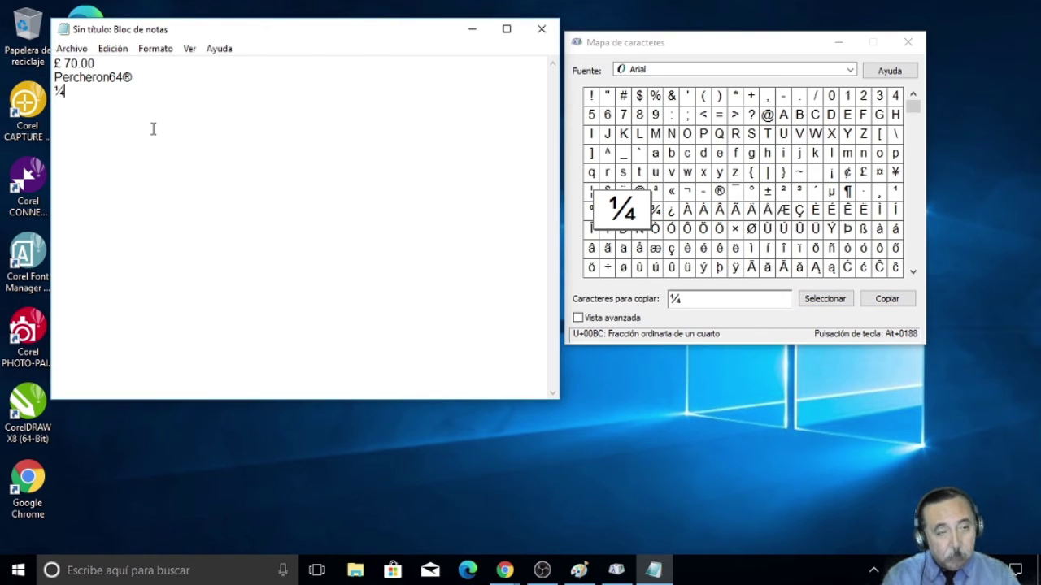
# Step: Replace the ¼ among the characters to copy with the fraction ½ and copy it to the clipboard
pyautogui.click(674, 213)
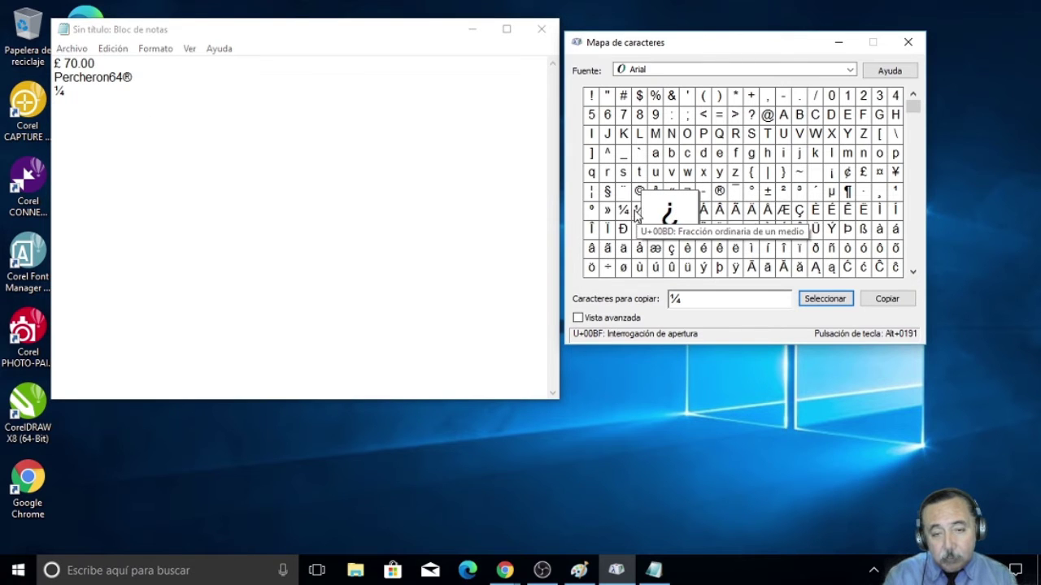
pyautogui.click(639, 210)
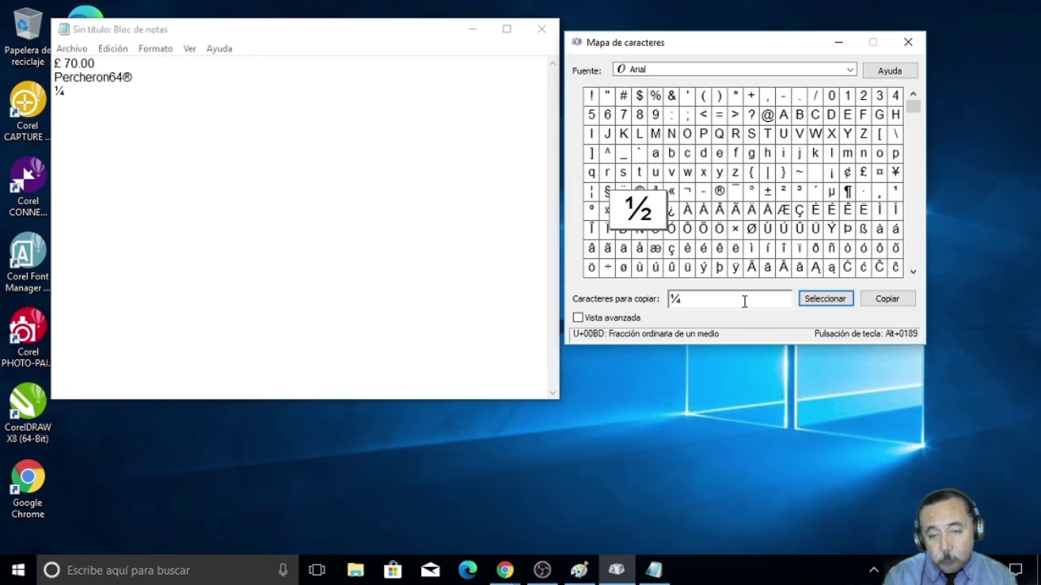
pyautogui.press('BackSpace')
pyautogui.click(831, 299)
pyautogui.click(912, 301)
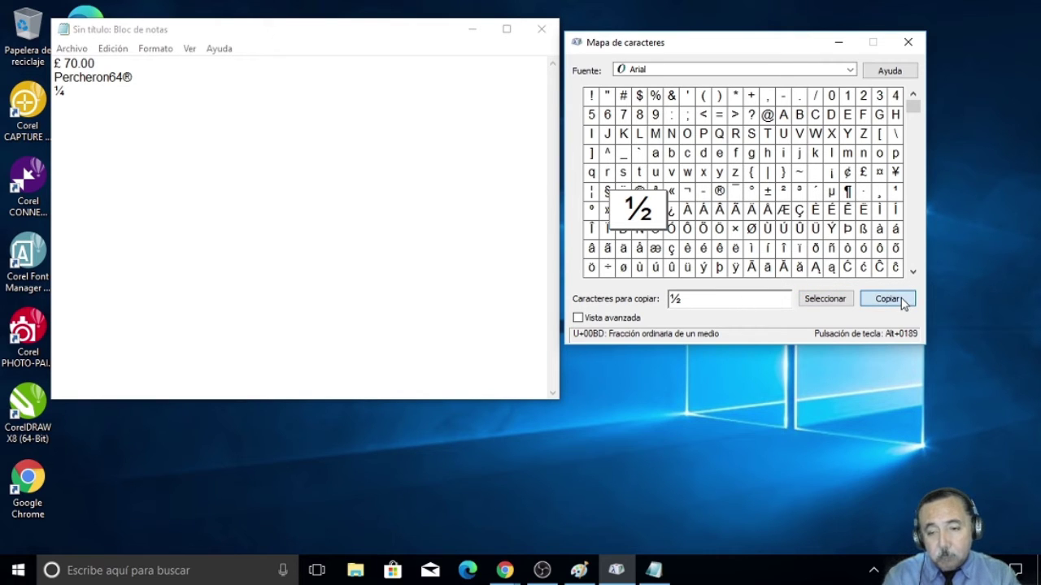
# Step: Paste the ½ after the ¼ in Bloc de notas, and replace the ½ among the characters to copy with a copied {
pyautogui.click(239, 117)
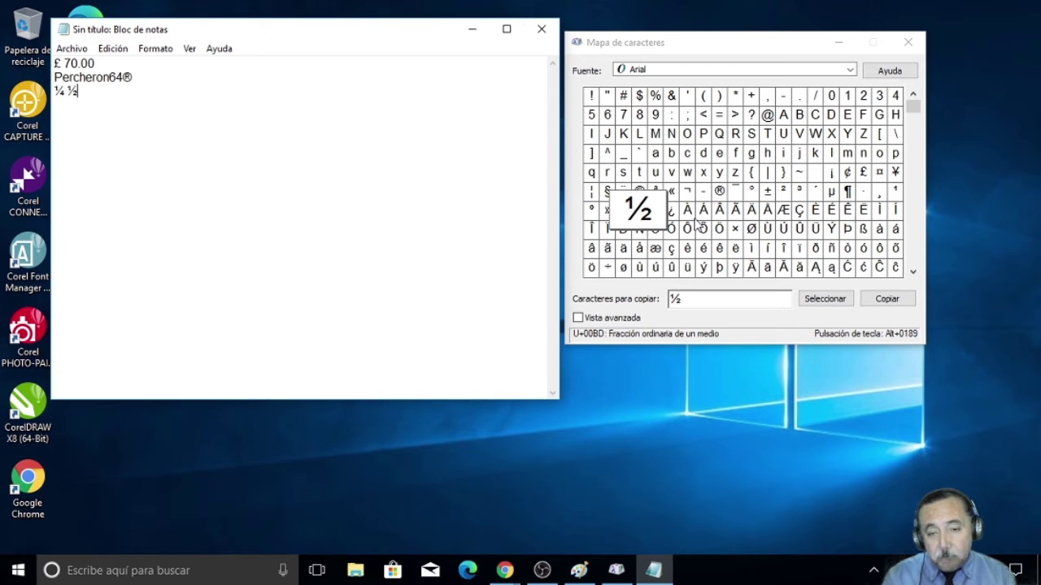
pyautogui.click(671, 81)
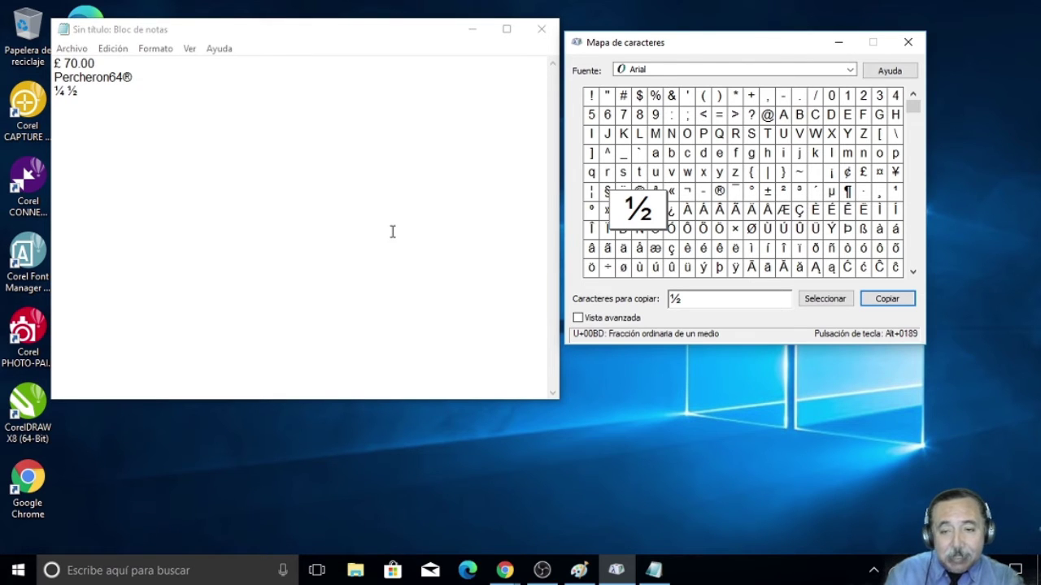
pyautogui.click(751, 174)
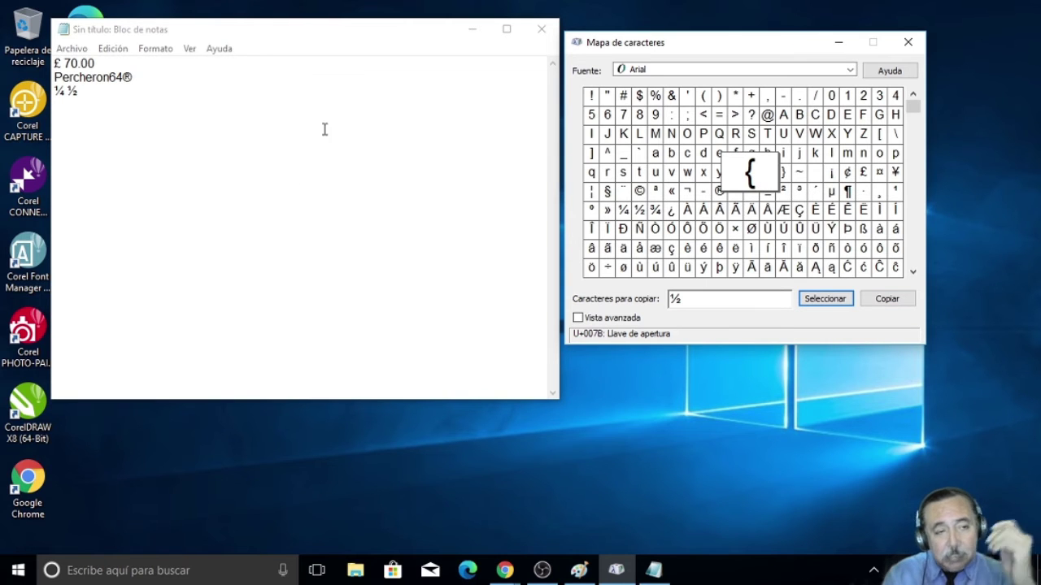
pyautogui.moveTo(727, 298); pyautogui.dragTo(662, 300)
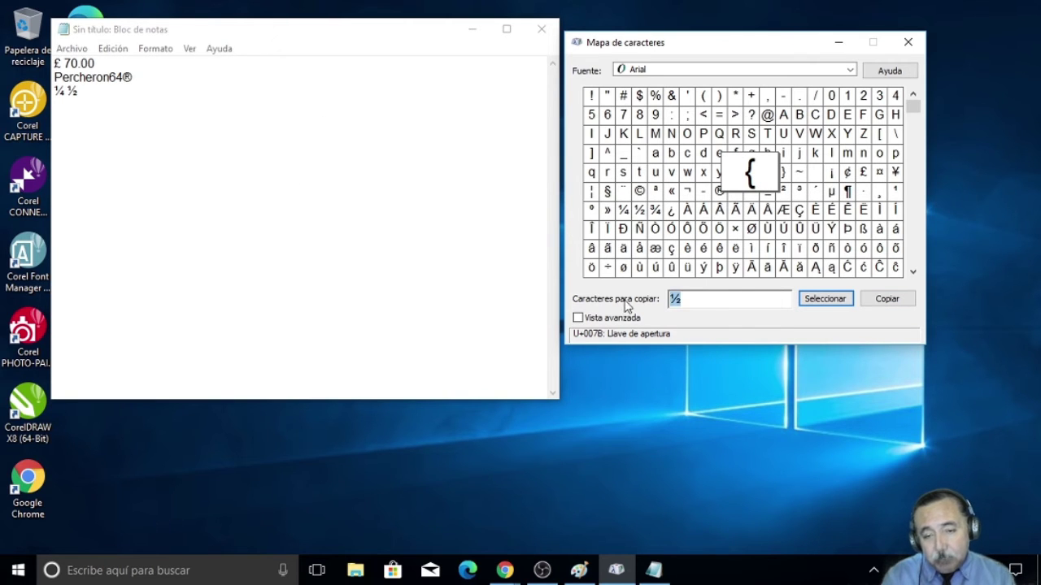
pyautogui.click(825, 299)
pyautogui.click(890, 301)
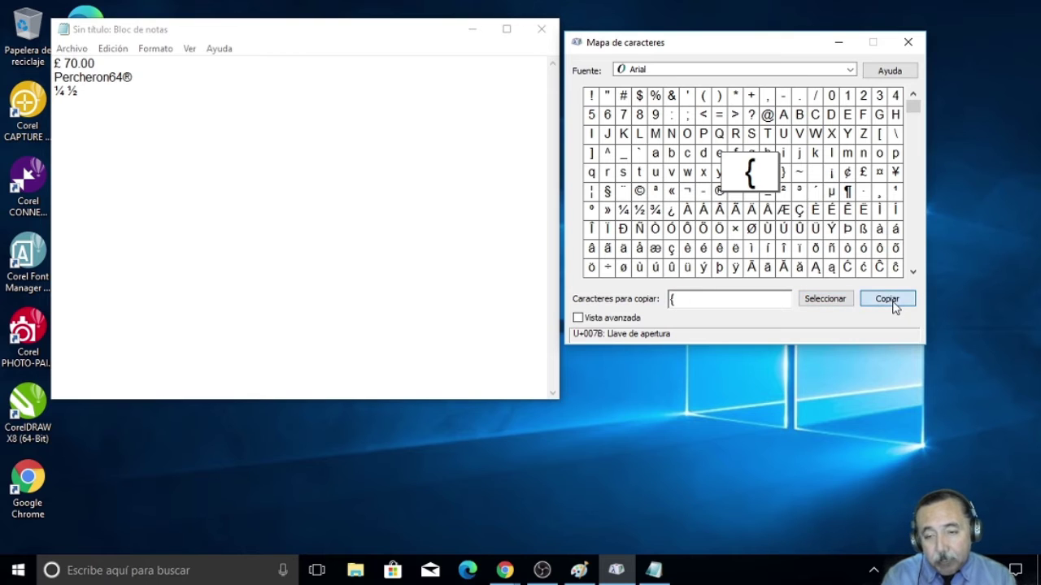
# Step: Write {1,2,3,4,5,6} on the fourth line in Bloc de notas, pasting the { and the } copied from the character map
pyautogui.click(101, 142)
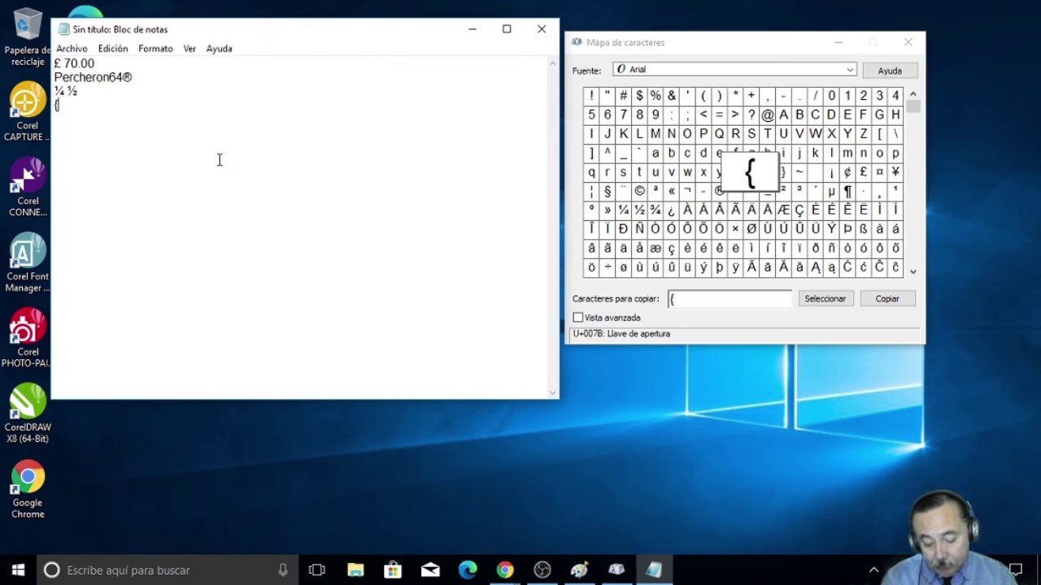
pyautogui.write('1,2,3,4,5,6')
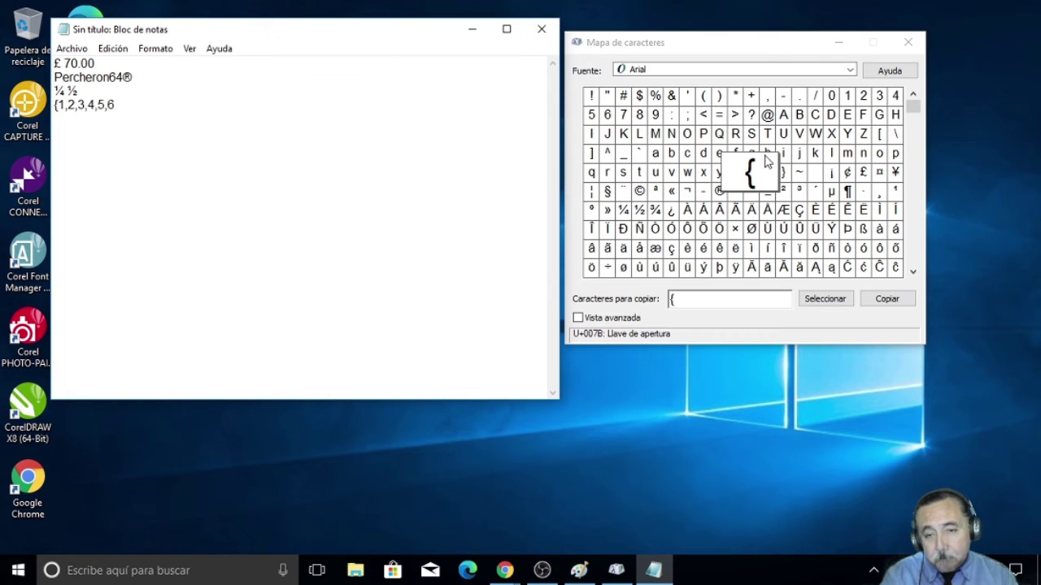
pyautogui.click(784, 172)
pyautogui.click(682, 300)
pyautogui.click(825, 299)
pyautogui.click(886, 300)
pyautogui.click(167, 108)
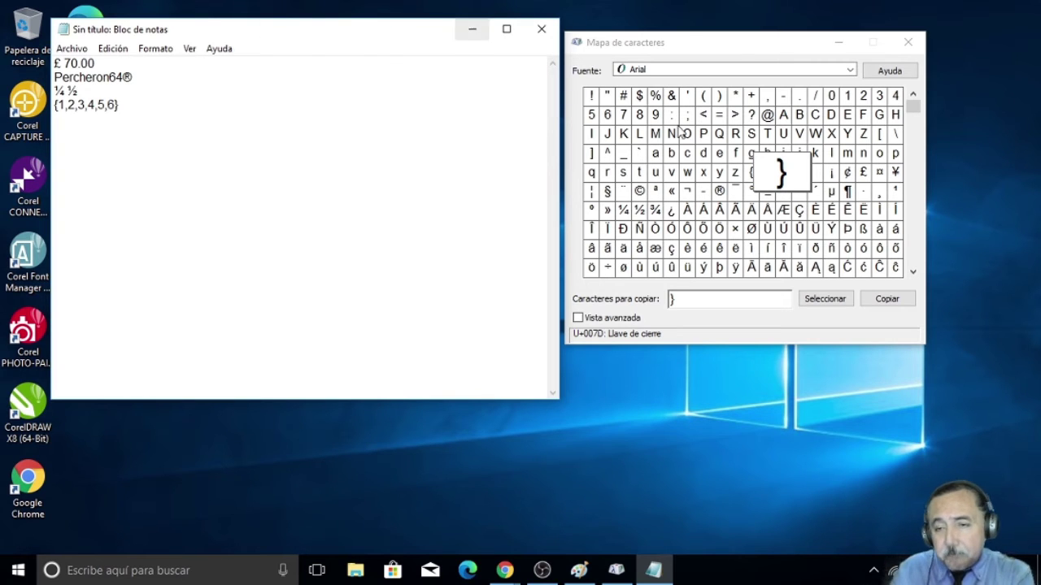
# Step: Set the font of the character map to Webdings
pyautogui.moveTo(914, 114)
pyautogui.mouseDown()
pyautogui.moveTo(906, 278)
pyautogui.moveTo(929, 86)
pyautogui.moveTo(920, 96)
pyautogui.mouseUp()
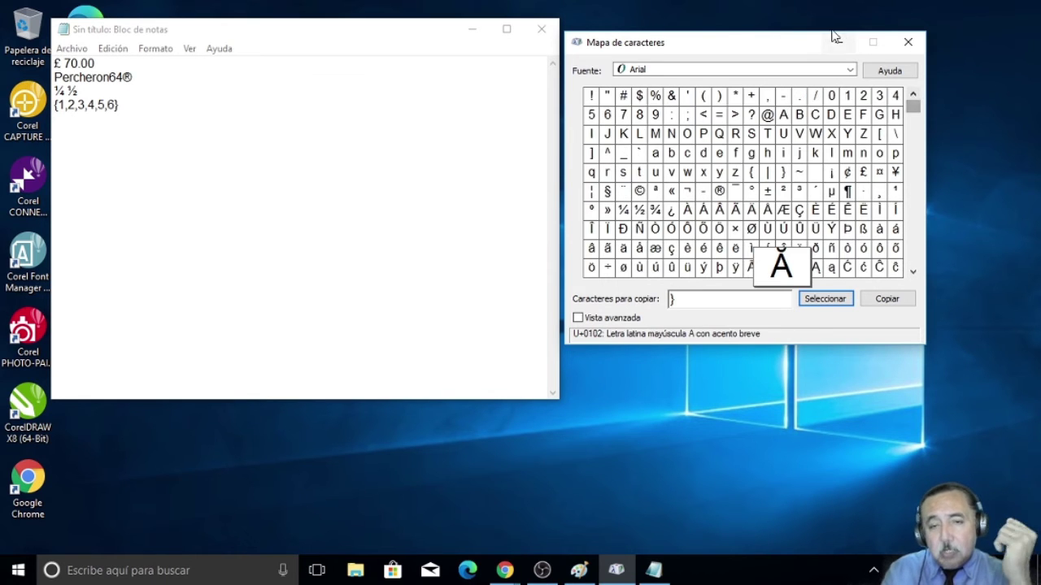
pyautogui.click(851, 71)
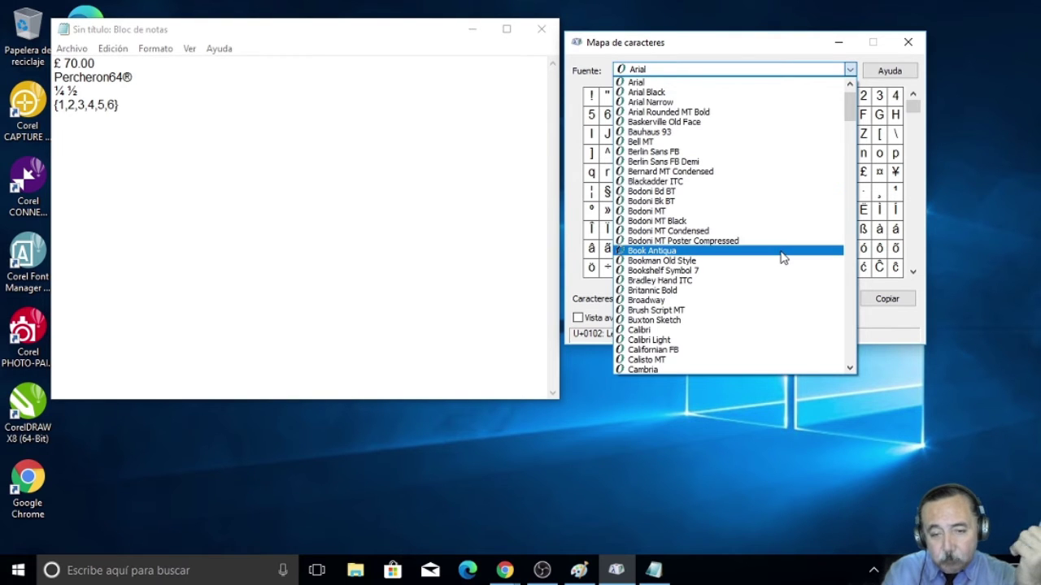
pyautogui.scroll(-6, 778, 255)
pyautogui.scroll(-20, 778, 256)
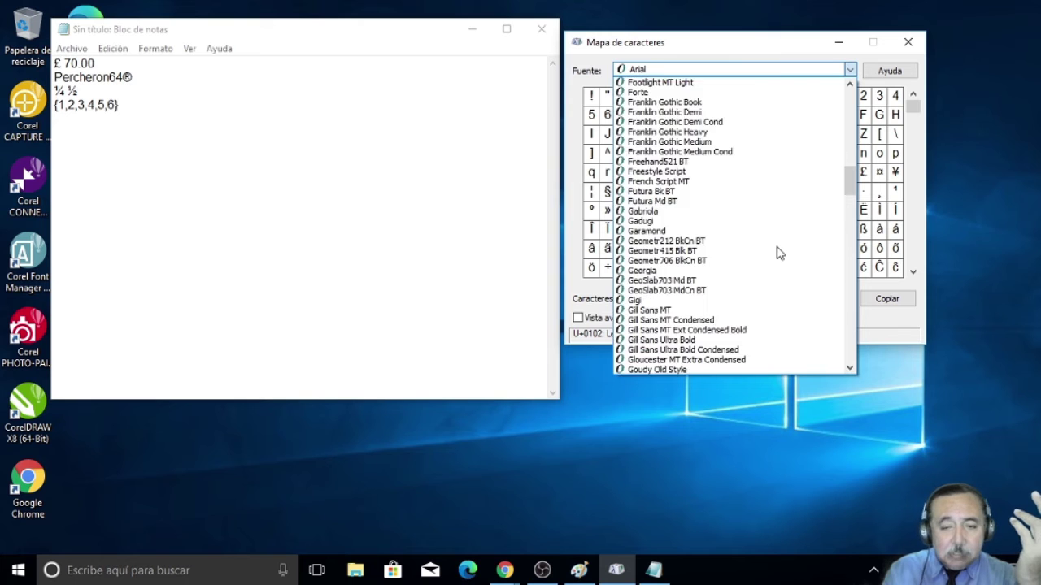
pyautogui.scroll(-16, 778, 253)
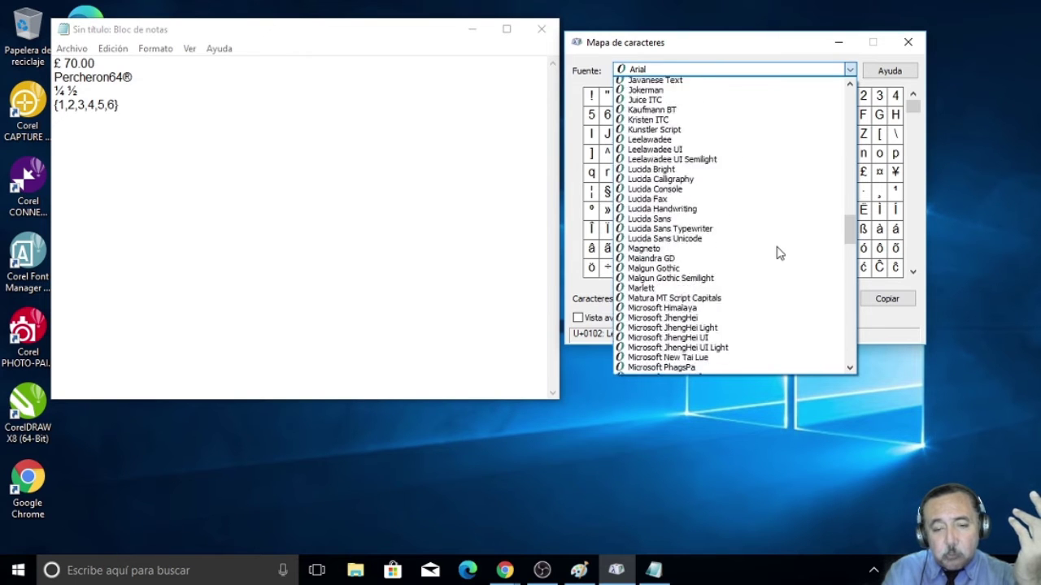
pyautogui.scroll(-10, 778, 254)
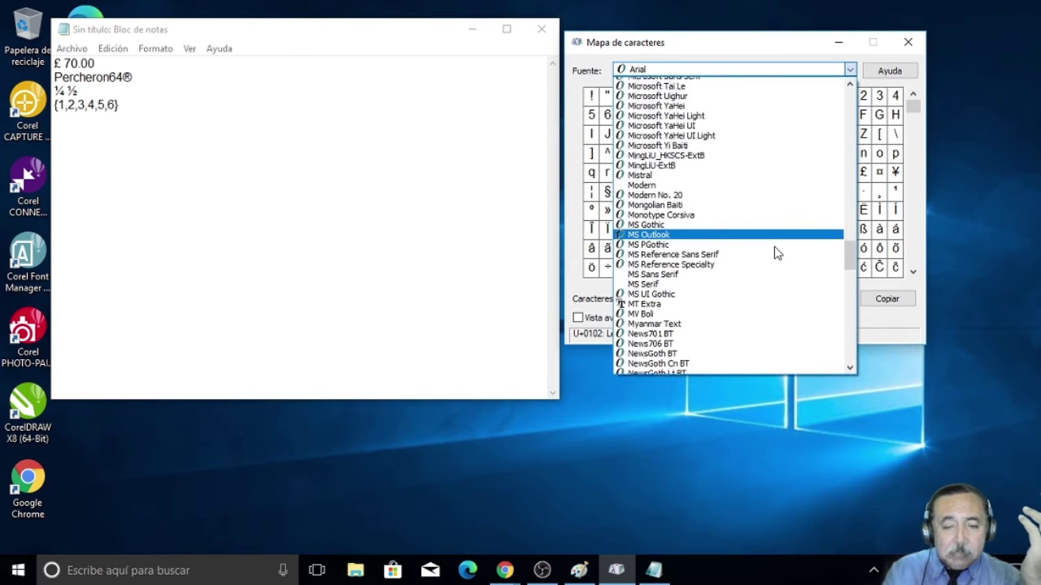
pyautogui.scroll(-20, 775, 253)
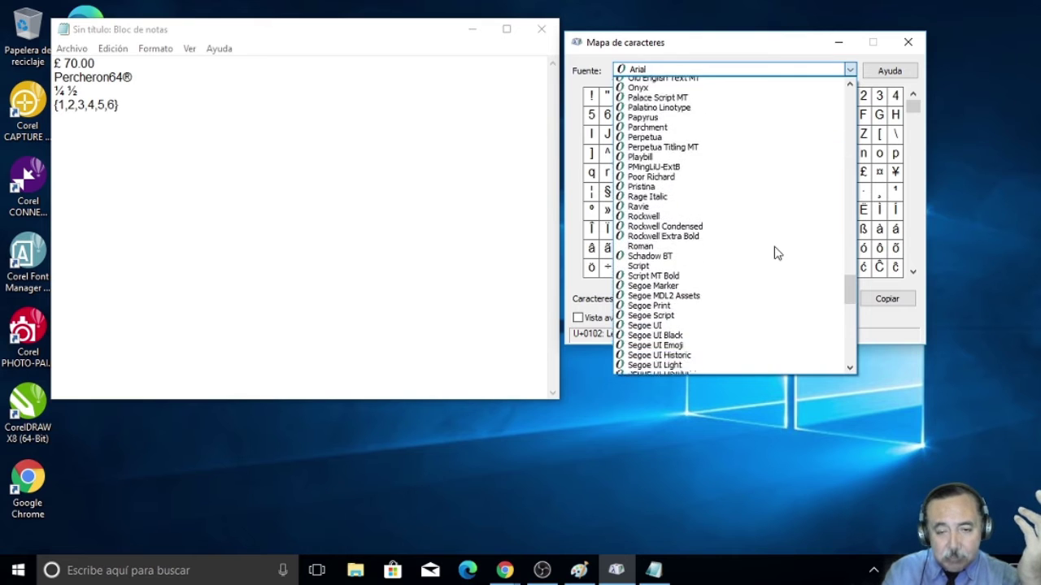
pyautogui.scroll(-4, 774, 253)
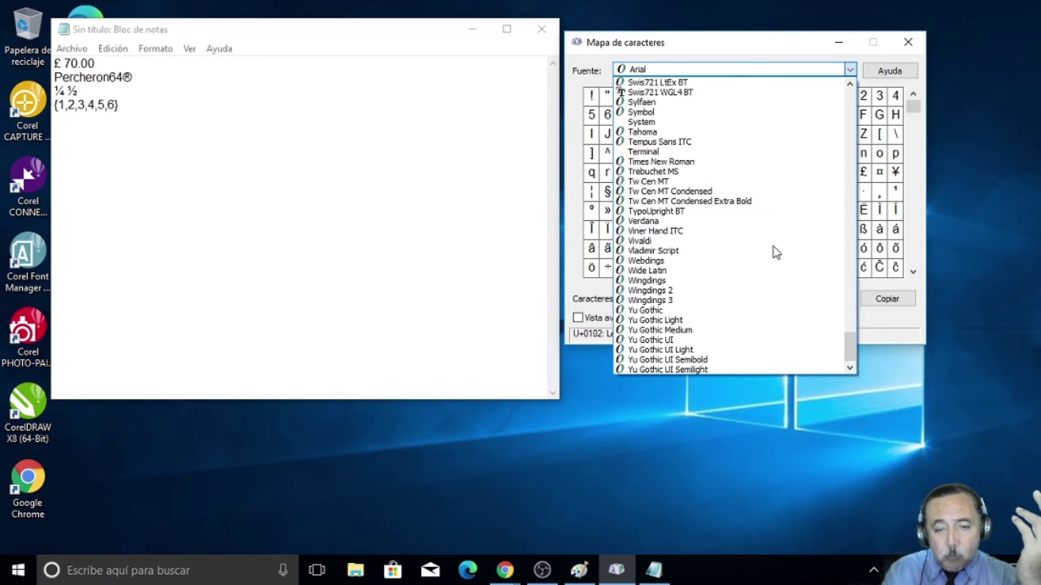
pyautogui.click(674, 260)
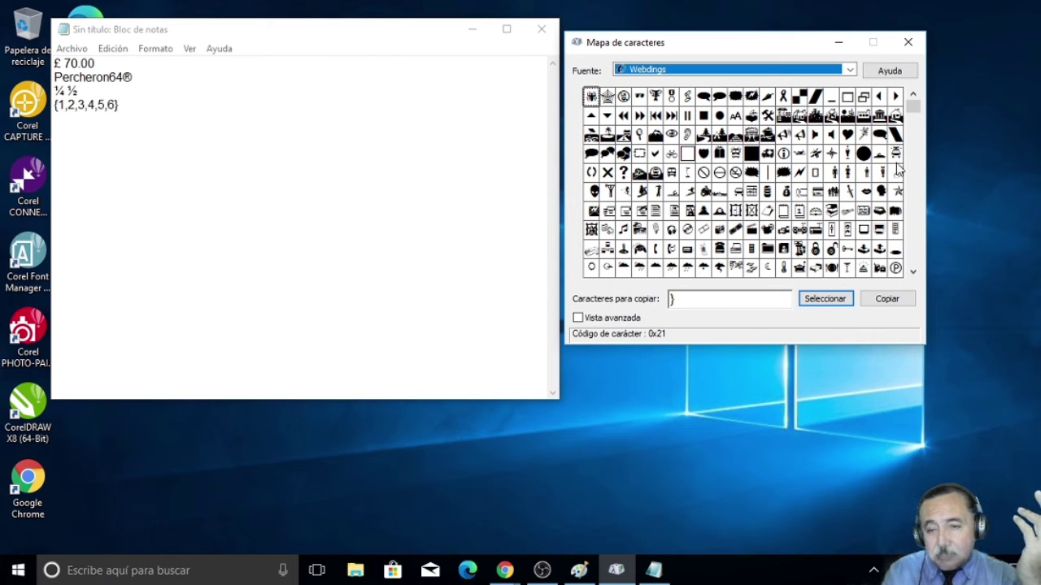
# Step: Replace the } among the characters to copy with the three-rays symbol (0xED), copy it and paste it on the fifth line in Bloc de notas
pyautogui.click(913, 275)
pyautogui.click(913, 275)
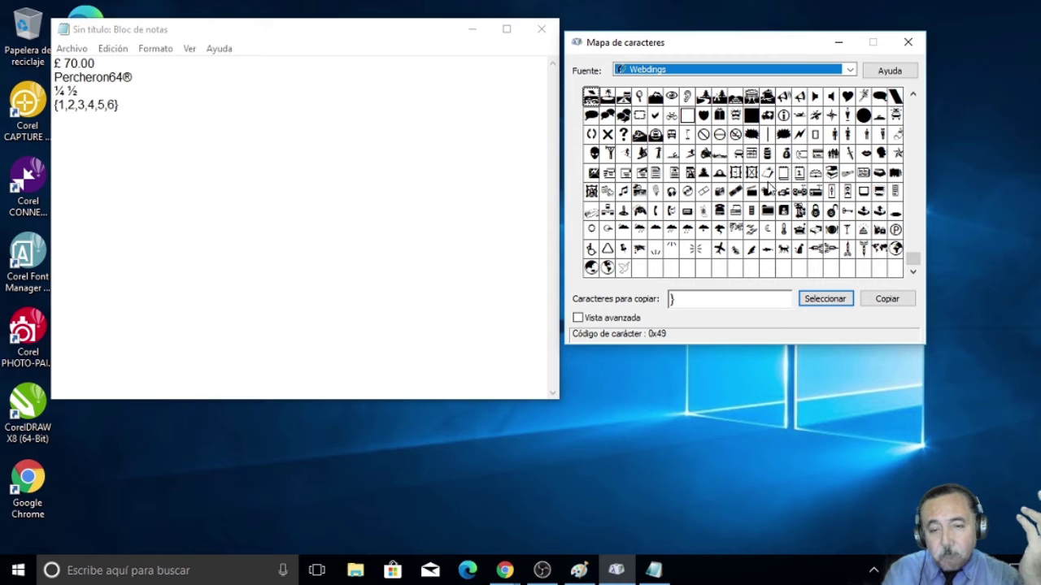
pyautogui.click(654, 249)
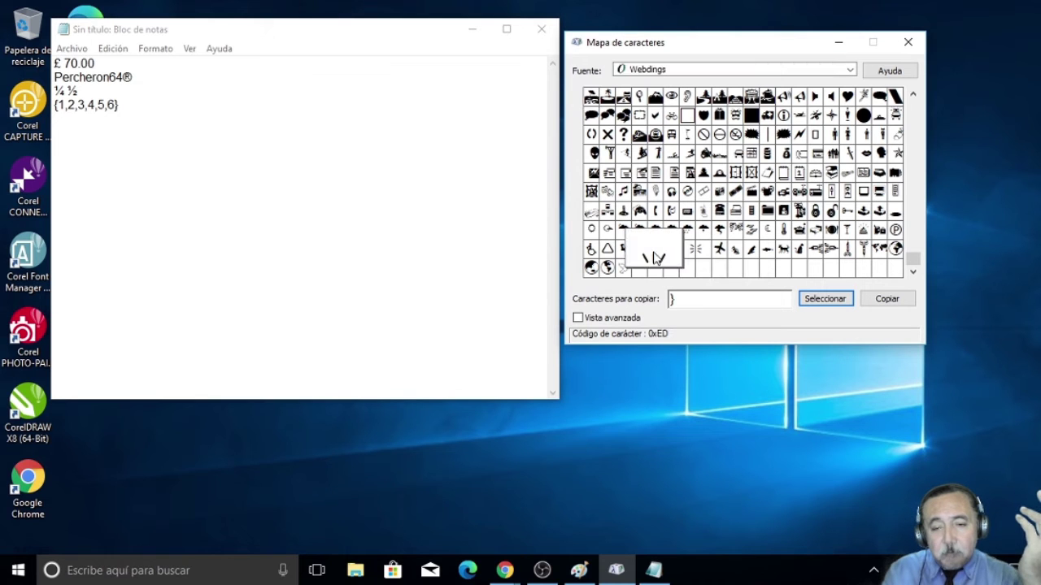
pyautogui.click(843, 297)
pyautogui.moveTo(708, 298); pyautogui.dragTo(648, 300)
pyautogui.click(825, 298)
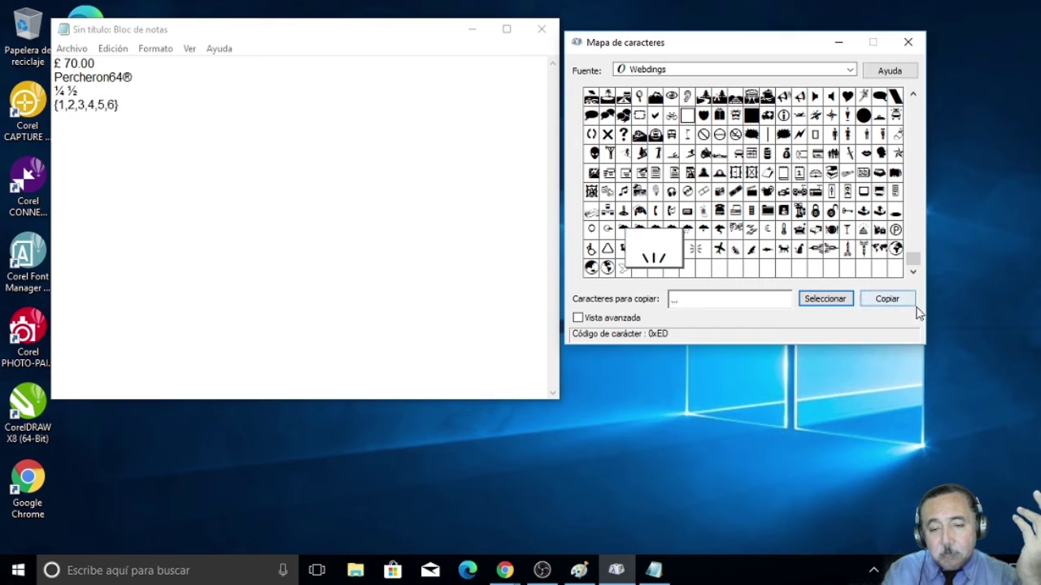
pyautogui.click(903, 304)
pyautogui.click(233, 123)
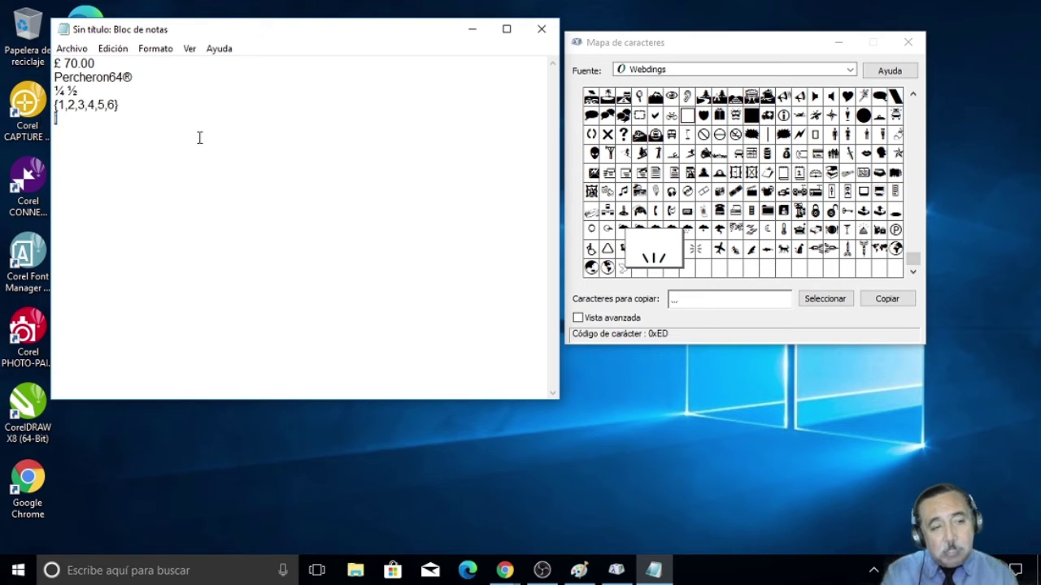
# Step: Set the font of the Bloc de notas text to Webdings and deselect the pasted symbol
pyautogui.click(153, 54)
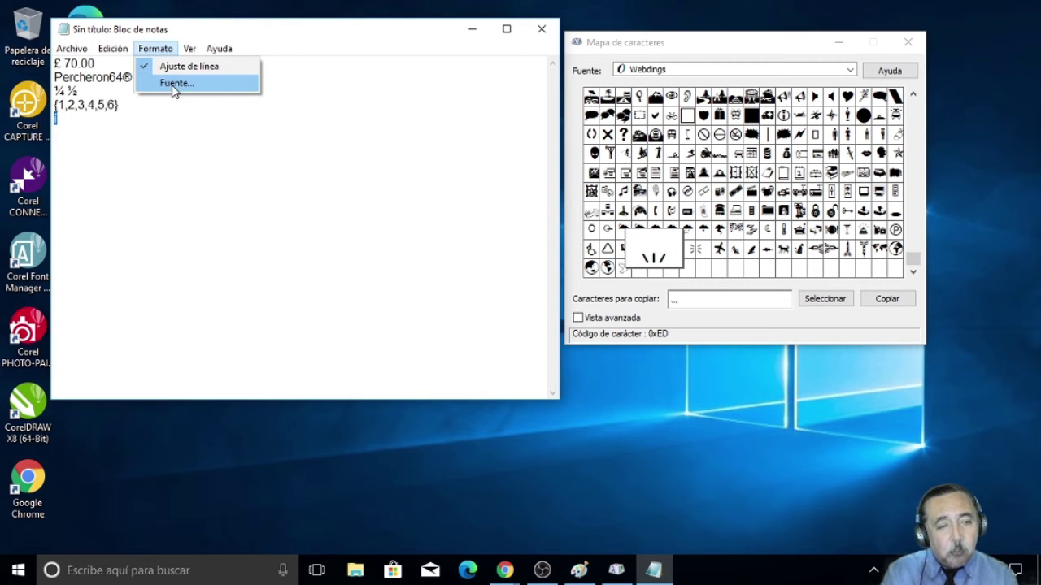
pyautogui.click(174, 84)
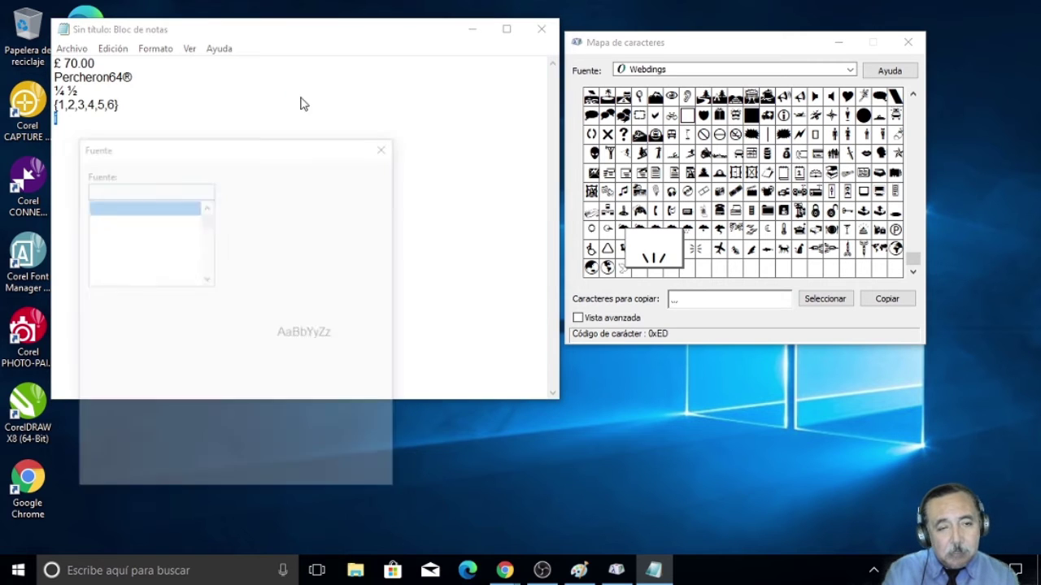
pyautogui.moveTo(209, 222); pyautogui.dragTo(209, 280)
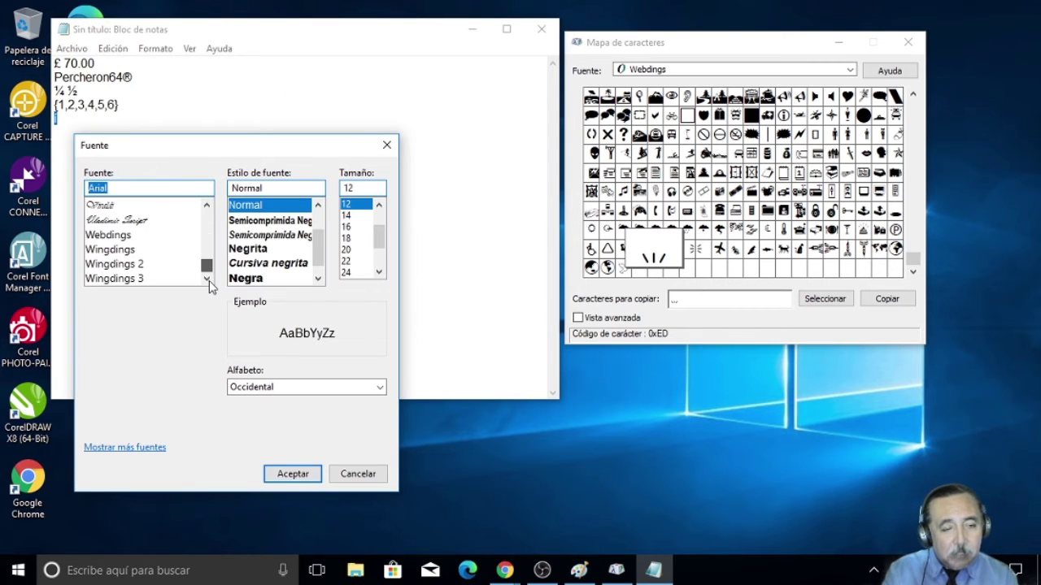
pyautogui.click(108, 235)
pyautogui.click(292, 474)
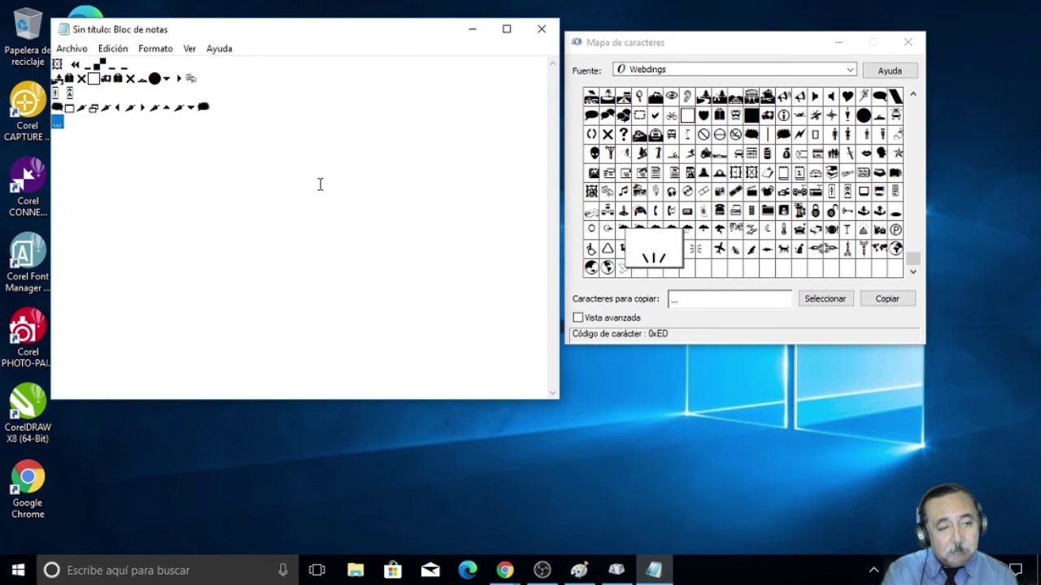
pyautogui.click(119, 148)
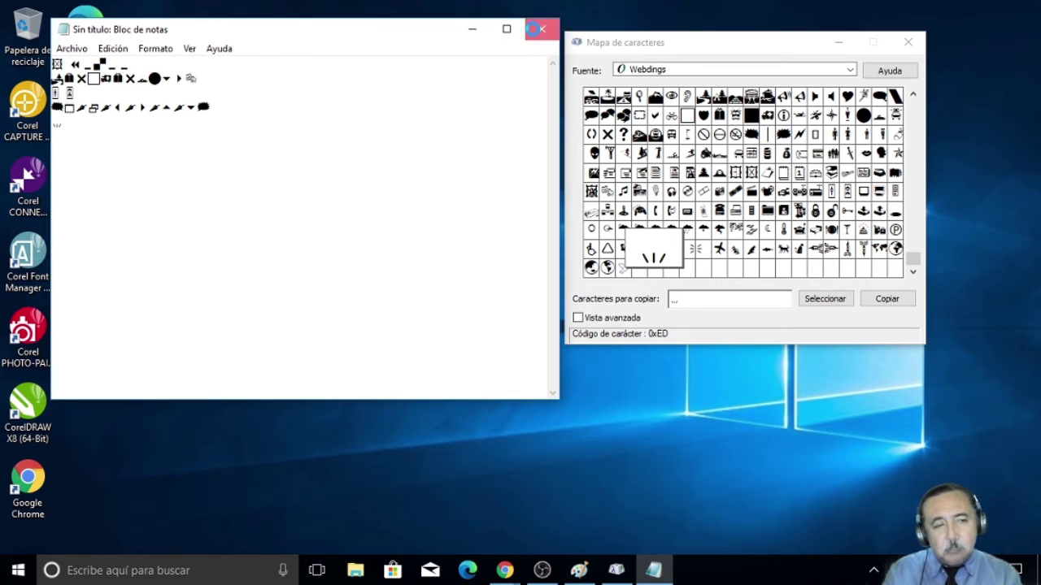
# Step: Close Bloc de notas without saving the document
pyautogui.click(541, 29)
pyautogui.click(530, 295)
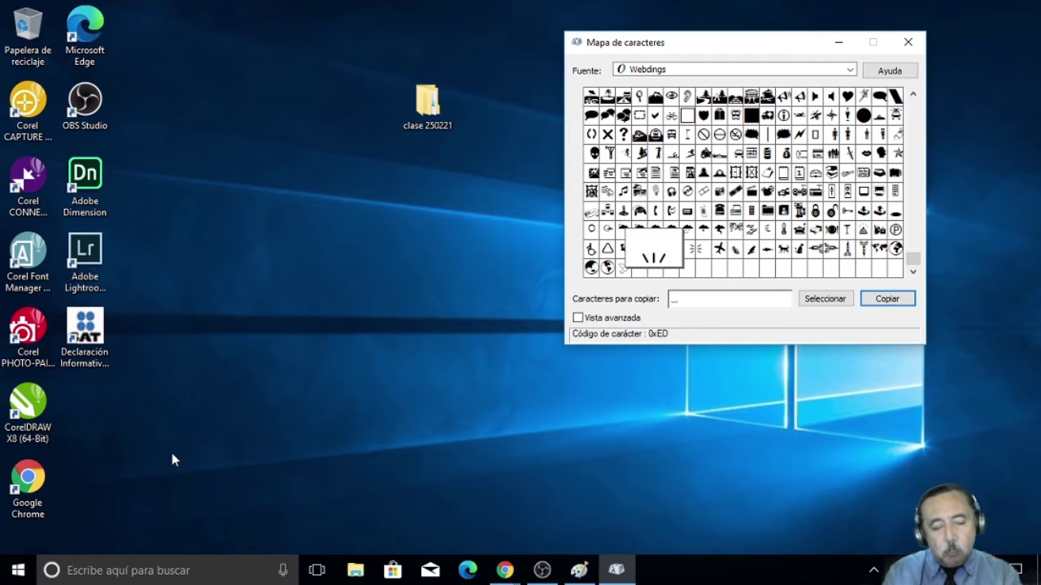
pyautogui.click(203, 299)
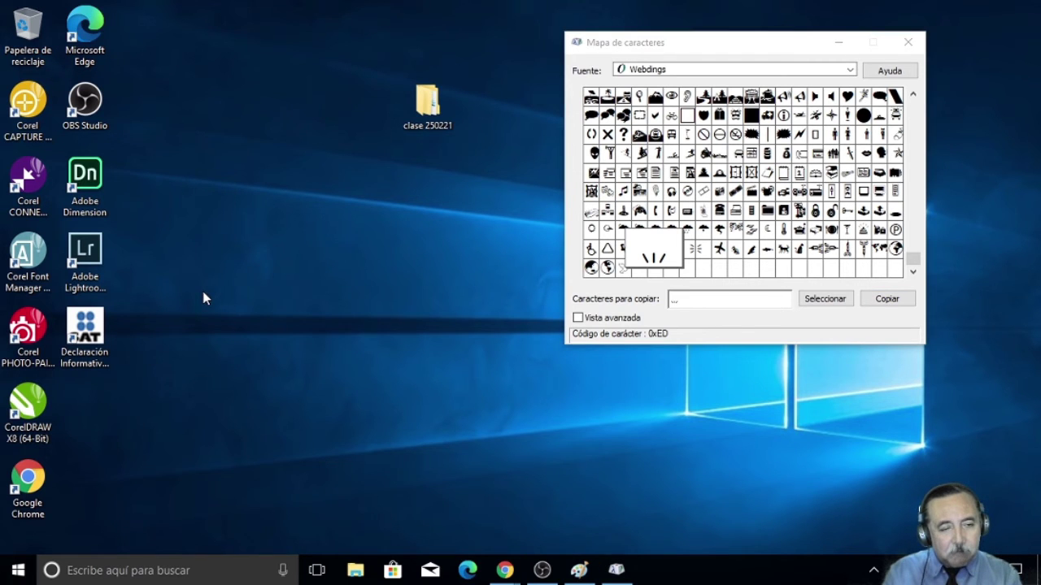
# Step: Open WordPad from the Windows accessories
pyautogui.press('super')
pyautogui.scroll(-4, 163, 181)
pyautogui.scroll(2, 162, 185)
pyautogui.scroll(1, 159, 154)
pyautogui.click(157, 145)
pyautogui.scroll(-4, 154, 264)
pyautogui.scroll(-2, 154, 264)
pyautogui.scroll(3, 139, 213)
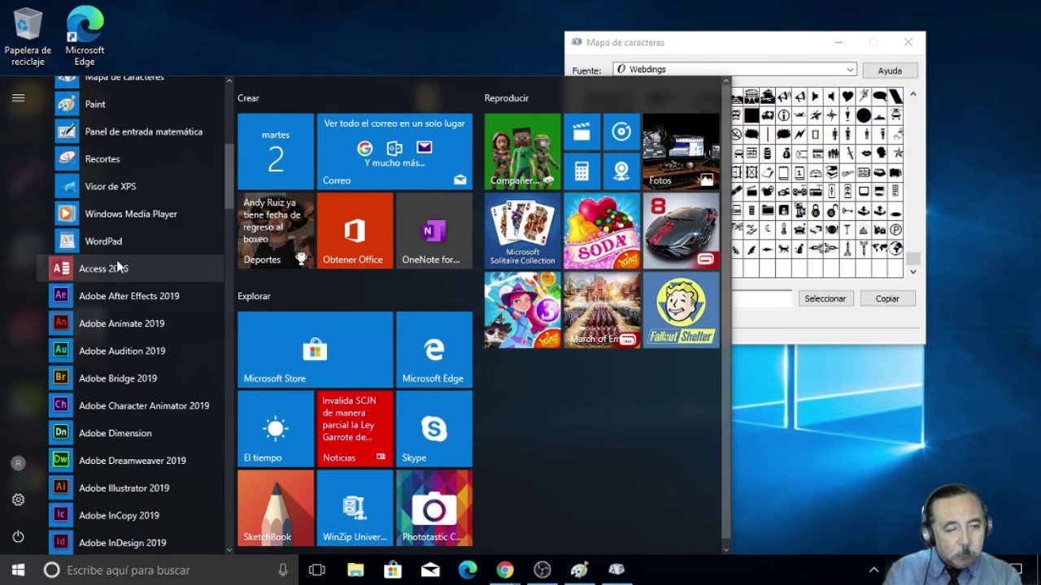
pyautogui.click(114, 247)
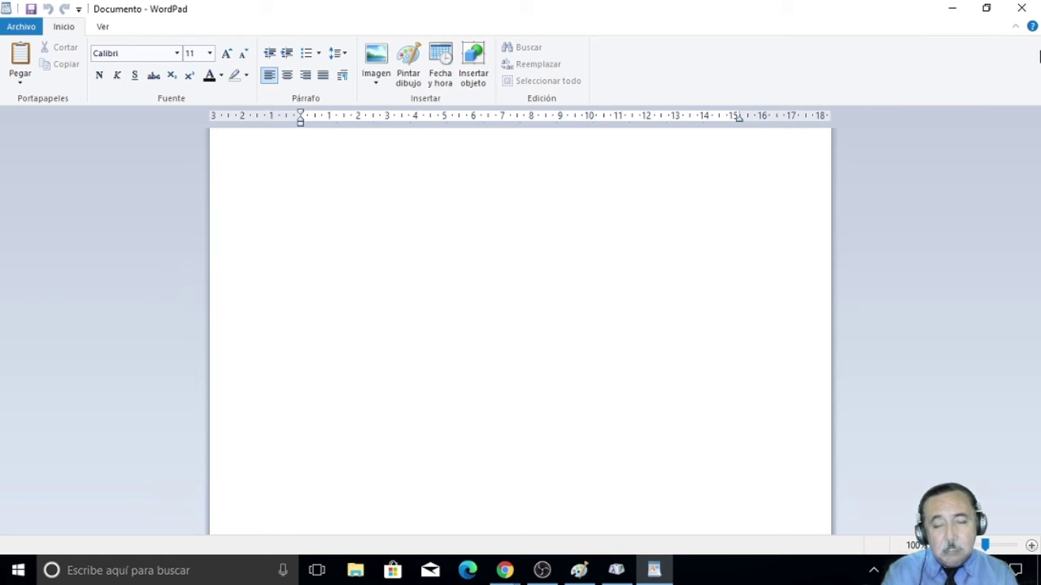
# Step: Return to the WordPad document and enter {1,2,3,4,5,6} on its first line
pyautogui.click(654, 570)
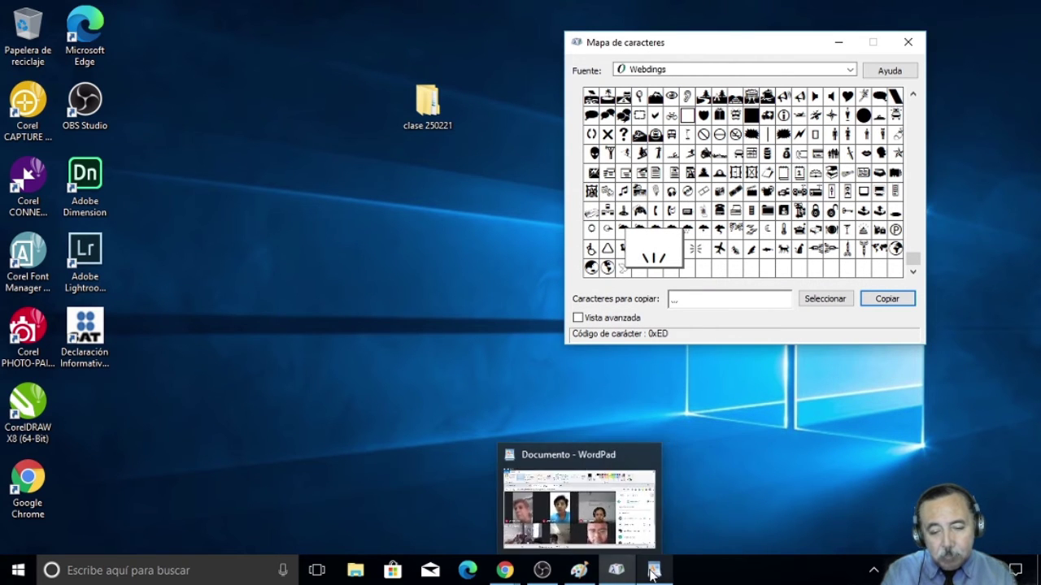
pyautogui.click(654, 570)
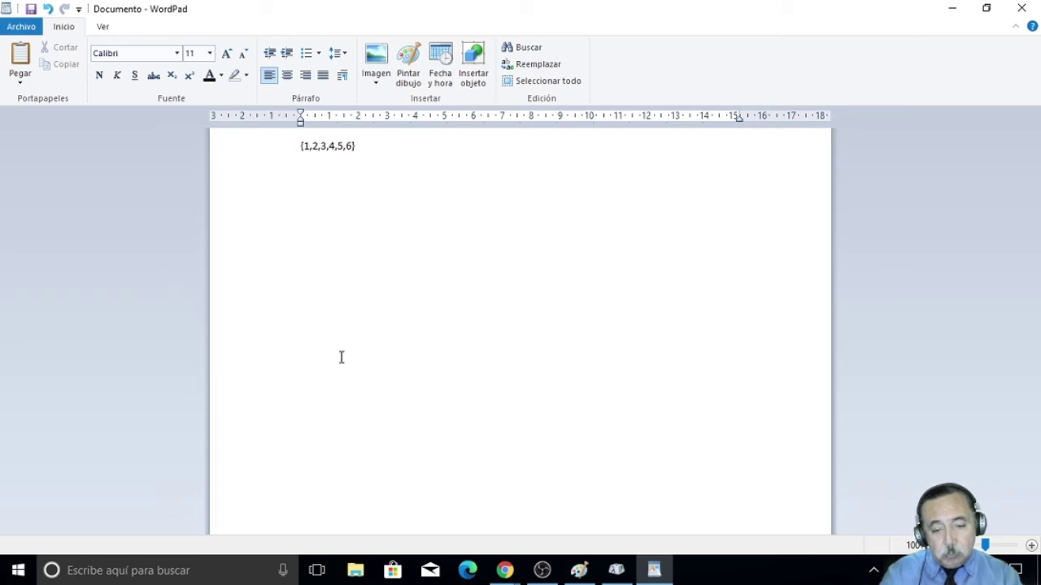
# Step: Copy the three-rays Webdings symbol from the character map again, paste it on the line below {1,2,3,4,5,6} in WordPad and select it
pyautogui.click(616, 569)
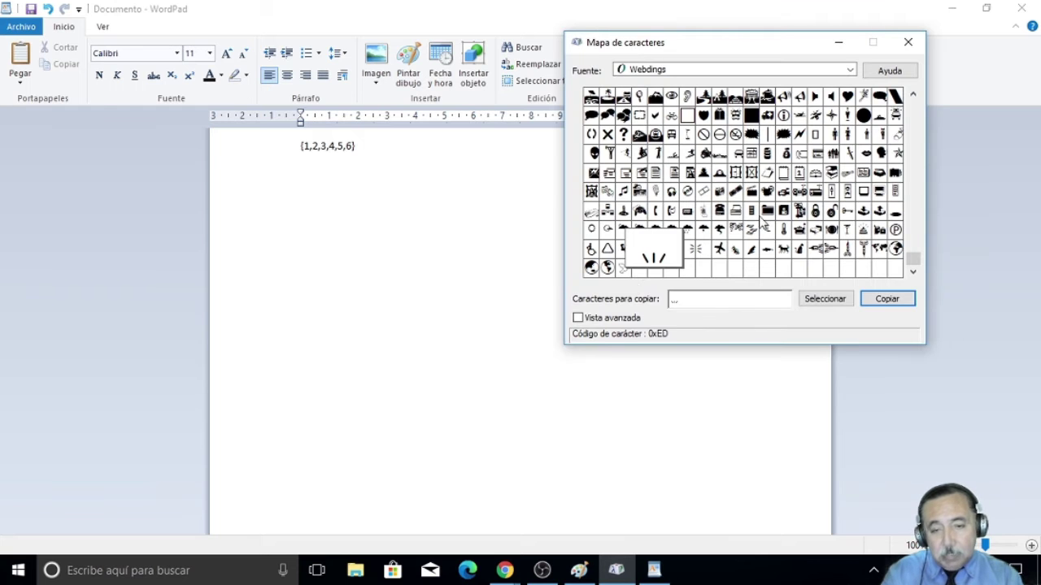
pyautogui.click(890, 305)
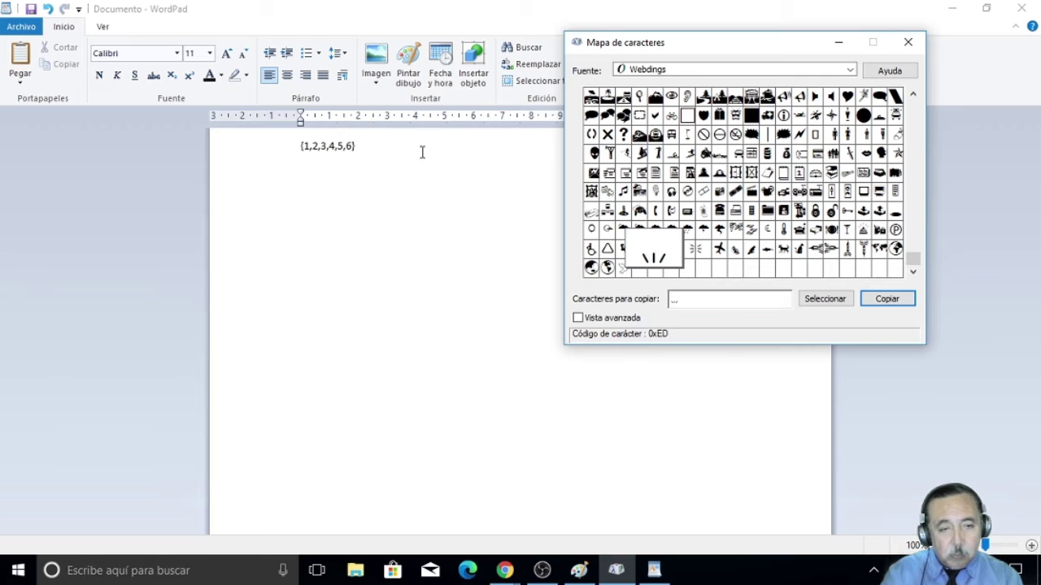
pyautogui.click(370, 174)
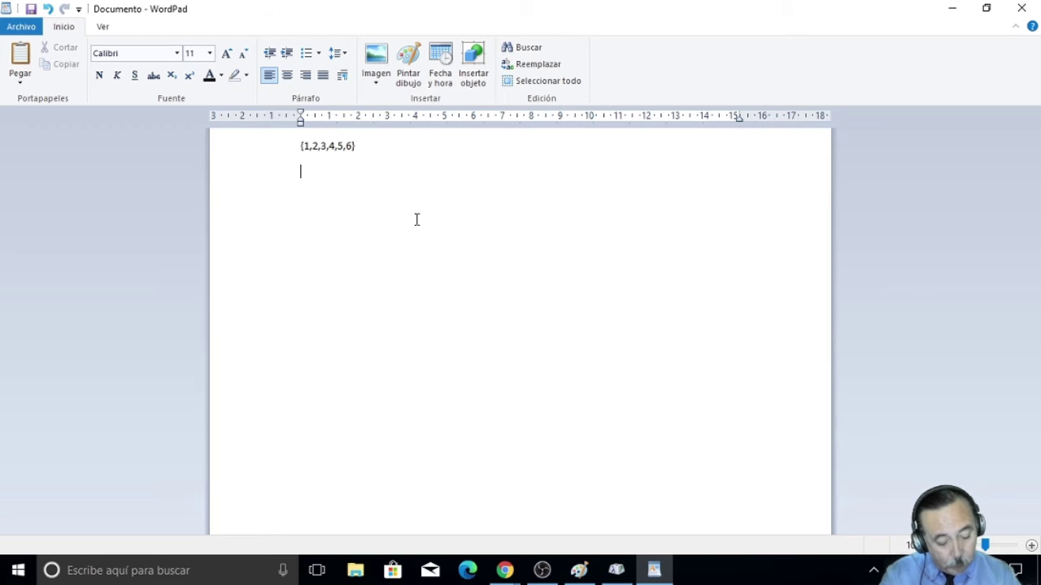
pyautogui.click(288, 184)
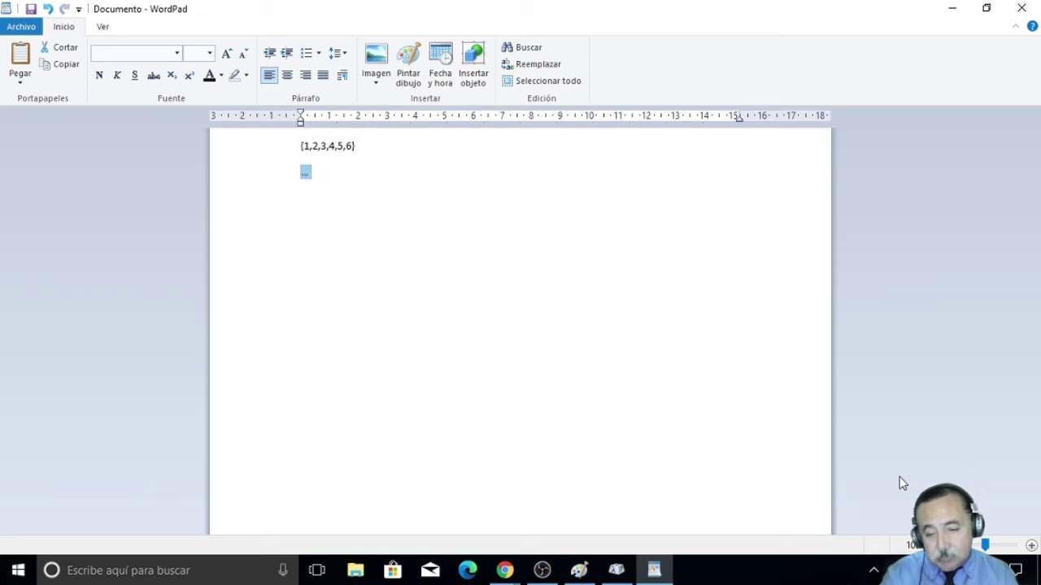
# Step: Enlarge the document view to 300% and compare the fonts of the three-rays symbol and the {1,2,3,4,5,6} line
pyautogui.click(1031, 547)
pyautogui.click(1031, 546)
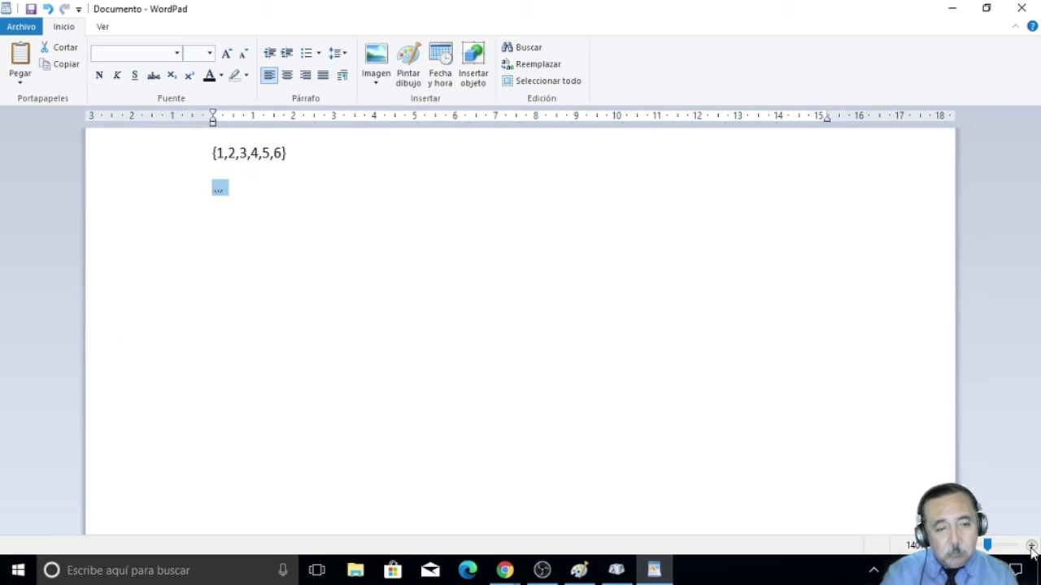
pyautogui.click(1032, 547)
pyautogui.click(1031, 546)
pyautogui.click(1031, 546)
pyautogui.click(1031, 546)
pyautogui.click(1031, 547)
pyautogui.click(1031, 546)
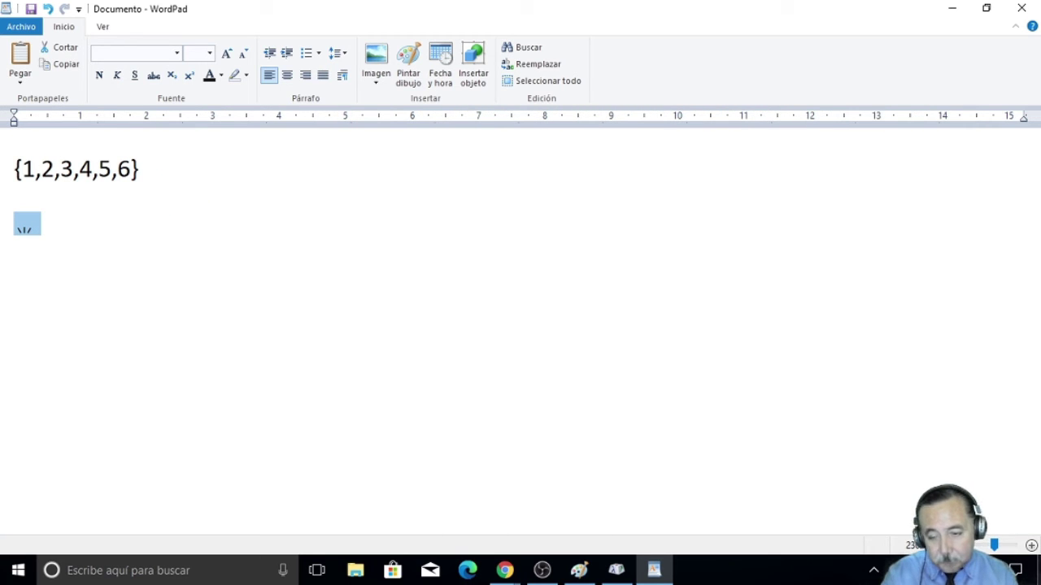
pyautogui.click(1031, 546)
pyautogui.click(1031, 546)
pyautogui.click(1031, 546)
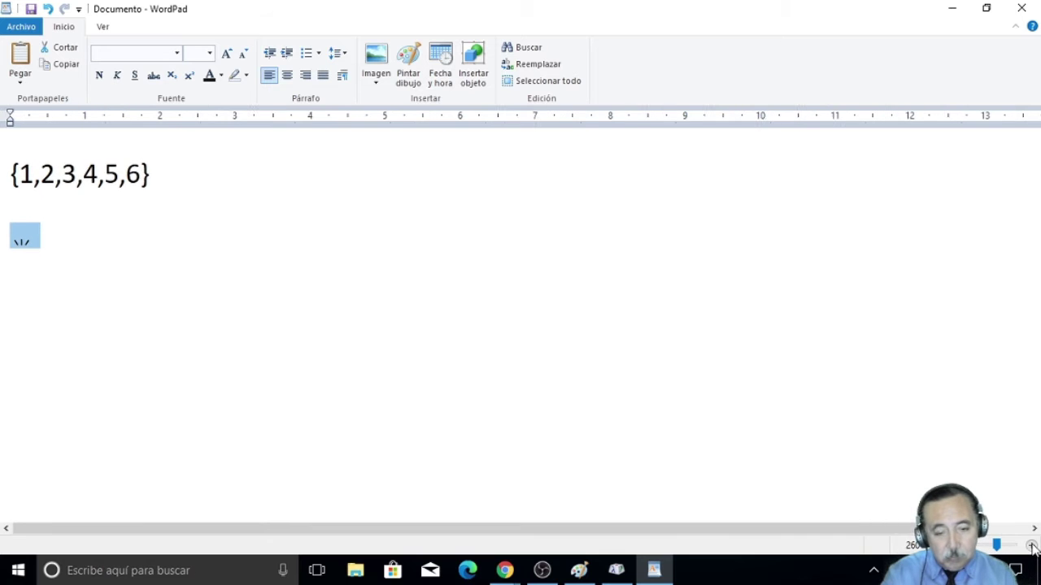
pyautogui.click(1031, 547)
pyautogui.click(1031, 546)
pyautogui.click(1031, 546)
pyautogui.click(1031, 547)
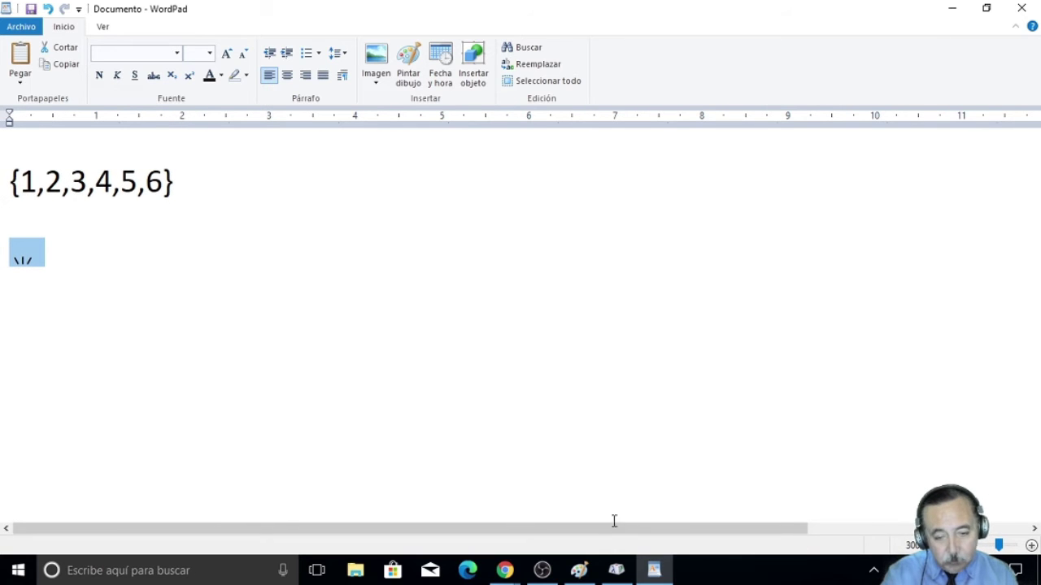
pyautogui.click(44, 252)
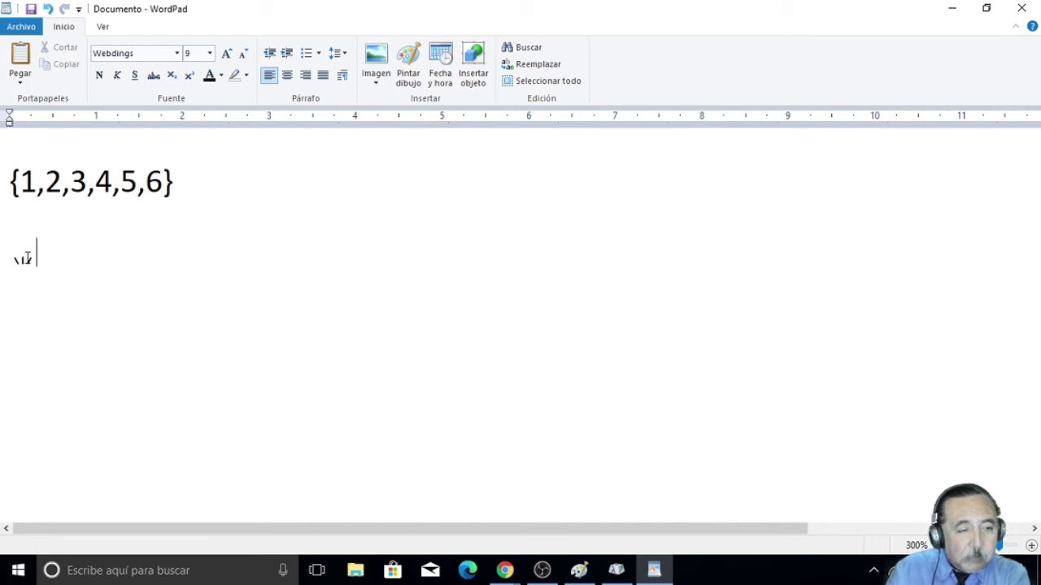
pyautogui.click(42, 176)
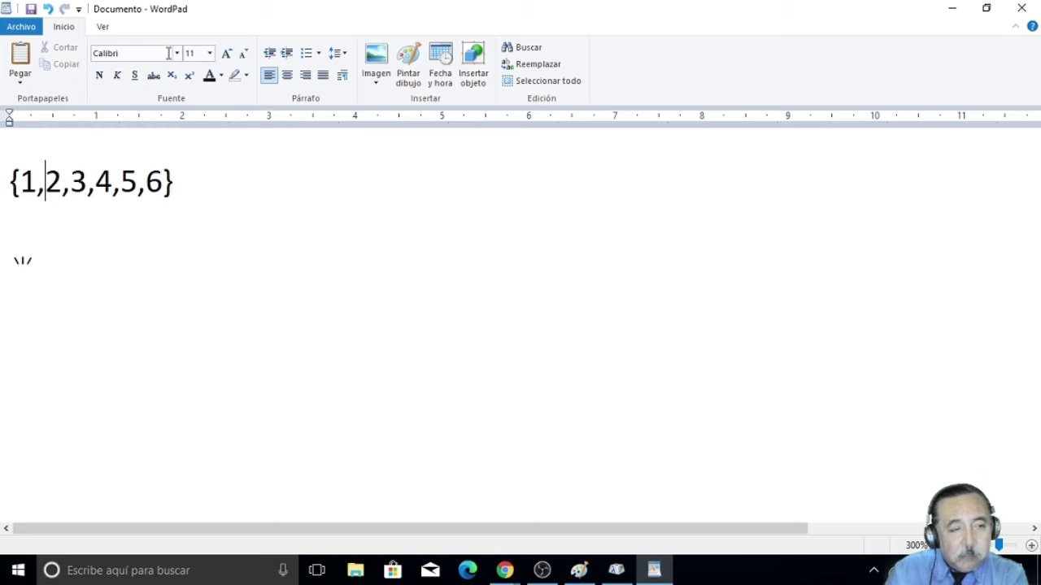
# Step: Start a new line below the three-rays symbol, set its font to Arial and enter a capital O
pyautogui.click(22, 262)
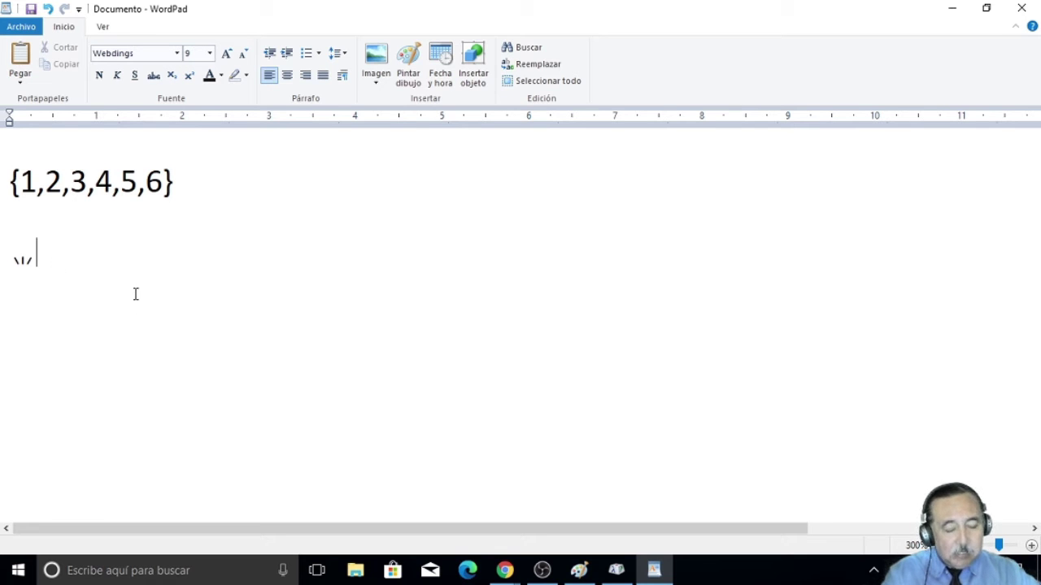
pyautogui.press('Return')
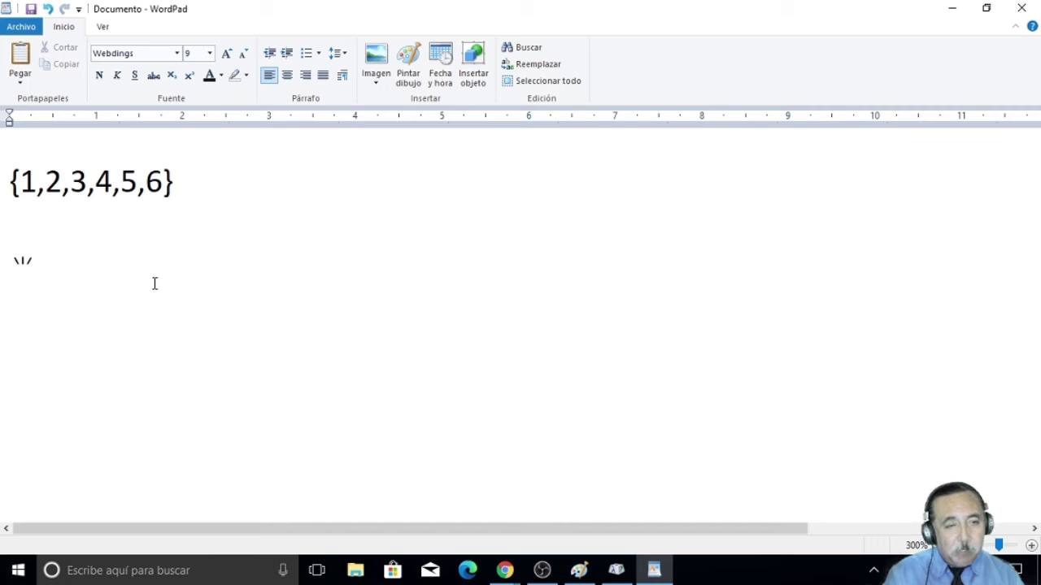
pyautogui.click(177, 54)
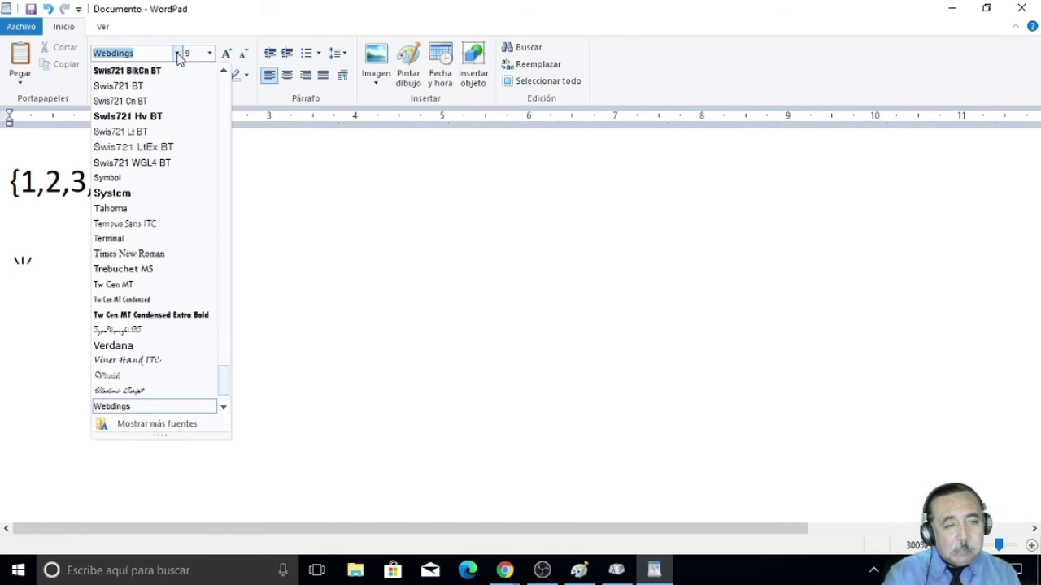
pyautogui.scroll(15, 165, 124)
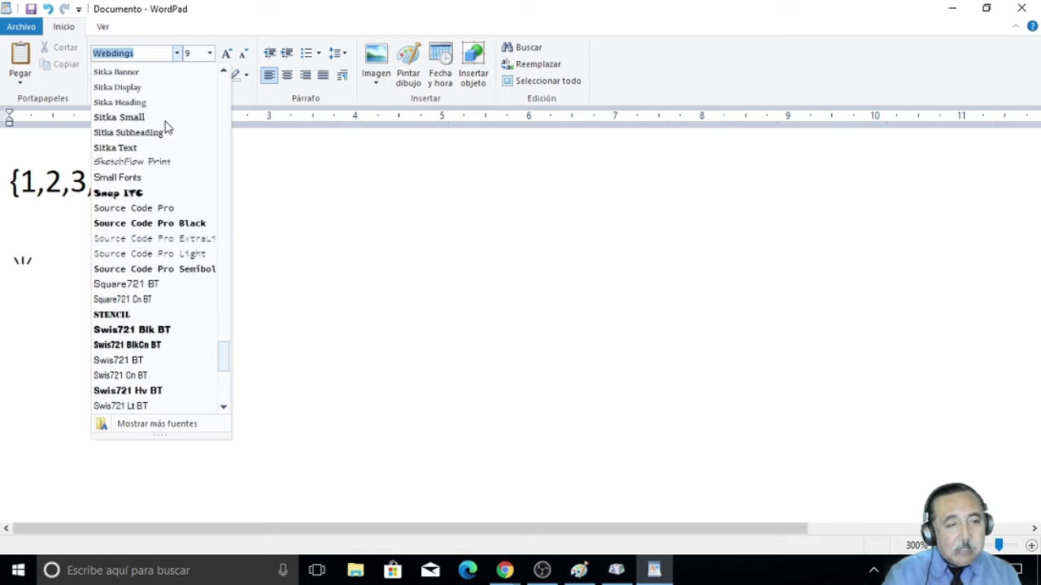
pyautogui.scroll(20, 165, 124)
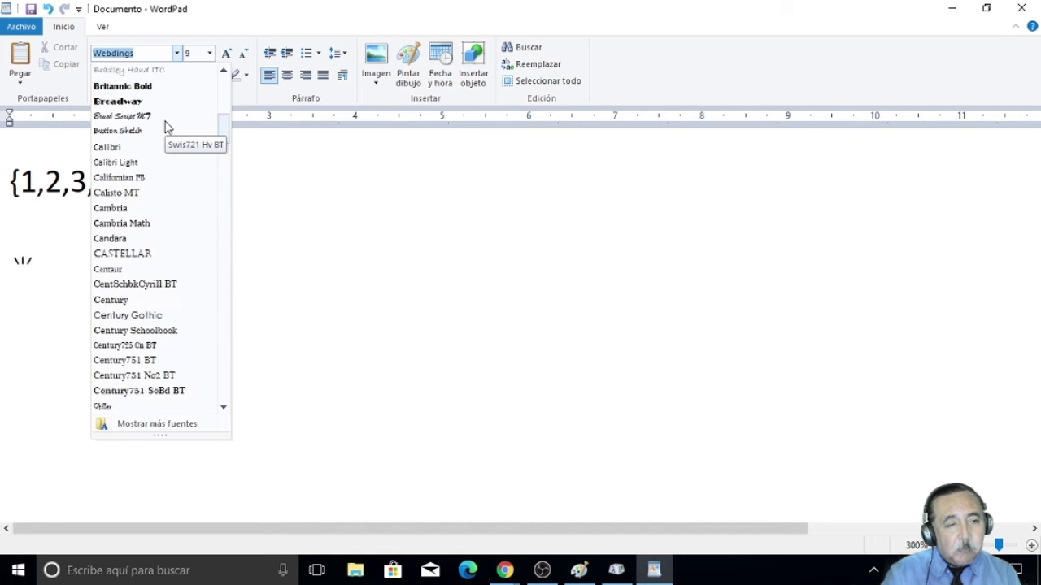
pyautogui.scroll(-1, 165, 124)
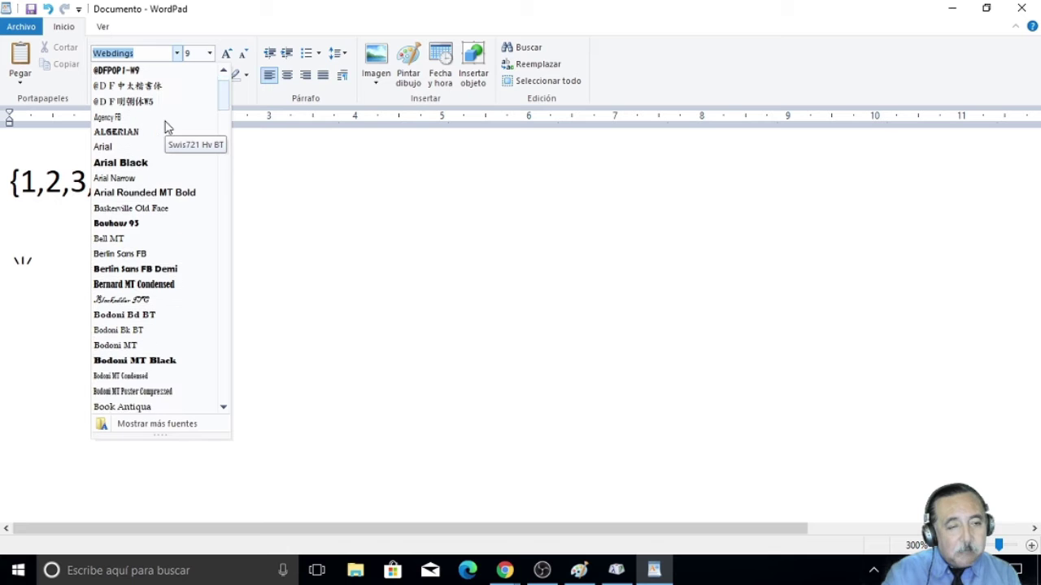
pyautogui.click(108, 148)
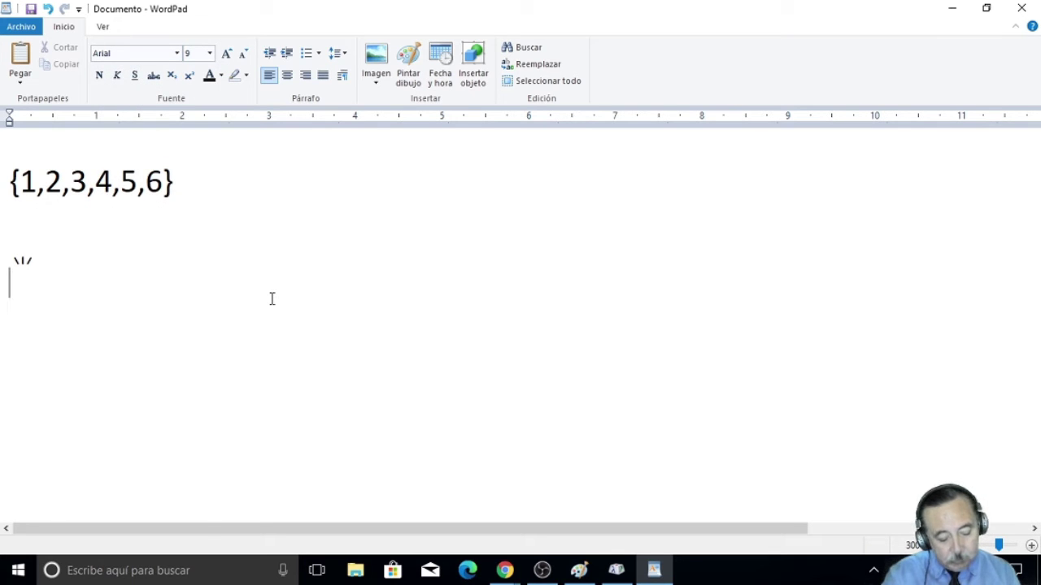
pyautogui.write('O')
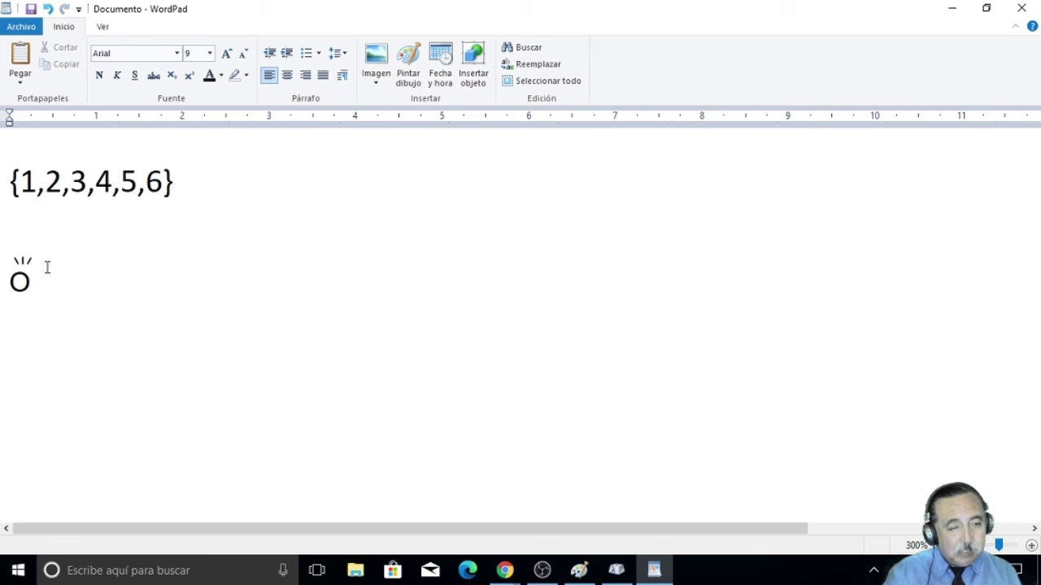
# Step: Check the line spacing options for the rays and O lines without changing them, and delete the O
pyautogui.moveTo(33, 276); pyautogui.dragTo(4, 258)
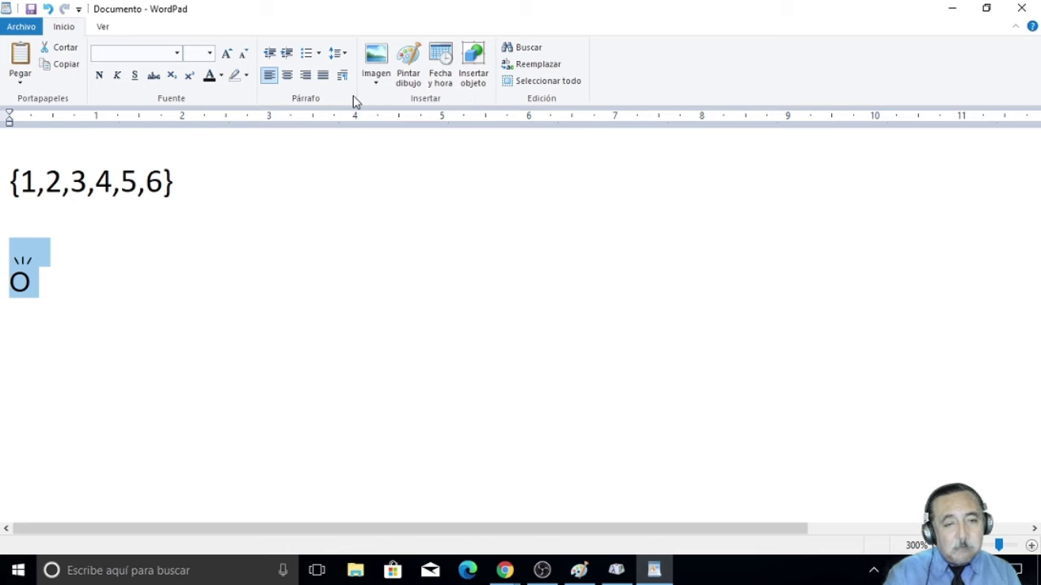
pyautogui.click(344, 54)
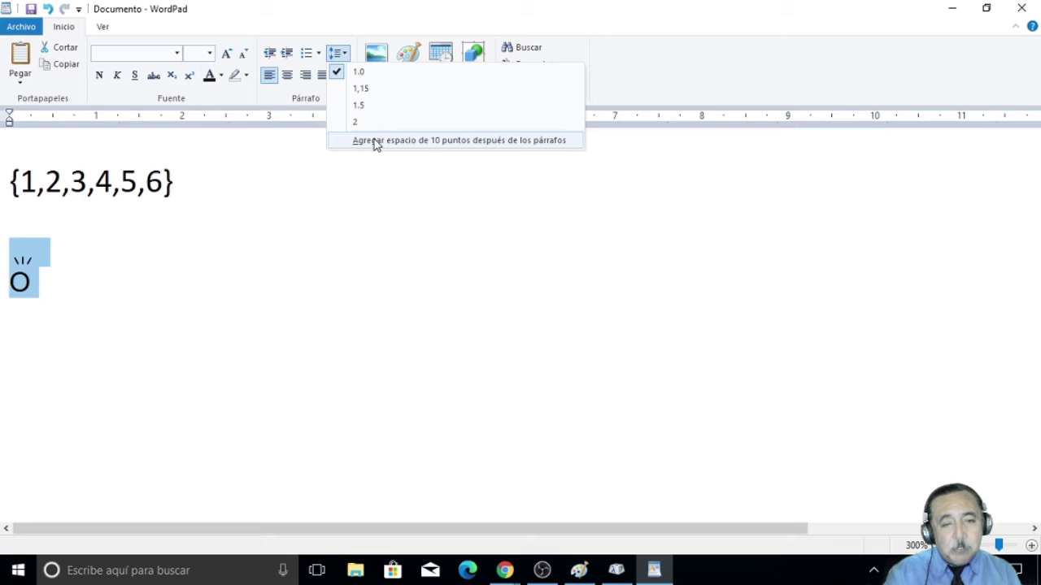
pyautogui.click(344, 54)
pyautogui.click(229, 297)
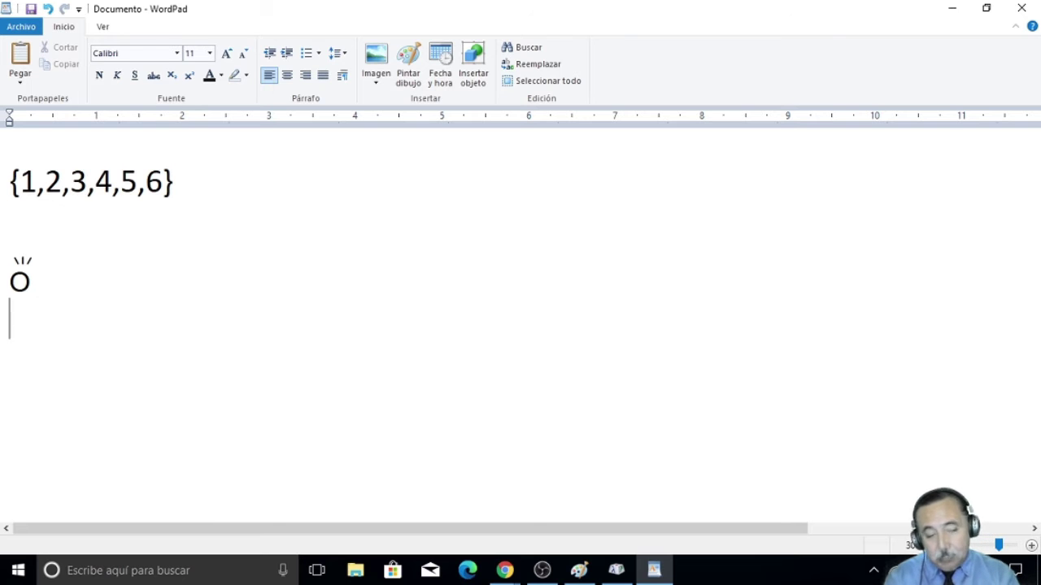
pyautogui.press('BackSpace')
pyautogui.press('BackSpace')
# Step: Switch to the character map, set its font to Arial and browse the available characters
pyautogui.click(616, 570)
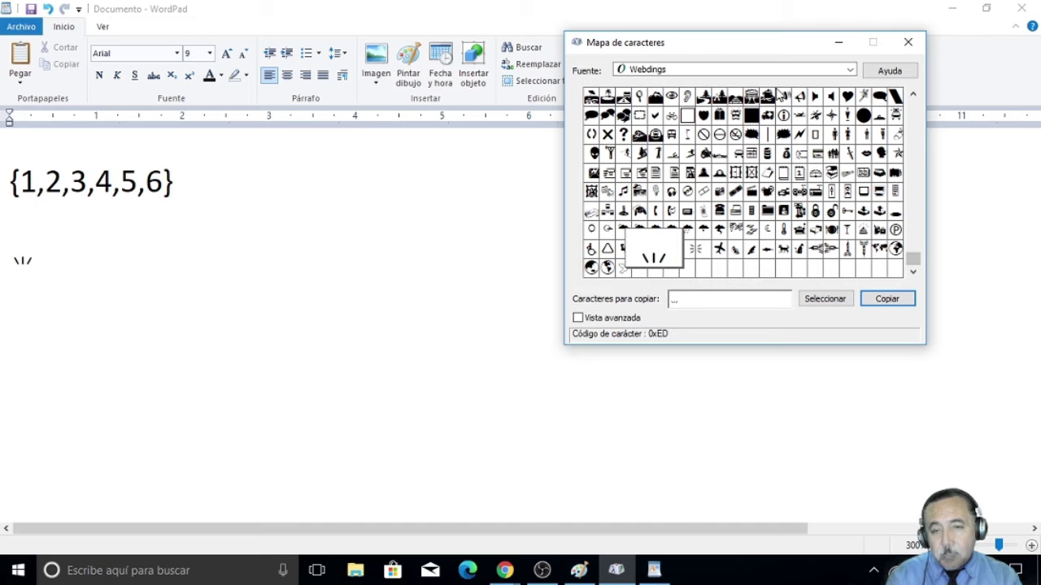
pyautogui.click(851, 72)
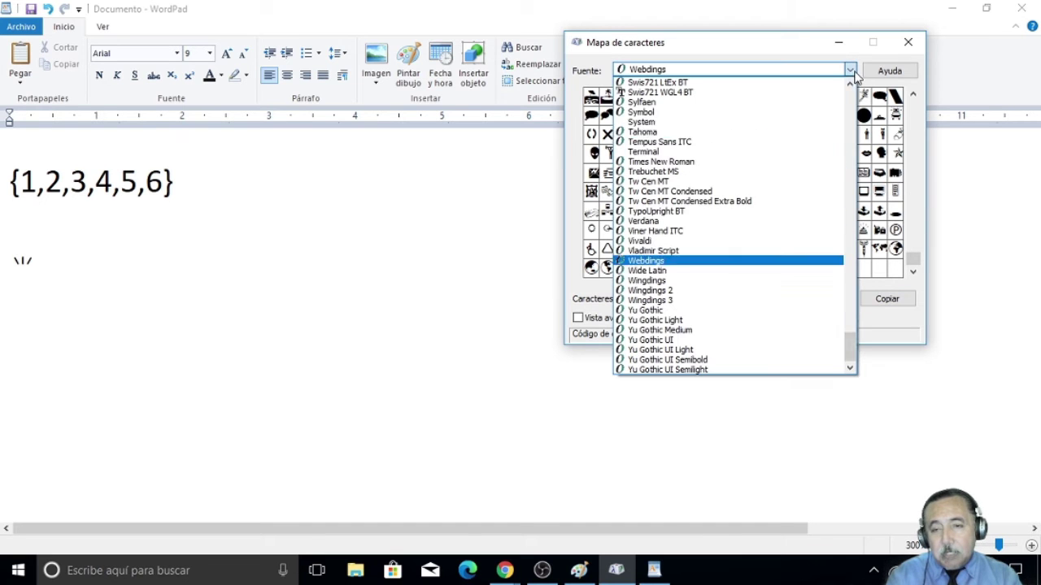
pyautogui.moveTo(852, 343); pyautogui.dragTo(837, 95)
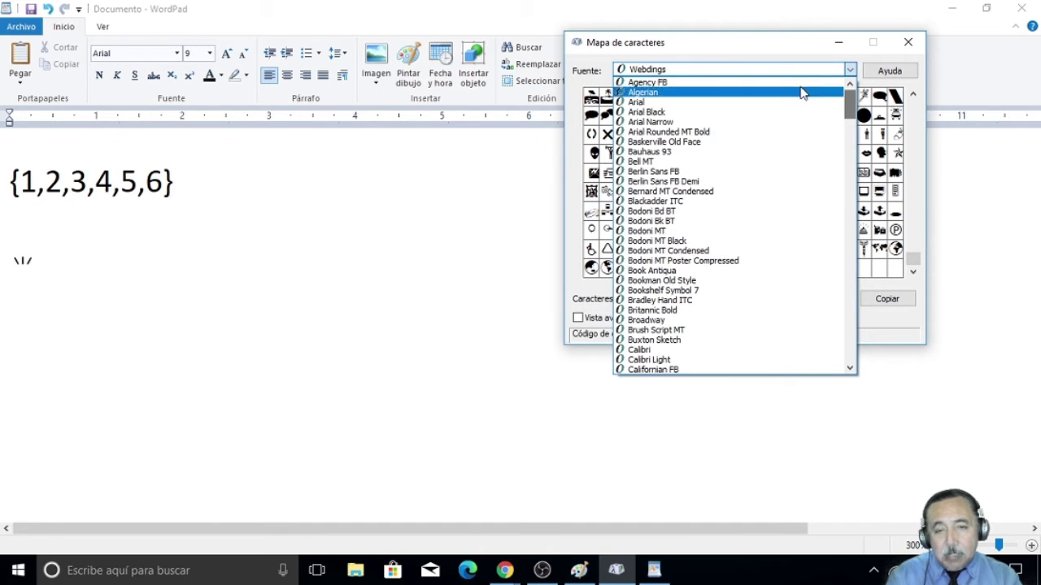
pyautogui.click(646, 102)
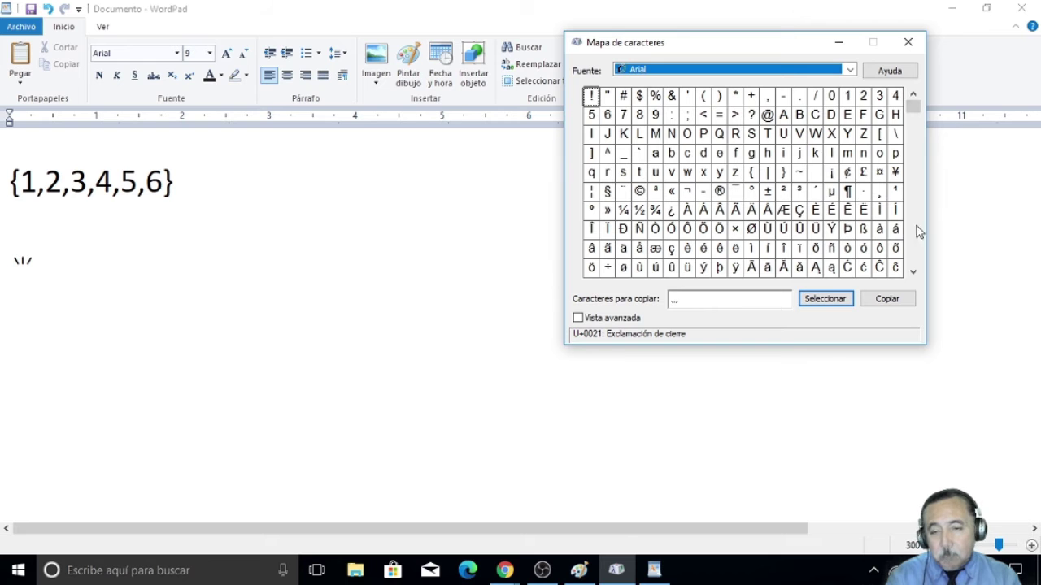
pyautogui.click(913, 271)
pyautogui.moveTo(914, 273); pyautogui.dragTo(914, 273)
pyautogui.moveTo(913, 132); pyautogui.dragTo(912, 91)
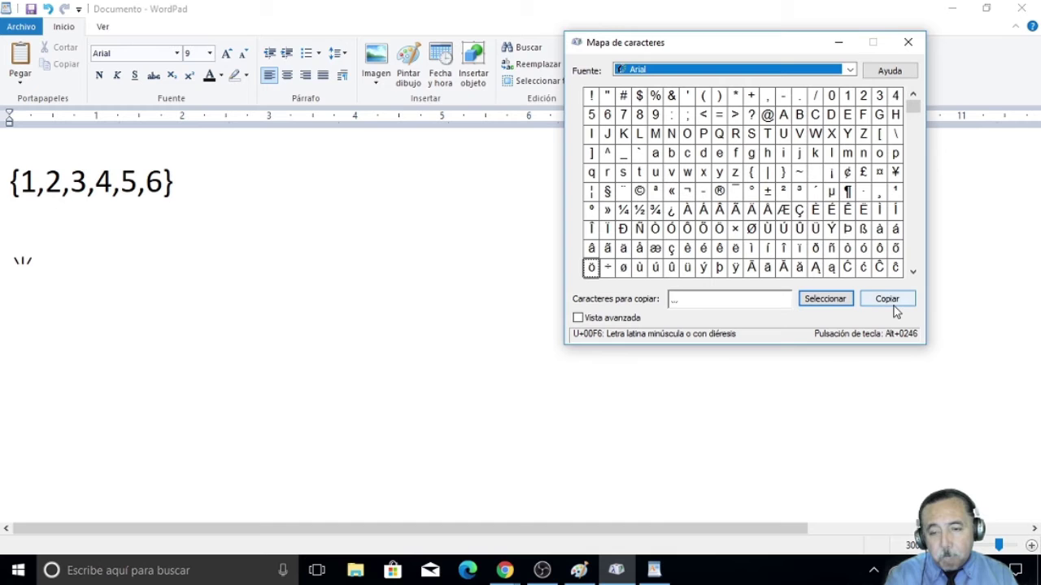
# Step: Return to WordPad and insert the smiley character ☺ directly below the three-rays symbol
pyautogui.click(550, 376)
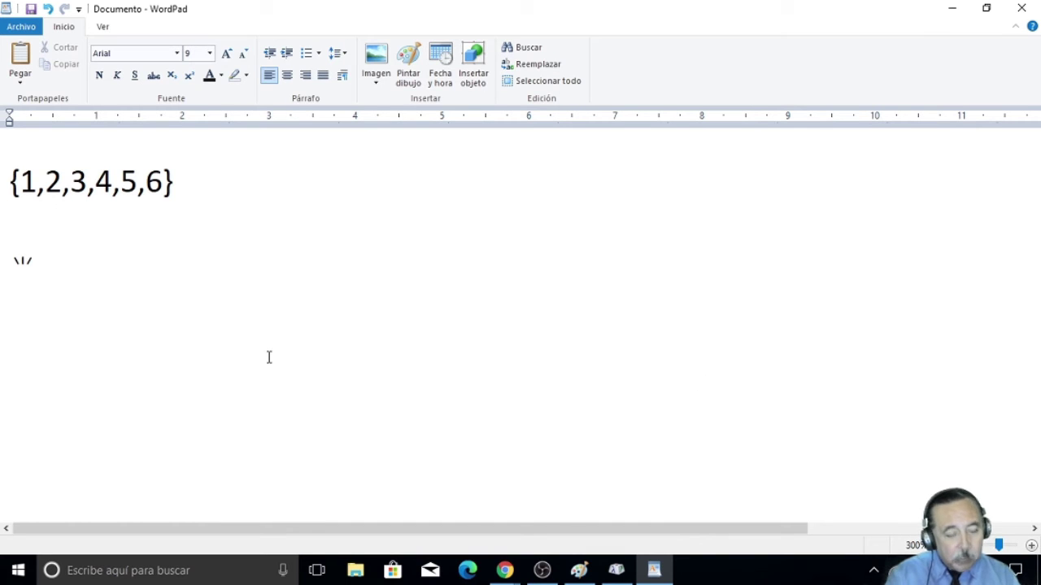
pyautogui.write('•')
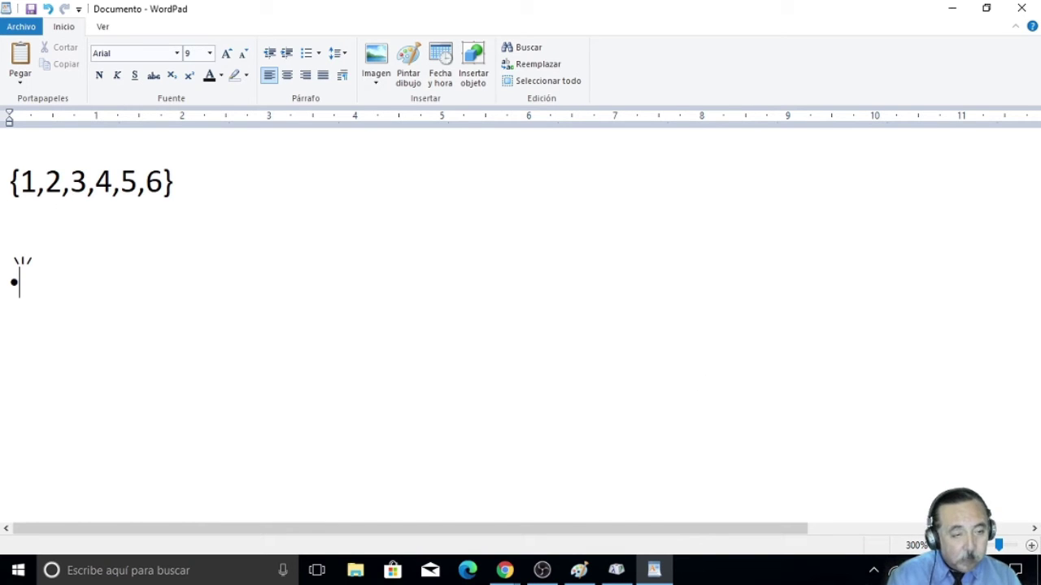
pyautogui.press('BackSpace')
pyautogui.write('☺')
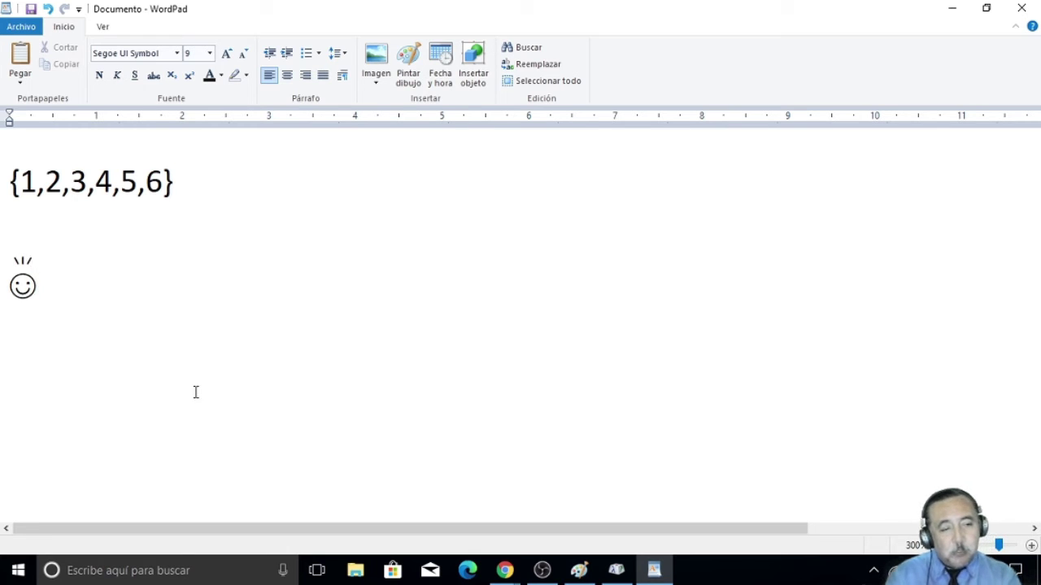
# Step: Copy the sideways three-rays Webdings symbol (0xF0) from the character map and paste it after the smiley in WordPad
pyautogui.click(616, 570)
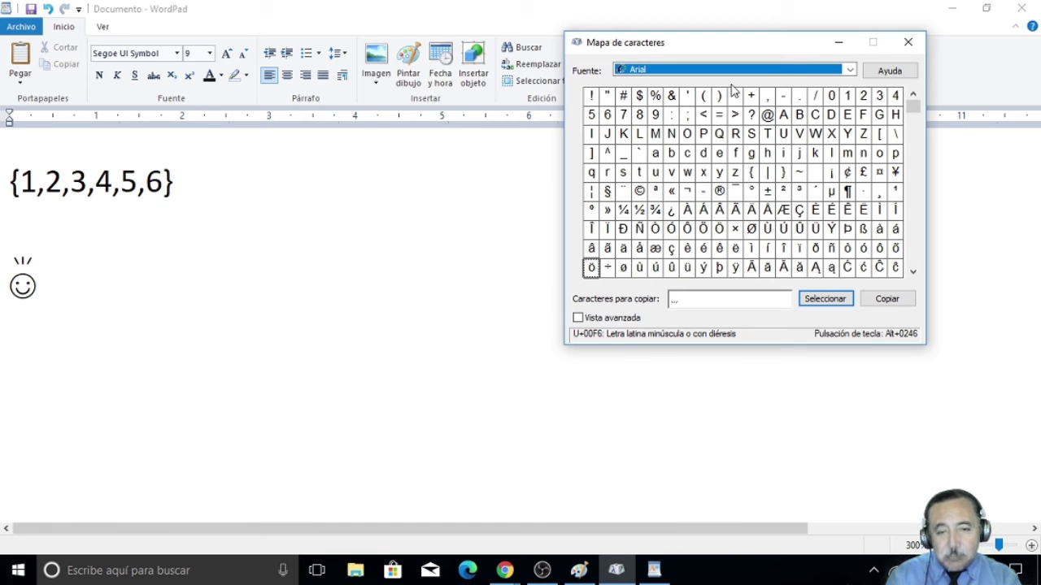
pyautogui.click(850, 71)
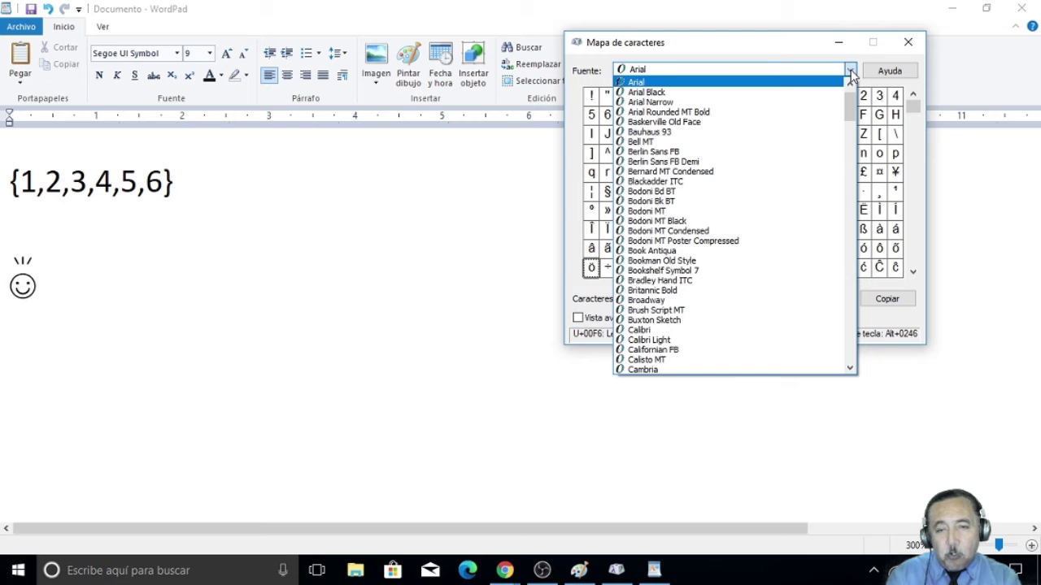
pyautogui.scroll(-20, 748, 239)
pyautogui.moveTo(849, 187); pyautogui.dragTo(849, 357)
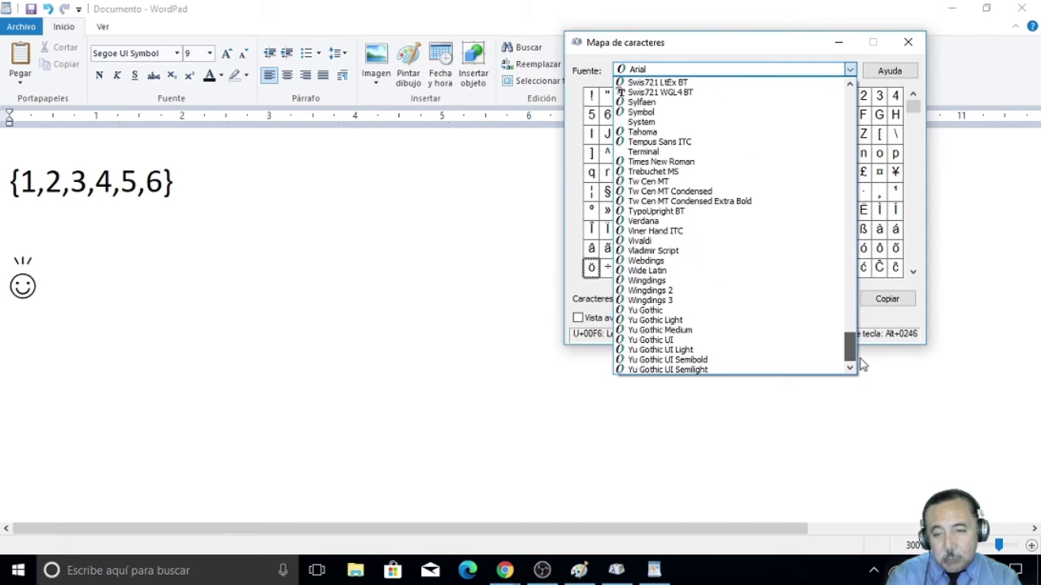
pyautogui.click(698, 260)
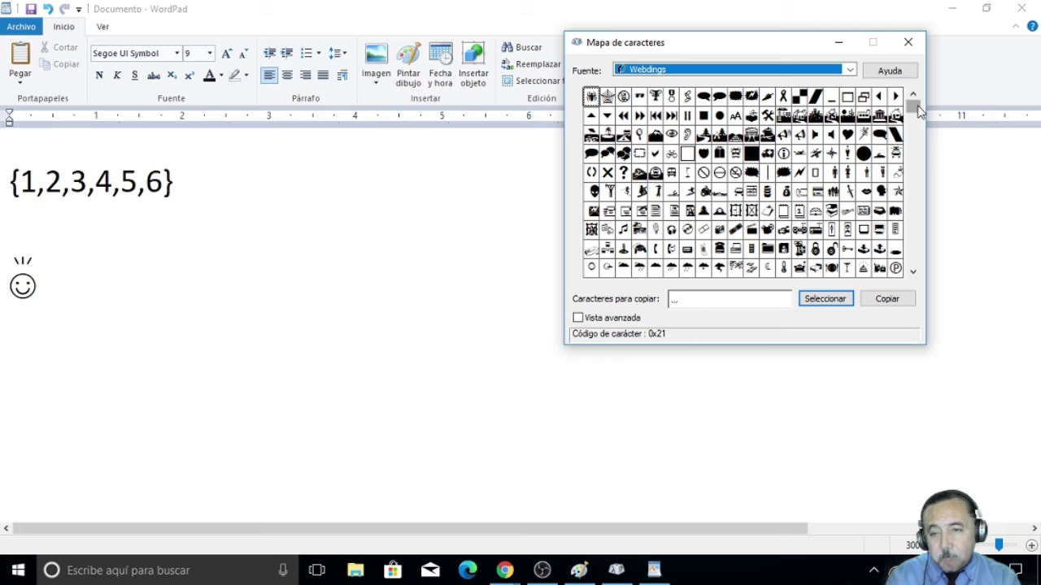
pyautogui.moveTo(918, 112); pyautogui.dragTo(909, 280)
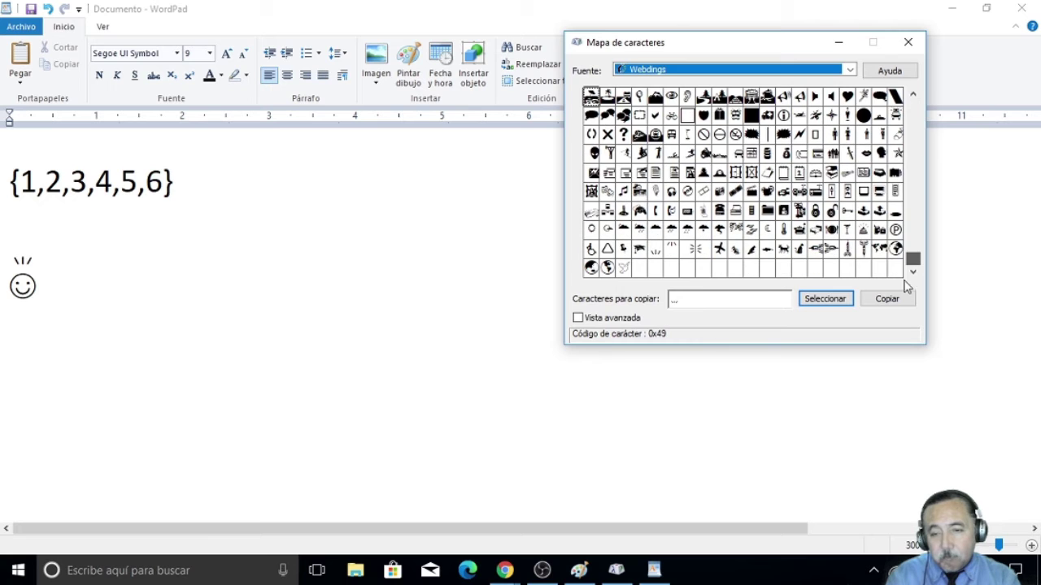
pyautogui.click(703, 251)
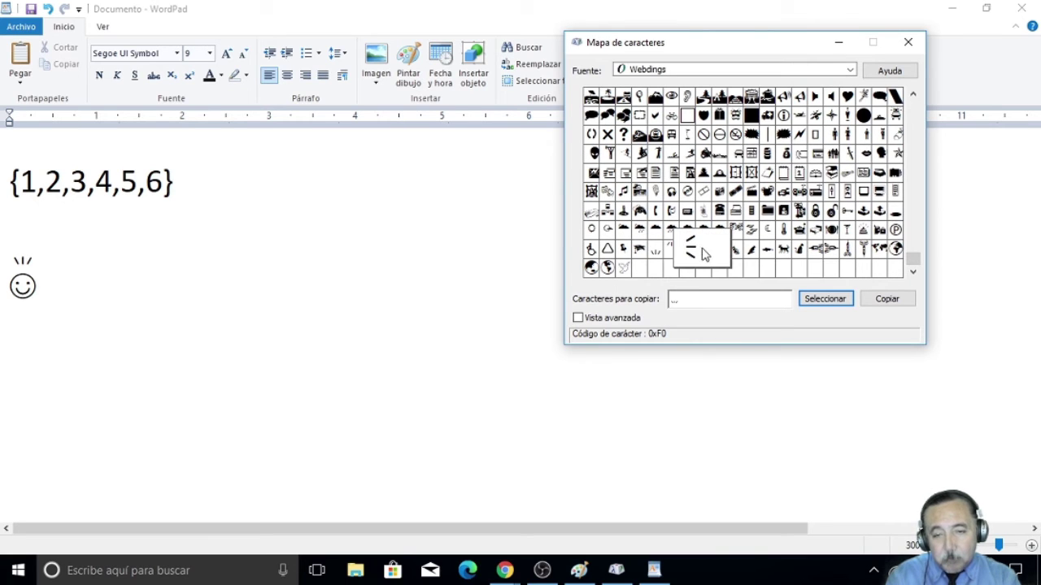
pyautogui.click(823, 299)
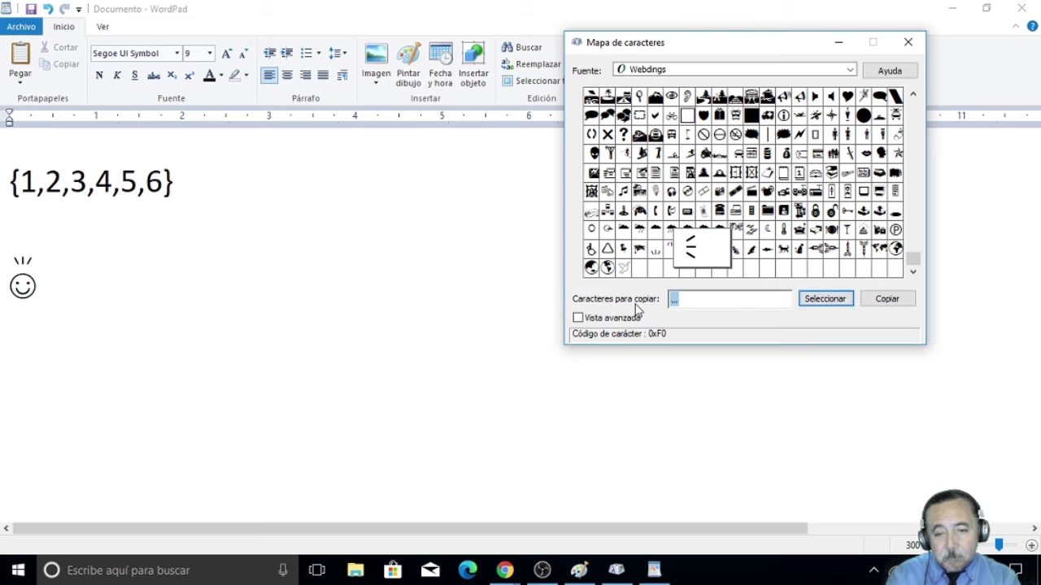
pyautogui.click(887, 299)
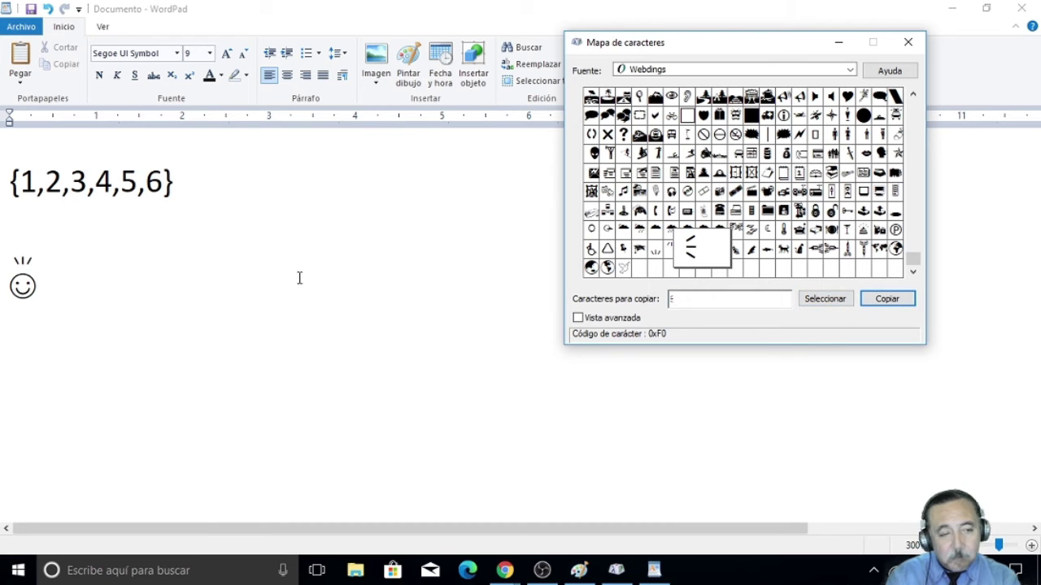
pyautogui.click(294, 287)
pyautogui.hotkey('ctrl', 'v')
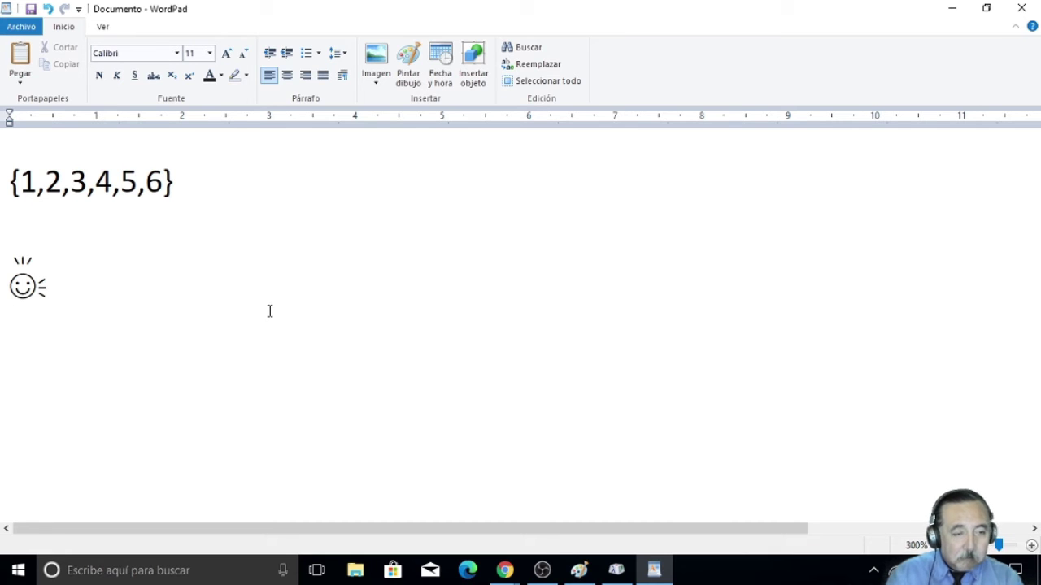
# Step: Indent the top rays line and the smiley line equally to make room before the smiley
pyautogui.click(10, 257)
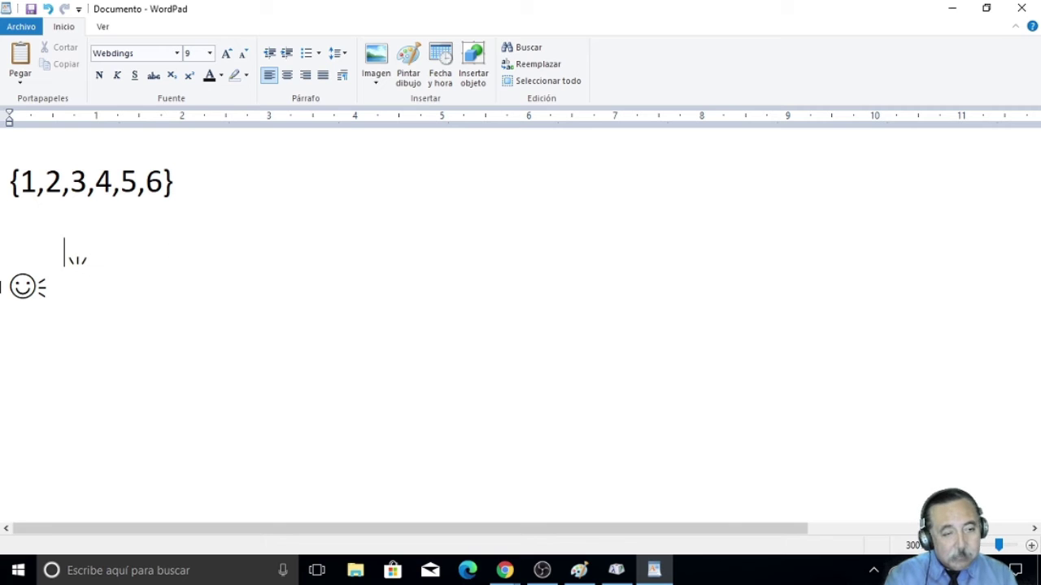
pyautogui.click(13, 281)
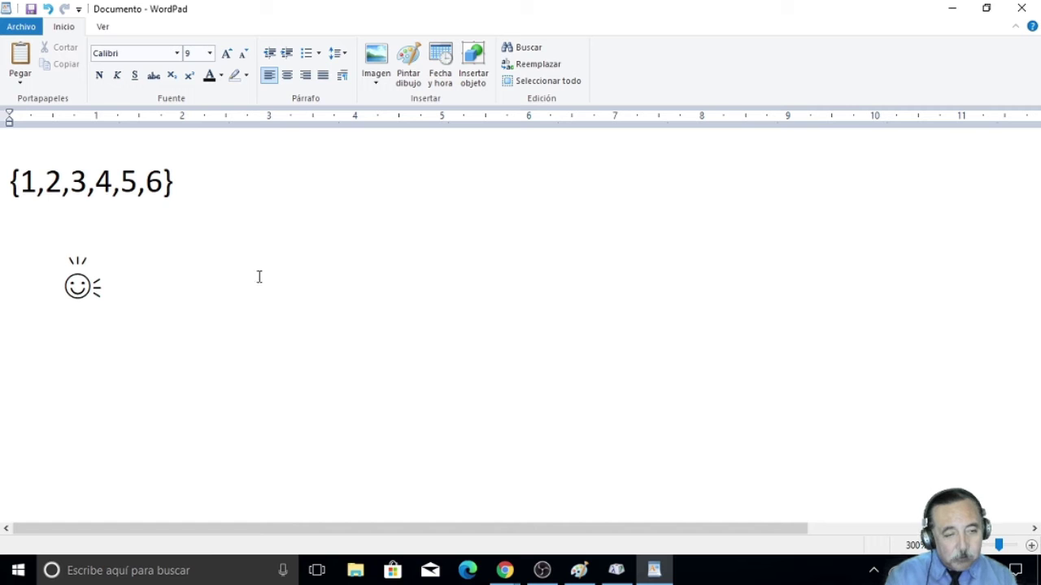
pyautogui.click(53, 286)
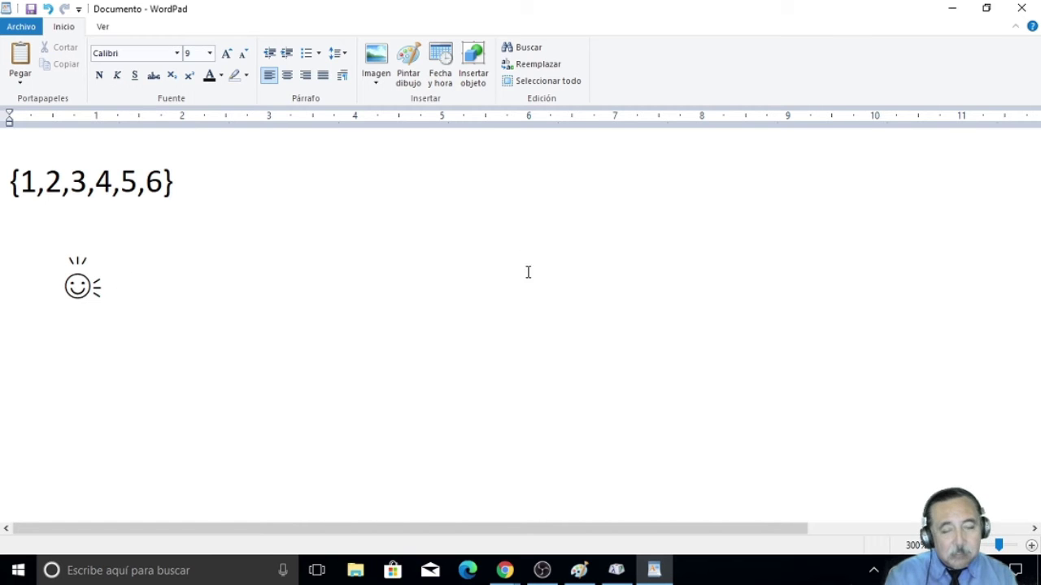
# Step: Switch to the character map and copy the mirrored sideways three-rays Webdings symbol (0xEF), replacing the previously selected character
pyautogui.click(616, 570)
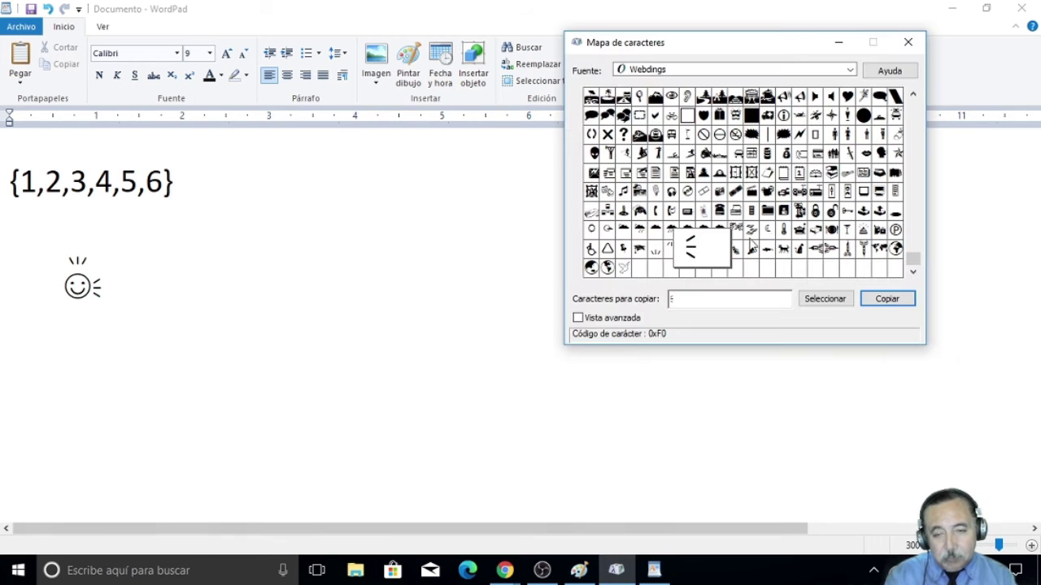
pyautogui.click(671, 250)
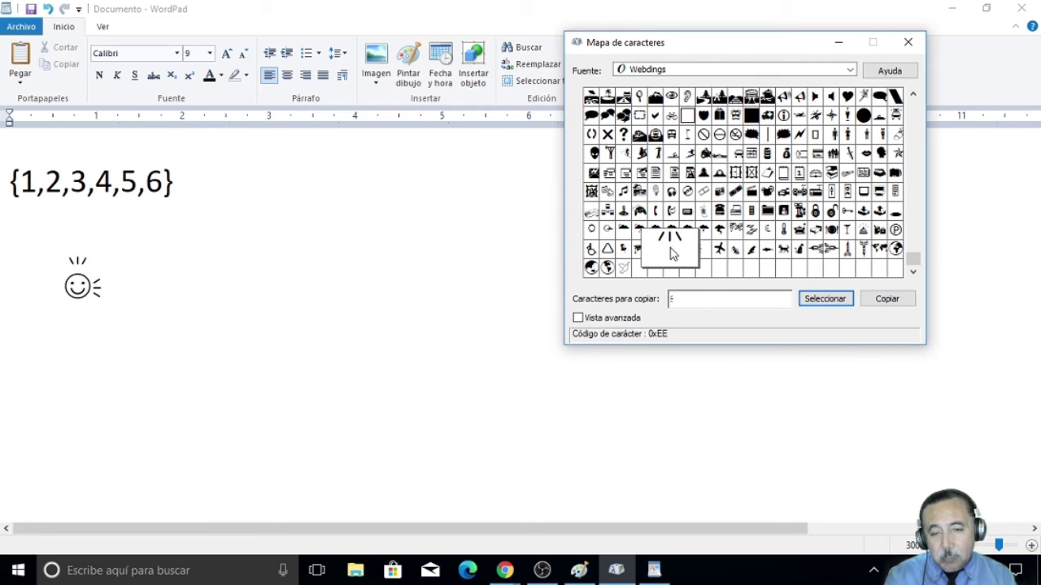
pyautogui.click(735, 251)
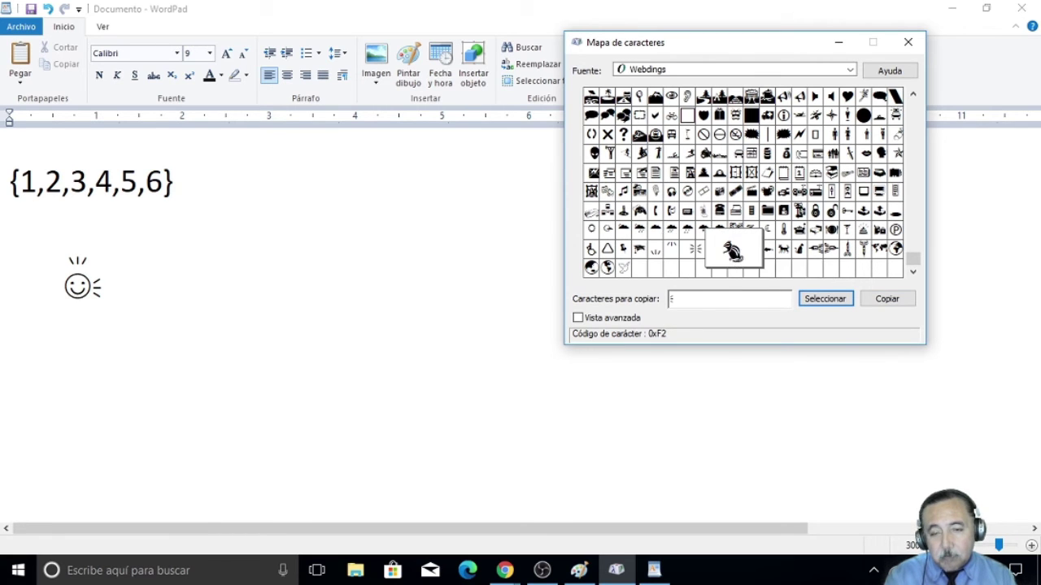
pyautogui.click(693, 255)
pyautogui.moveTo(725, 298); pyautogui.dragTo(625, 303)
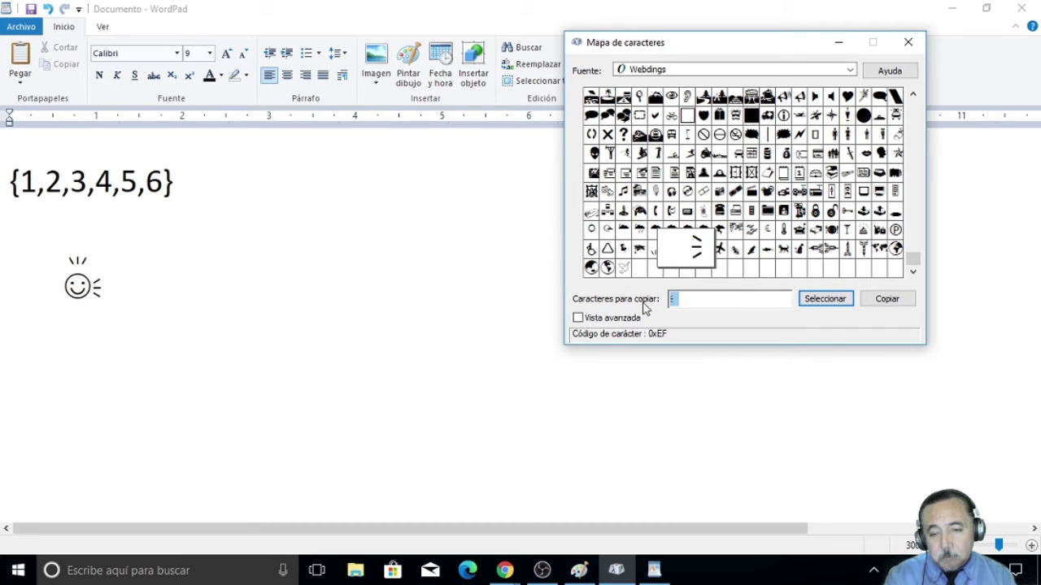
pyautogui.click(890, 299)
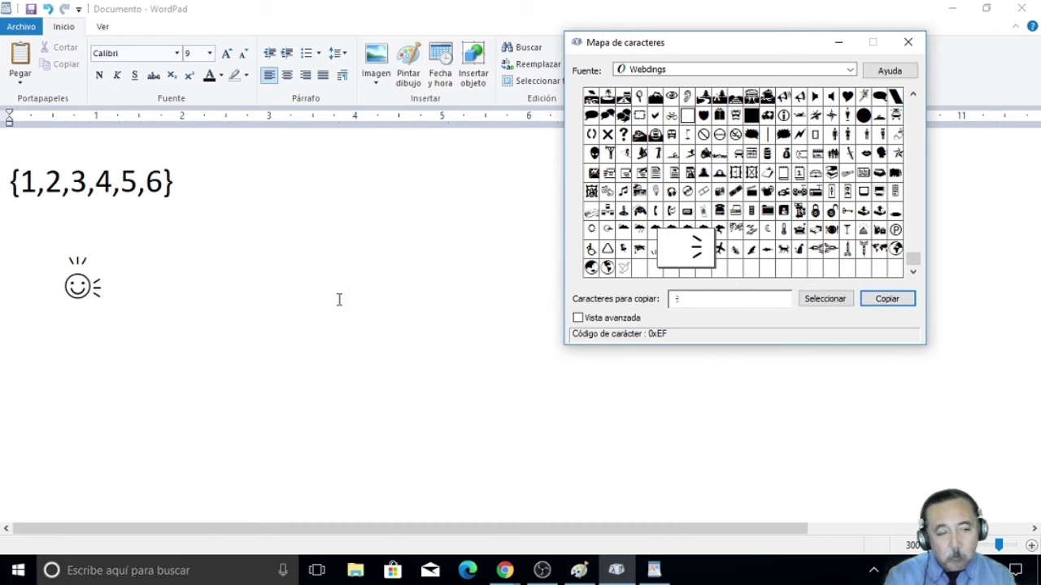
# Step: Paste the copied rays directly before the smiley in WordPad, remove the extra line break and spaces, and centre the top rays above it
pyautogui.click(57, 285)
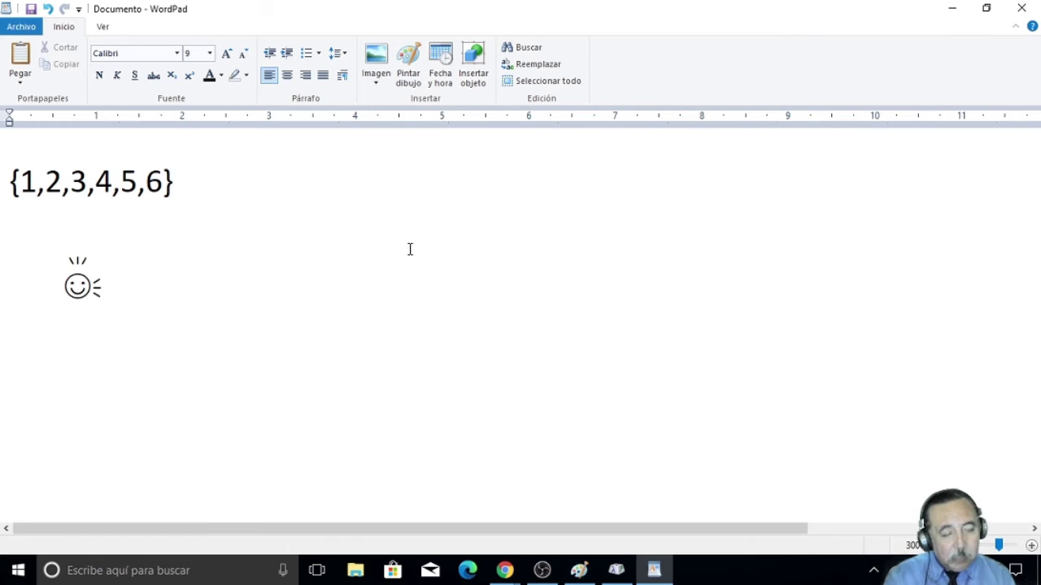
pyautogui.press('Return')
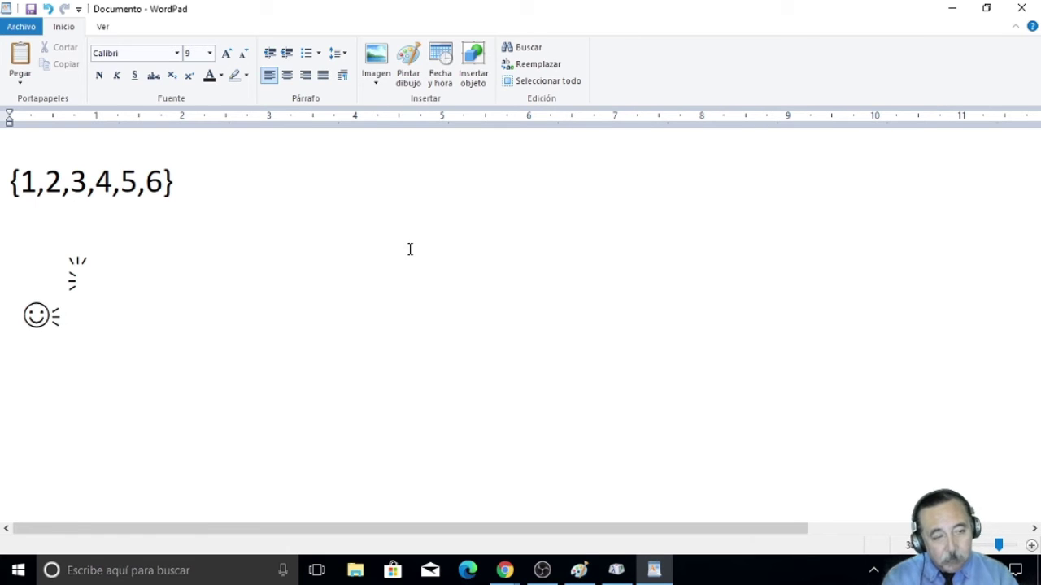
pyautogui.press('BackSpace')
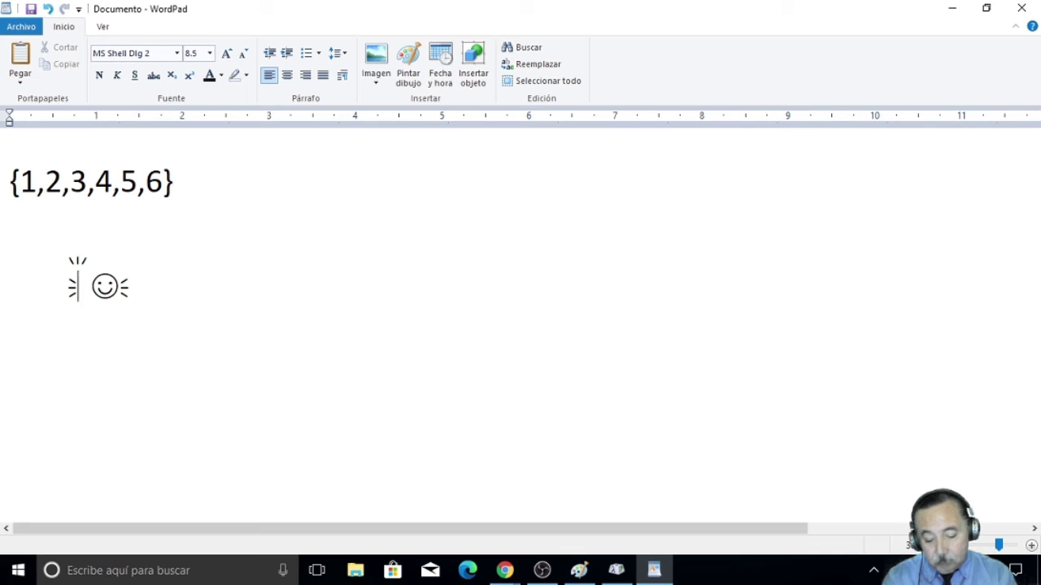
pyautogui.press('BackSpace')
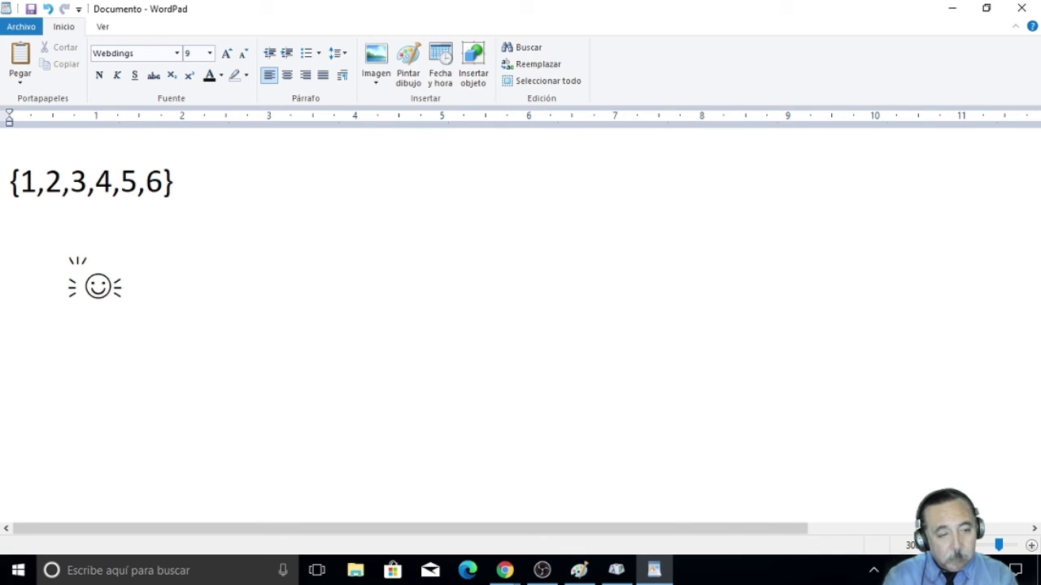
pyautogui.press('Delete')
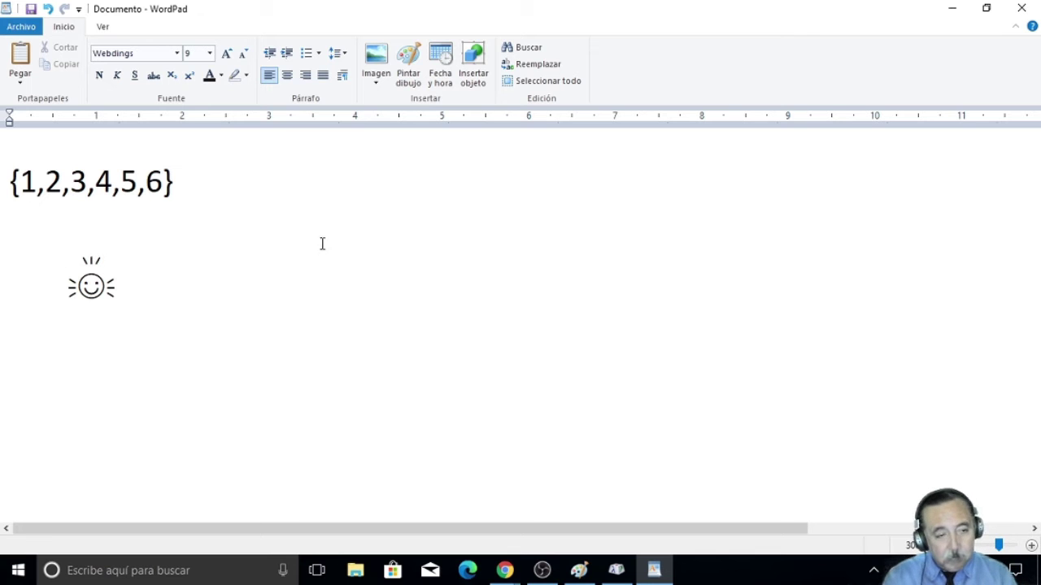
pyautogui.click(186, 305)
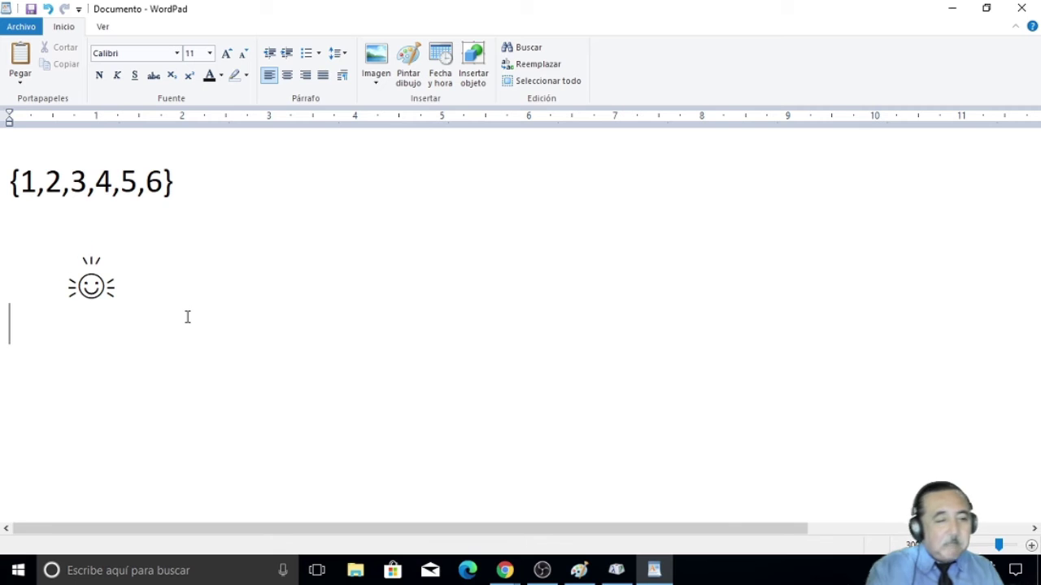
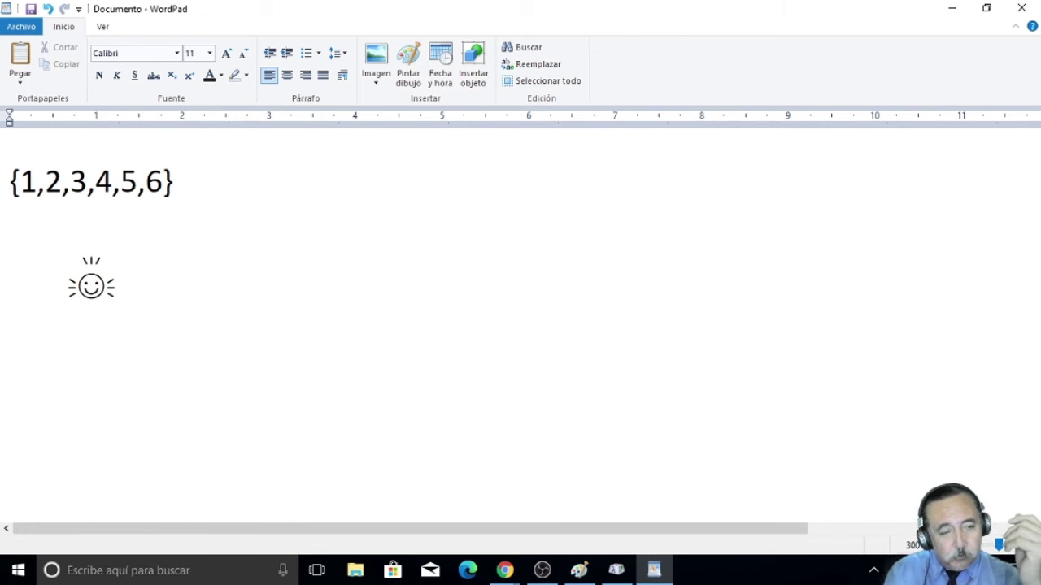
# Step: Switch to the character map, move its window closer to the smiley drawing and set its font to Symbol
pyautogui.scroll(-9, 521, 325)
pyautogui.scroll(-8, 520, 325)
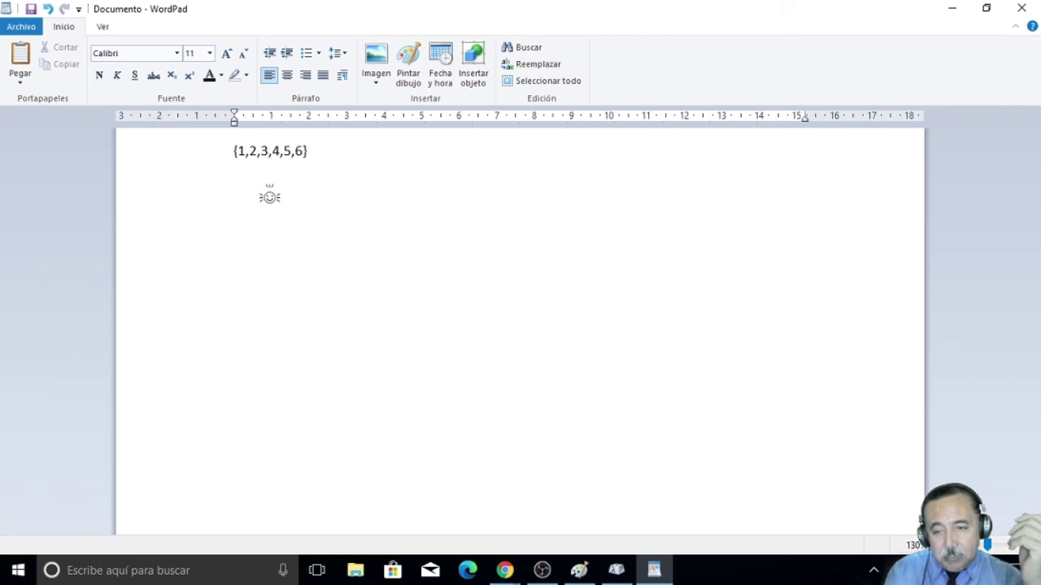
pyautogui.scroll(-2, 520, 326)
pyautogui.scroll(-1, 520, 325)
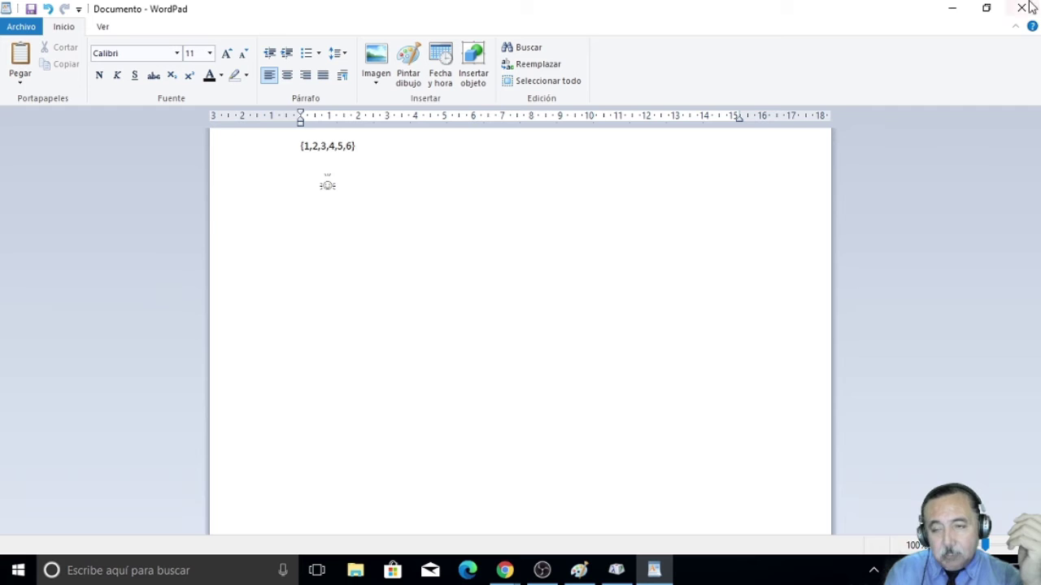
pyautogui.click(625, 572)
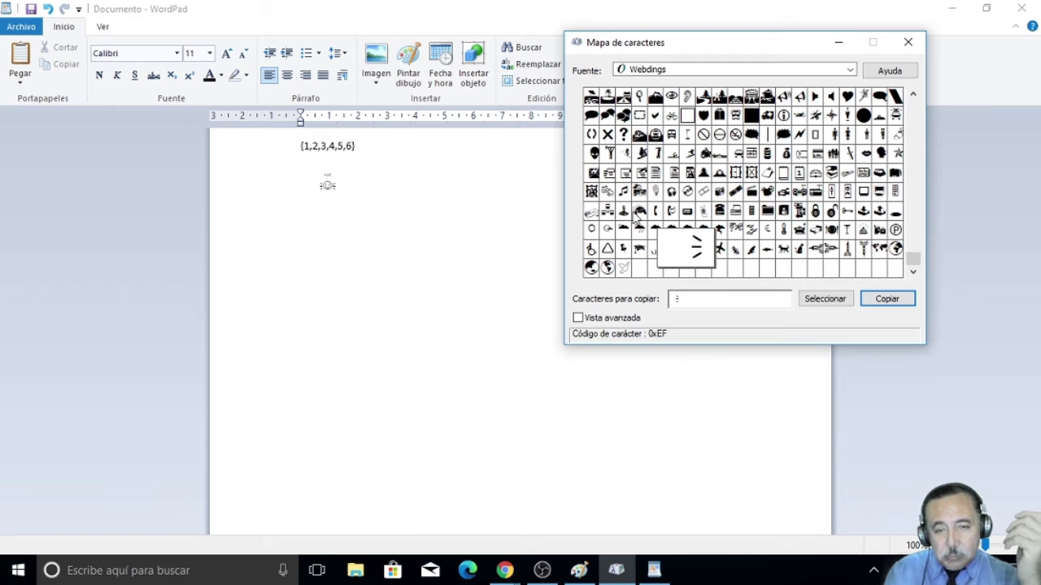
pyautogui.moveTo(697, 46); pyautogui.dragTo(549, 71)
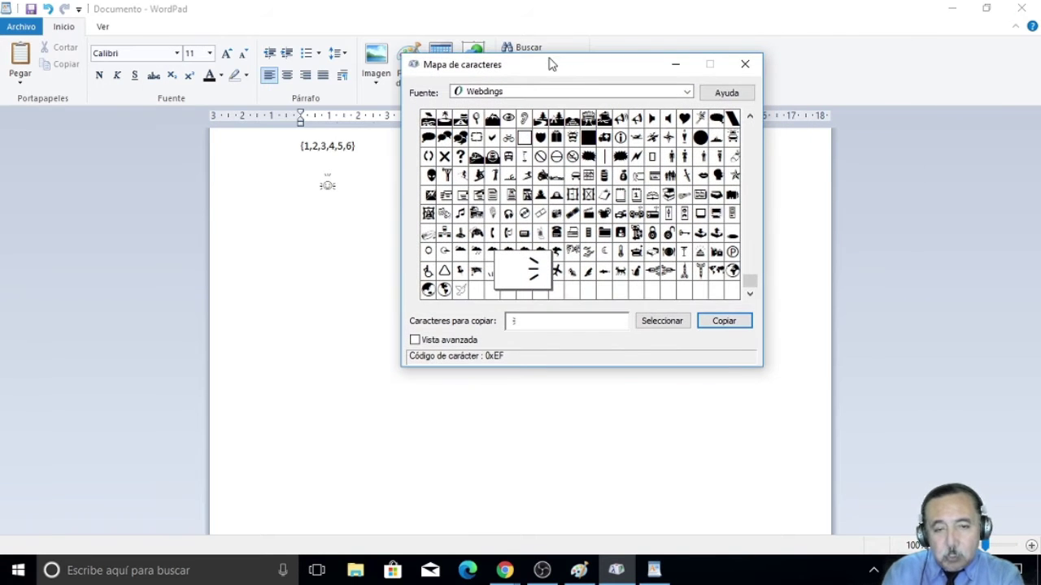
pyautogui.click(687, 91)
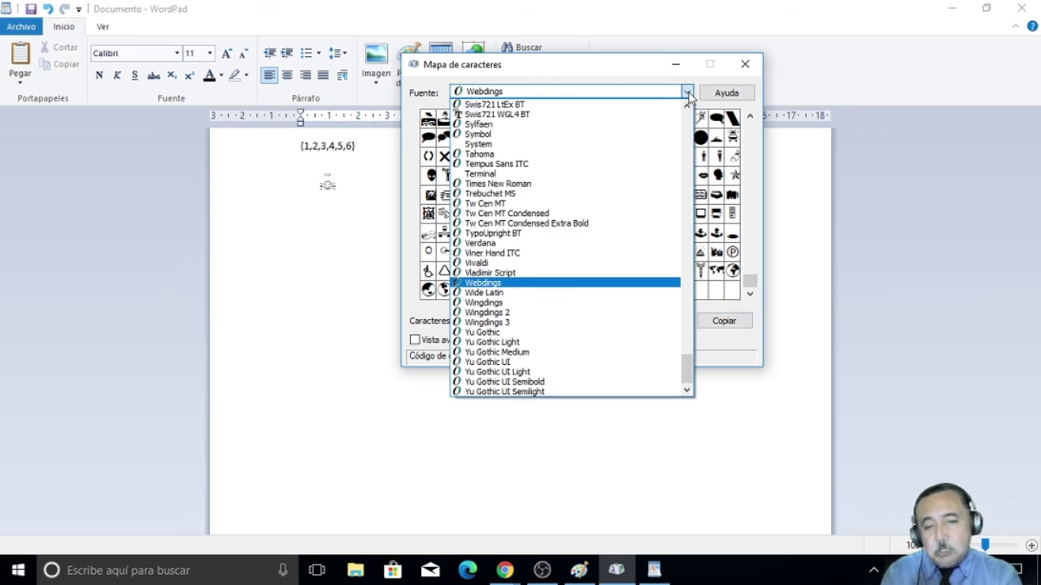
pyautogui.click(486, 135)
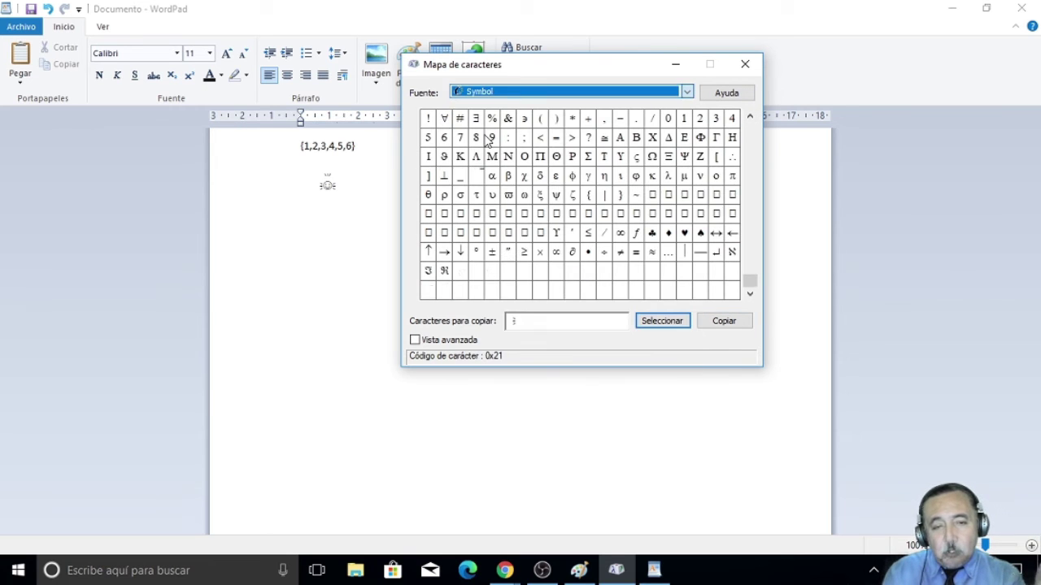
# Step: Look through the full set of Symbol font characters in the character map
pyautogui.click(750, 294)
pyautogui.click(750, 295)
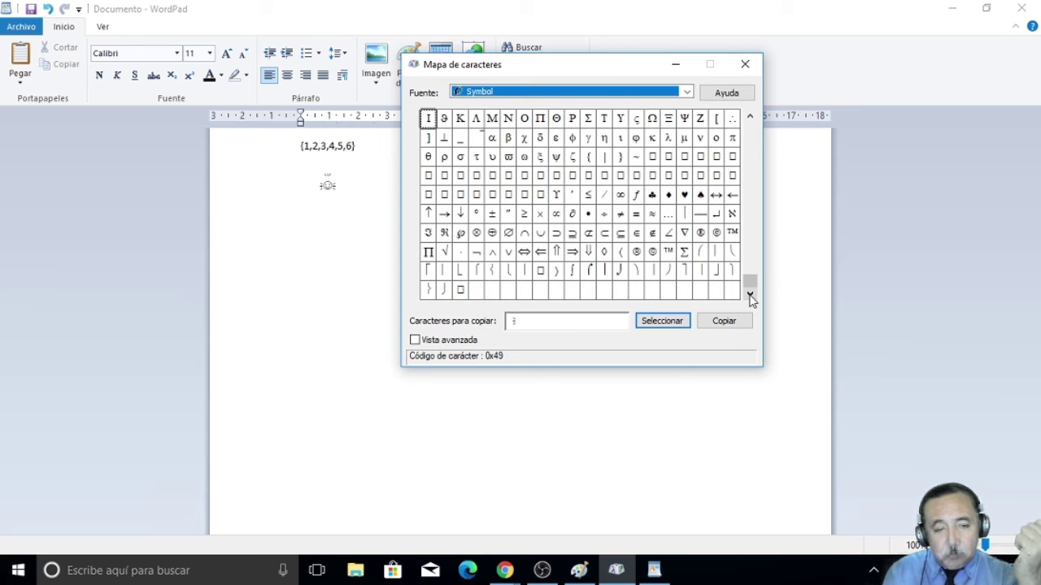
pyautogui.click(749, 294)
pyautogui.click(750, 294)
pyautogui.moveTo(750, 291); pyautogui.dragTo(748, 122)
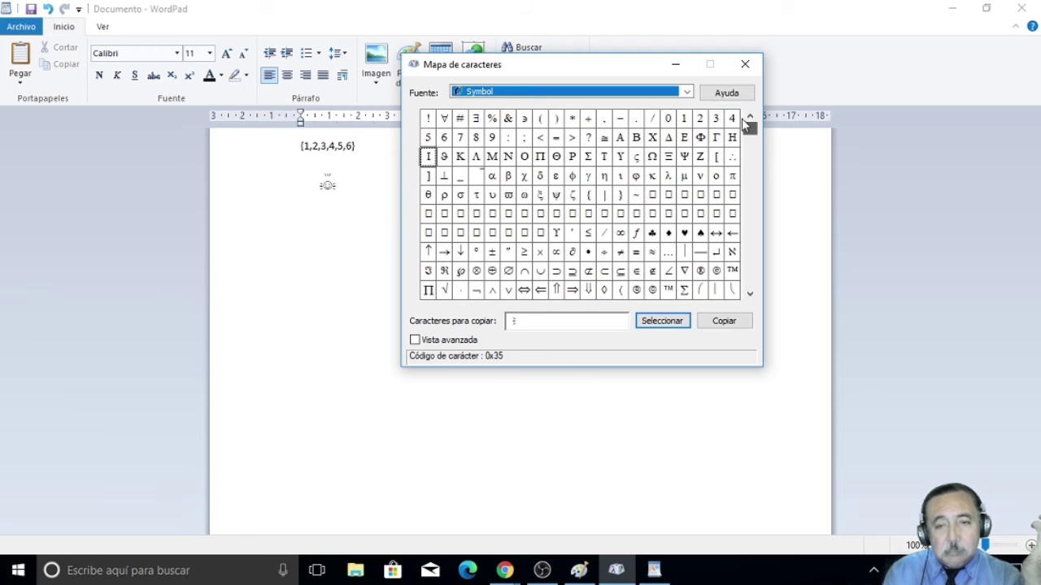
# Step: Switch the character map to Times New Roman and browse its characters through to the end
pyautogui.click(687, 92)
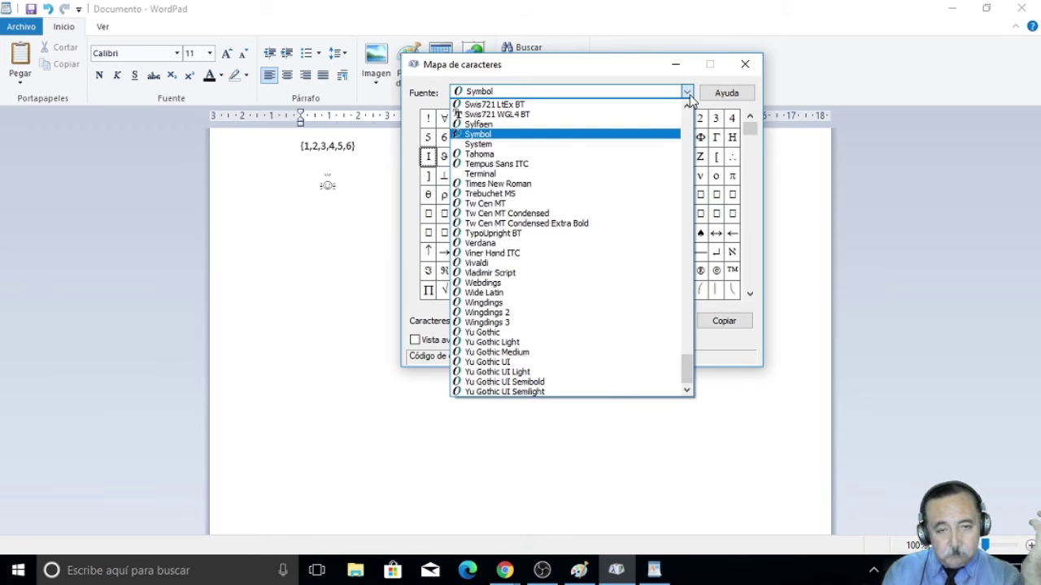
pyautogui.click(517, 185)
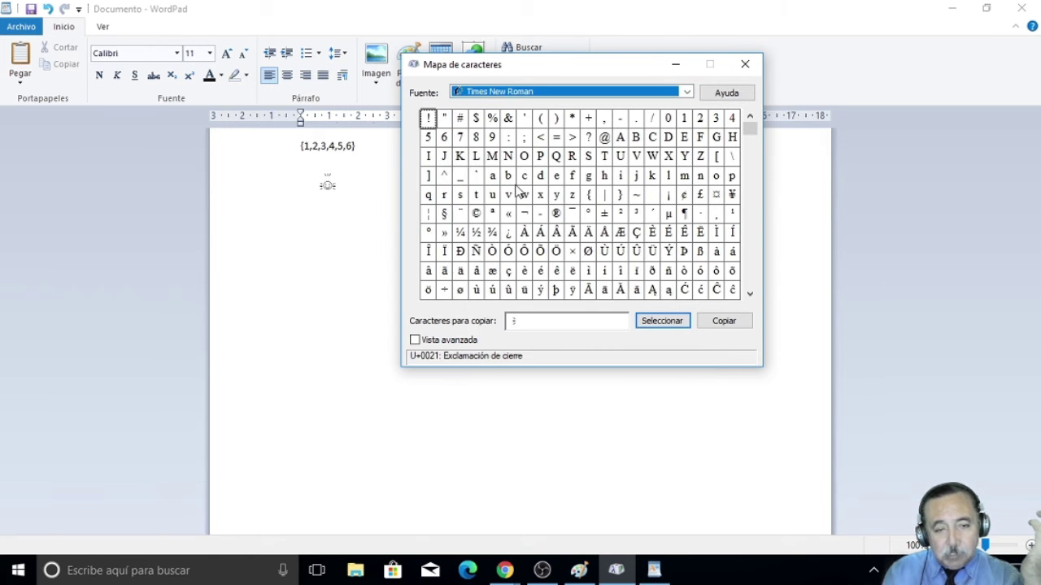
pyautogui.click(750, 294)
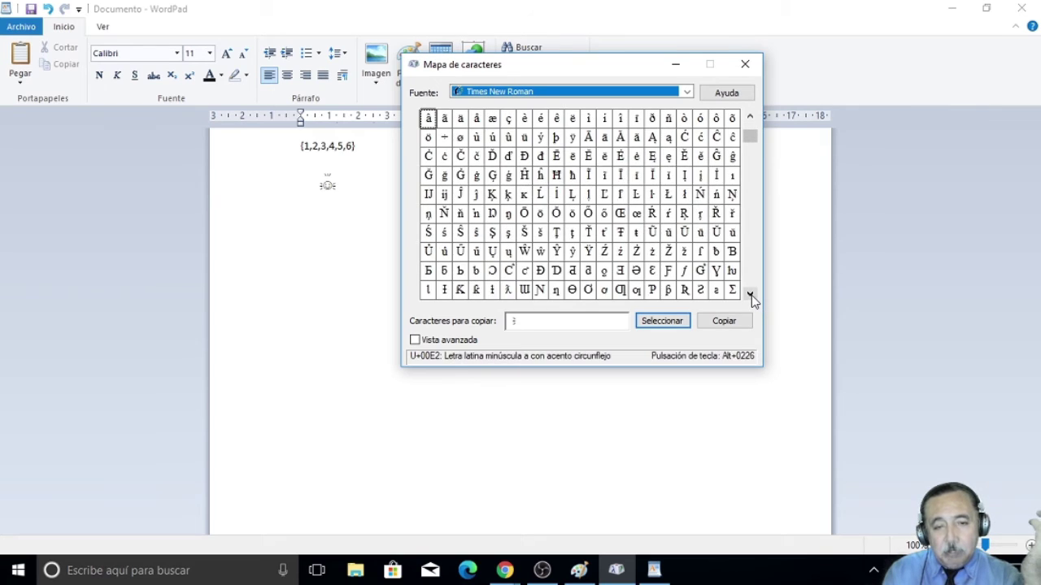
pyautogui.moveTo(750, 295); pyautogui.dragTo(750, 295)
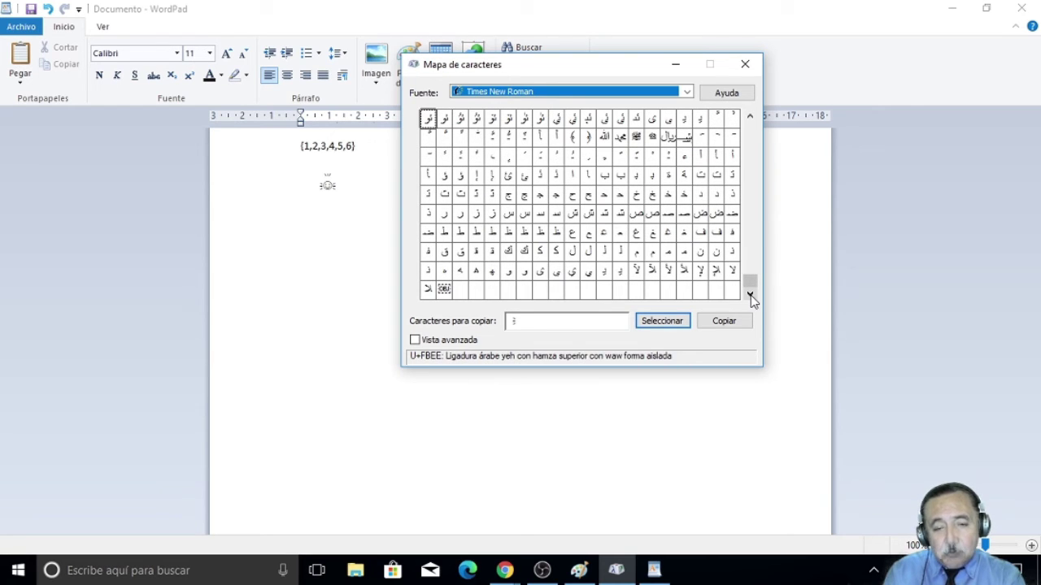
# Step: Switch the character map to Tempus Sans ITC and examine its characters down to the last row
pyautogui.click(687, 91)
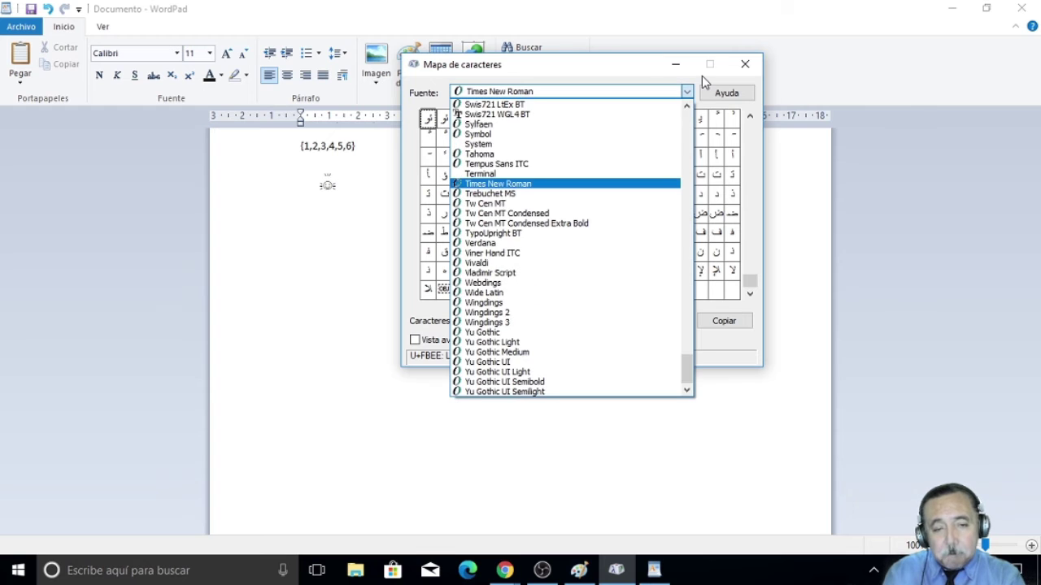
pyautogui.click(508, 168)
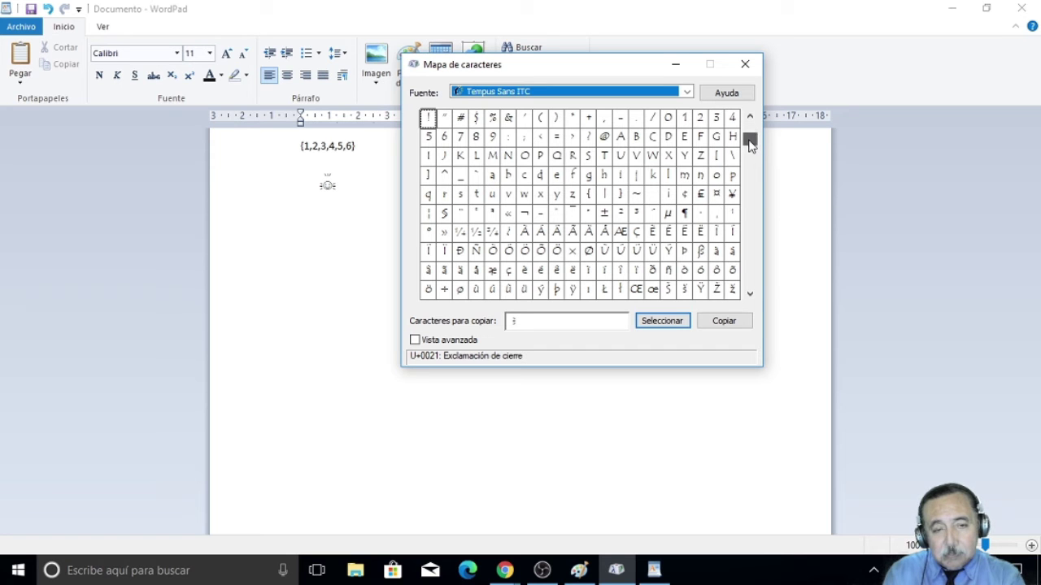
pyautogui.click(749, 294)
pyautogui.click(750, 295)
pyautogui.click(749, 295)
pyautogui.moveTo(752, 291); pyautogui.dragTo(776, 304)
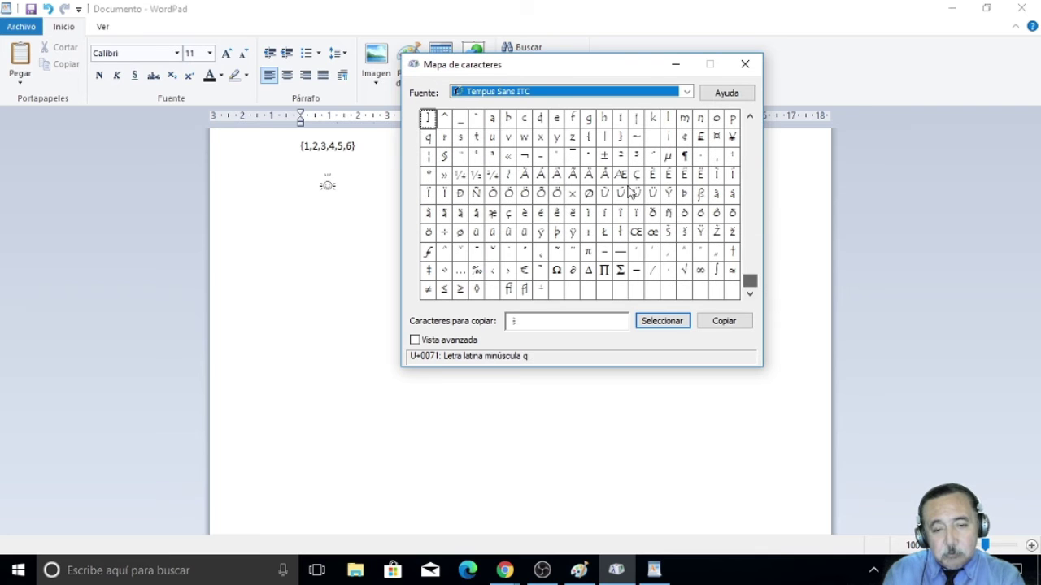
# Step: Browse the Sylfaen characters in the character map, and view the Yu Gothic set as well
pyautogui.click(686, 94)
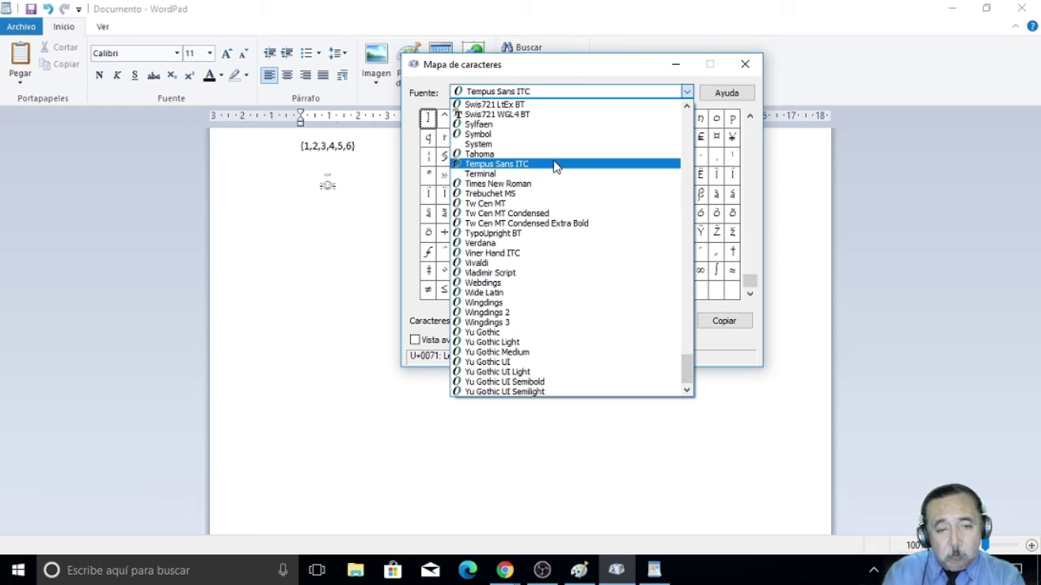
pyautogui.click(531, 132)
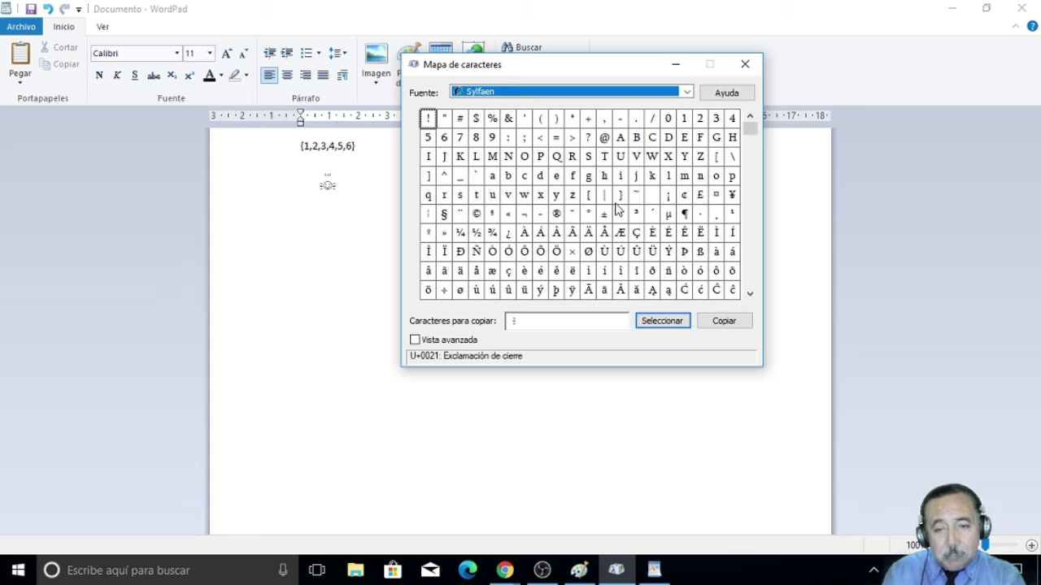
pyautogui.moveTo(750, 130); pyautogui.dragTo(755, 302)
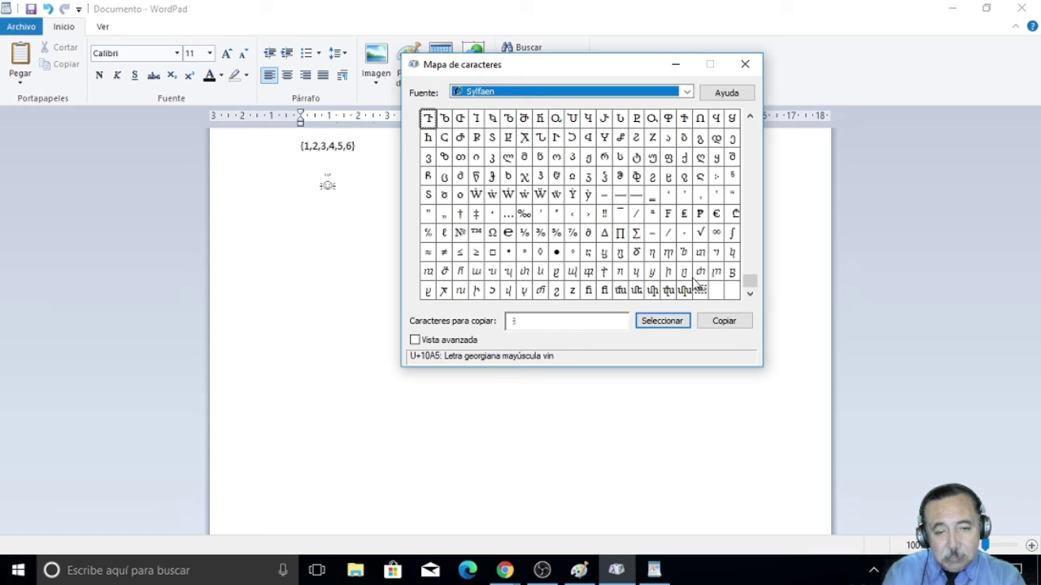
pyautogui.moveTo(749, 291); pyautogui.dragTo(748, 130)
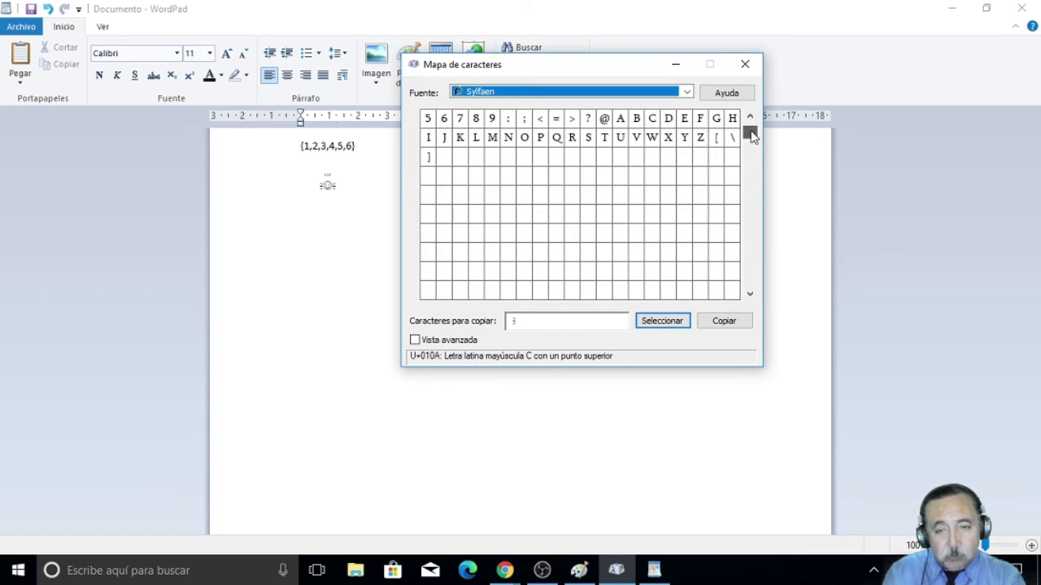
pyautogui.click(687, 92)
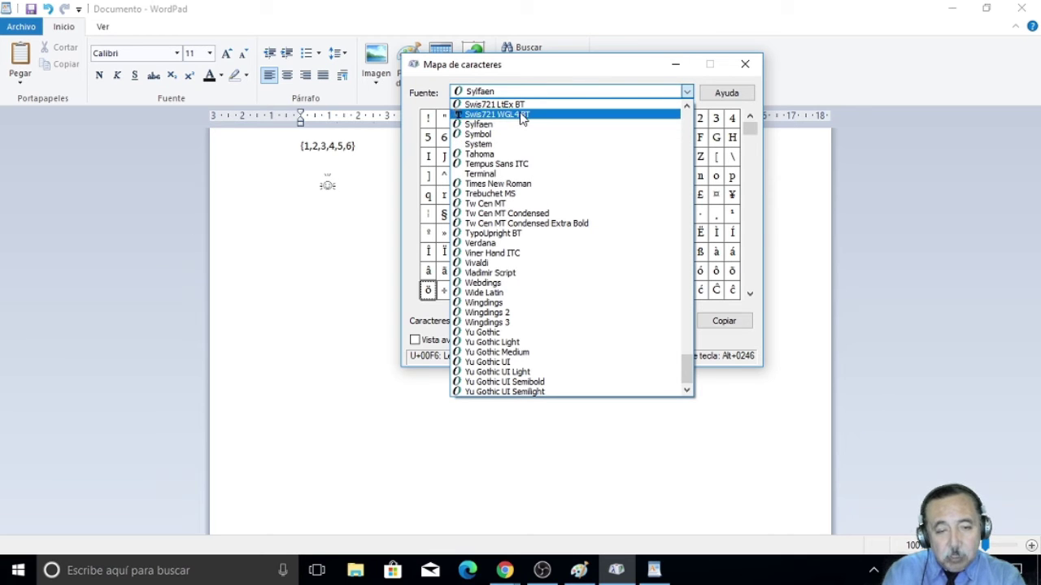
pyautogui.click(517, 331)
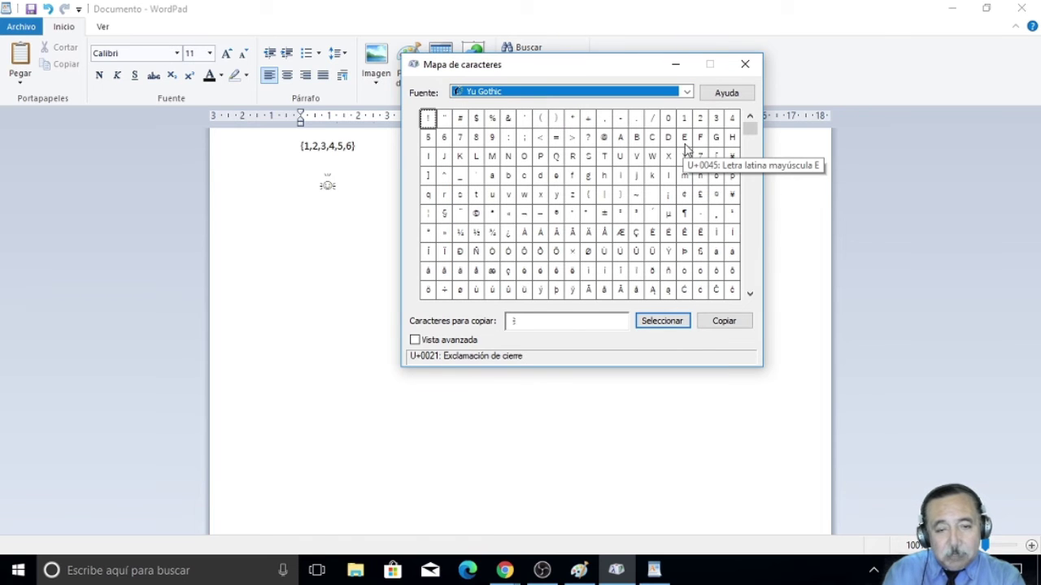
# Step: Set the character map's font to Arial
pyautogui.click(687, 95)
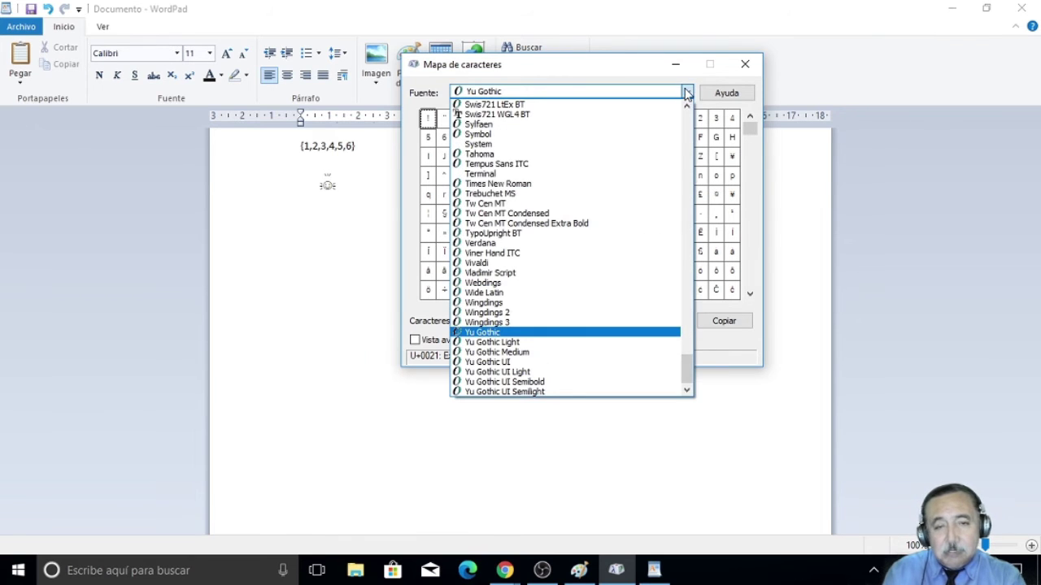
pyautogui.click(687, 353)
pyautogui.moveTo(690, 324); pyautogui.dragTo(690, 104)
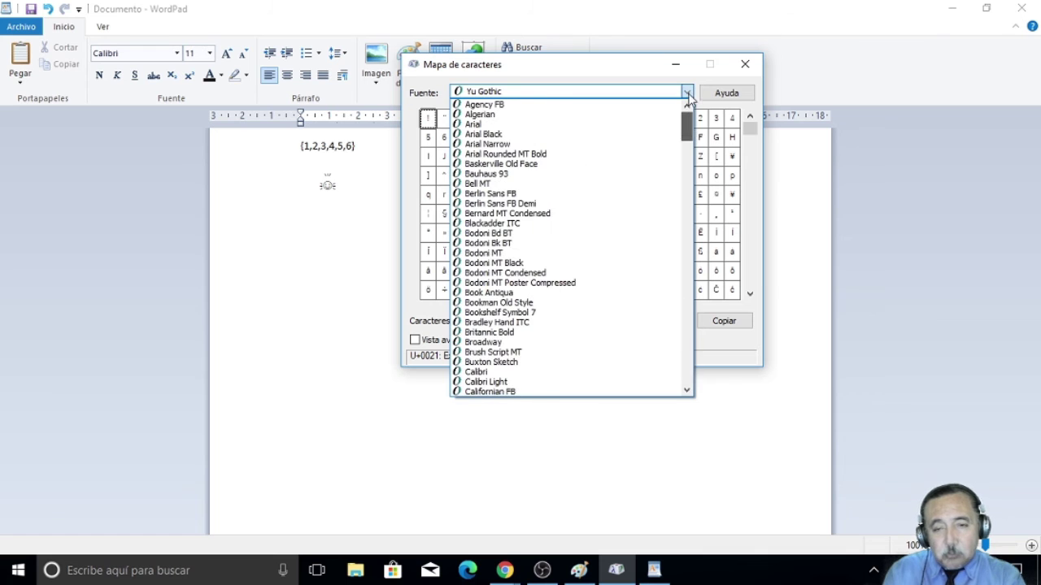
pyautogui.click(488, 123)
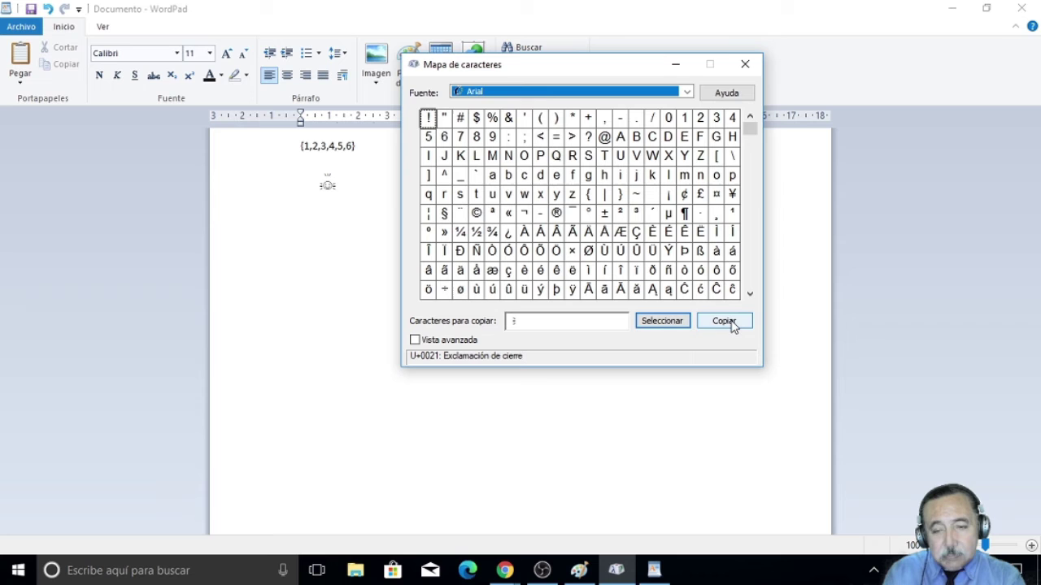
pyautogui.click(335, 287)
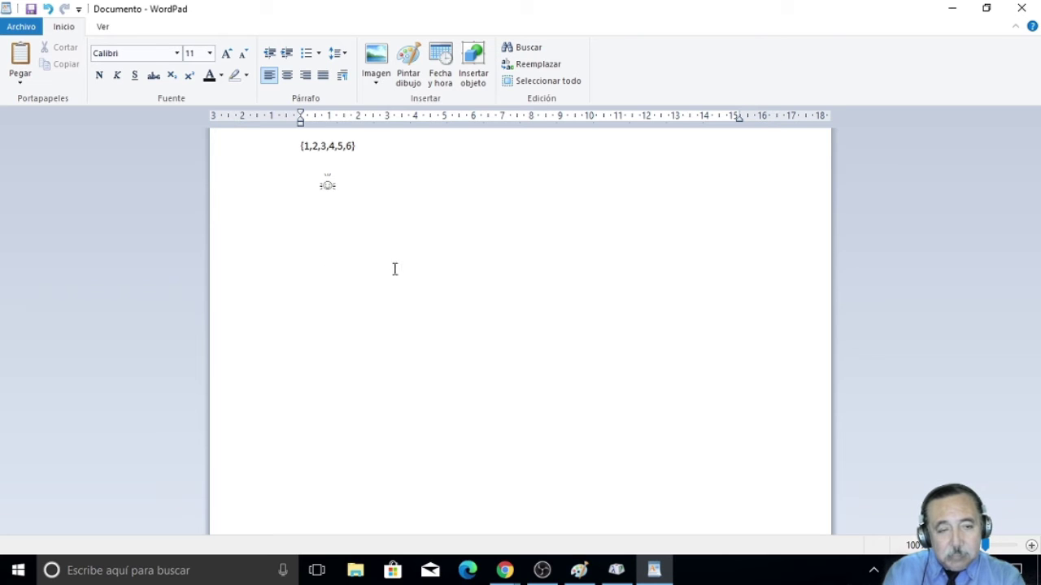
pyautogui.click(616, 570)
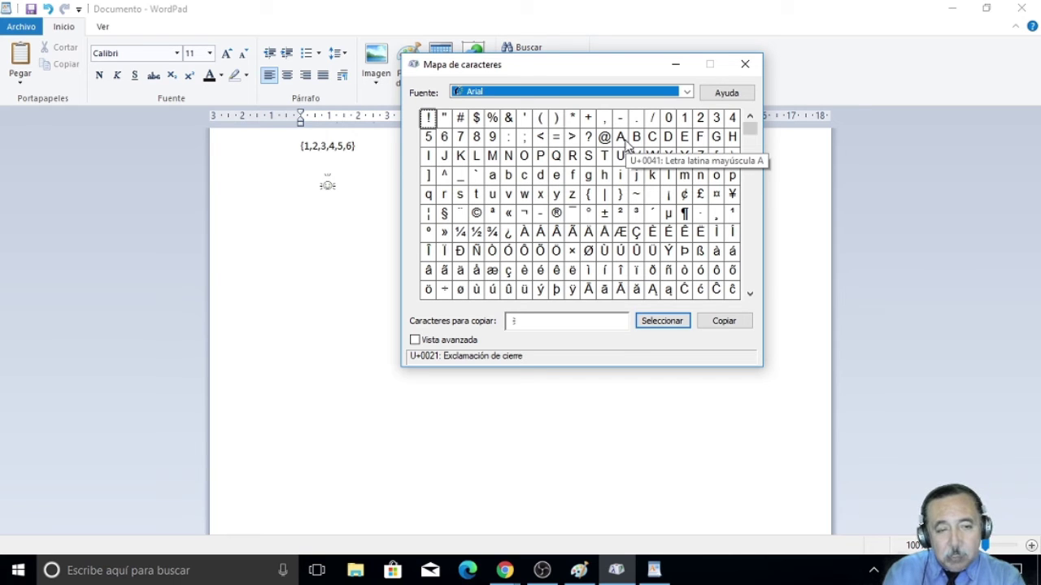
# Step: Copy the Arial capital E from the character map and paste it in the document below the small symbols, without an extra line
pyautogui.click(684, 137)
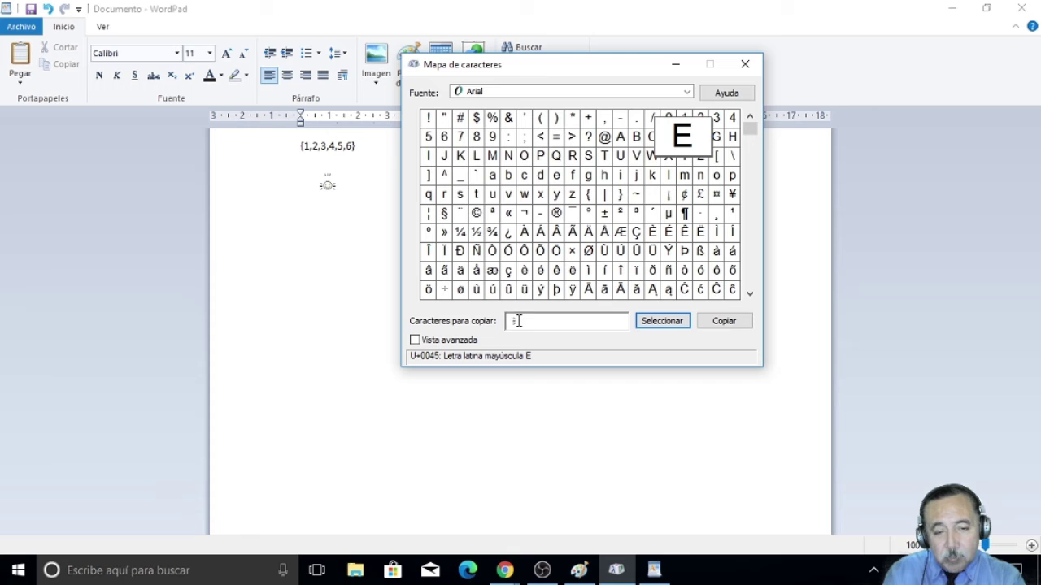
pyautogui.click(663, 322)
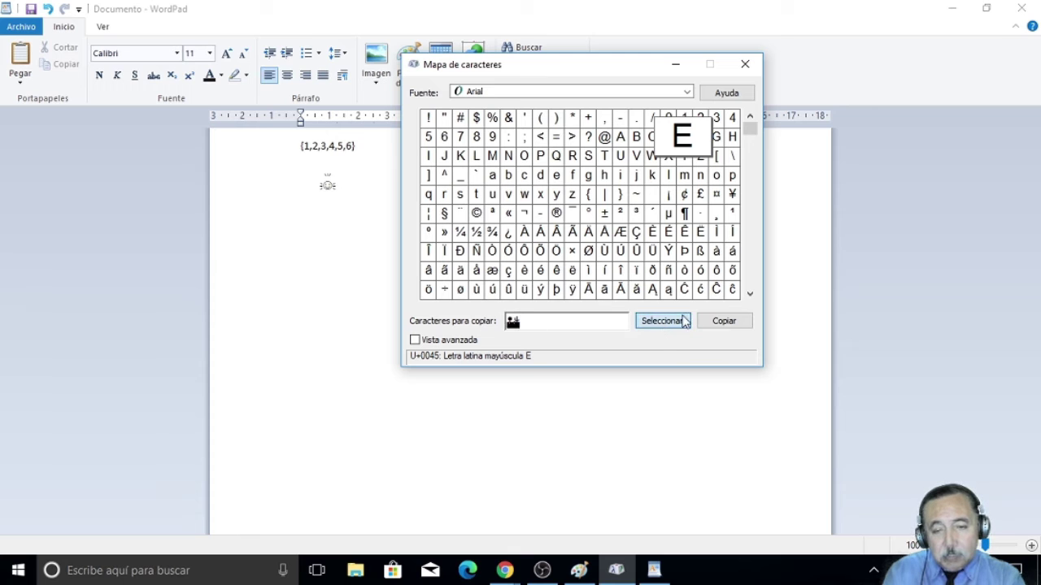
pyautogui.click(733, 322)
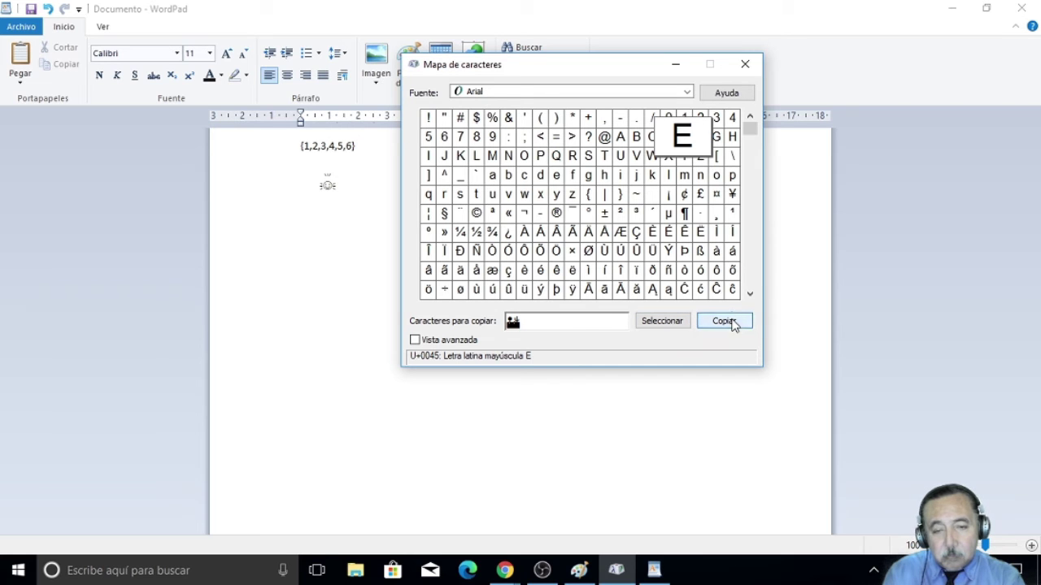
pyautogui.click(316, 228)
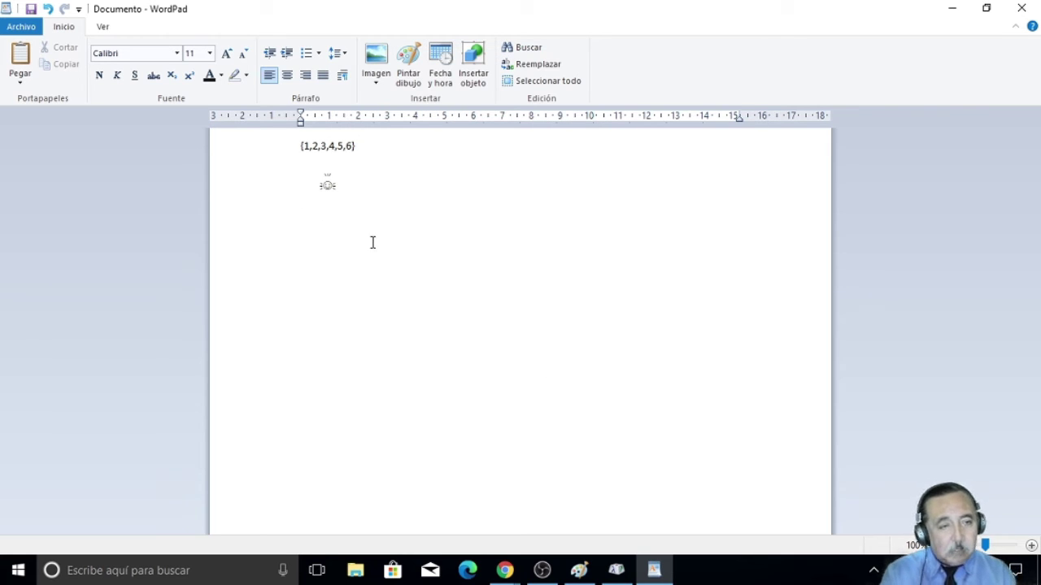
pyautogui.hotkey('ctrl', 'v')
pyautogui.press('Return')
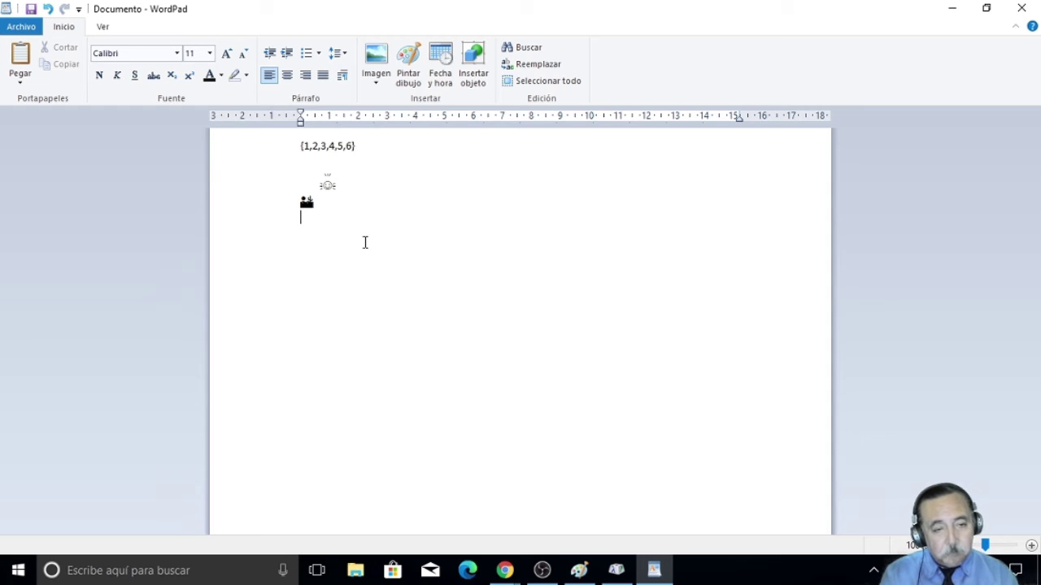
pyautogui.press('BackSpace')
# Step: Change the font of the pasted character in the document to Arial
pyautogui.moveTo(322, 210); pyautogui.dragTo(265, 198)
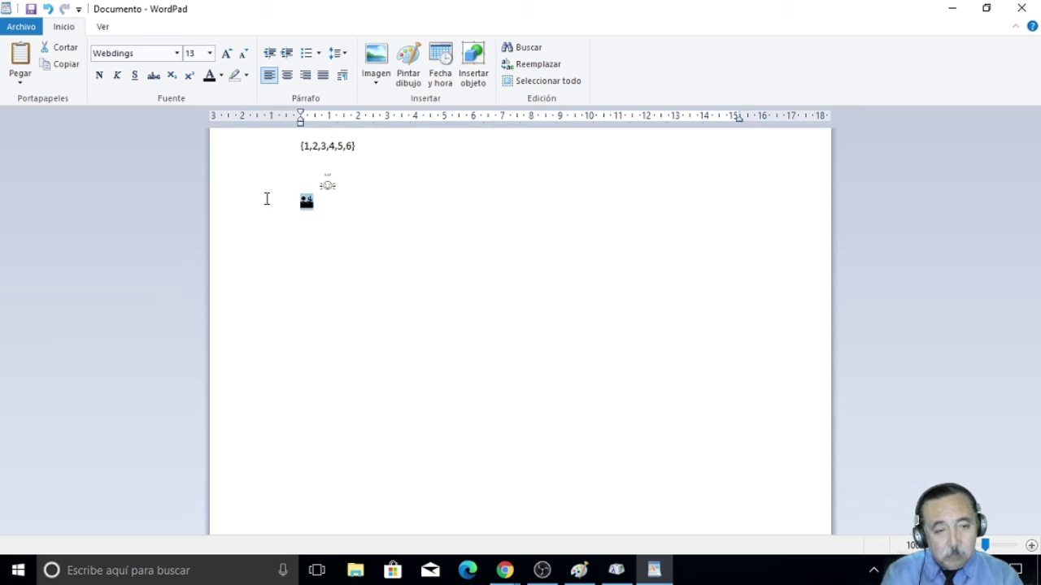
pyautogui.click(177, 55)
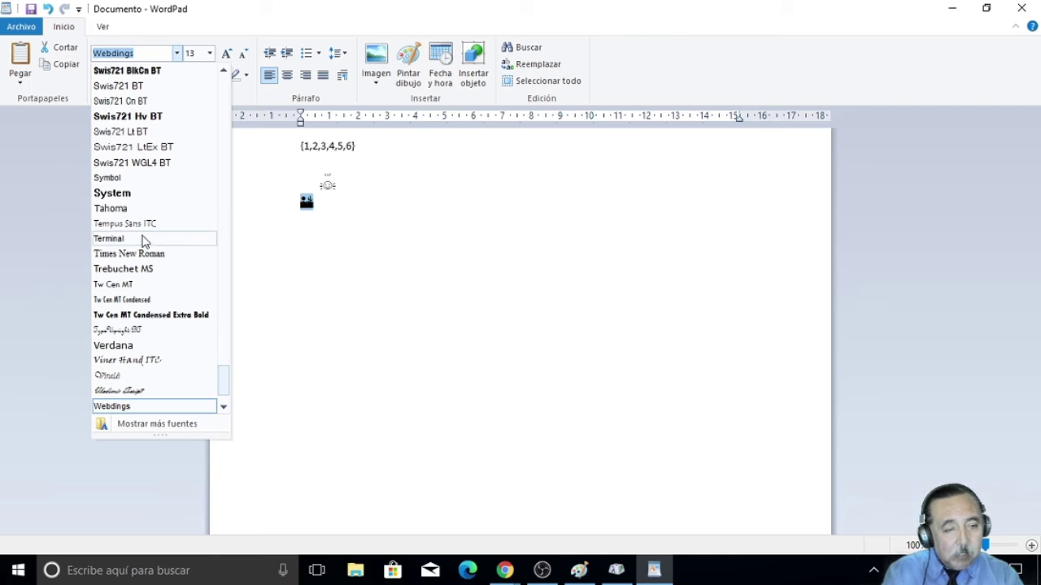
pyautogui.scroll(20, 158, 203)
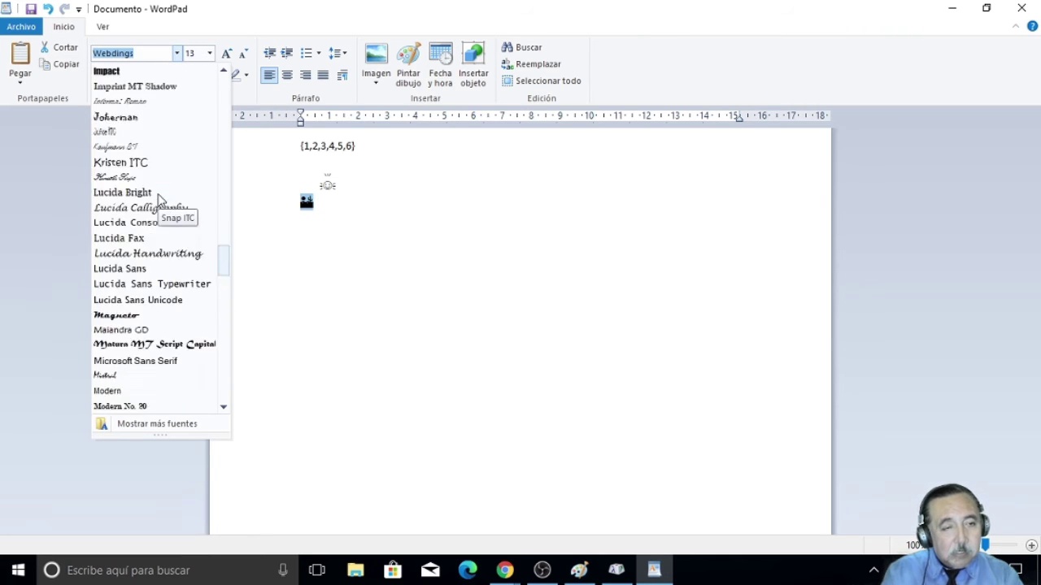
pyautogui.scroll(15, 158, 201)
pyautogui.click(102, 195)
pyautogui.click(332, 205)
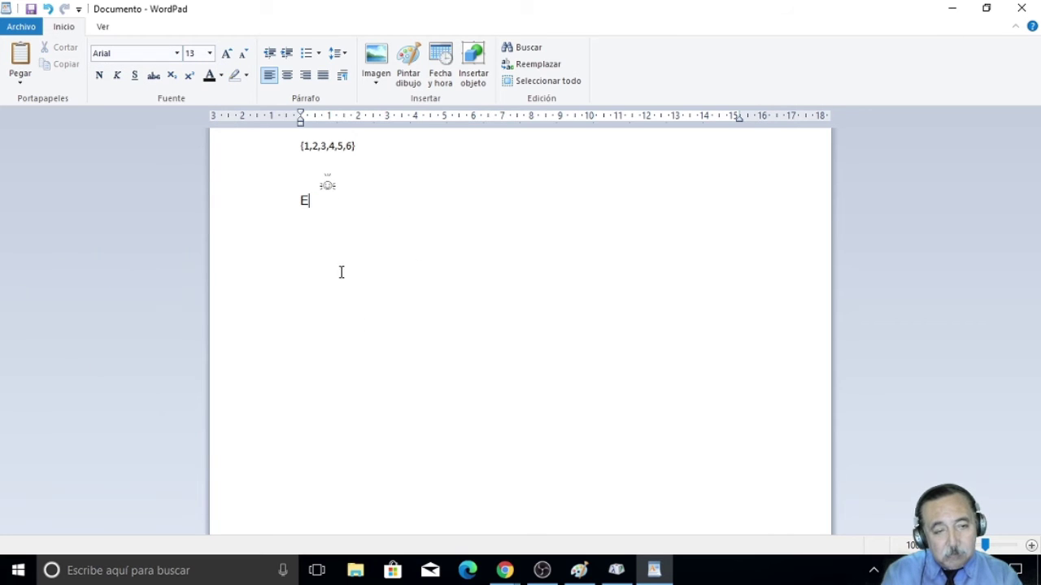
# Step: Copy the Arial lowercase s from the character map and insert it directly after the E, removing the extra line break
pyautogui.click(616, 570)
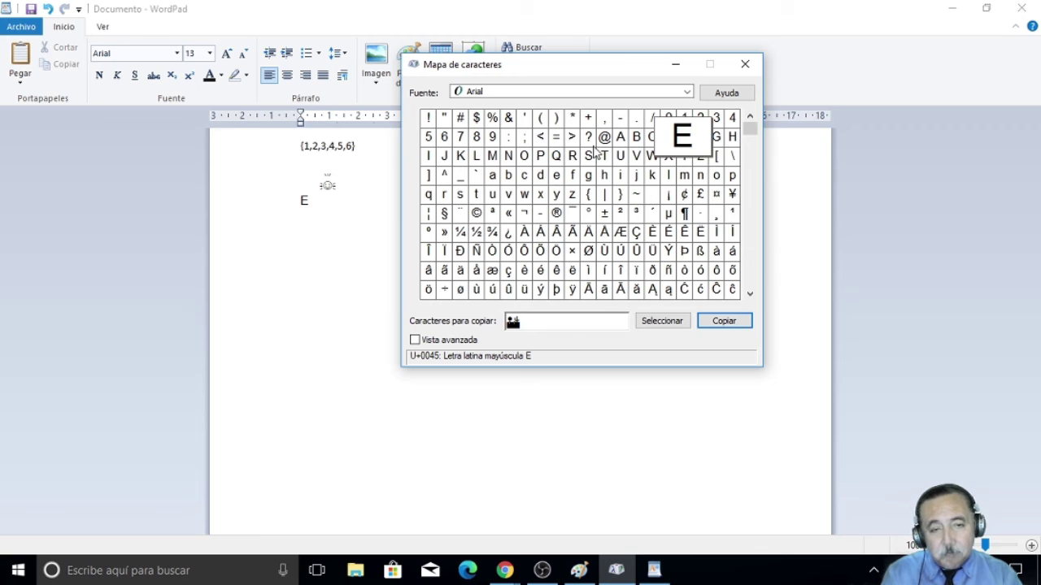
pyautogui.click(460, 195)
pyautogui.click(662, 321)
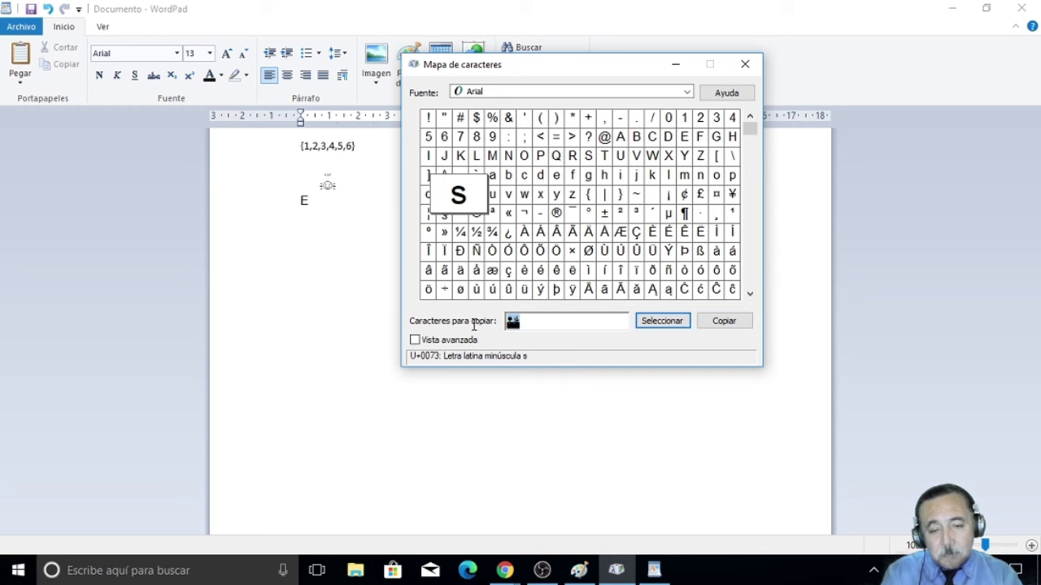
pyautogui.click(726, 322)
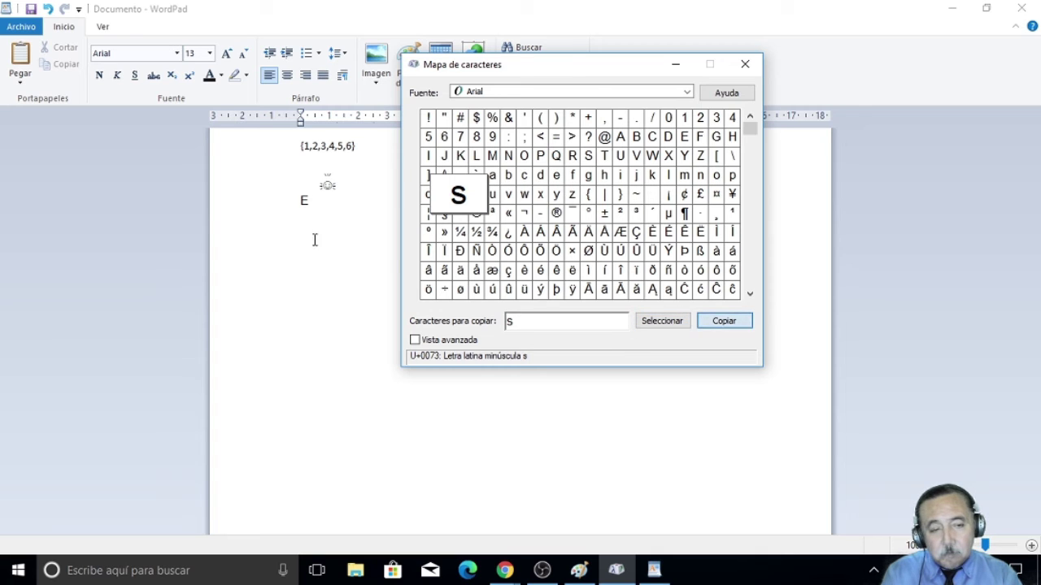
pyautogui.click(337, 214)
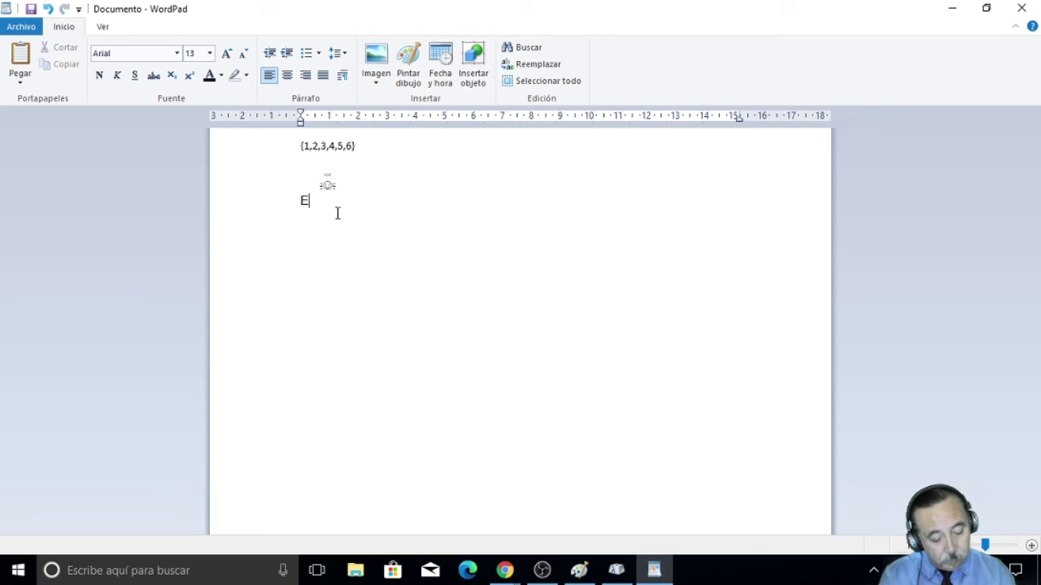
pyautogui.write('s')
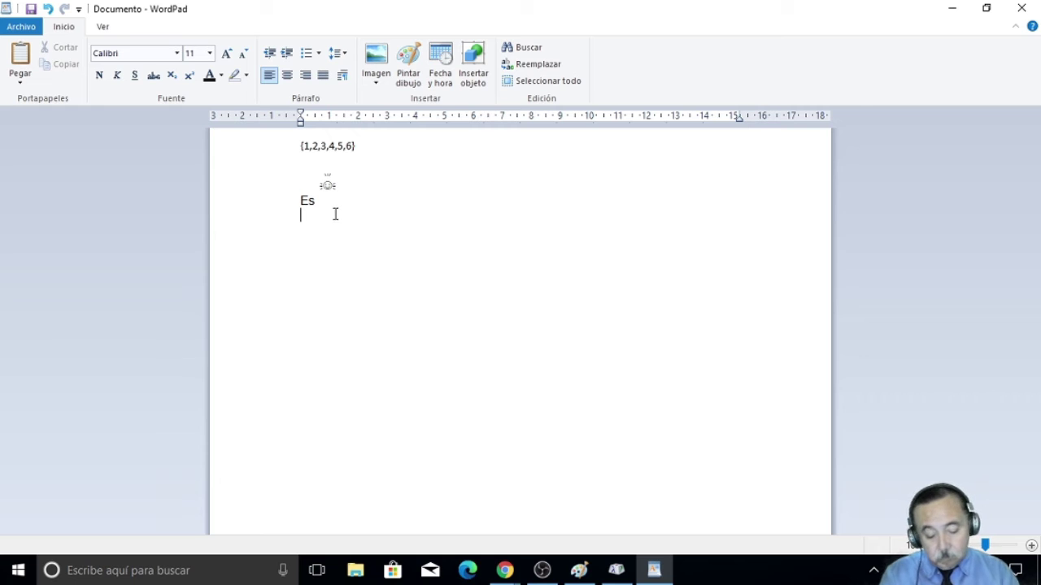
pyautogui.press('BackSpace')
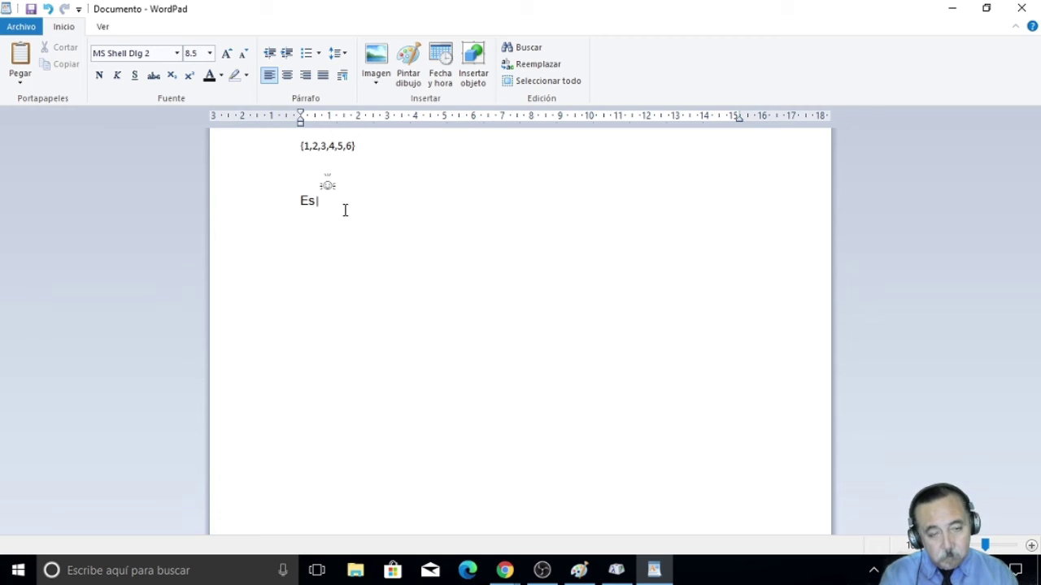
# Step: Copy the Arial lowercase u from the character map and insert it after "Es" in the document, separated by a space
pyautogui.click(616, 570)
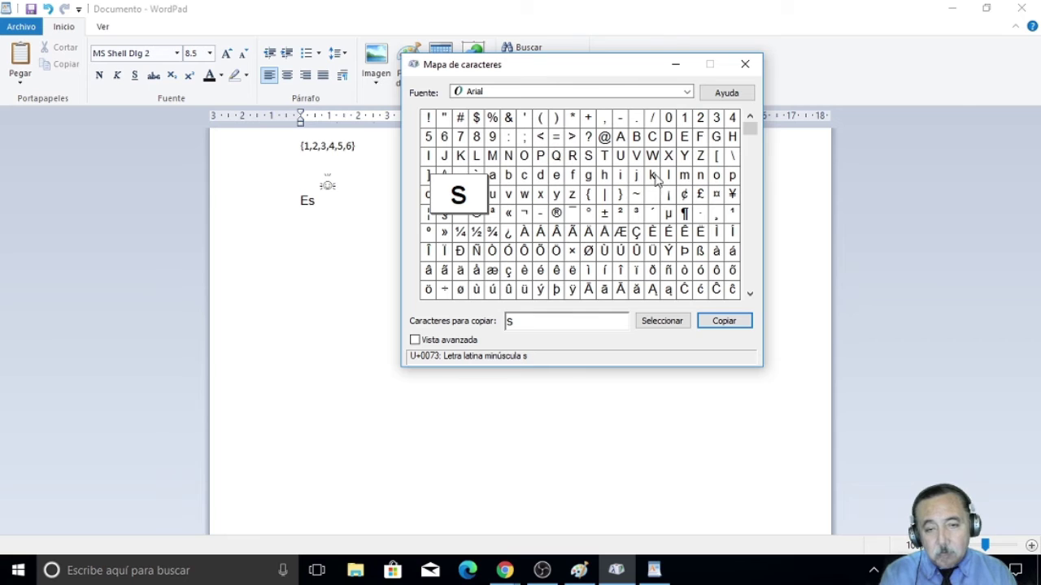
pyautogui.click(492, 194)
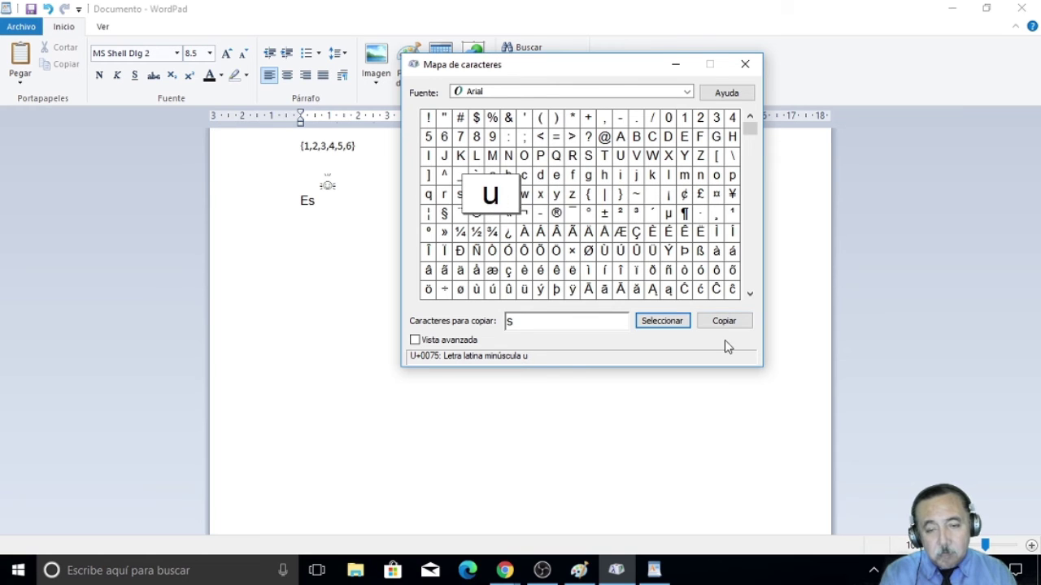
pyautogui.doubleClick(609, 321)
pyautogui.click(663, 320)
pyautogui.click(723, 321)
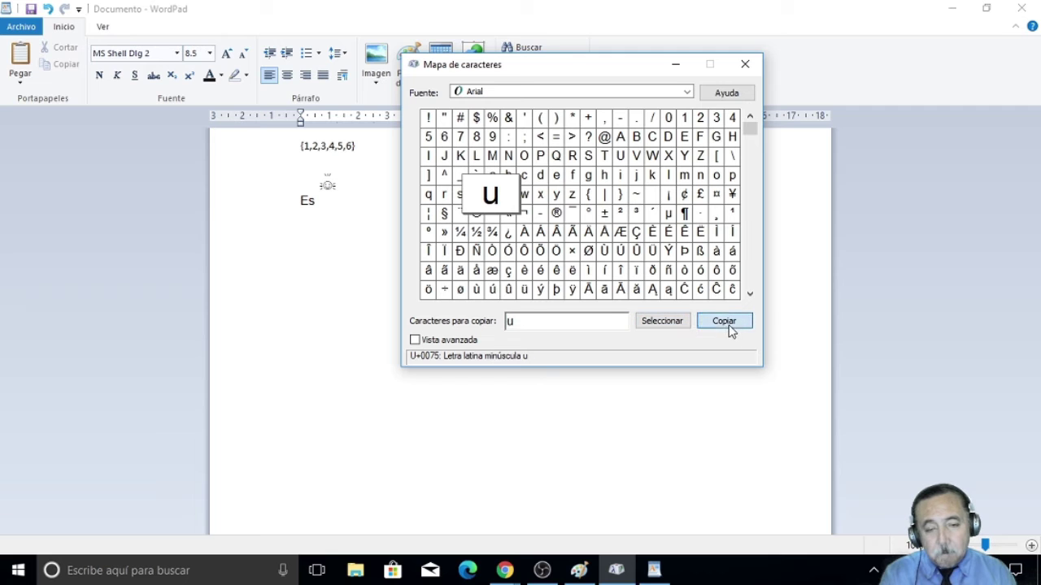
pyautogui.click(372, 211)
pyautogui.write('u')
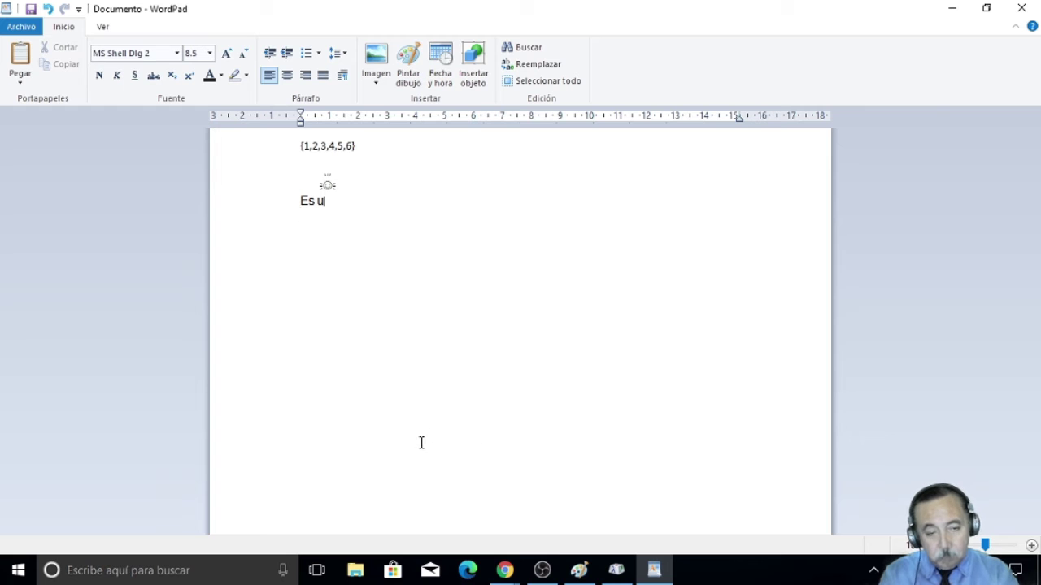
# Step: Copy the Arial lowercase n from the character map and insert it directly after "Es u", removing the extra line break
pyautogui.click(616, 571)
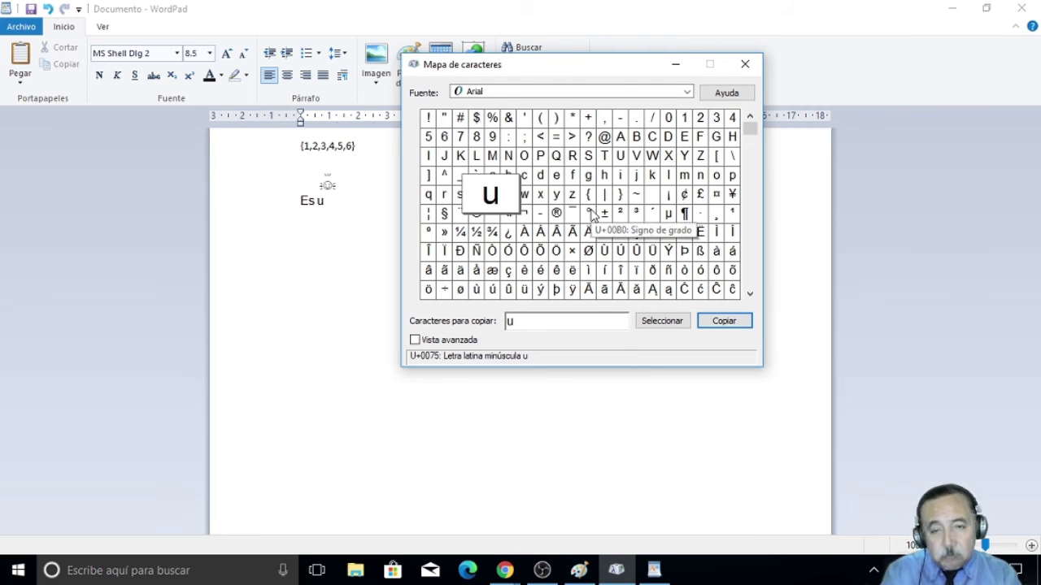
pyautogui.click(700, 175)
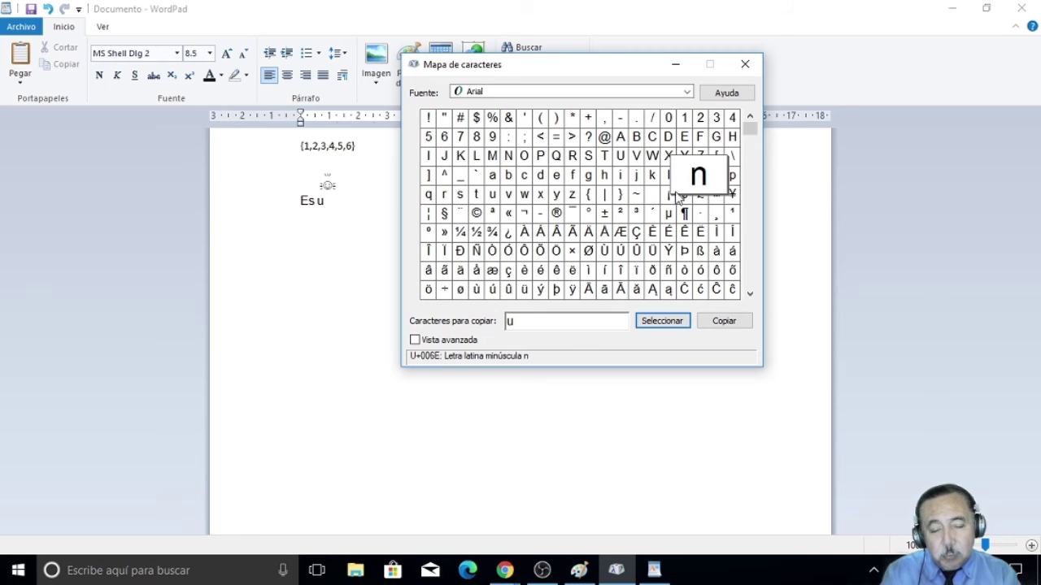
pyautogui.moveTo(561, 322); pyautogui.dragTo(476, 323)
pyautogui.hotkey('ctrl', 'c')
pyautogui.click(646, 322)
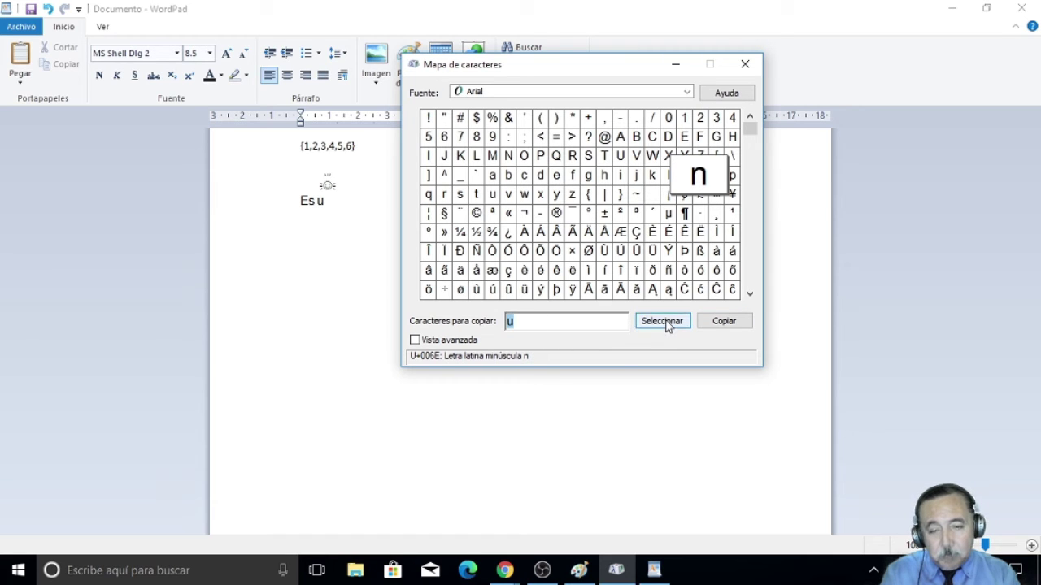
pyautogui.click(721, 323)
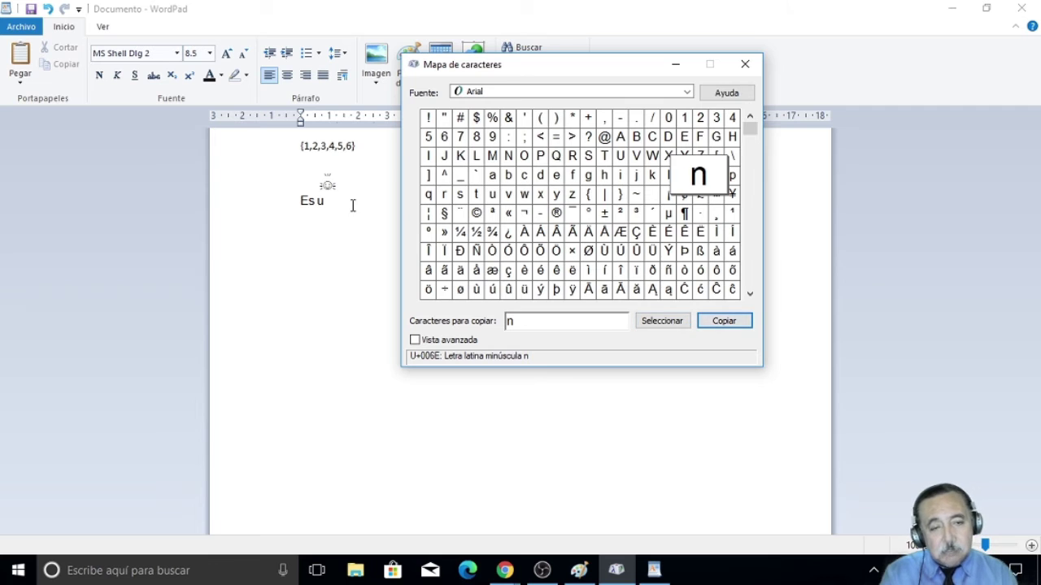
pyautogui.click(353, 205)
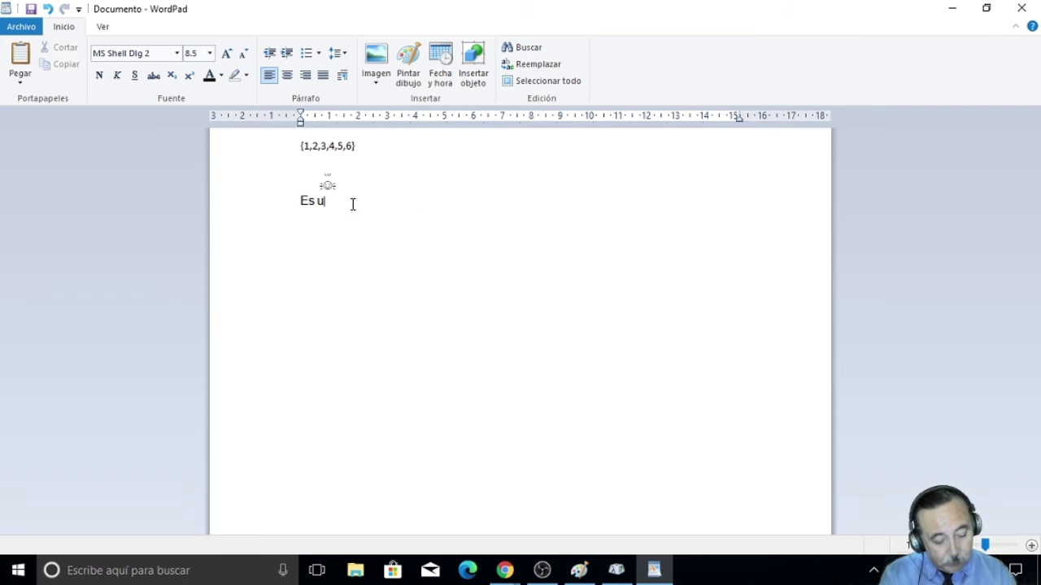
pyautogui.write('n')
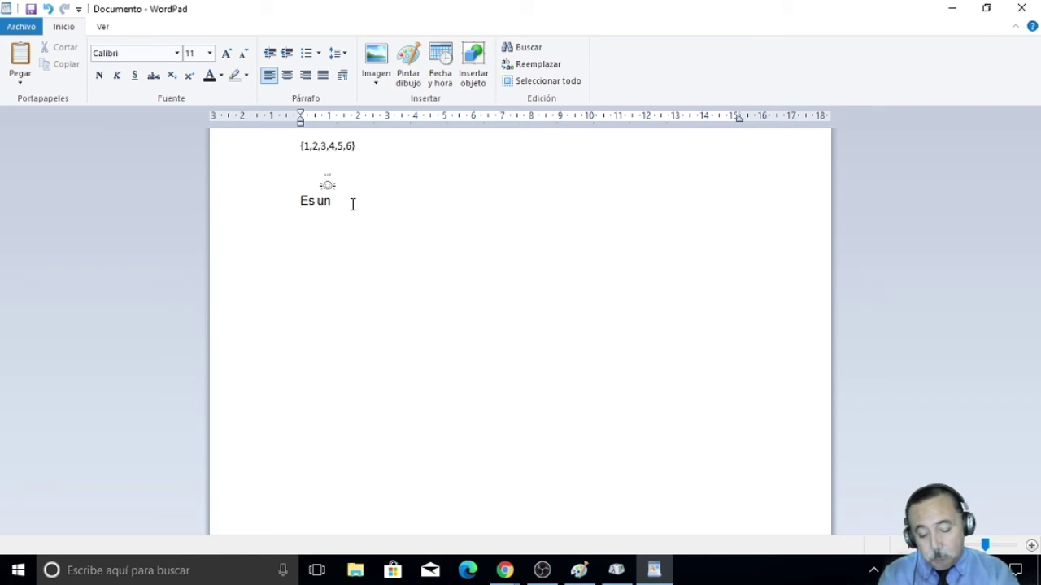
pyautogui.press('BackSpace')
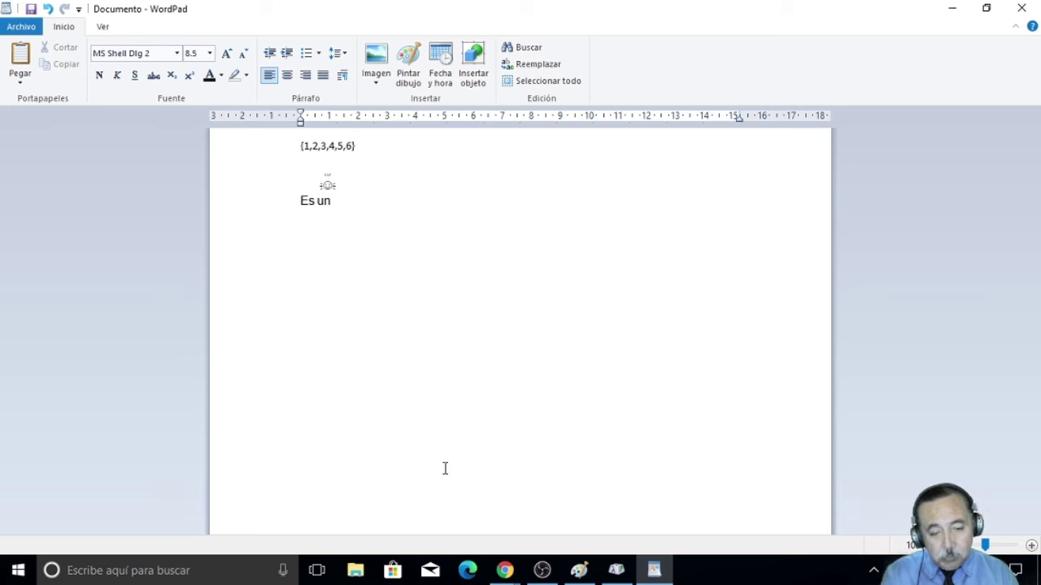
# Step: Copy the Arial lowercase a from the character map and append it to "Es un" in the document, without an extra line
pyautogui.click(616, 570)
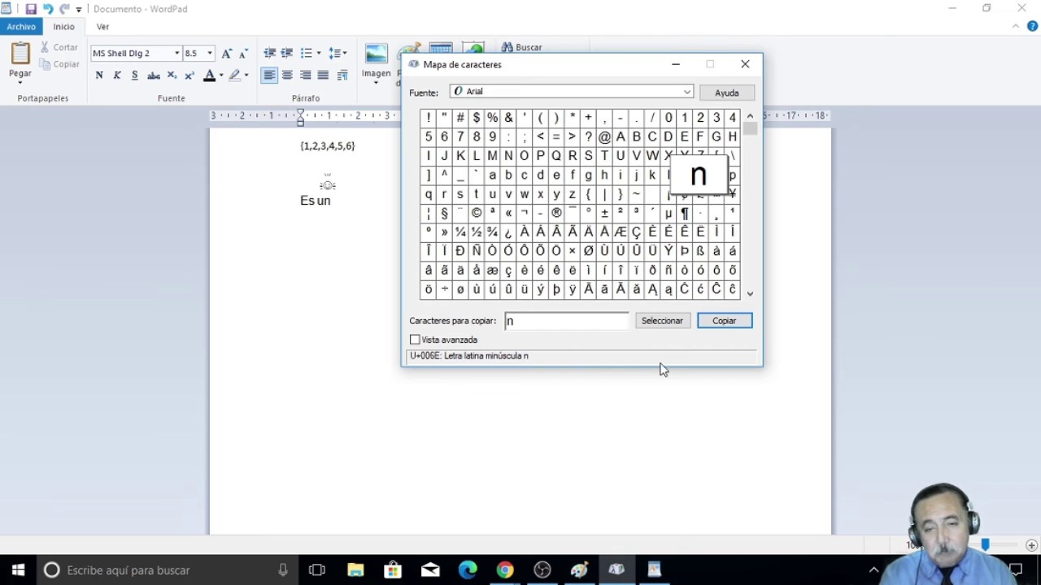
pyautogui.click(492, 175)
pyautogui.click(661, 320)
pyautogui.click(724, 320)
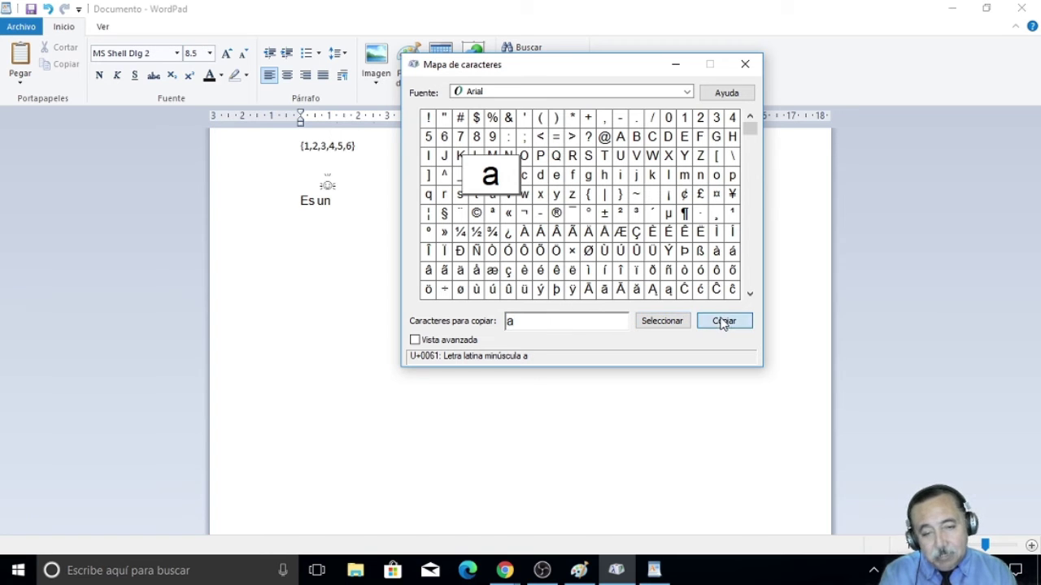
pyautogui.click(345, 205)
pyautogui.write('a')
pyautogui.press('Return')
pyautogui.press('BackSpace')
pyautogui.press('BackSpace')
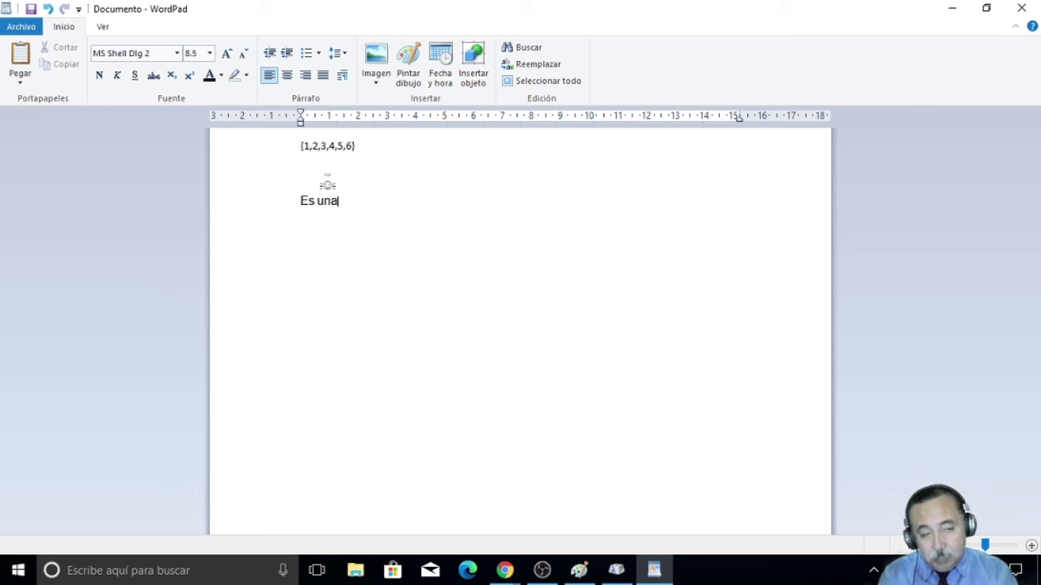
# Step: Copy the Arial lowercase m from the character map and insert it after "Es una" with a space before it, removing the extra line break
pyautogui.click(617, 570)
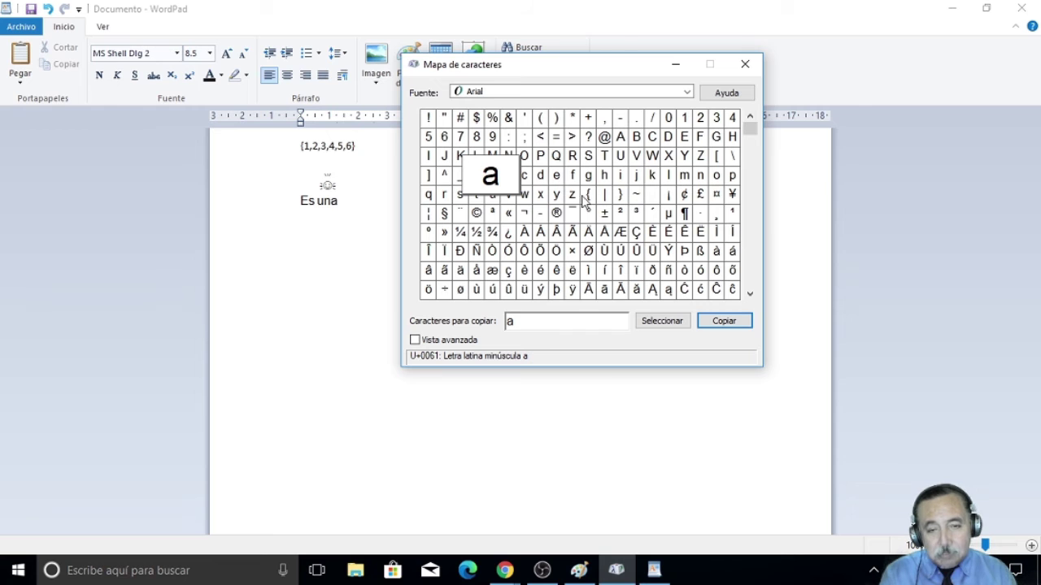
pyautogui.click(683, 177)
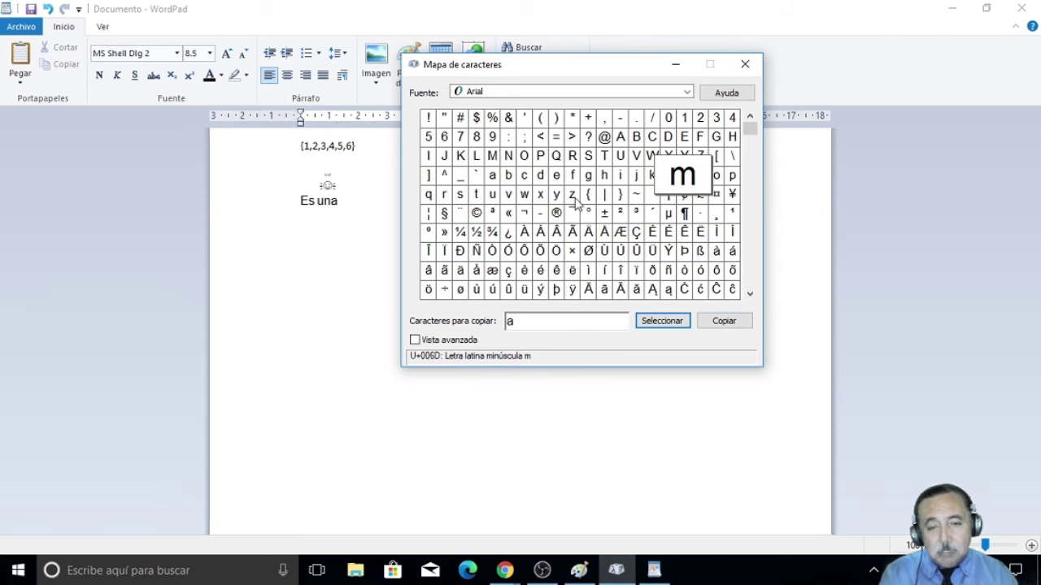
pyautogui.moveTo(541, 323); pyautogui.dragTo(634, 327)
pyautogui.click(665, 322)
pyautogui.click(736, 323)
pyautogui.click(373, 211)
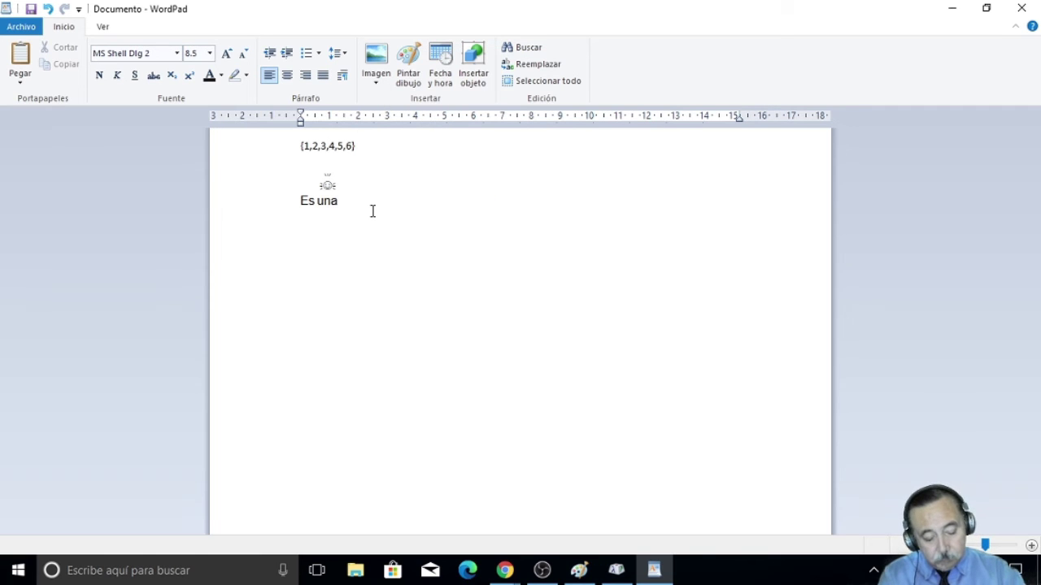
pyautogui.write('m')
pyautogui.press('BackSpace')
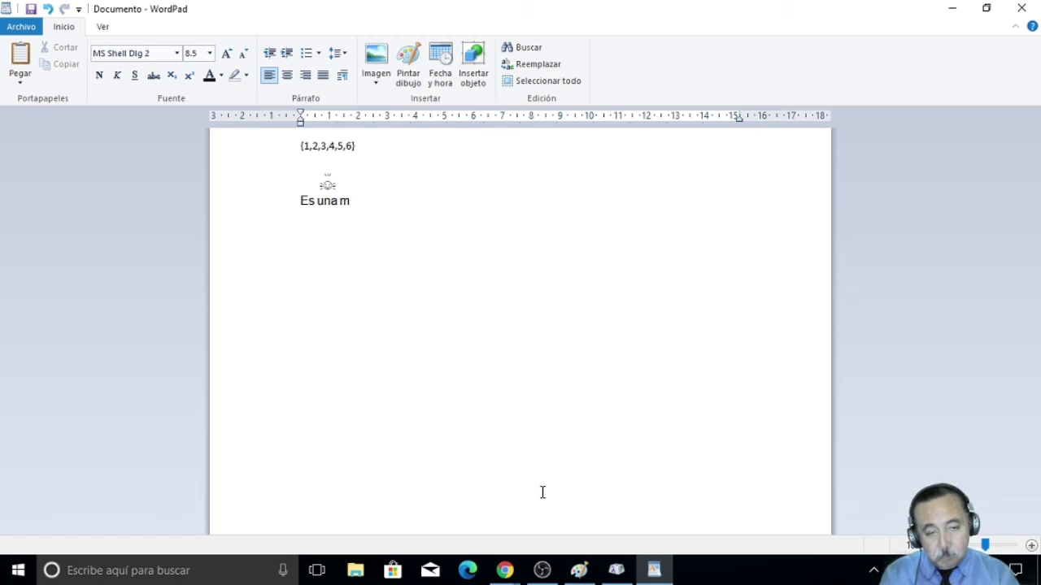
# Step: Copy the Arial lowercase u from the character map and paste it directly after the m of "Es una m", removing the extra line break
pyautogui.click(615, 574)
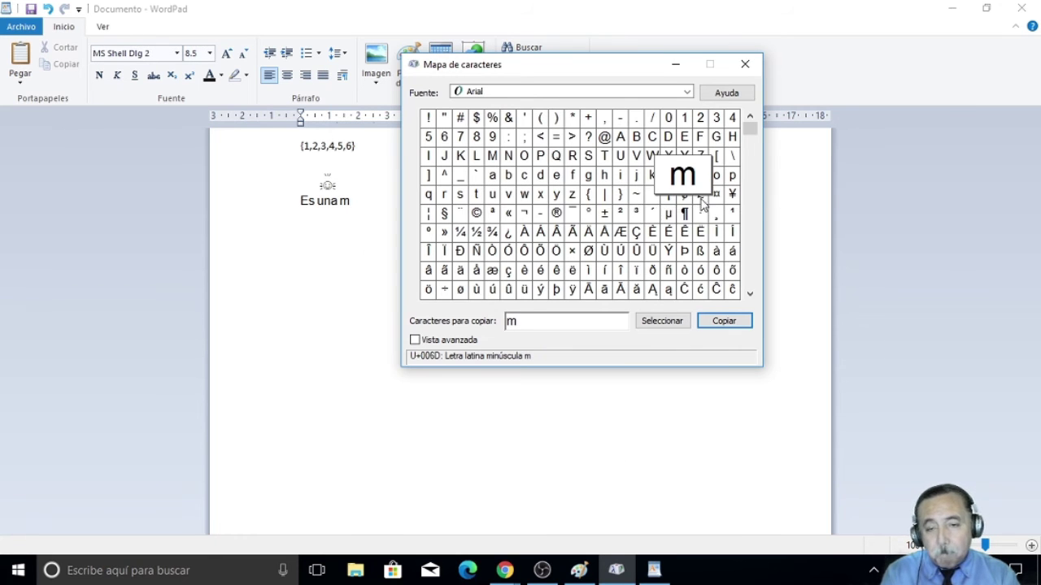
pyautogui.click(492, 194)
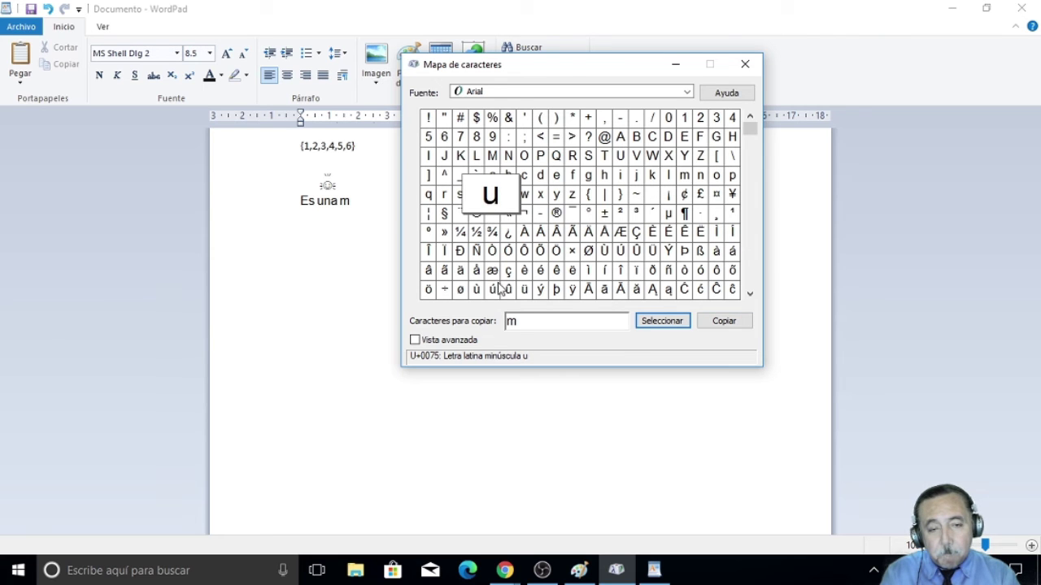
pyautogui.doubleClick(513, 323)
pyautogui.click(661, 321)
pyautogui.click(704, 321)
pyautogui.click(367, 206)
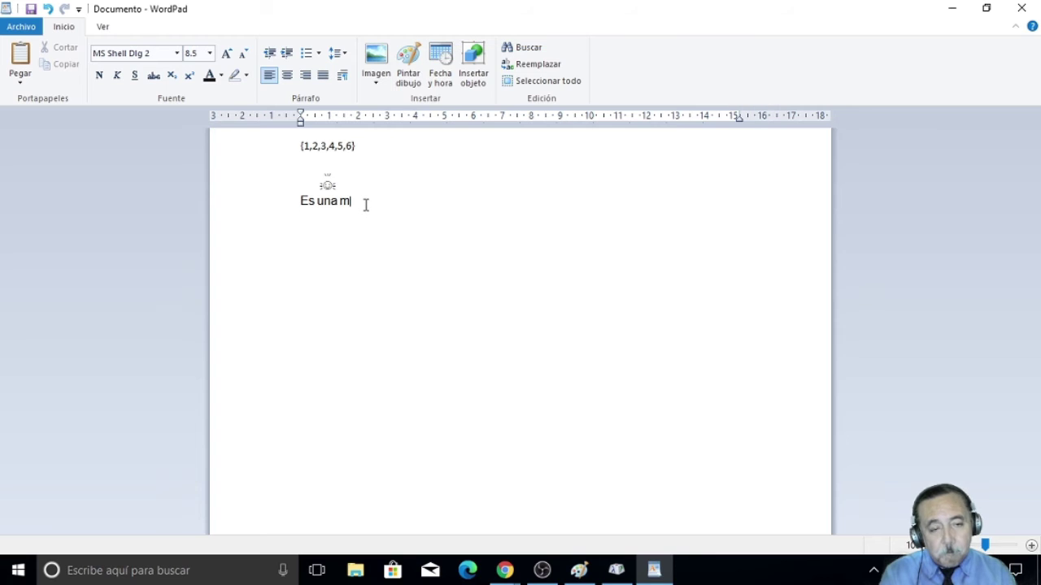
pyautogui.hotkey('ctrl', 'v')
pyautogui.press('BackSpace')
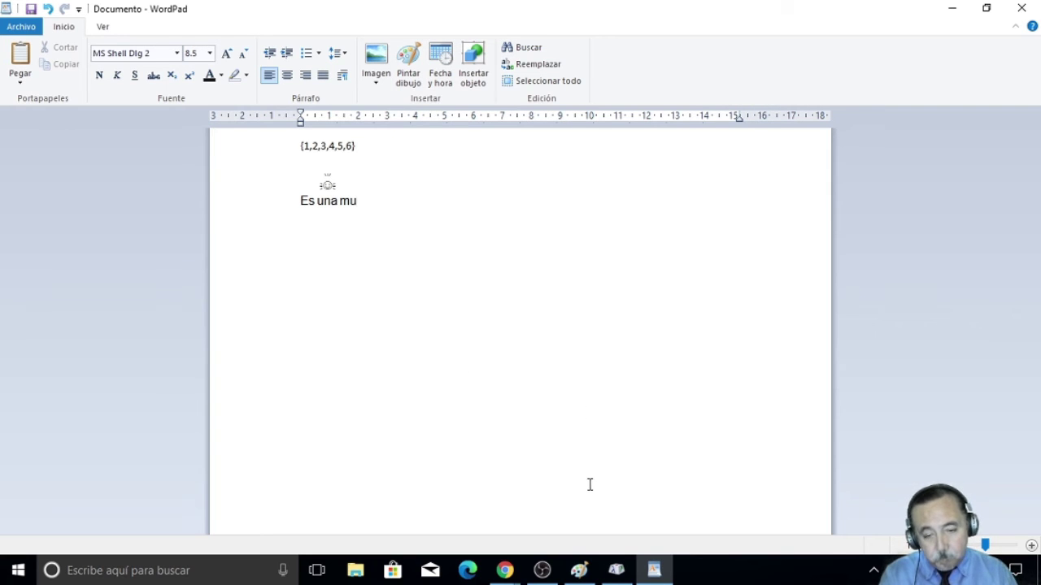
# Step: Copy the Arial lowercase e from the character map and insert it directly after "Es una mu" in the document
pyautogui.click(616, 570)
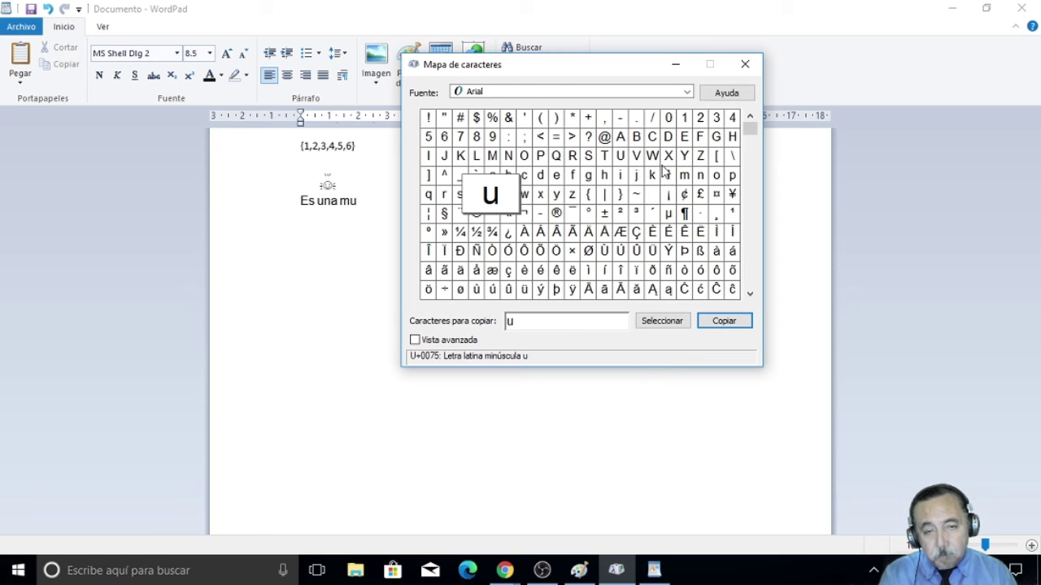
pyautogui.click(557, 177)
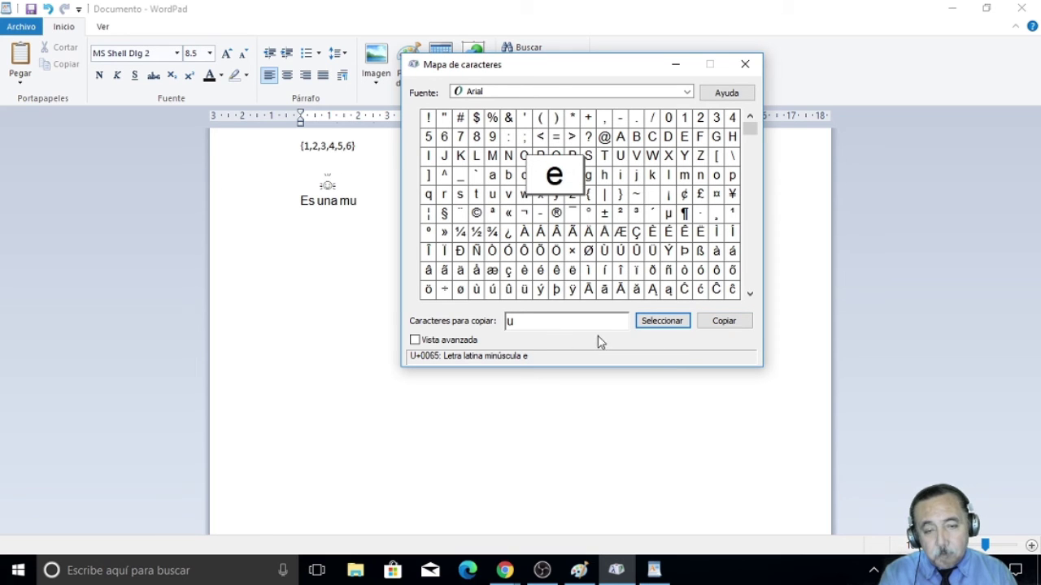
pyautogui.press('BackSpace')
pyautogui.write('e')
pyautogui.click(724, 321)
pyautogui.click(380, 201)
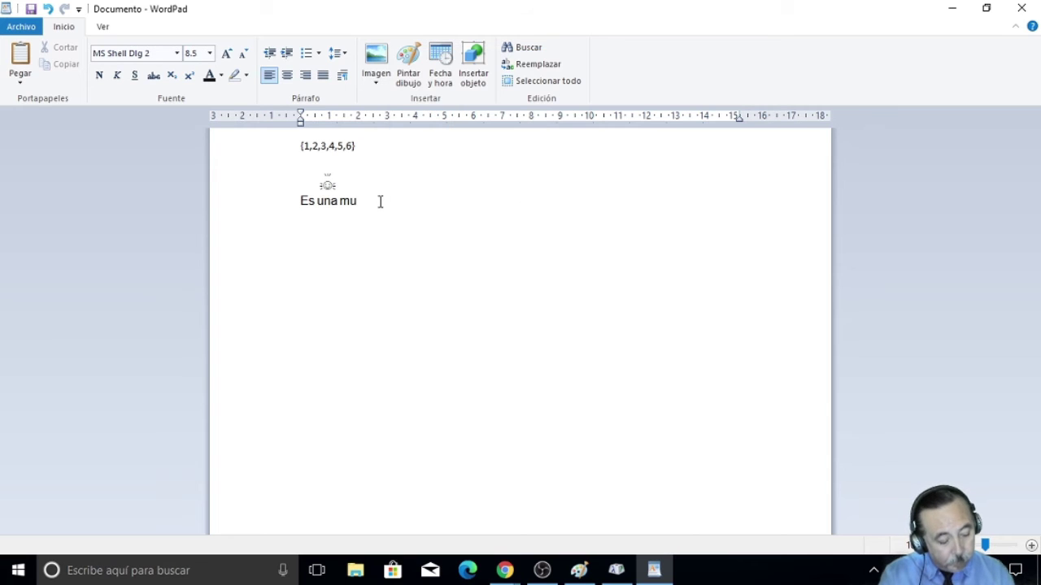
pyautogui.write('e')
pyautogui.press('Return')
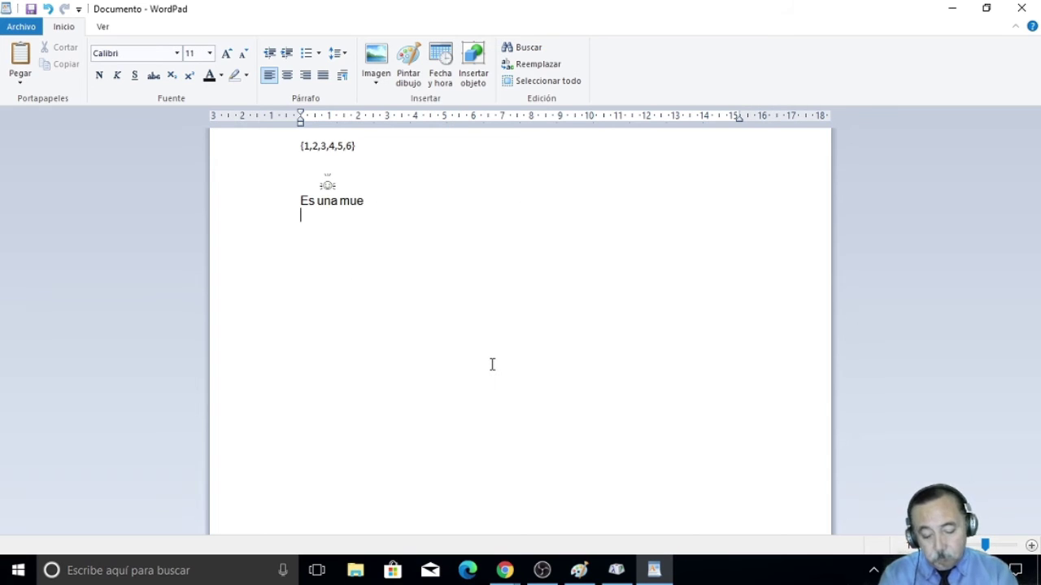
# Step: Copy the Arial lowercase s from the character map and insert it directly after "Es una mue", removing the extra line break
pyautogui.click(617, 570)
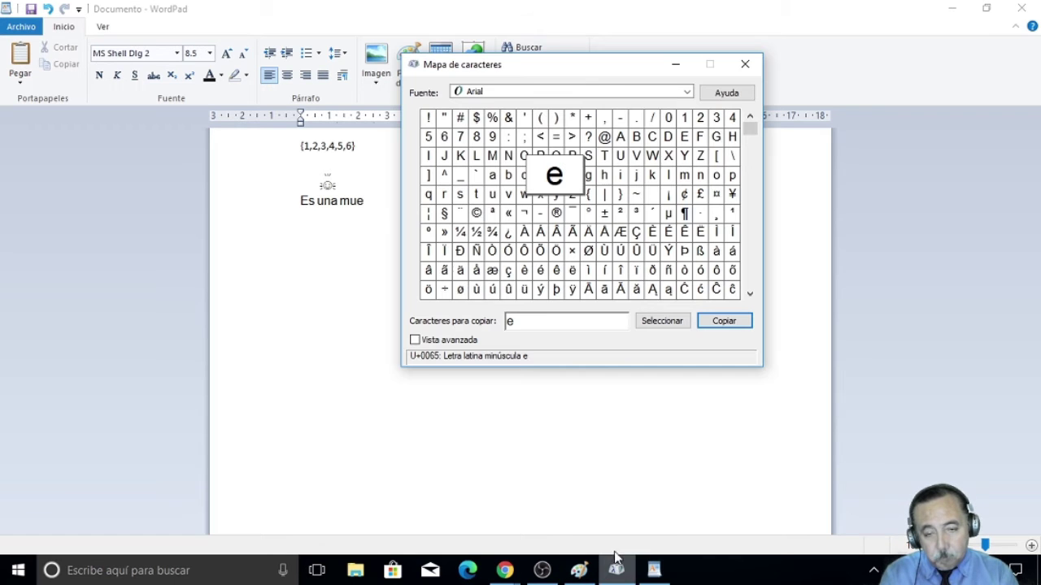
pyautogui.click(459, 195)
pyautogui.click(636, 323)
pyautogui.click(724, 322)
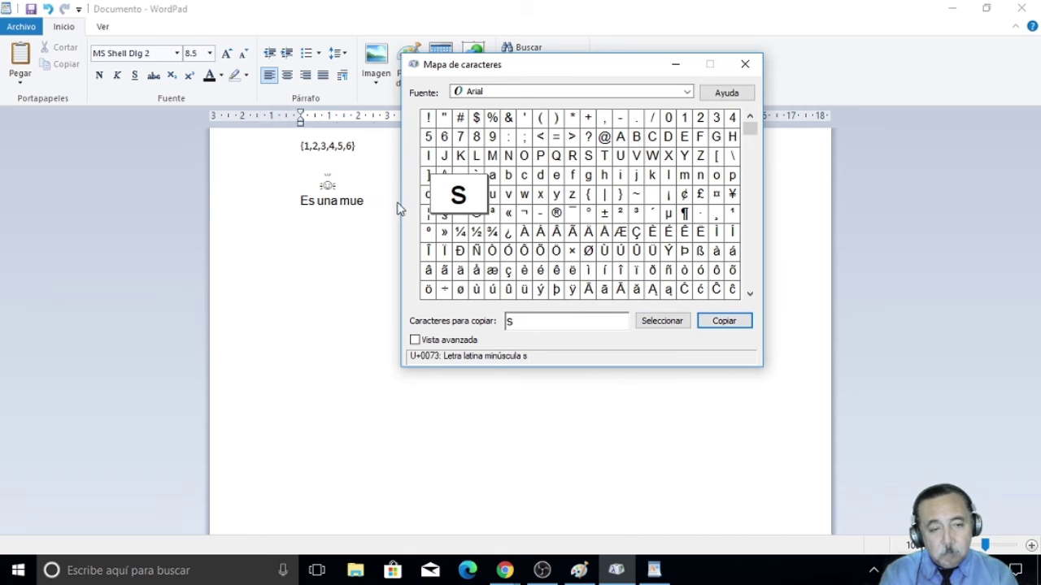
pyautogui.click(373, 198)
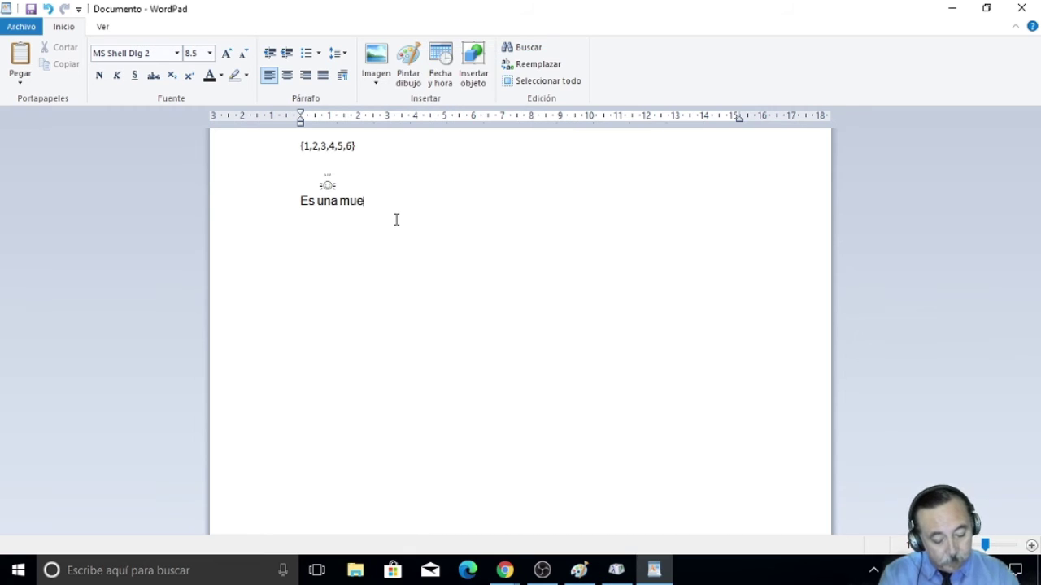
pyautogui.write('s')
pyautogui.press('BackSpace')
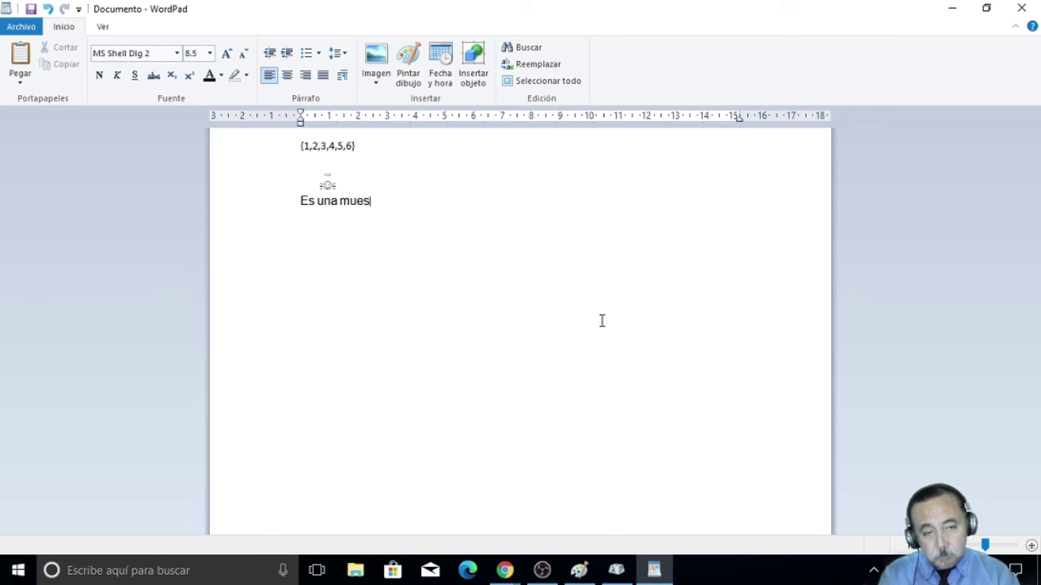
# Step: Copy the Arial lowercase t from the character map and insert it directly after "Es una mues", removing the extra line break
pyautogui.click(616, 570)
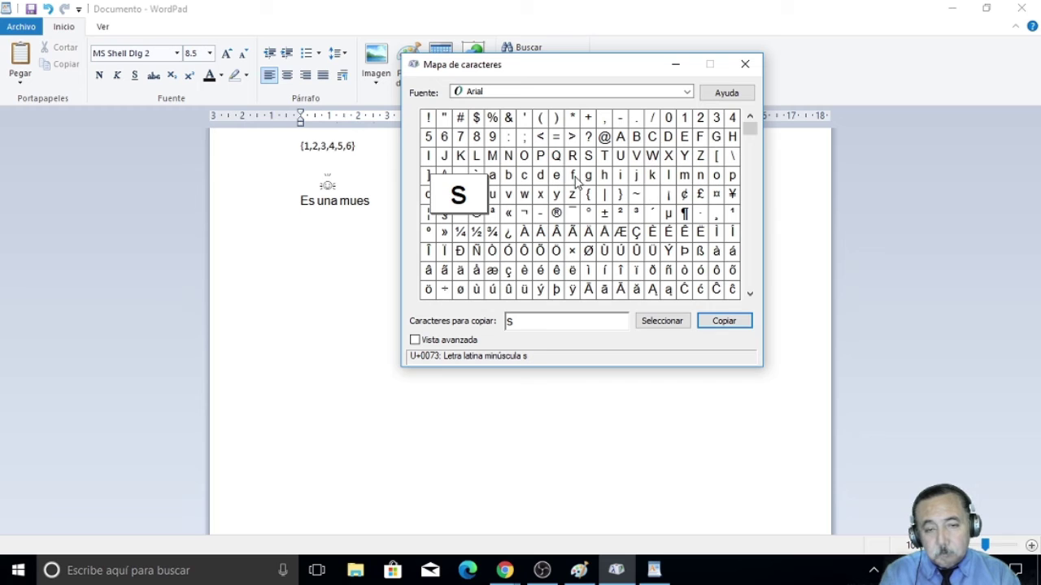
pyautogui.click(504, 197)
pyautogui.click(475, 195)
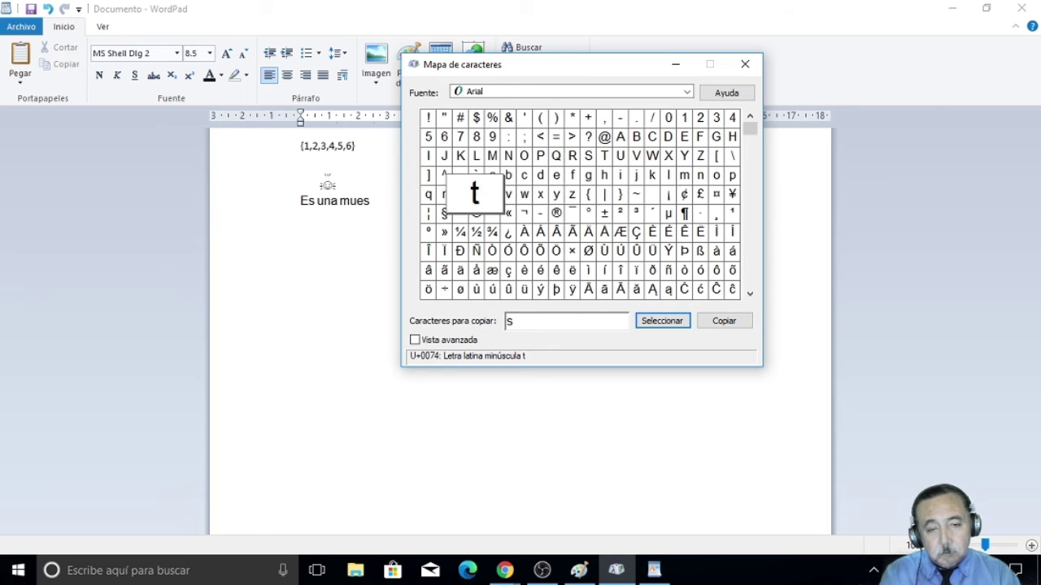
pyautogui.doubleClick(540, 322)
pyautogui.click(662, 321)
pyautogui.click(732, 320)
pyautogui.click(385, 203)
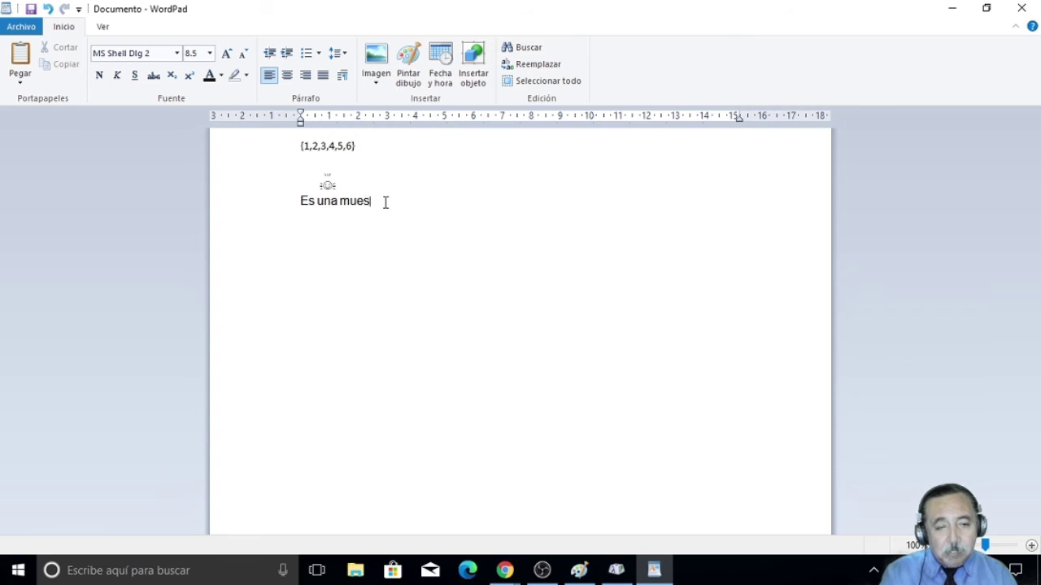
pyautogui.write('t')
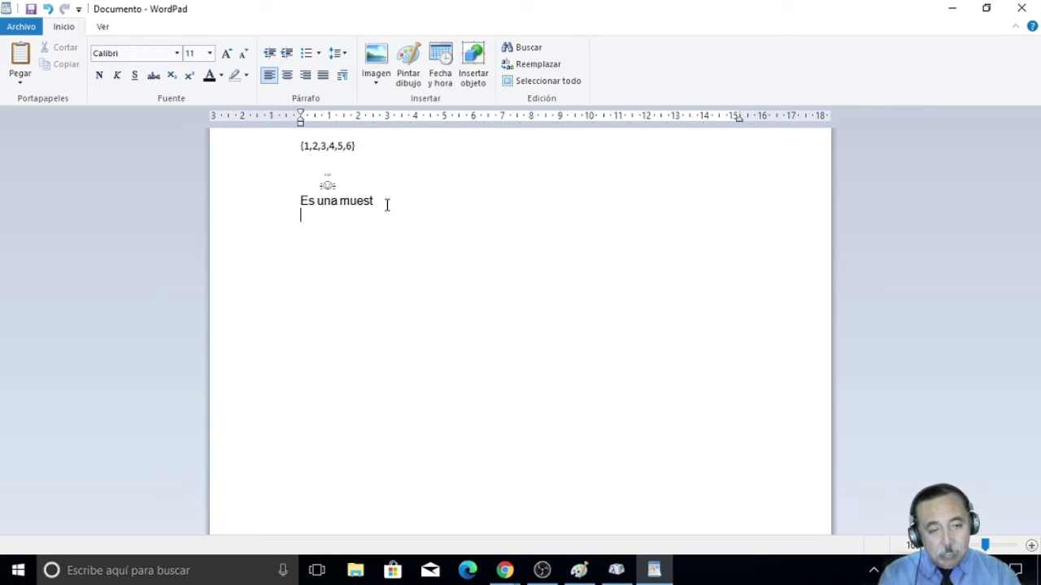
pyautogui.press('BackSpace')
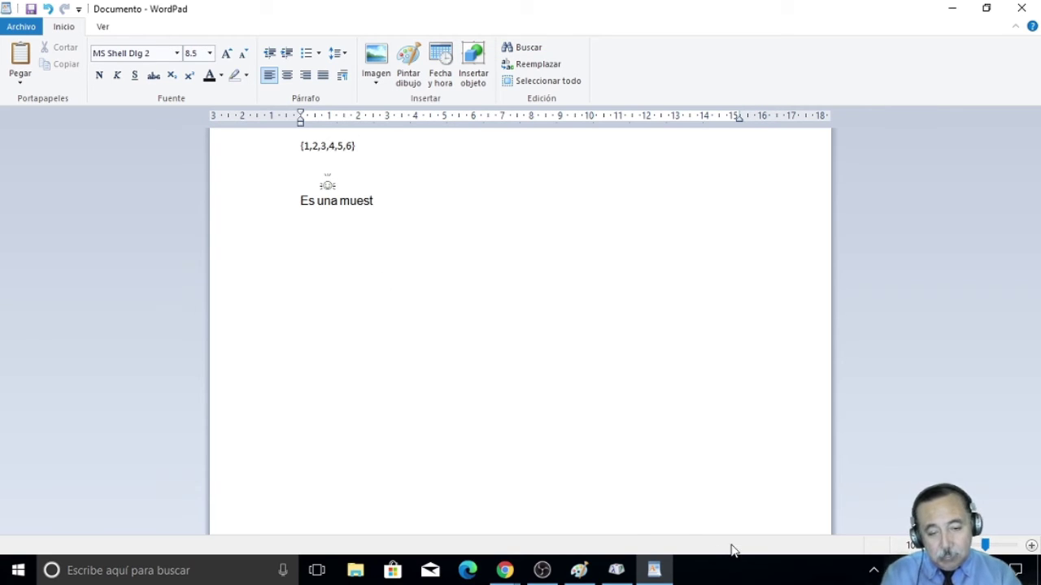
# Step: Copy the Arial lowercase r from the character map and insert it directly after "Es una muest" in the document
pyautogui.click(618, 569)
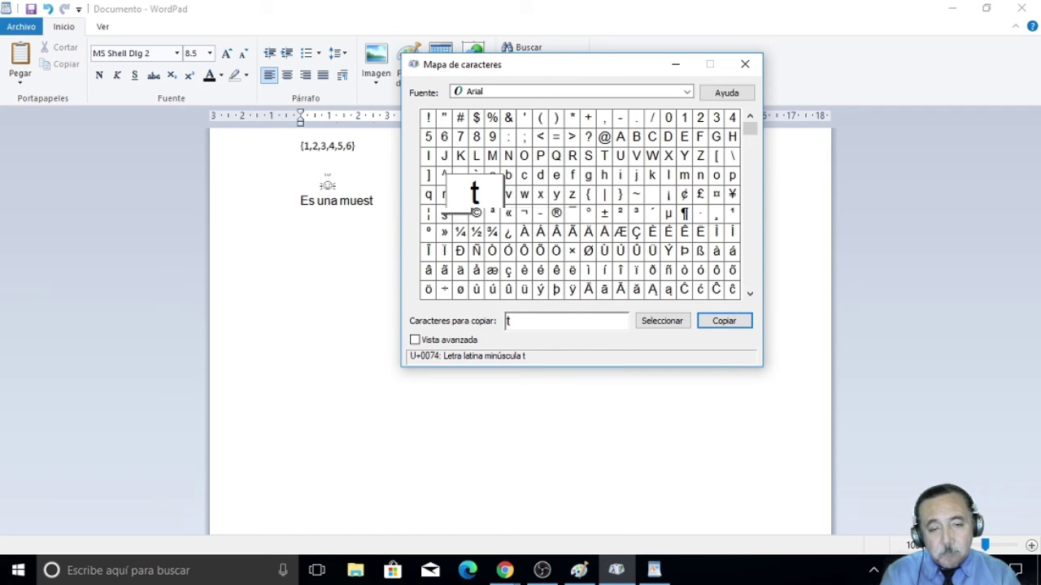
pyautogui.click(444, 195)
pyautogui.click(679, 325)
pyautogui.click(723, 324)
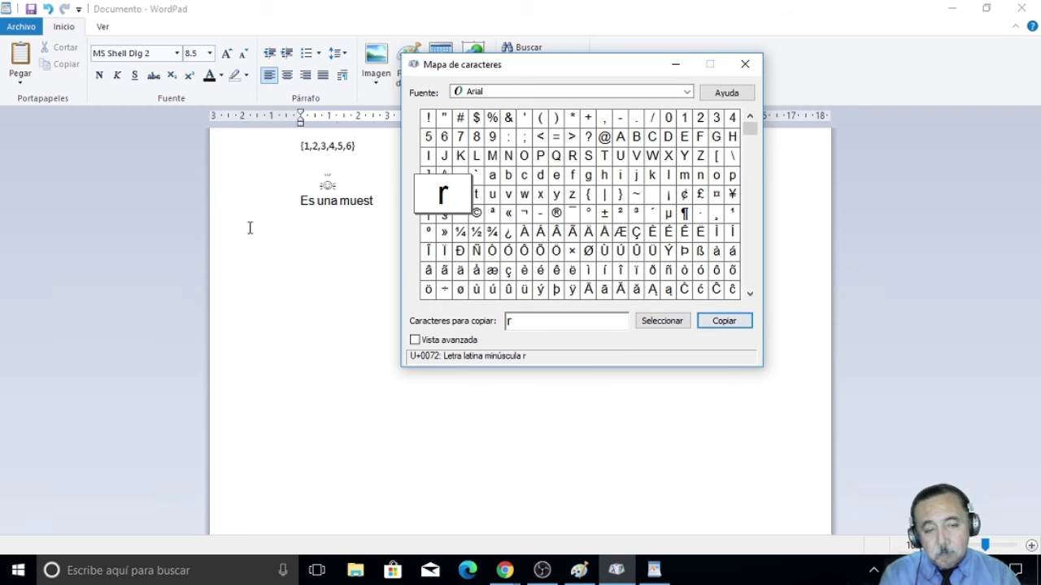
pyautogui.click(380, 205)
pyautogui.write('r')
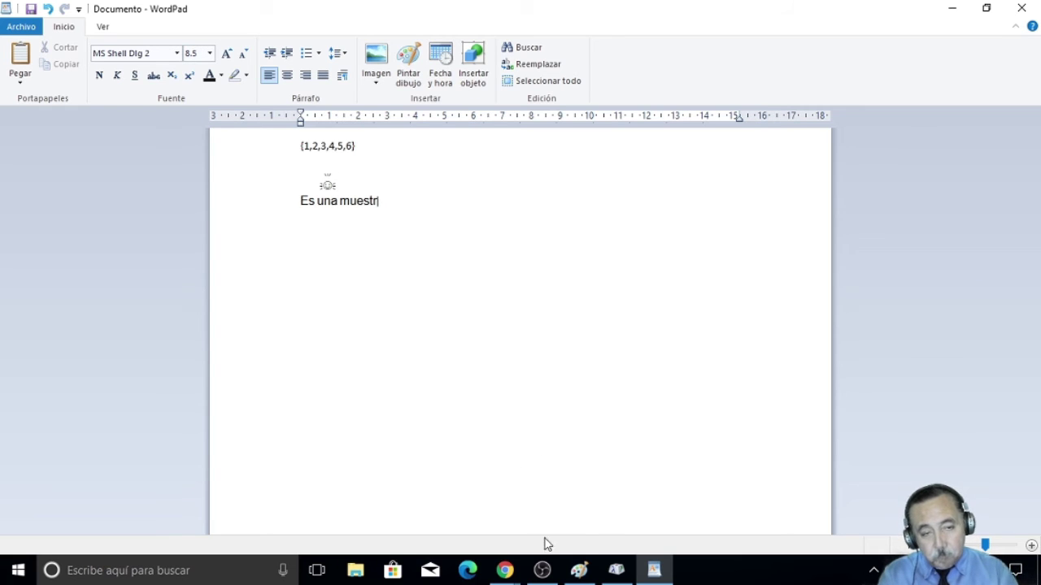
# Step: Copy the Arial lowercase a from the character map and insert it directly after "Es una muestr", removing the extra line break
pyautogui.click(616, 570)
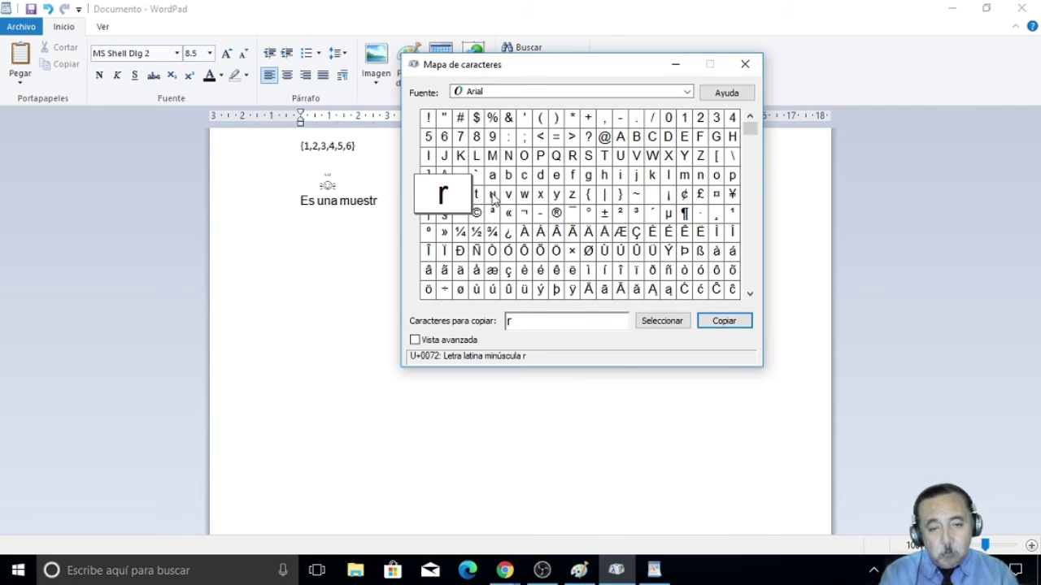
pyautogui.click(509, 322)
pyautogui.press('BackSpace')
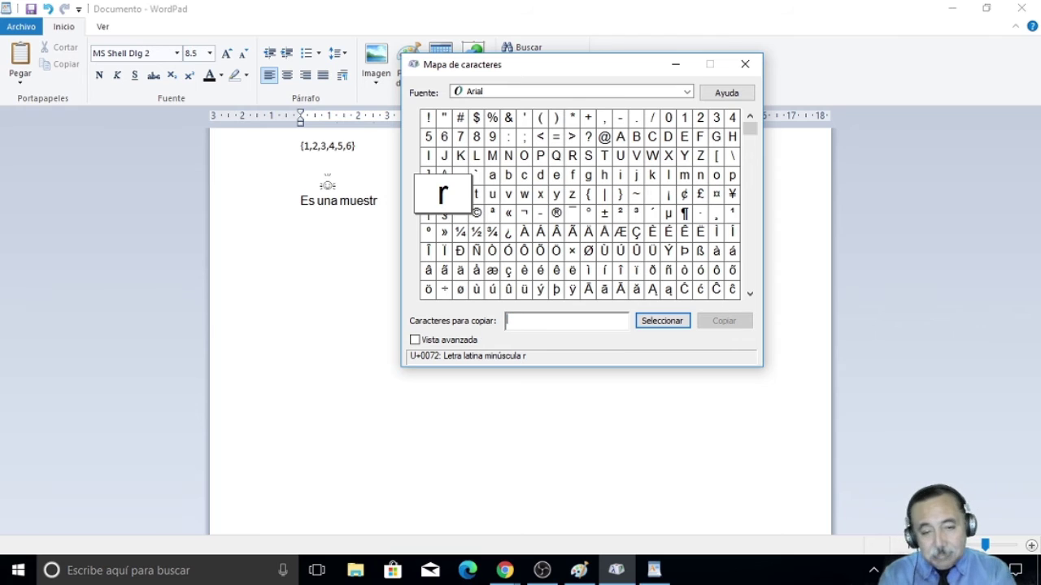
pyautogui.click(492, 176)
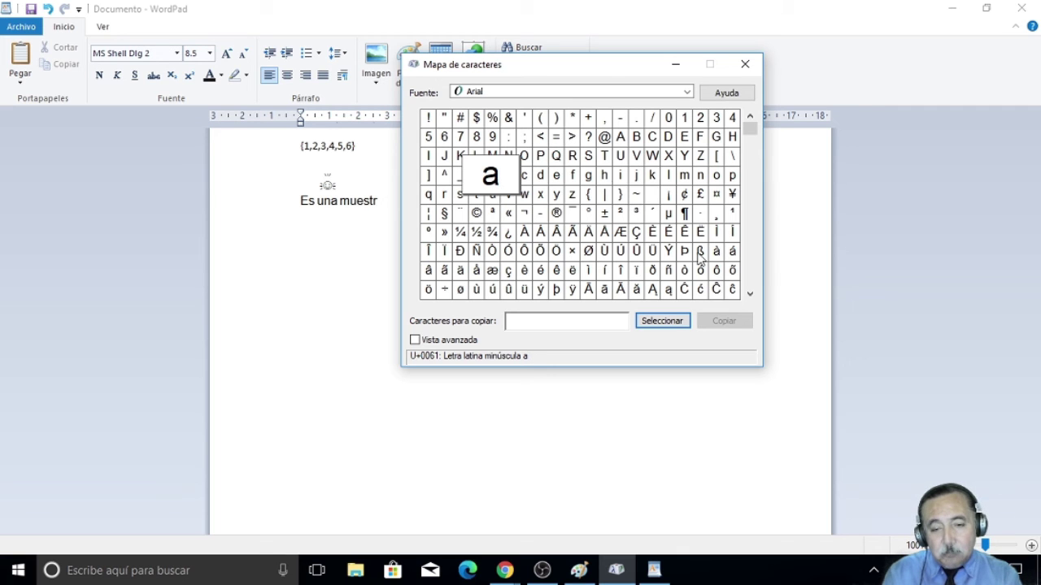
pyautogui.click(673, 322)
pyautogui.click(741, 324)
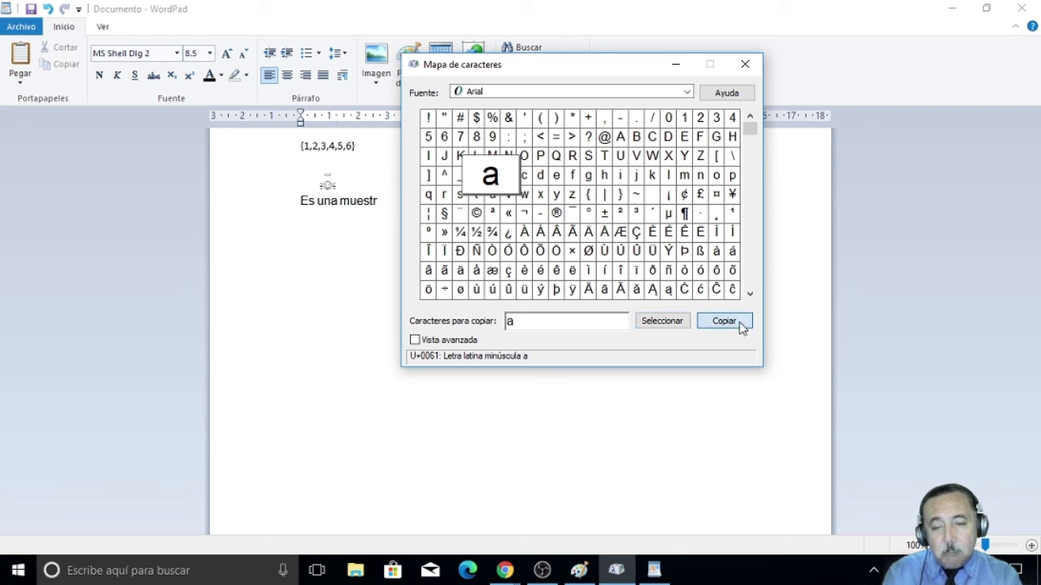
pyautogui.click(391, 205)
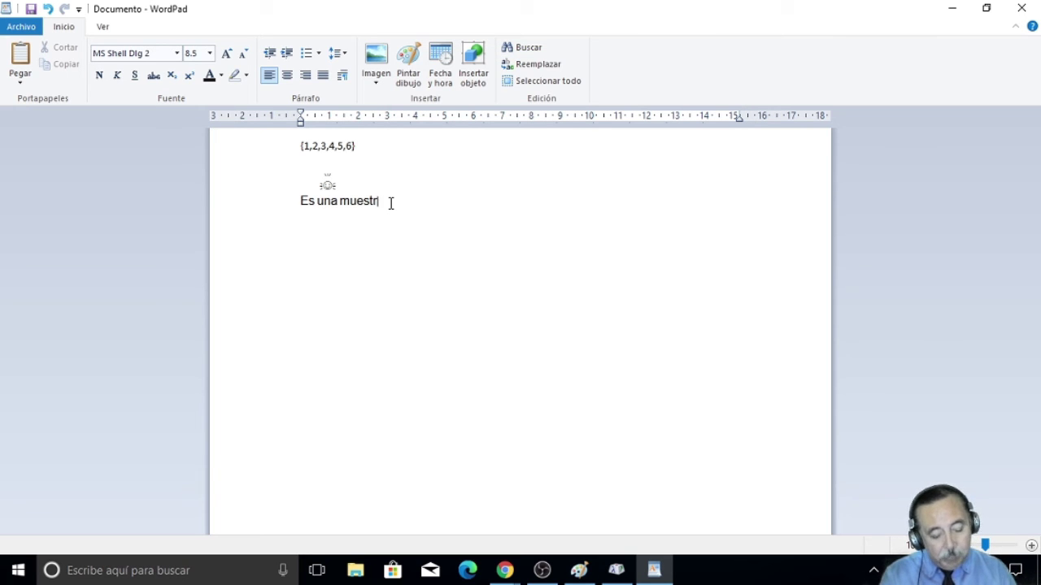
pyautogui.hotkey('ctrl', 'v')
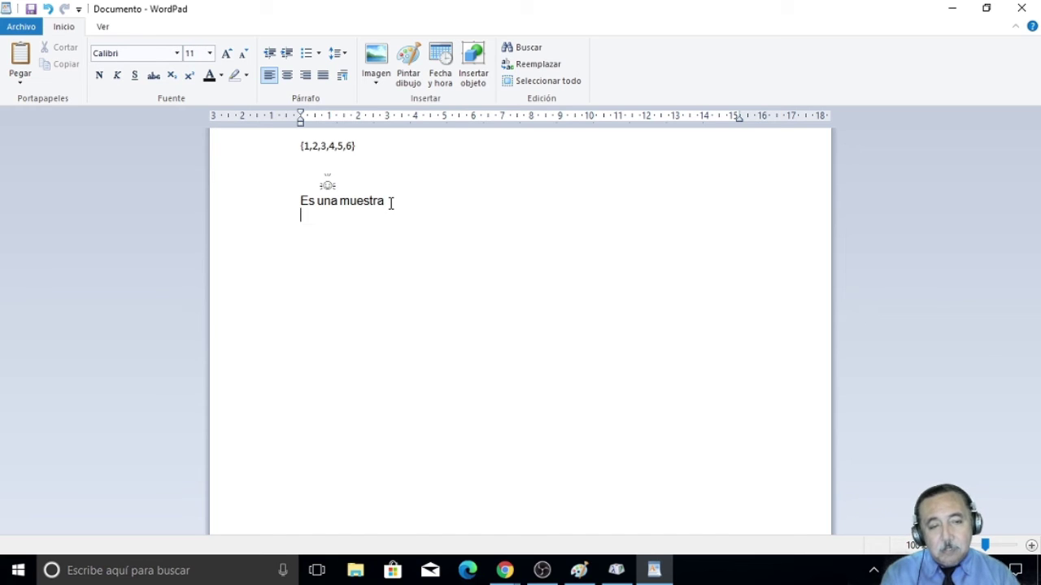
pyautogui.press('BackSpace')
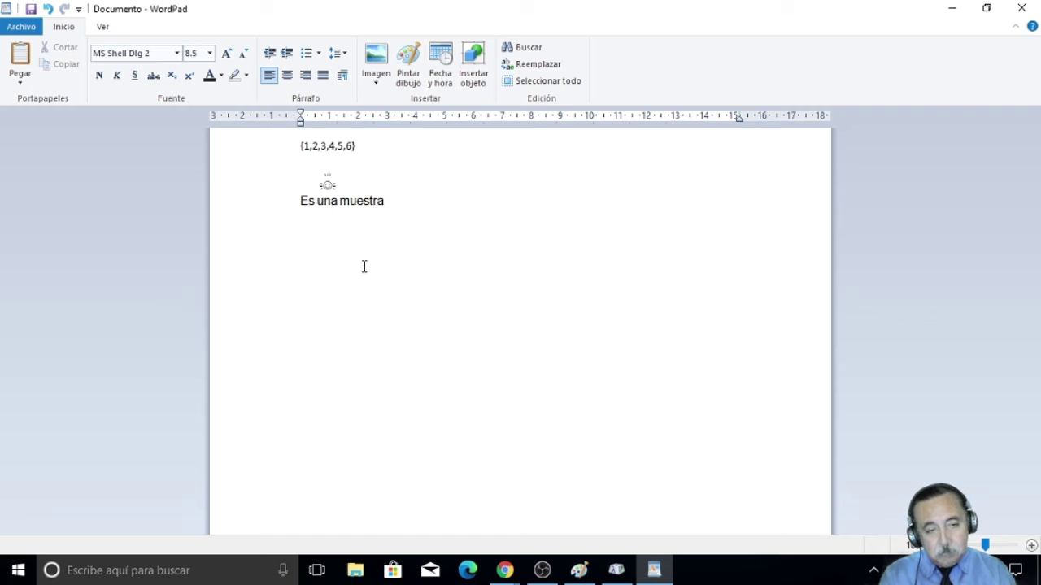
# Step: Copy the Arial lowercase d from the character map and insert it after "Es una muestra" and a space, removing the extra line break
pyautogui.click(617, 570)
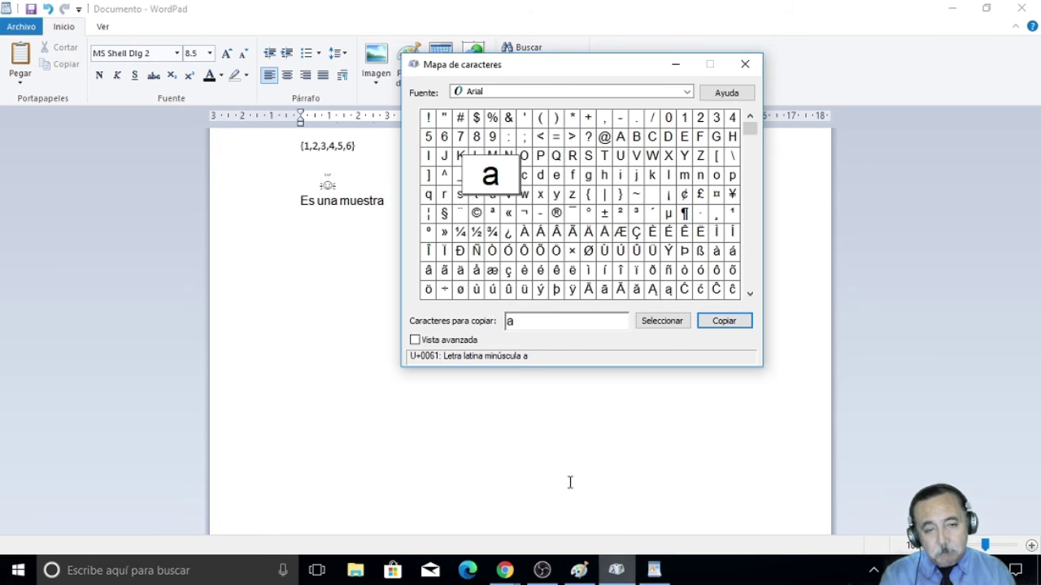
pyautogui.click(541, 177)
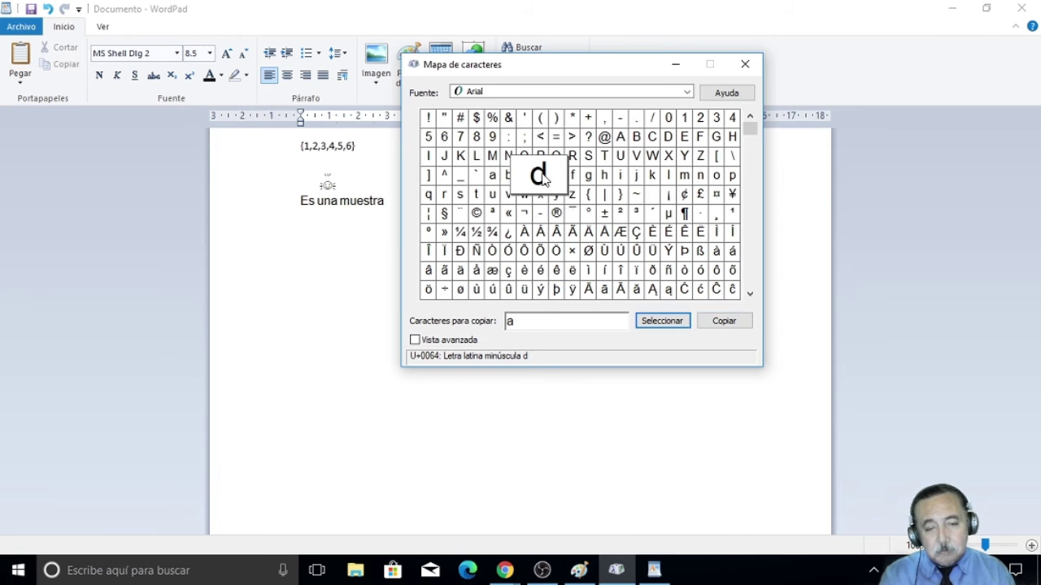
pyautogui.moveTo(535, 322); pyautogui.dragTo(507, 321)
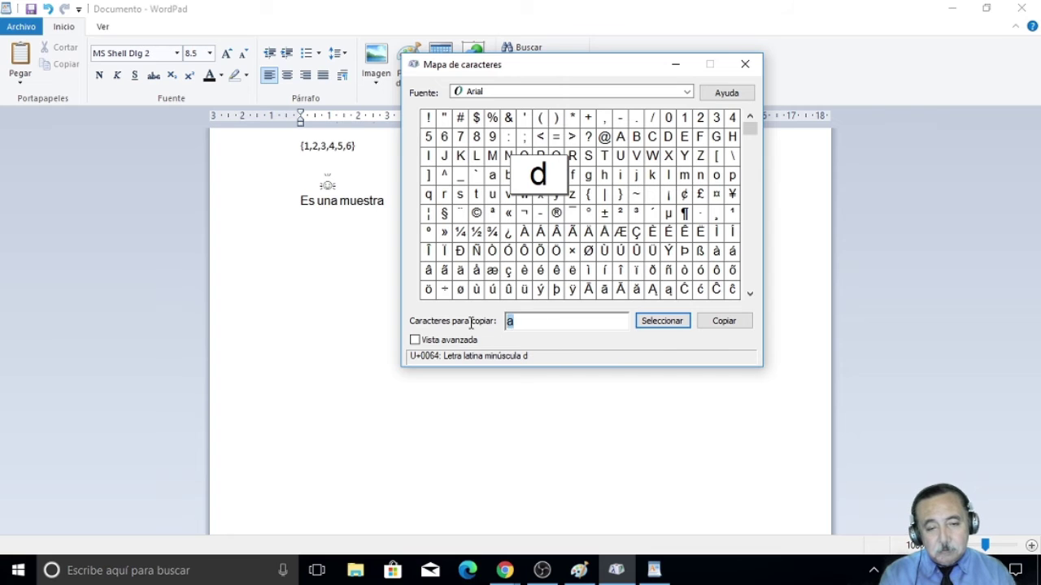
pyautogui.click(665, 323)
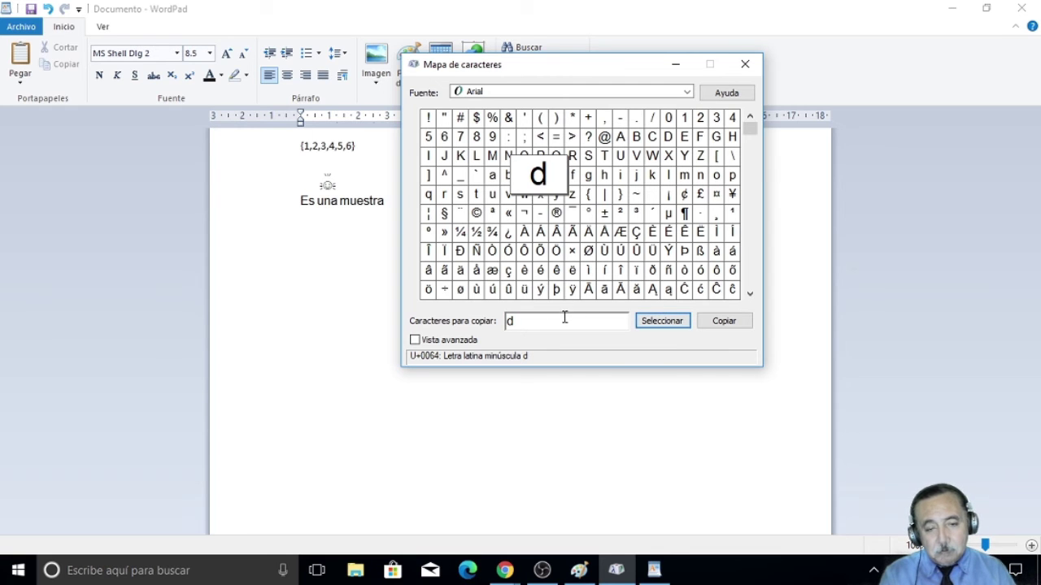
pyautogui.click(396, 201)
pyautogui.hotkey('ctrl', 'v')
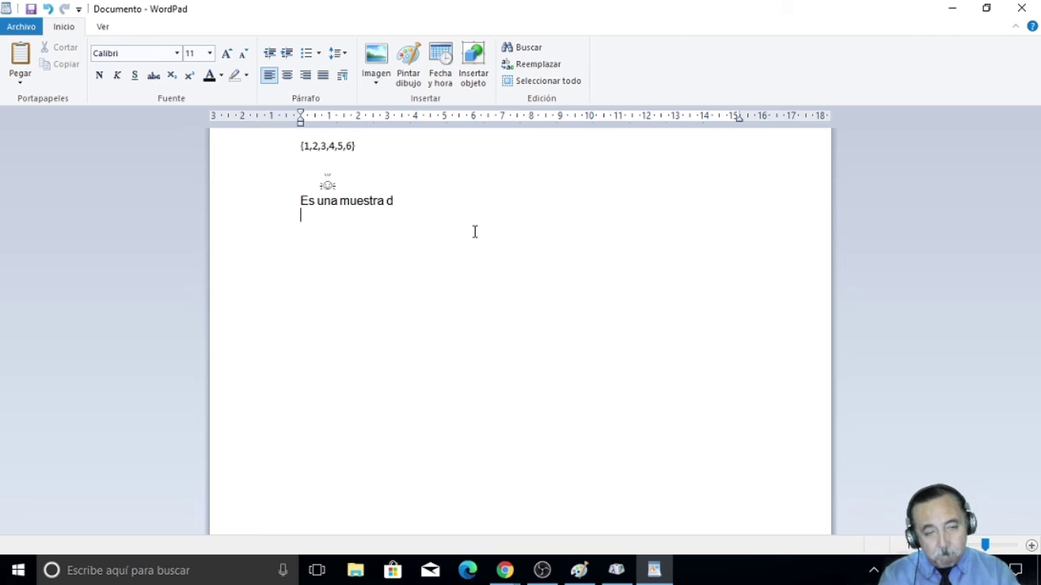
pyautogui.press('BackSpace')
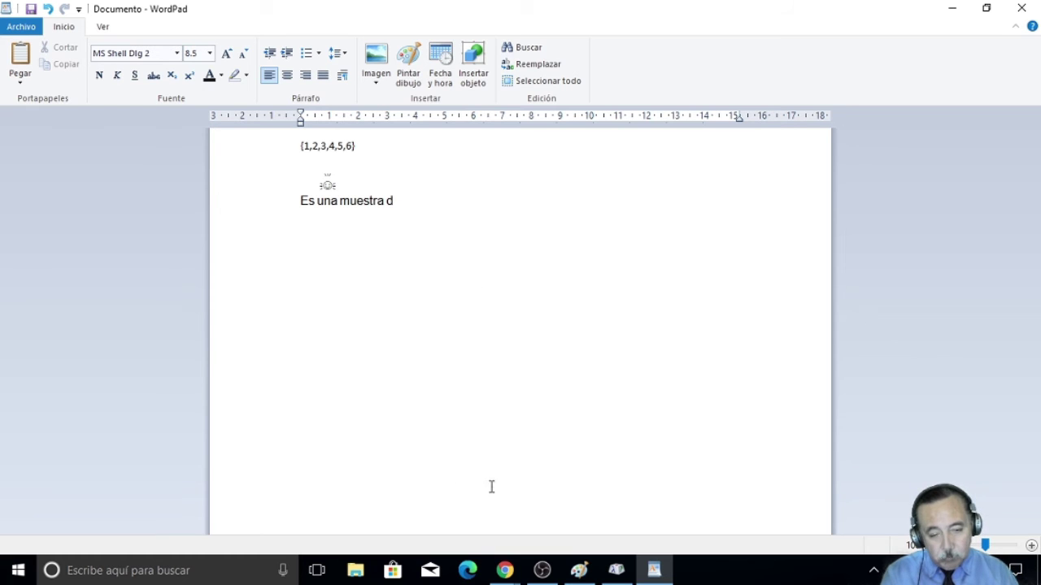
# Step: Copy the Arial lowercase e from the character map and insert it directly after "Es una muestra d", removing the extra line break
pyautogui.click(616, 570)
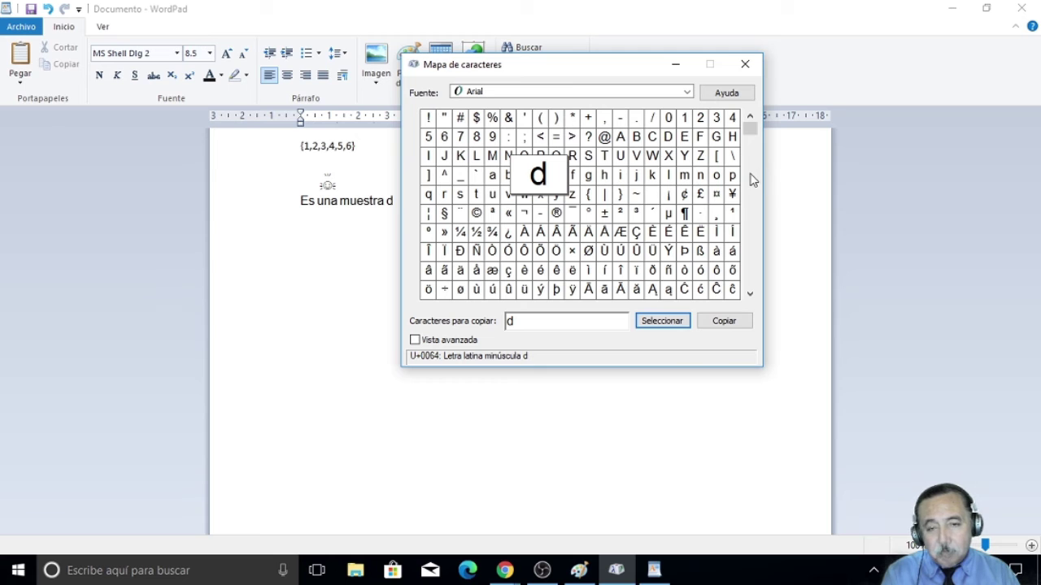
pyautogui.click(475, 195)
pyautogui.click(556, 181)
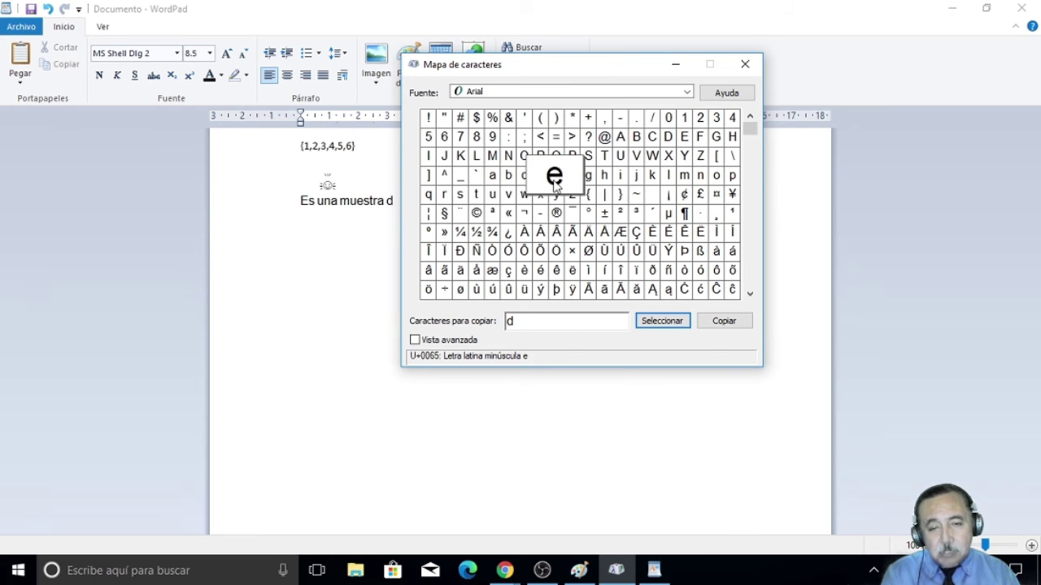
pyautogui.click(660, 324)
pyautogui.click(741, 325)
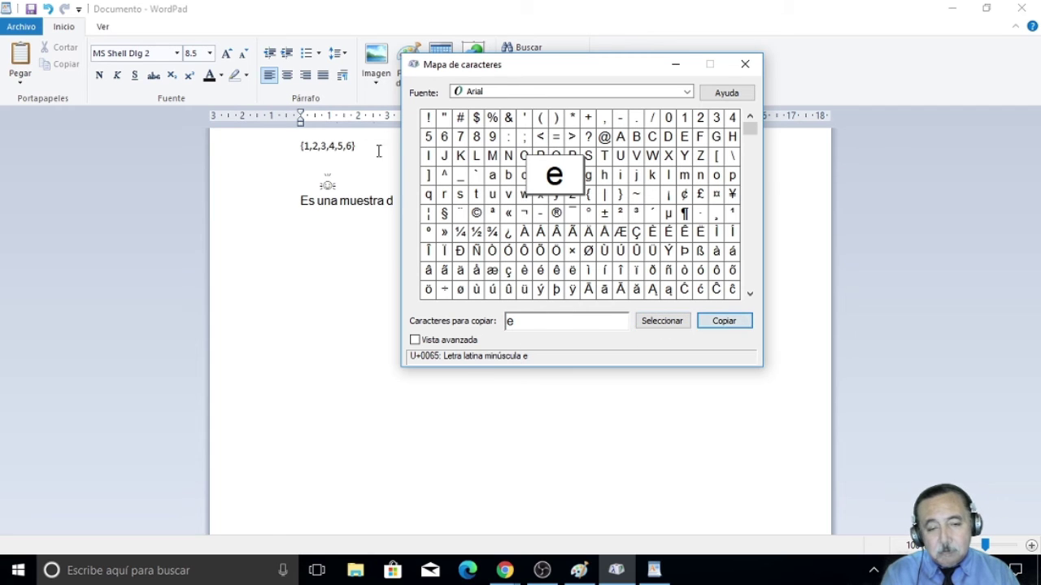
pyautogui.click(395, 208)
pyautogui.hotkey('ctrl', 'v')
pyautogui.press('BackSpace')
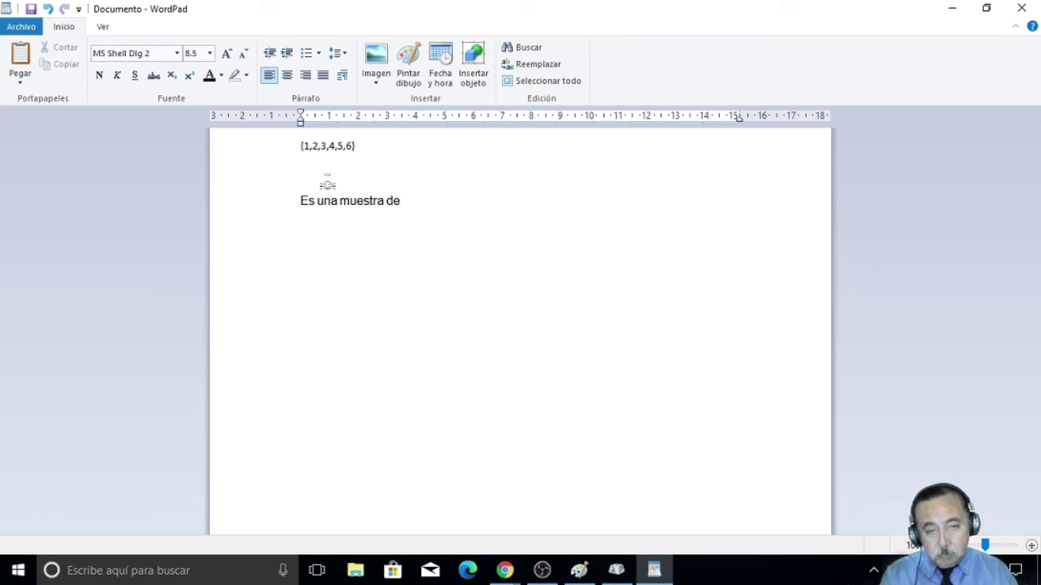
# Step: Paste the already copied lowercase e after "Es una muestra de" and a space, removing the extra line break
pyautogui.click(616, 570)
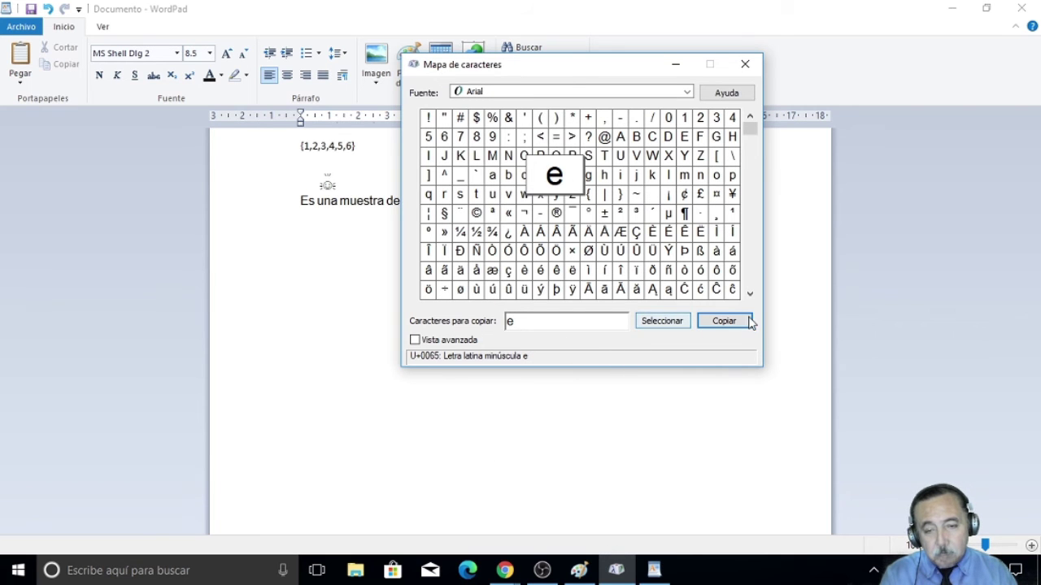
pyautogui.click(371, 385)
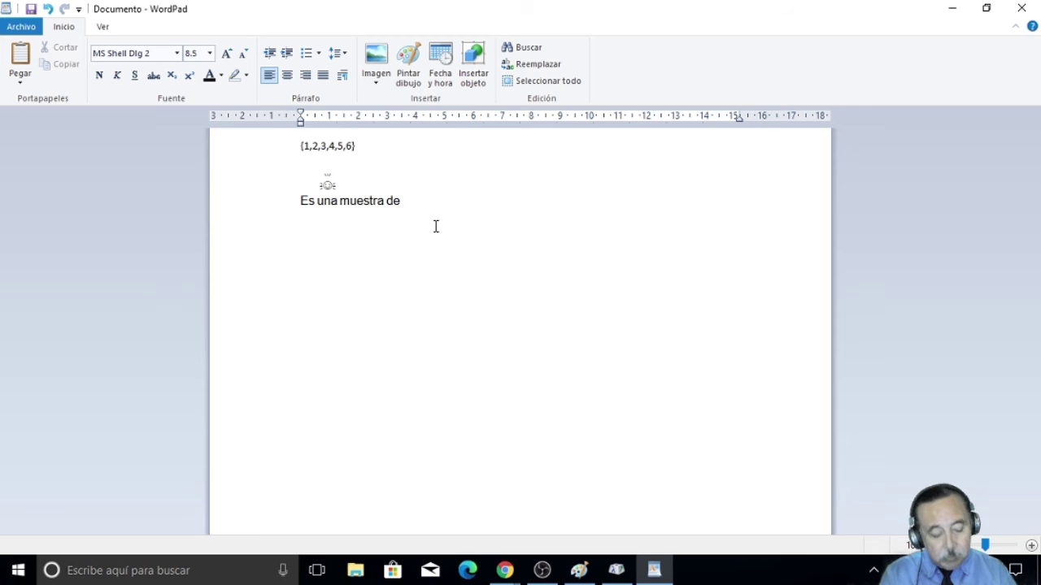
pyautogui.hotkey('ctrl', 'v')
pyautogui.press('Return')
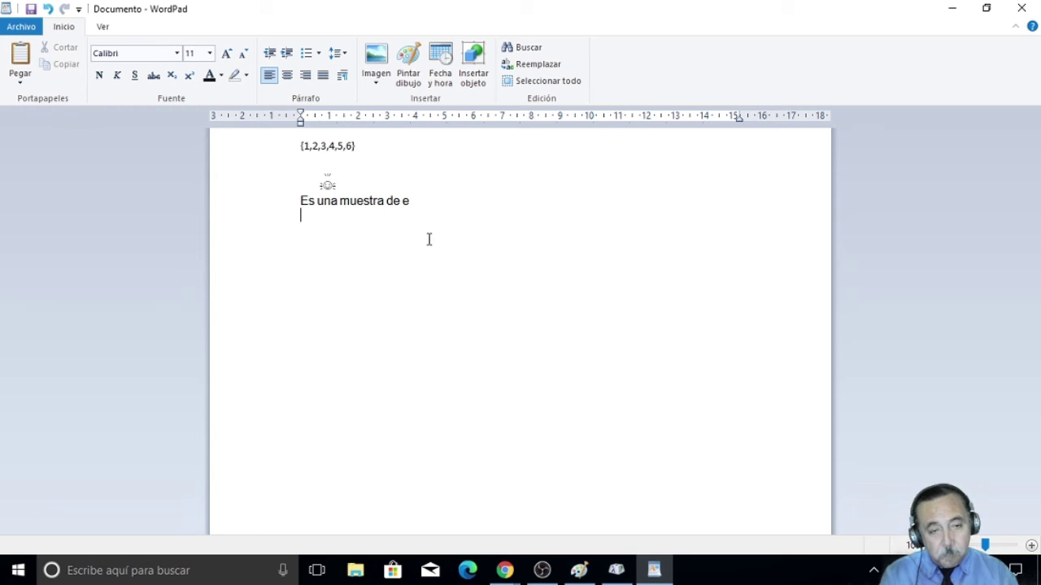
pyautogui.press('BackSpace')
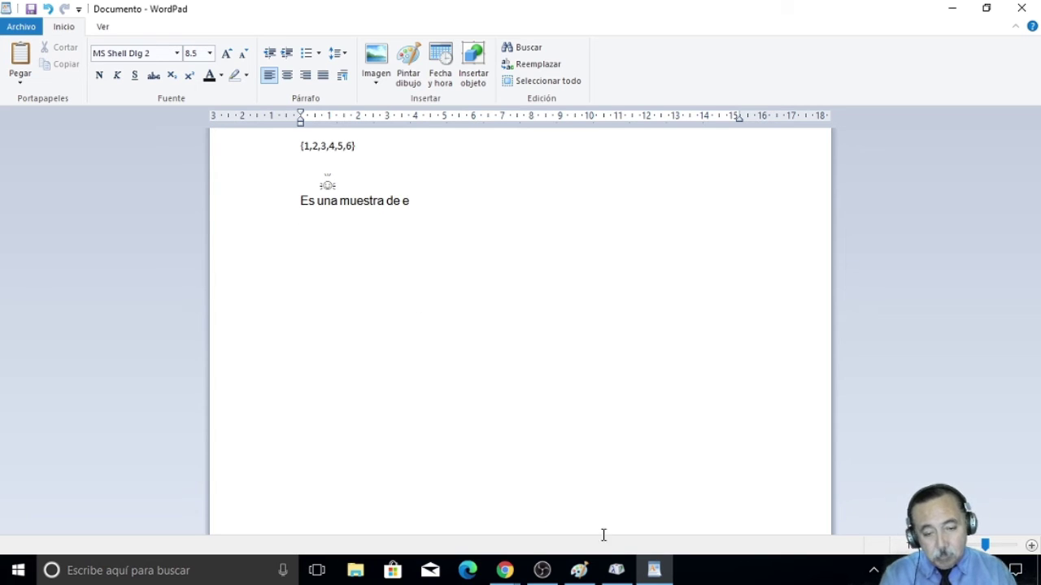
# Step: Move the character map below the phrase and insert its Arial lowercase l directly after "Es una muestra de e", without an extra line break
pyautogui.click(616, 570)
pyautogui.moveTo(539, 68); pyautogui.dragTo(341, 237)
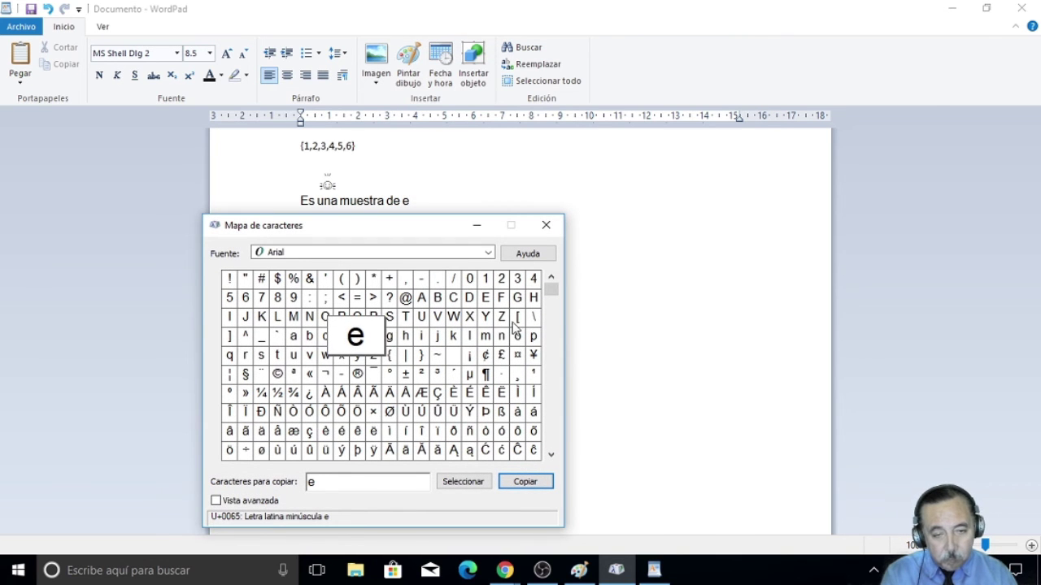
pyautogui.click(472, 337)
pyautogui.click(309, 482)
pyautogui.press('BackSpace')
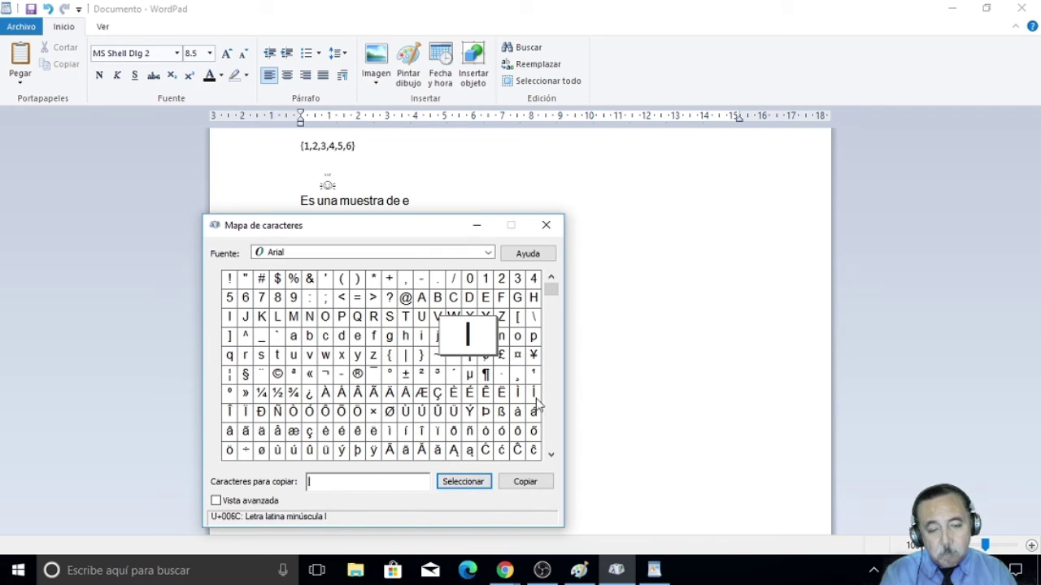
pyautogui.click(467, 197)
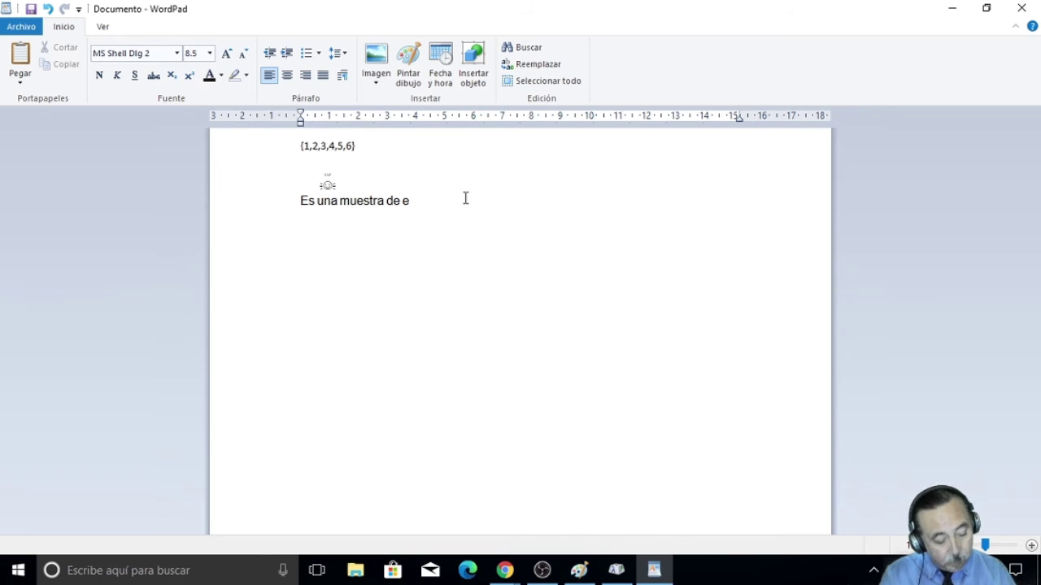
pyautogui.write('l')
pyautogui.press('Return')
pyautogui.press('BackSpace')
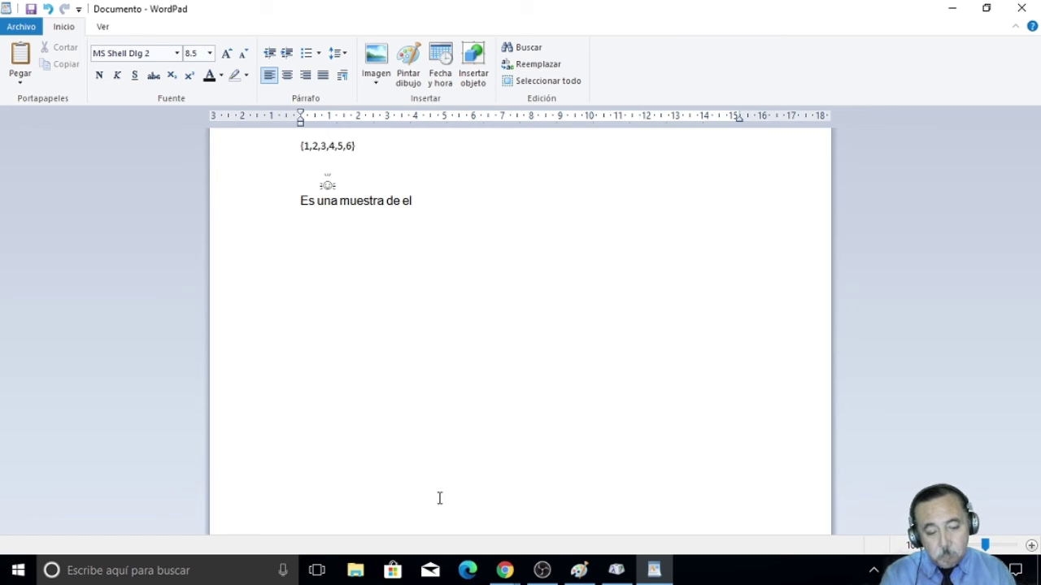
# Step: Copy the Arial lowercase u from the character map and insert it after "Es una muestra de el" and a space, removing the extra line break
pyautogui.click(616, 570)
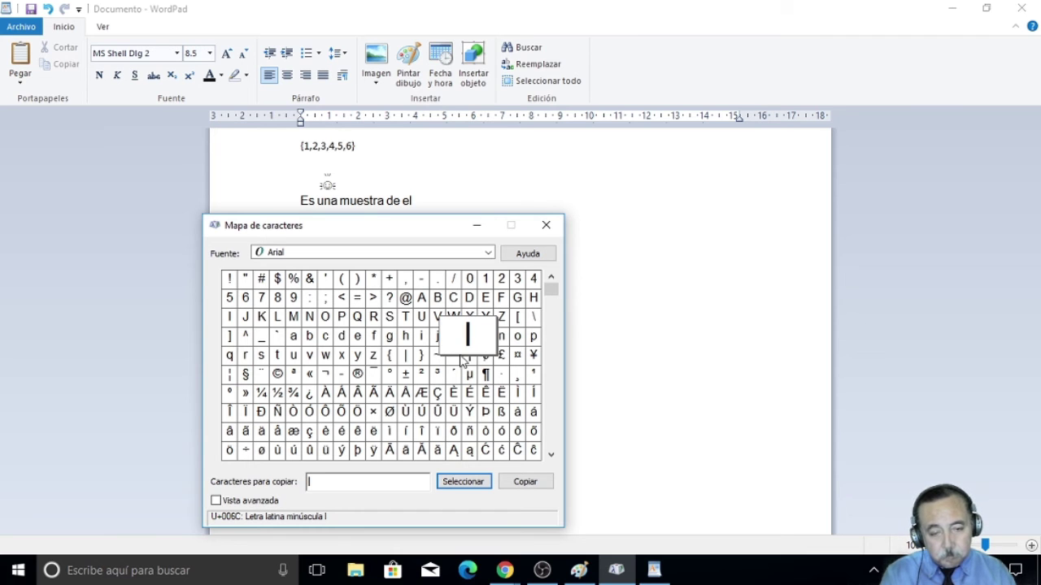
pyautogui.click(291, 358)
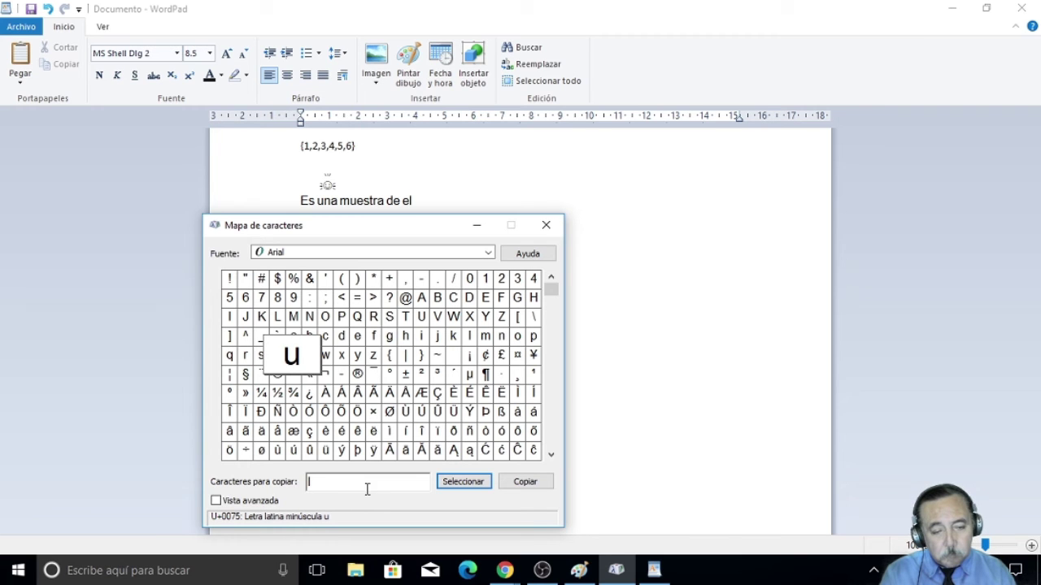
pyautogui.click(455, 483)
pyautogui.click(527, 482)
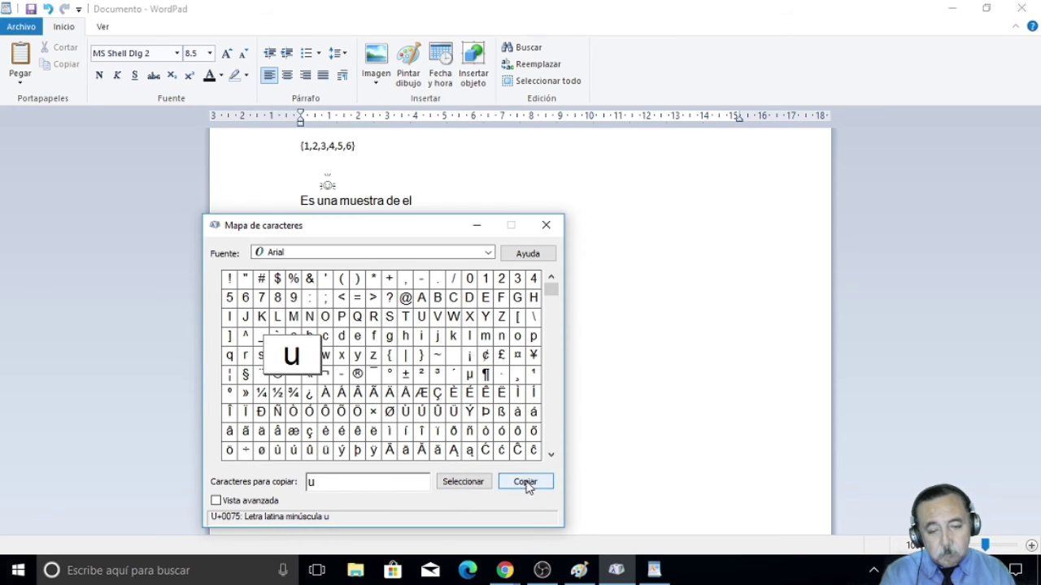
pyautogui.click(453, 201)
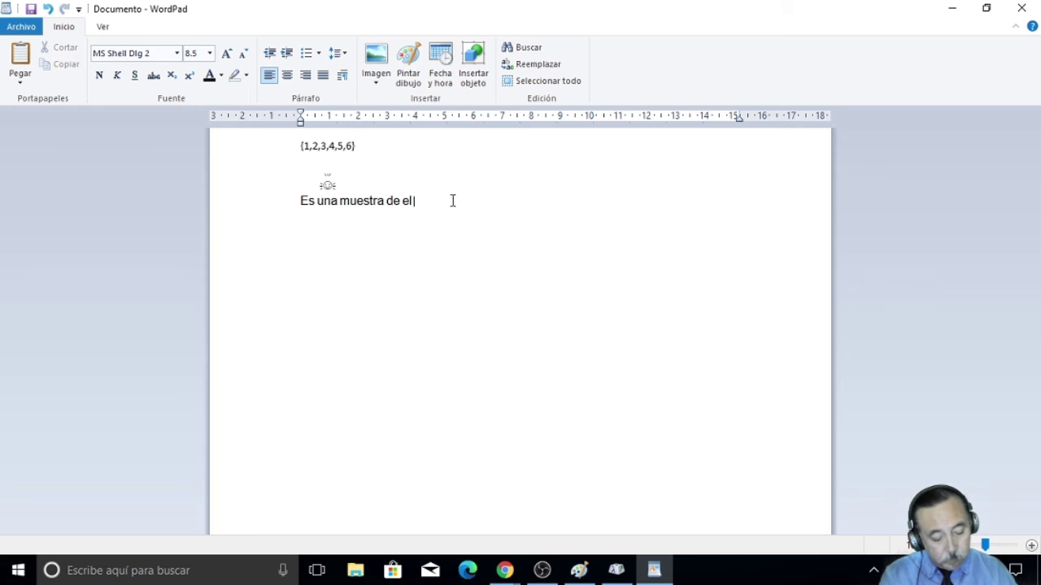
pyautogui.write('u')
pyautogui.press('Return')
pyautogui.press('BackSpace')
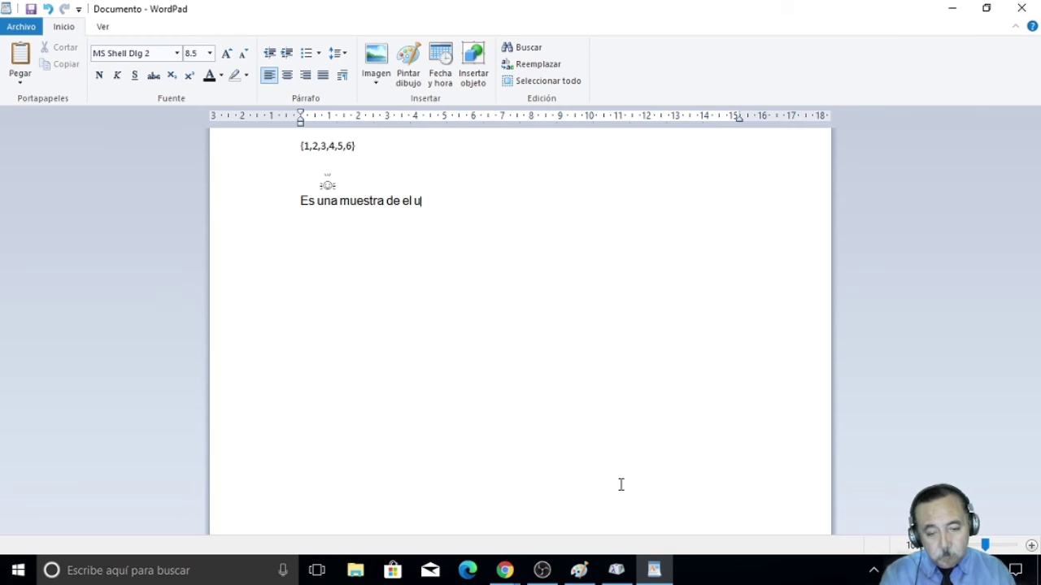
# Step: Replace the character map's collected character with the Arial lowercase letters "so" and copy them
pyautogui.click(617, 570)
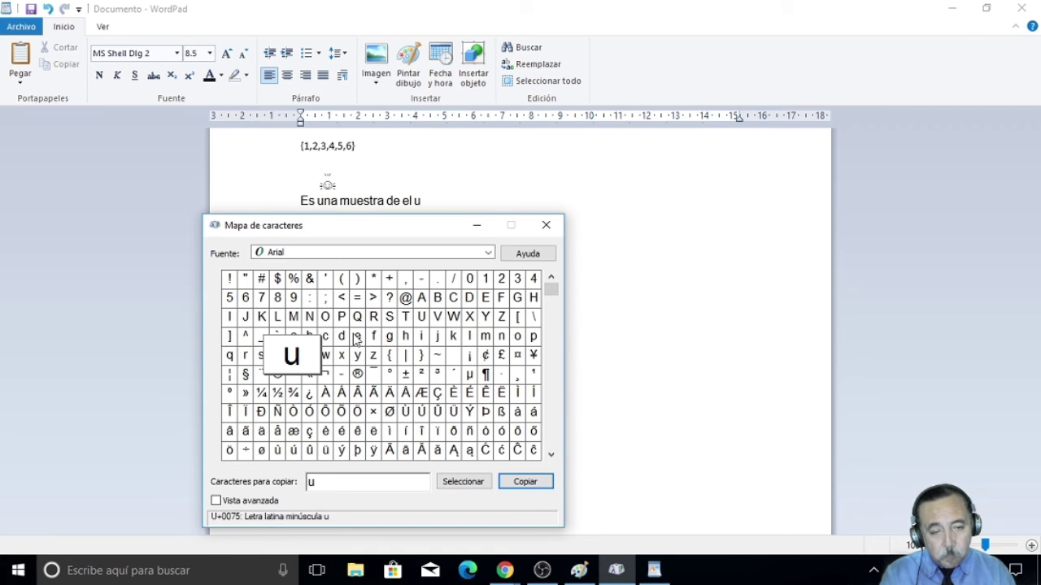
pyautogui.click(262, 360)
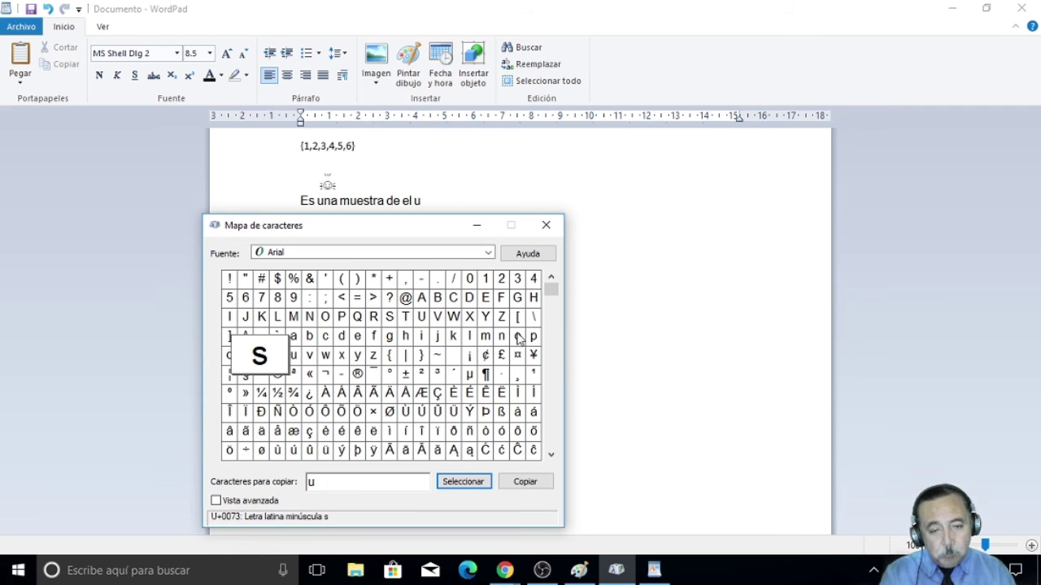
pyautogui.click(455, 482)
pyautogui.doubleClick(387, 481)
pyautogui.click(460, 482)
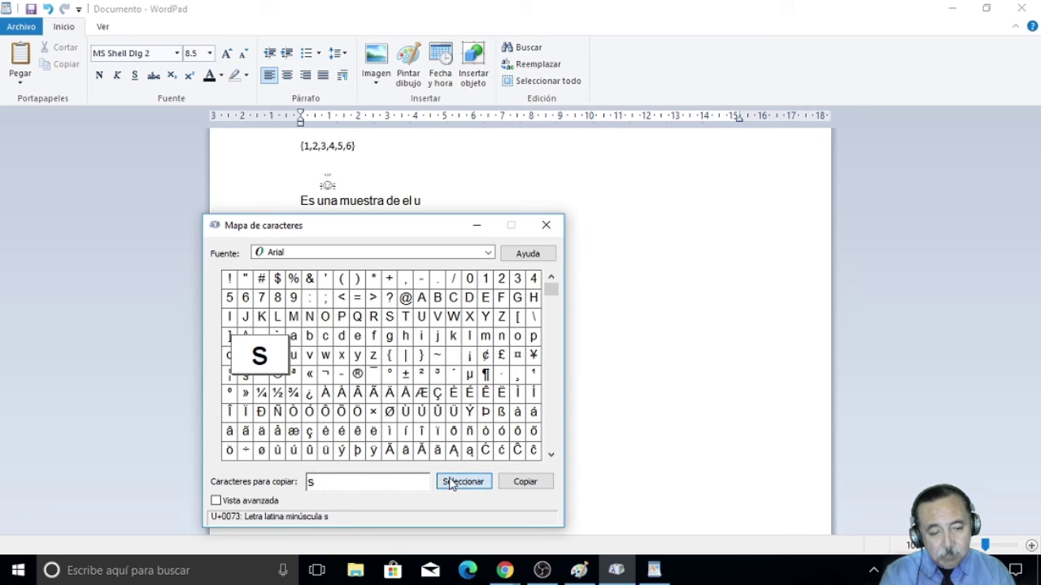
pyautogui.click(522, 341)
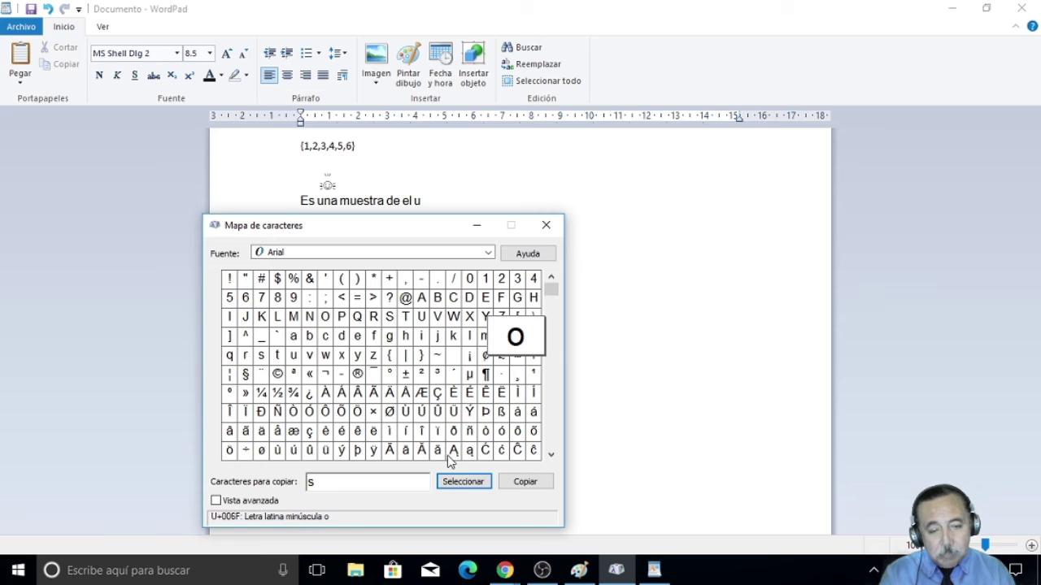
pyautogui.click(456, 482)
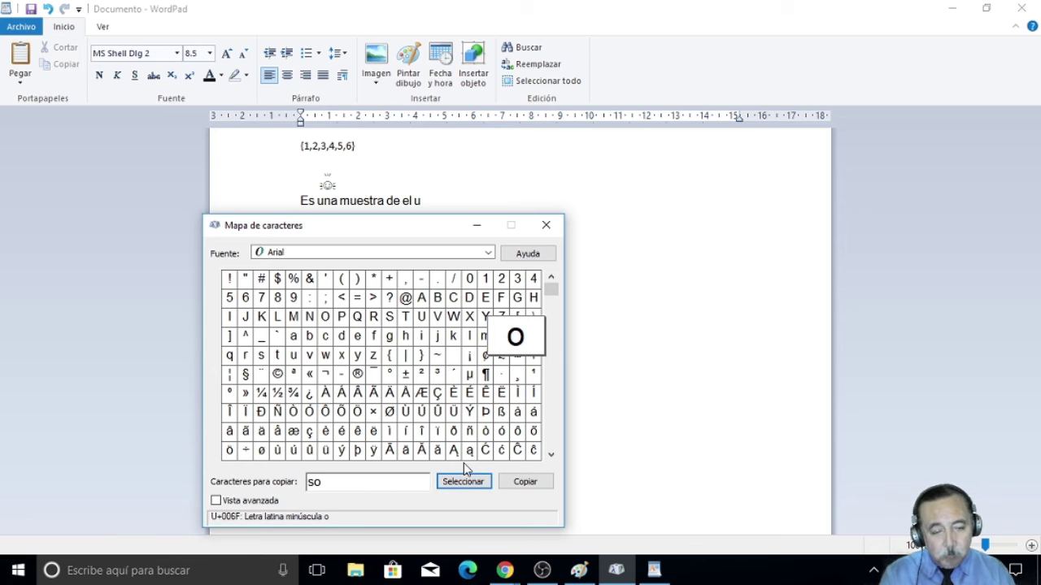
pyautogui.click(535, 485)
# Step: Paste the copied "so" directly after "Es una muestra de el u" in the document, removing the extra line break
pyautogui.click(497, 204)
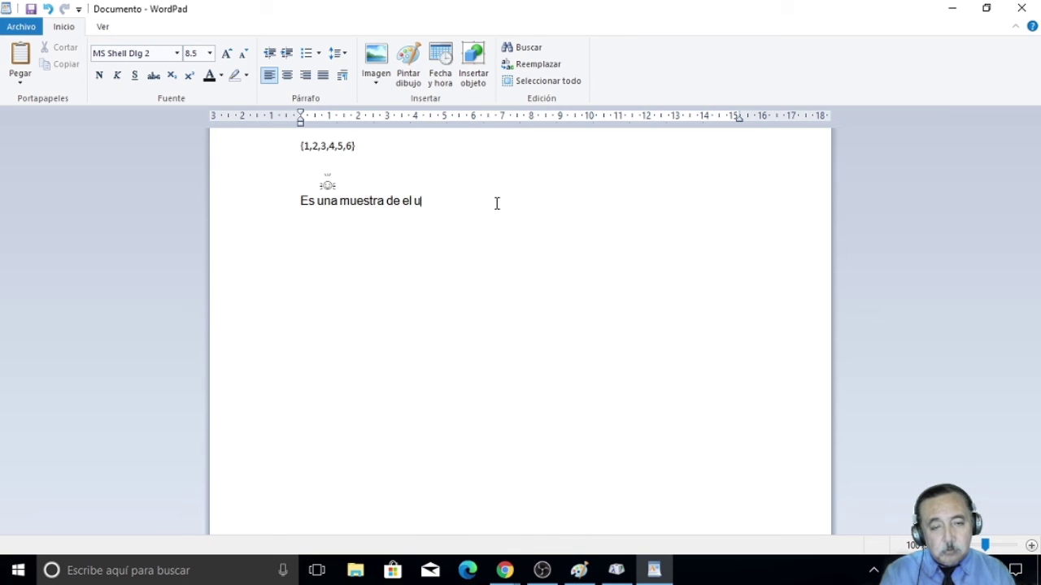
pyautogui.write('so')
pyautogui.press('Return')
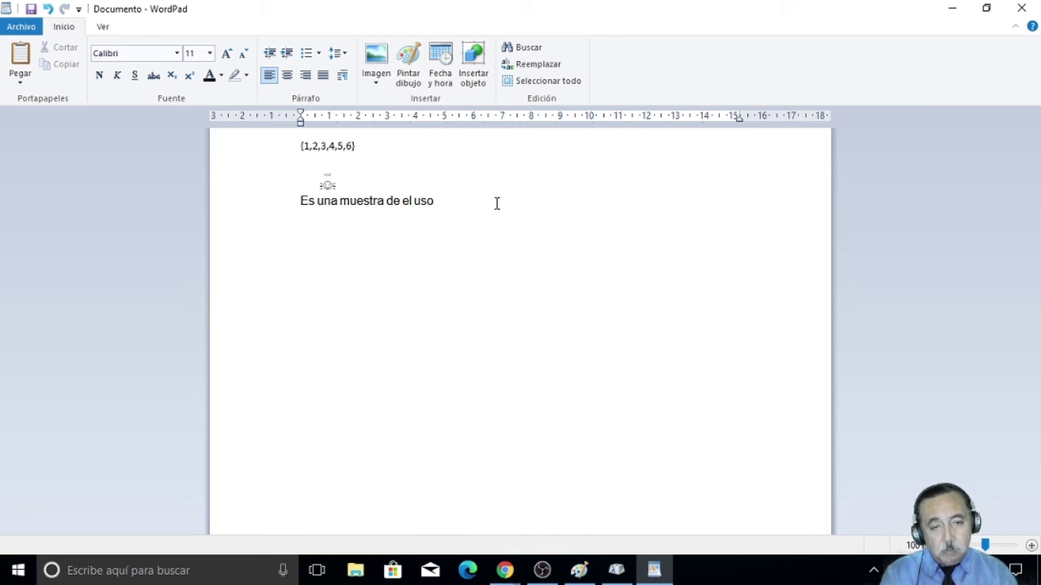
pyautogui.press('BackSpace')
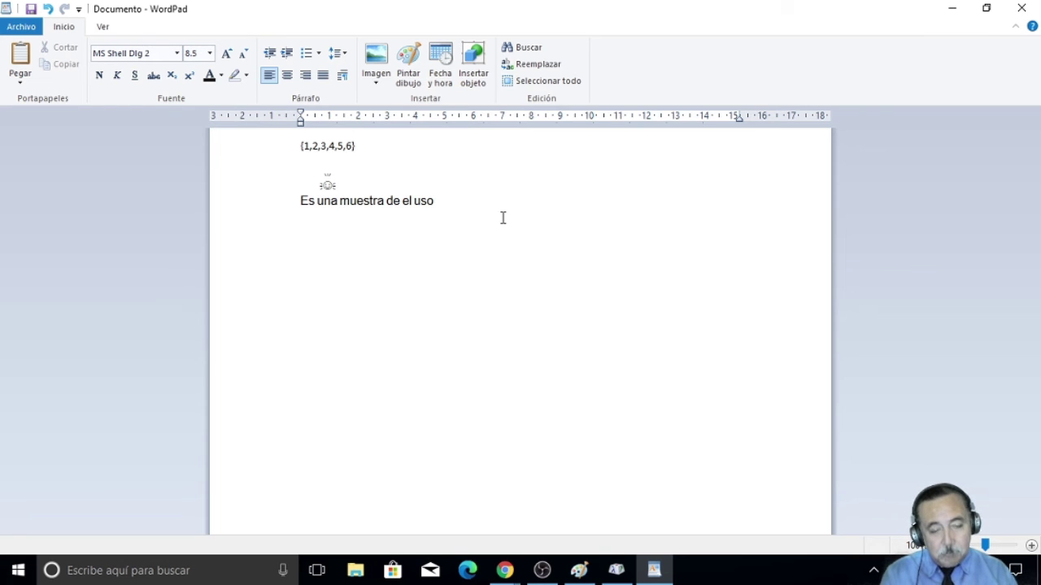
# Step: Clear the characters collected in the character map, collect the Arial lowercase letters "del" and copy them
pyautogui.click(616, 570)
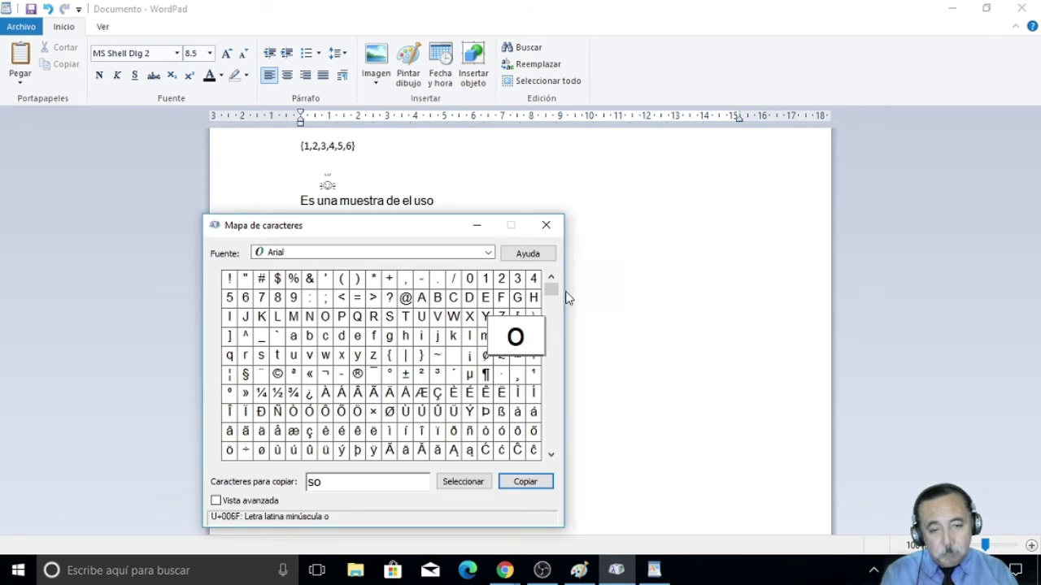
pyautogui.moveTo(361, 481); pyautogui.dragTo(260, 488)
pyautogui.press('BackSpace')
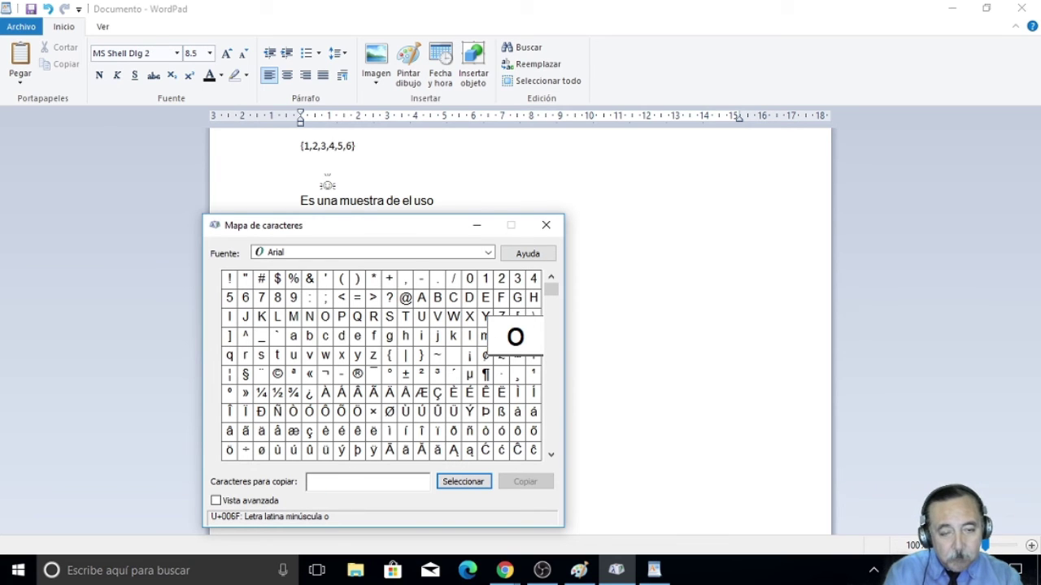
pyautogui.click(342, 336)
pyautogui.click(463, 481)
pyautogui.click(388, 336)
pyautogui.click(357, 335)
pyautogui.click(481, 482)
pyautogui.click(470, 337)
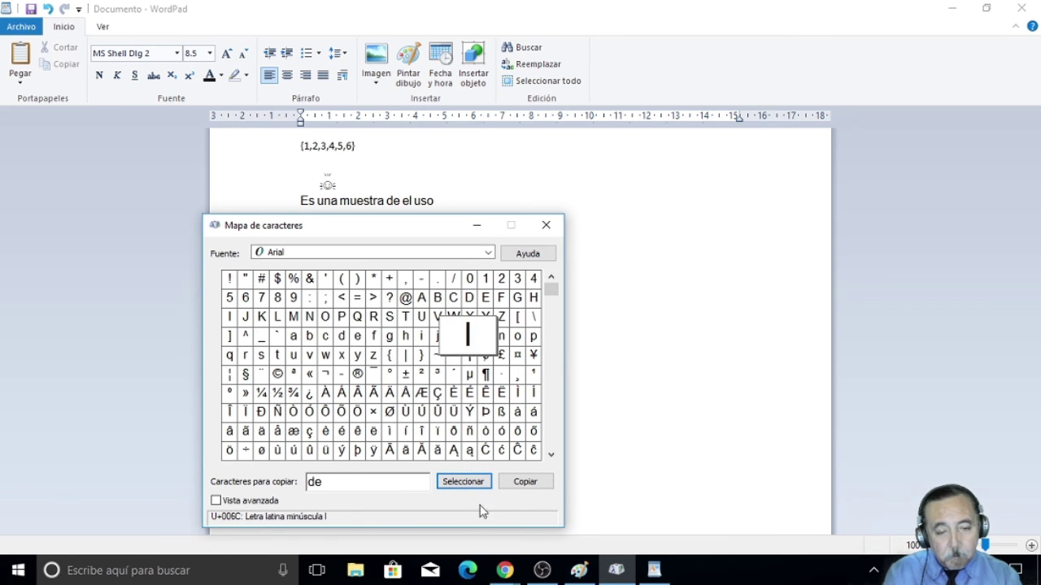
pyautogui.click(475, 484)
pyautogui.click(529, 487)
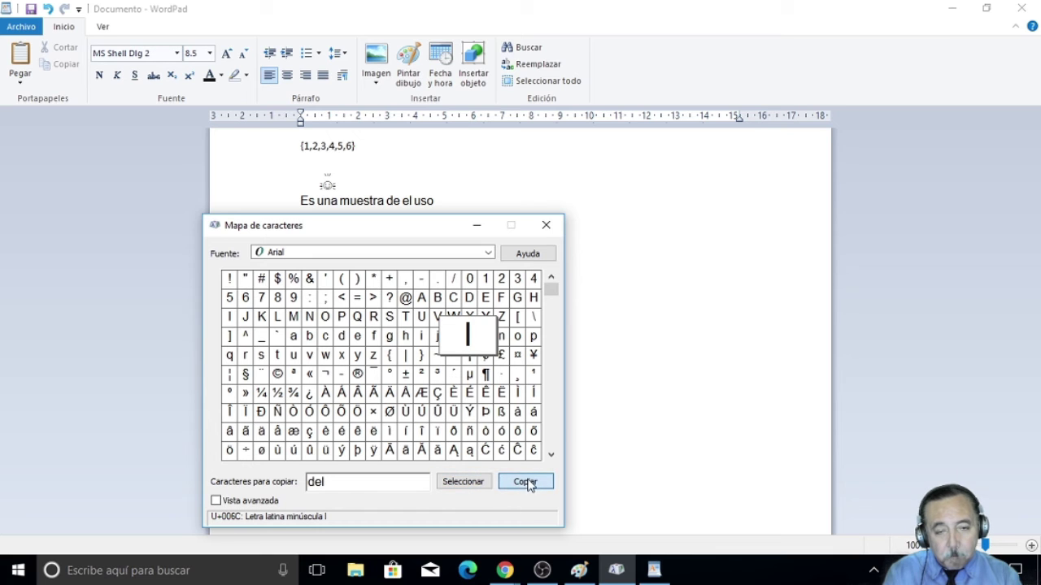
# Step: Paste the copied "del" after "Es una muestra de el uso" and a space, removing the extra line break
pyautogui.click(520, 201)
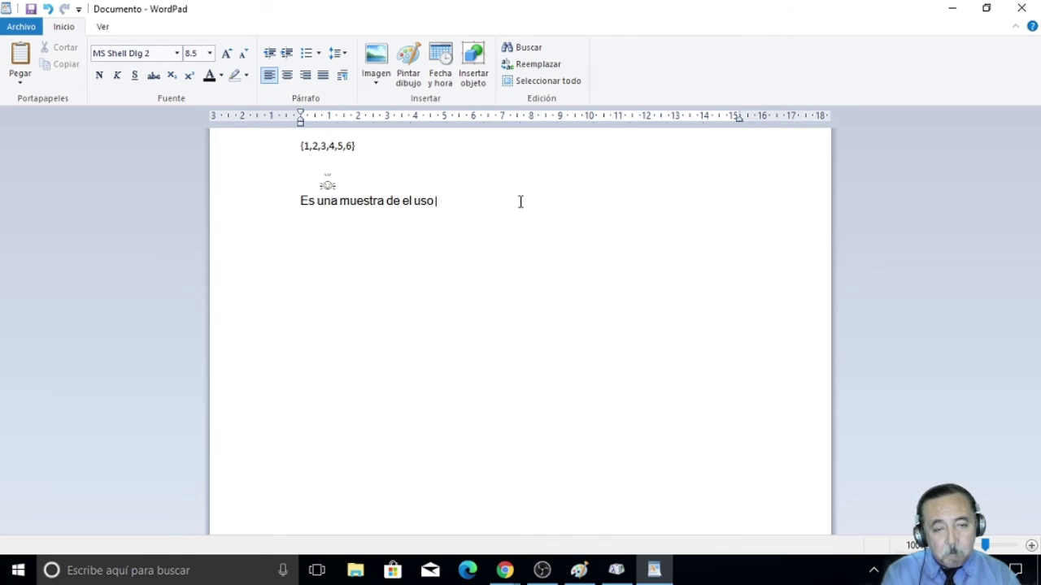
pyautogui.write('del')
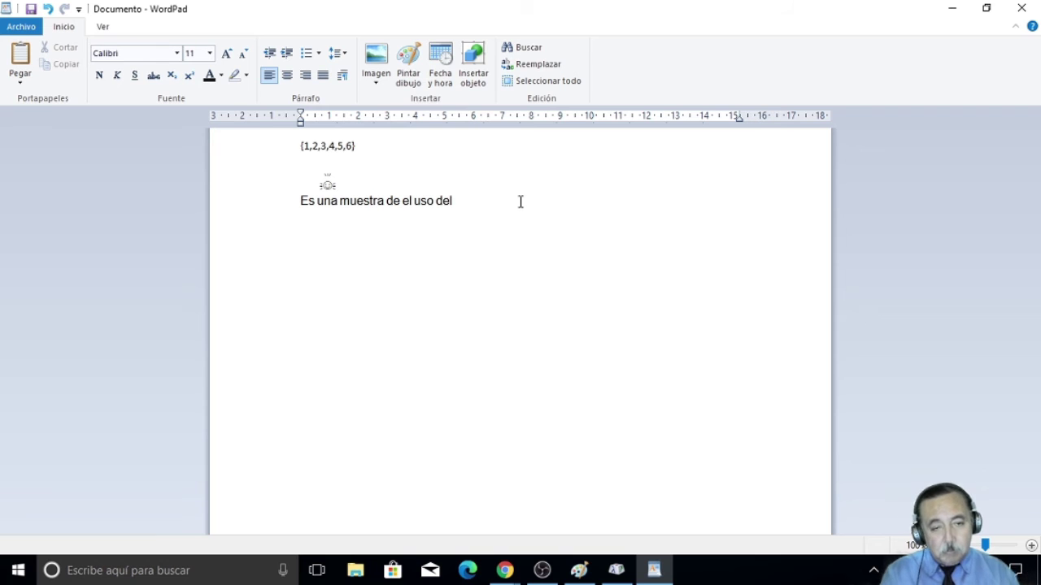
pyautogui.press('BackSpace')
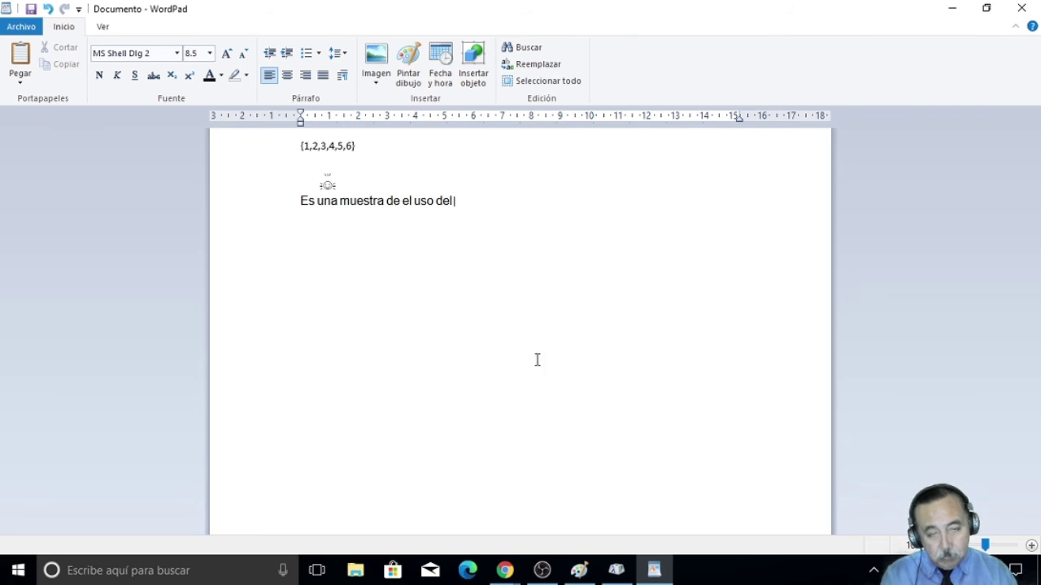
# Step: Clear the characters collected in the character map, collect the Arial lowercase letters "mapa" and copy them
pyautogui.click(617, 571)
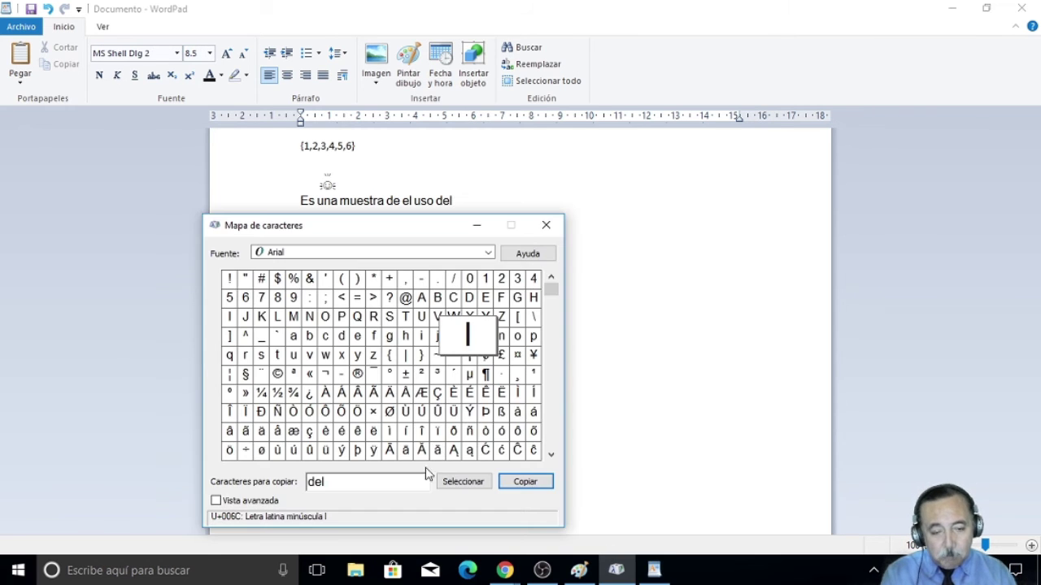
pyautogui.doubleClick(362, 483)
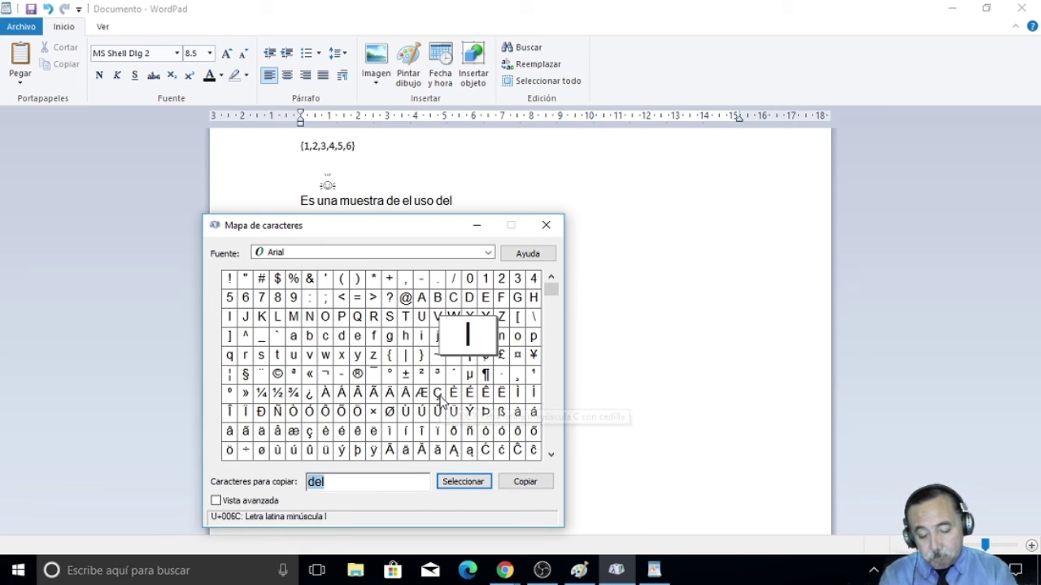
pyautogui.press('BackSpace')
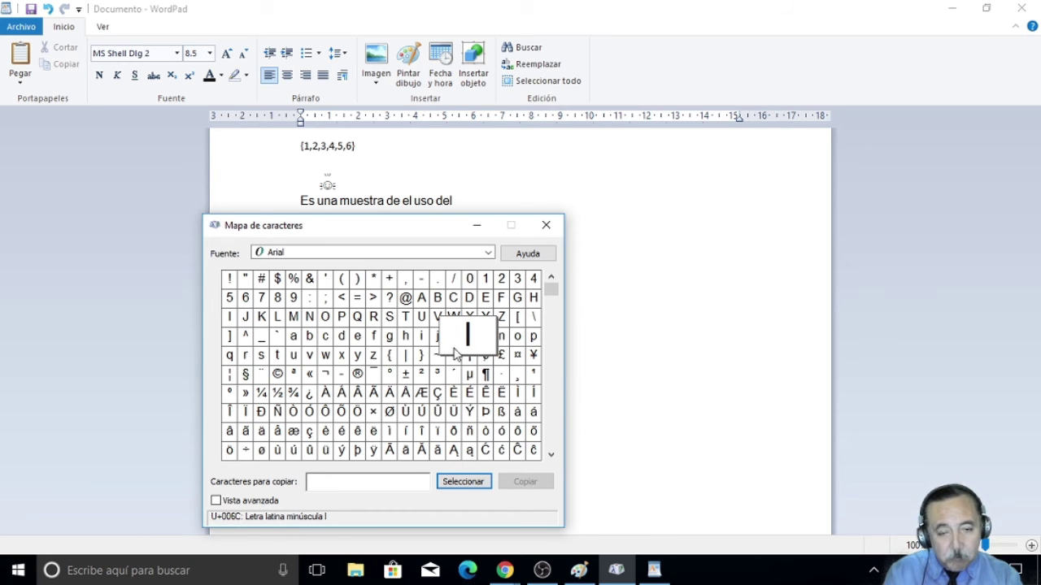
pyautogui.press('Left')
pyautogui.press('Left')
pyautogui.press('Left')
pyautogui.press('Left')
pyautogui.press('Left')
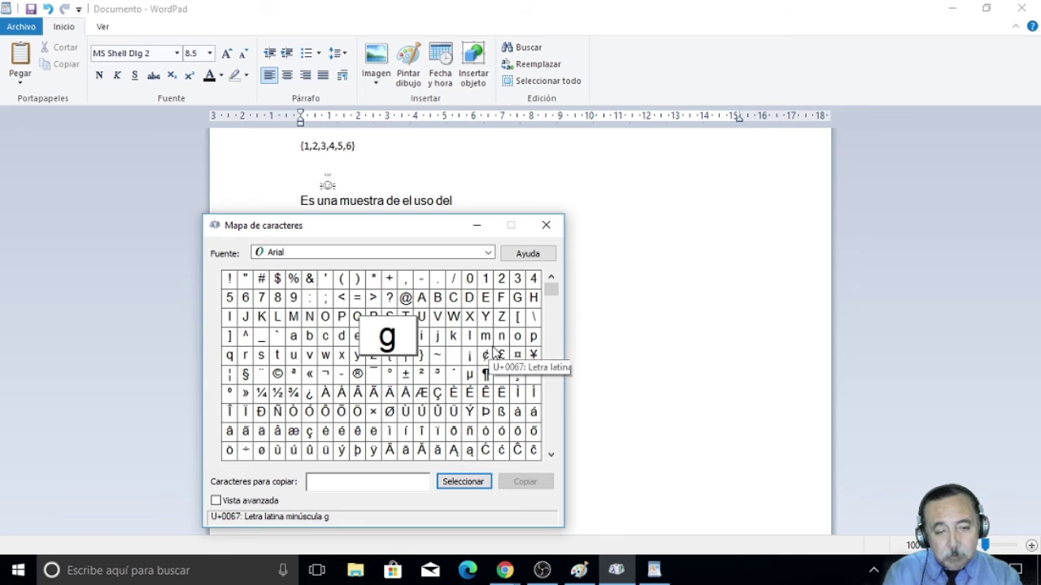
pyautogui.click(485, 337)
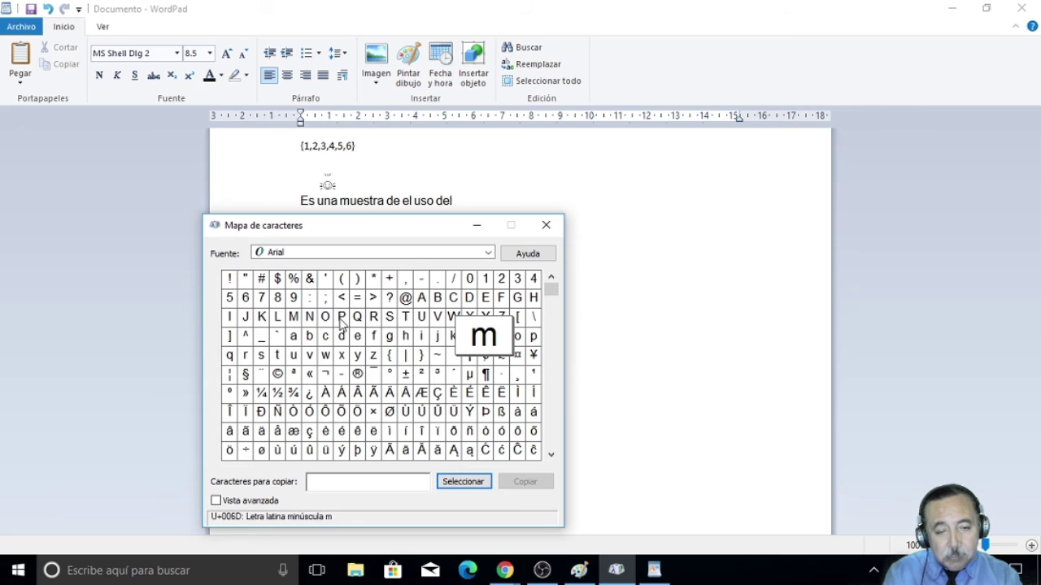
pyautogui.click(454, 483)
pyautogui.click(301, 341)
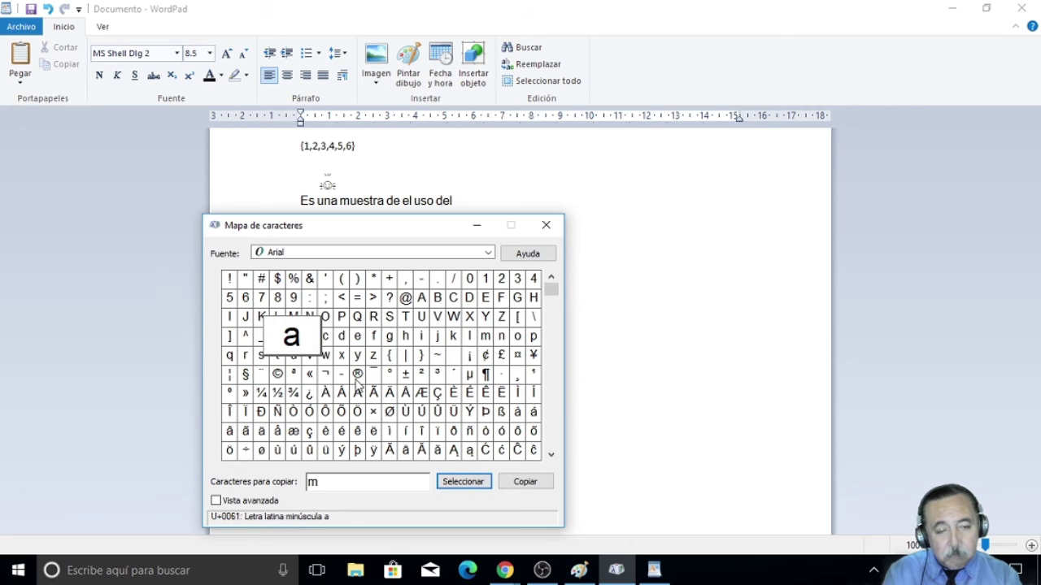
pyautogui.click(480, 487)
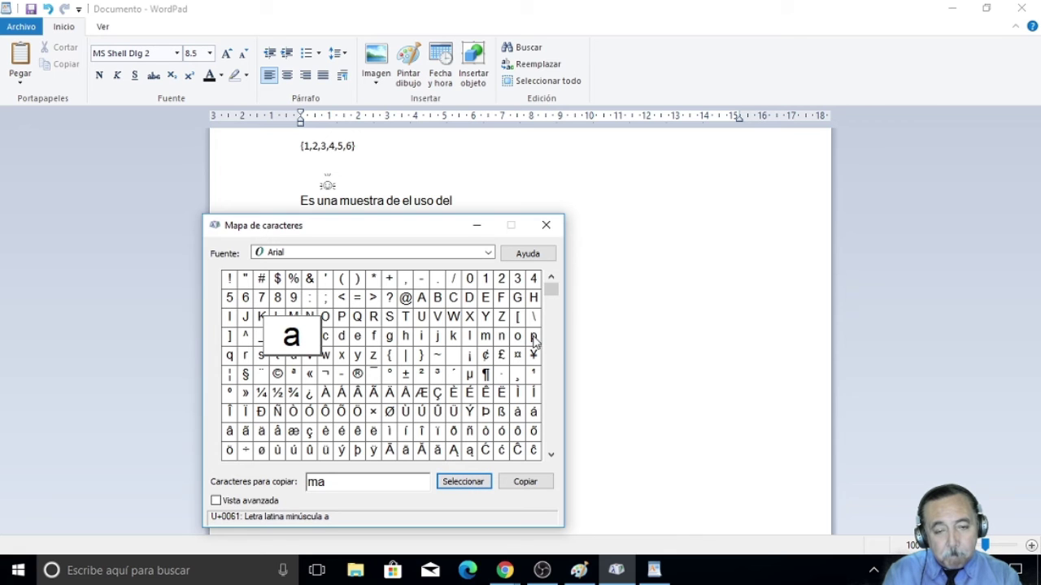
pyautogui.click(534, 338)
pyautogui.click(454, 483)
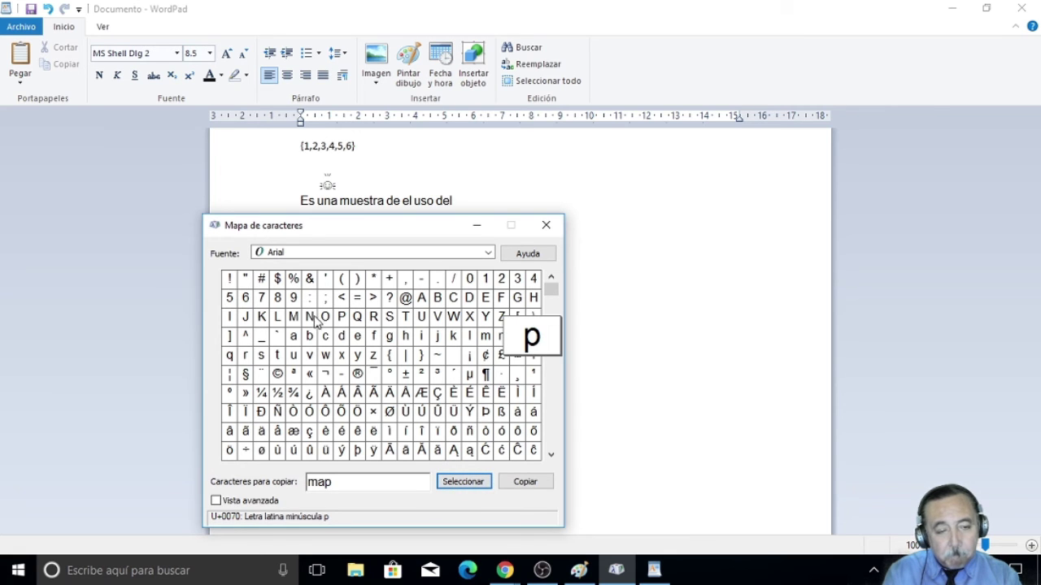
pyautogui.click(294, 335)
pyautogui.click(466, 483)
pyautogui.click(549, 485)
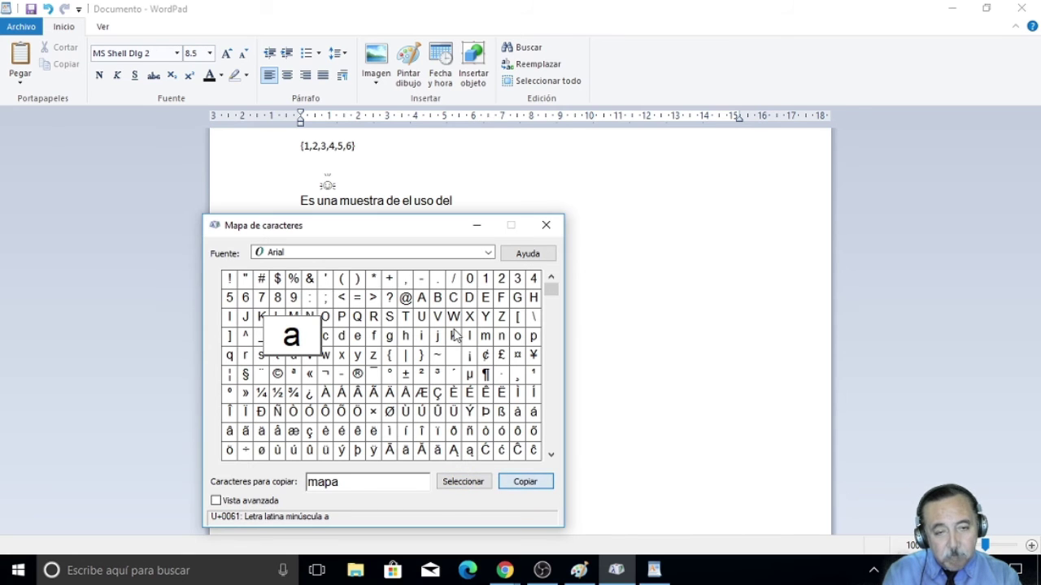
# Step: Paste the copied "mapa" after "Es una muestra de el uso del" and a space, removing the extra line break
pyautogui.click(504, 198)
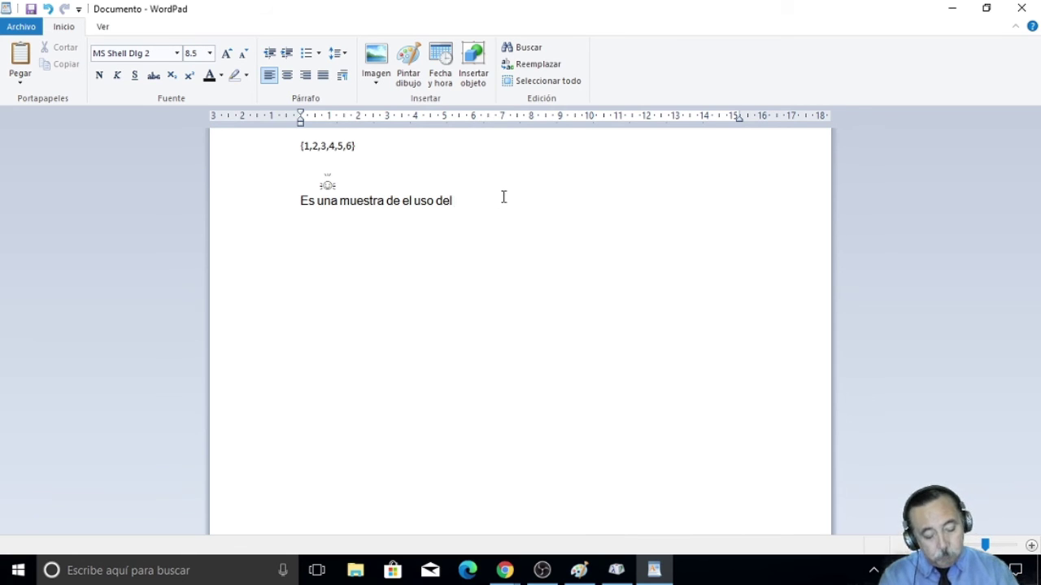
pyautogui.write('mapa')
pyautogui.press('Return')
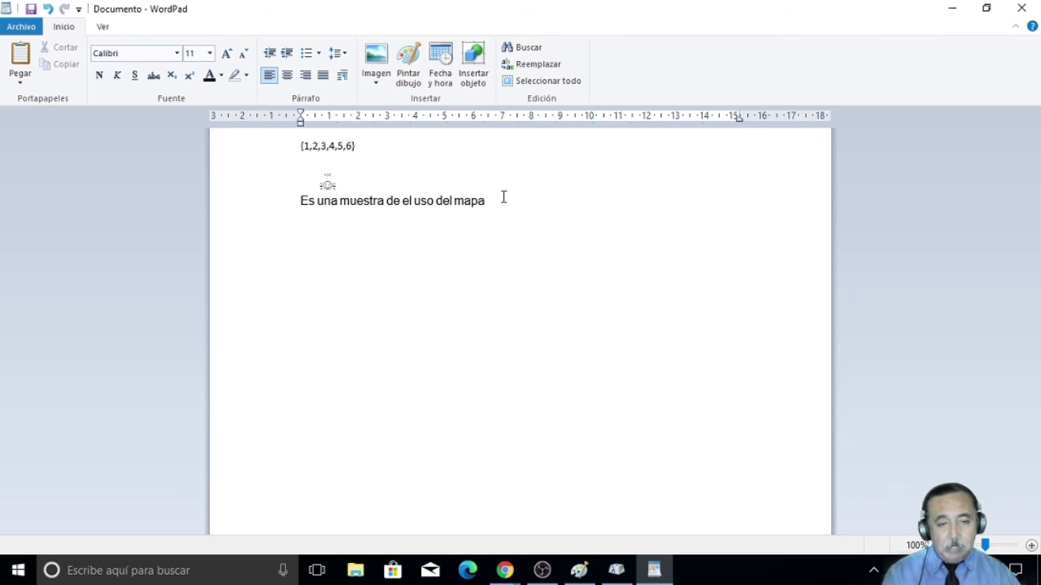
pyautogui.press('BackSpace')
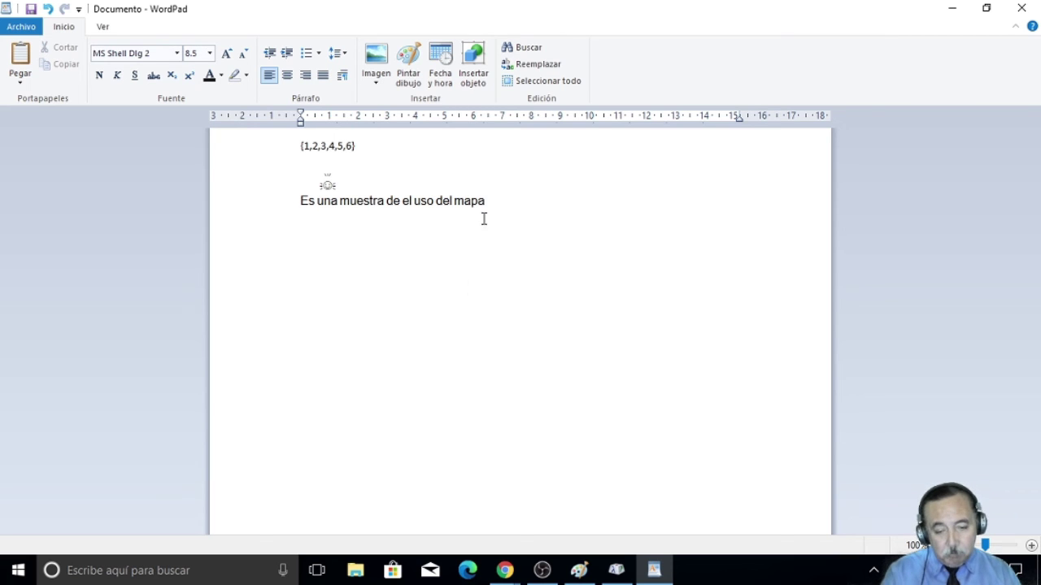
# Step: Clear the characters collected in the character map, collect the Arial lowercase letters "de" and copy them
pyautogui.click(616, 570)
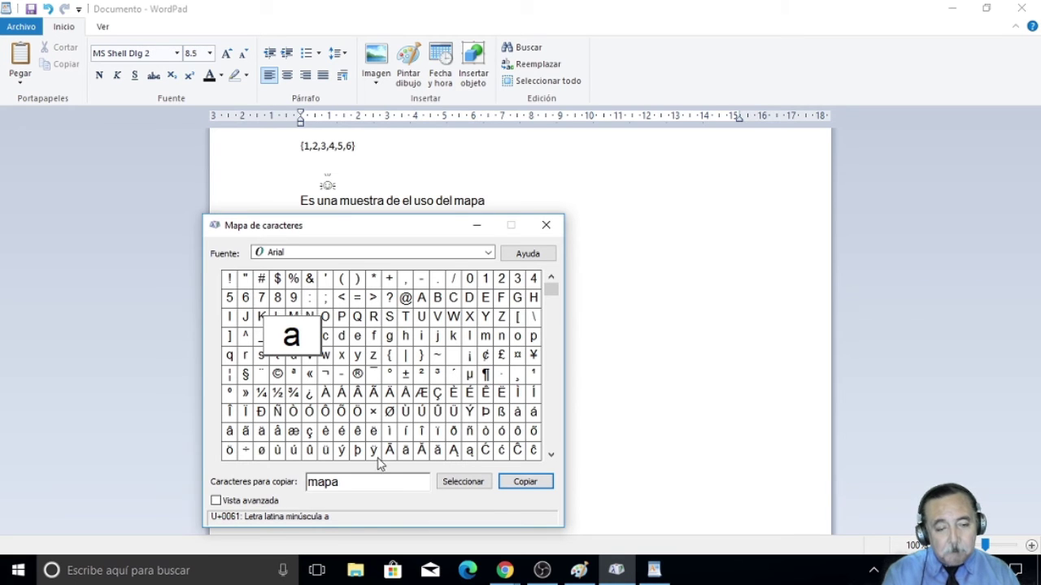
pyautogui.moveTo(372, 480); pyautogui.dragTo(270, 484)
pyautogui.press('BackSpace')
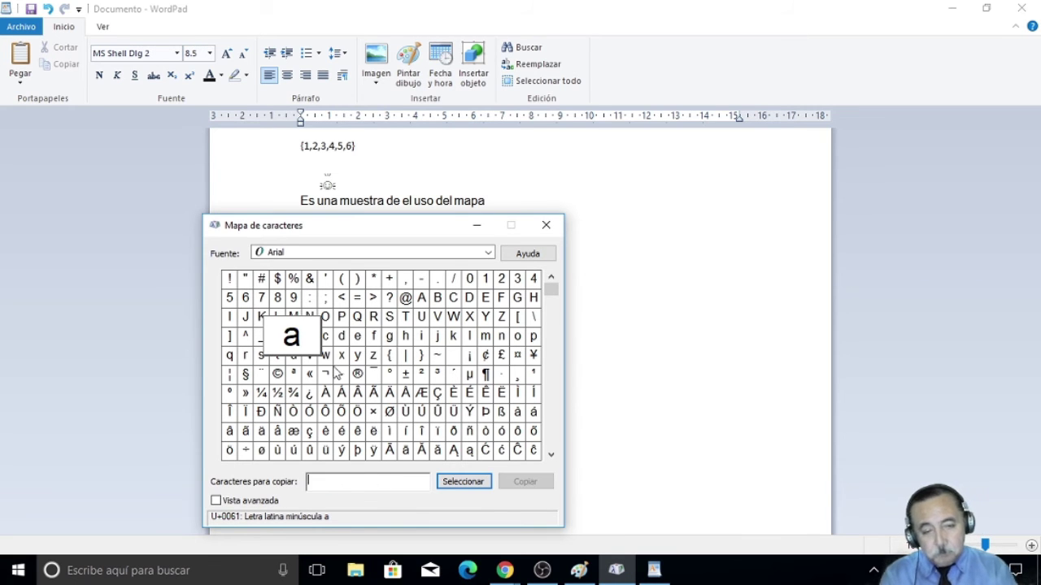
pyautogui.click(344, 343)
pyautogui.click(459, 482)
pyautogui.click(356, 336)
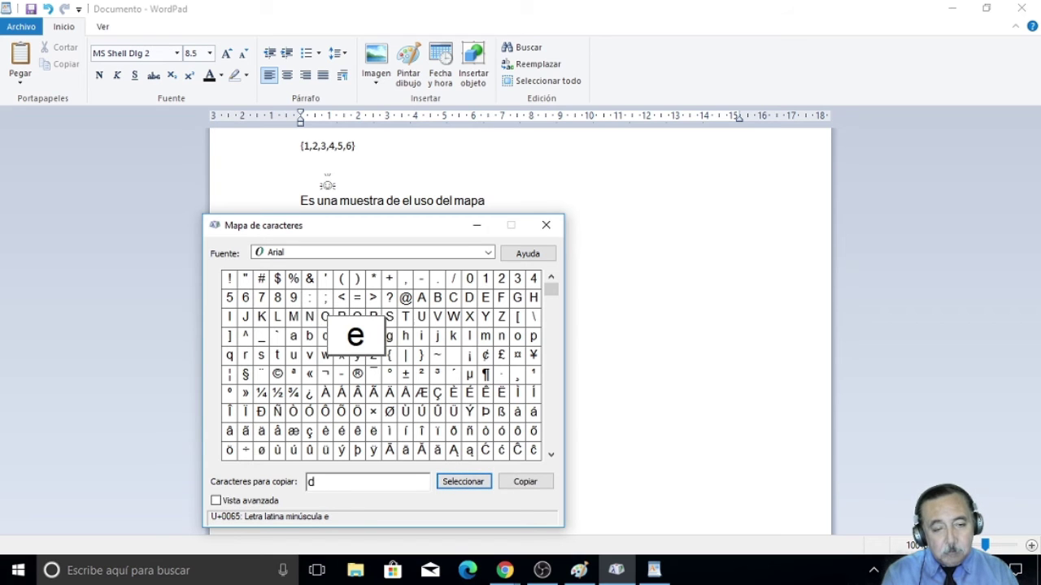
pyautogui.click(480, 483)
pyautogui.click(539, 483)
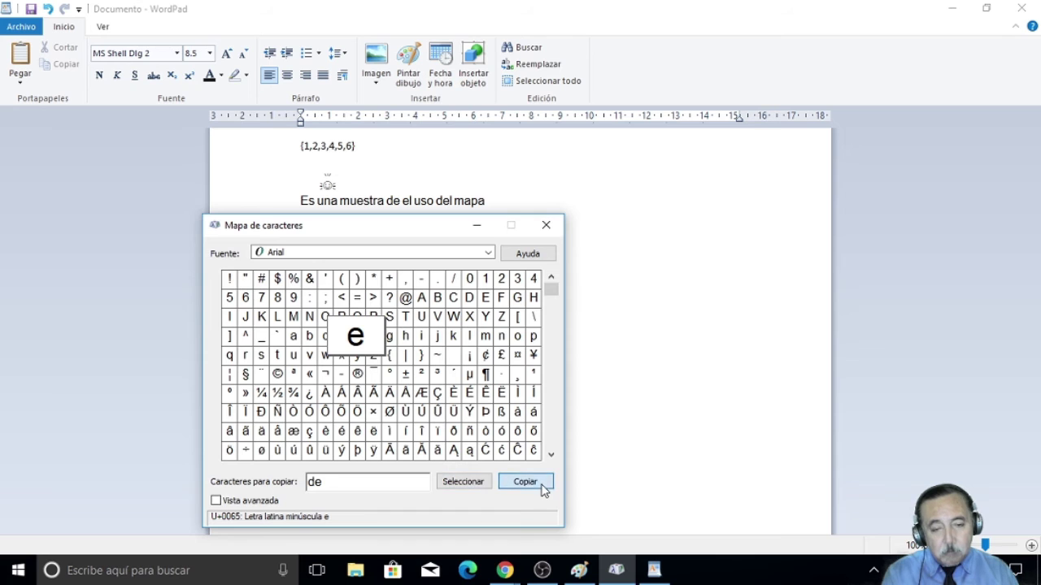
# Step: Paste the copied "de" after "Es una muestra de el uso del mapa" and a space, returning the cursor to the phrase's end
pyautogui.click(500, 200)
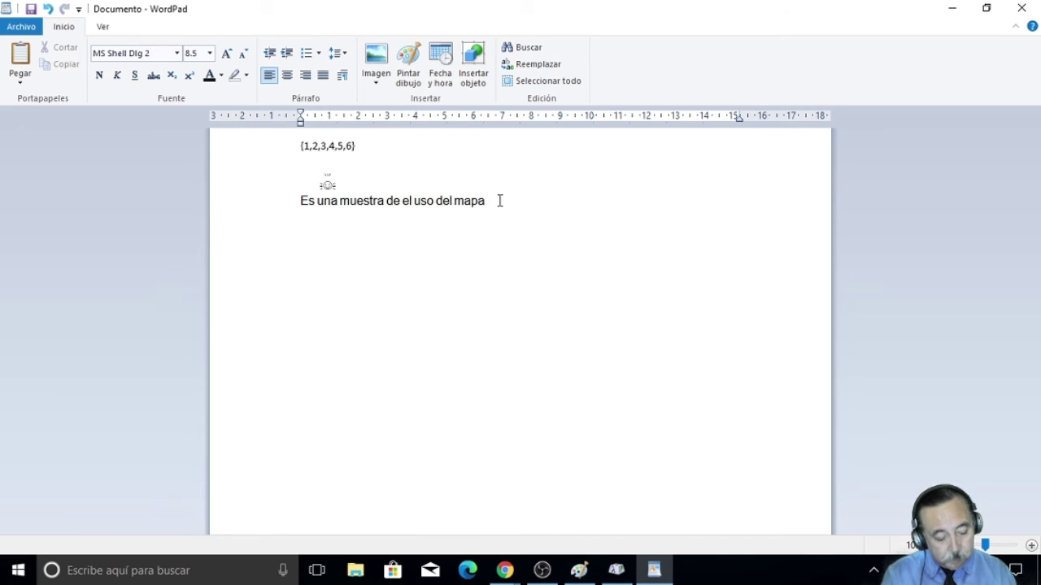
pyautogui.write('de')
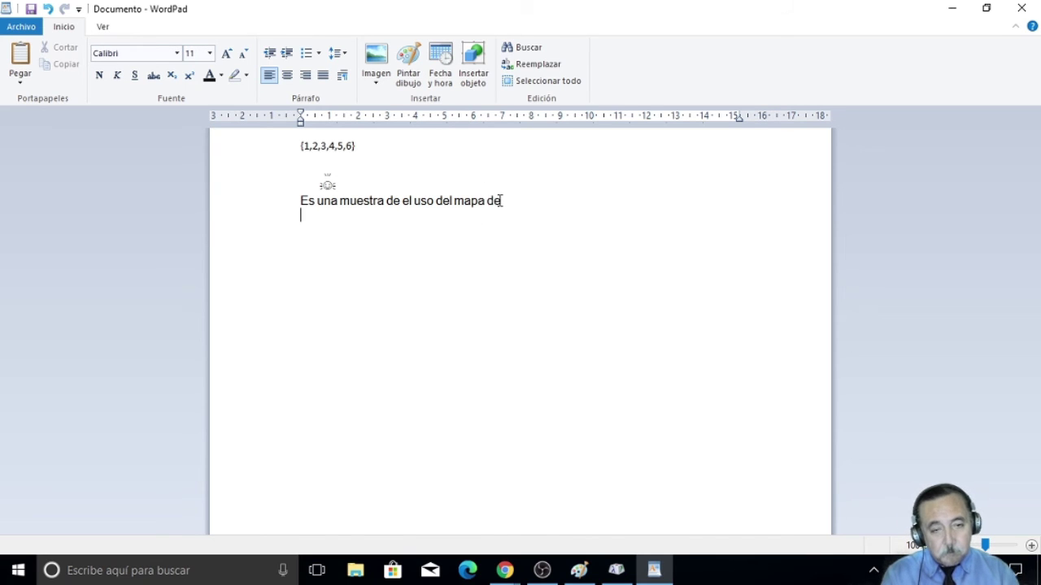
pyautogui.click(658, 197)
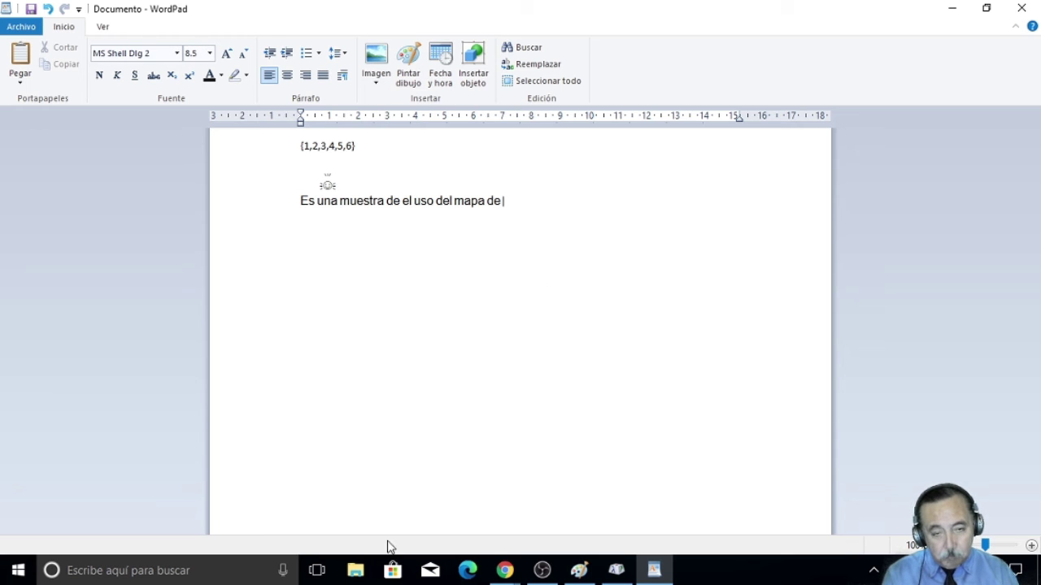
# Step: Clear the characters collected in the character map and collect the Arial lowercase letters "carac"
pyautogui.click(620, 570)
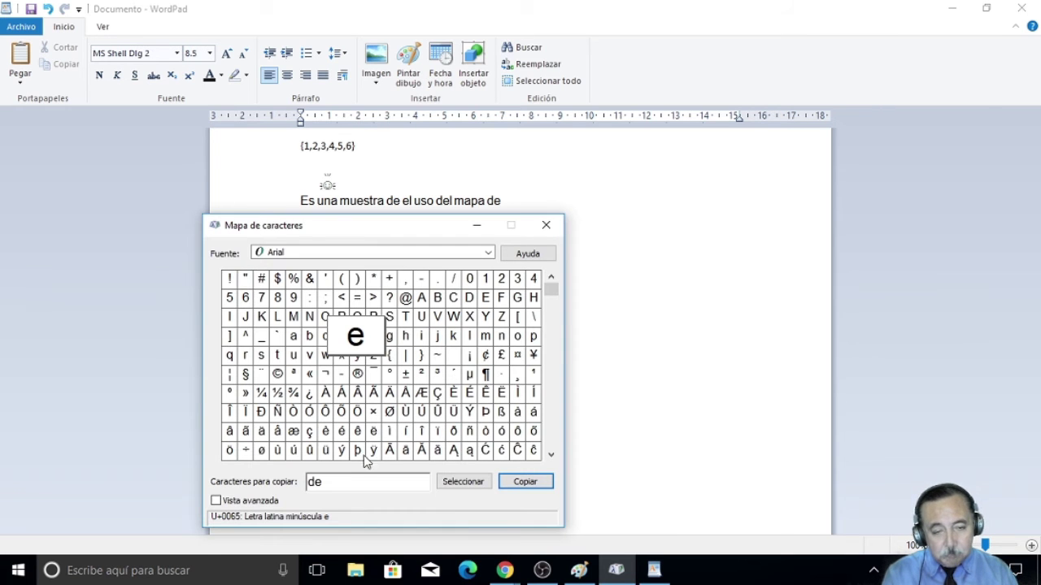
pyautogui.doubleClick(338, 481)
pyautogui.press('BackSpace')
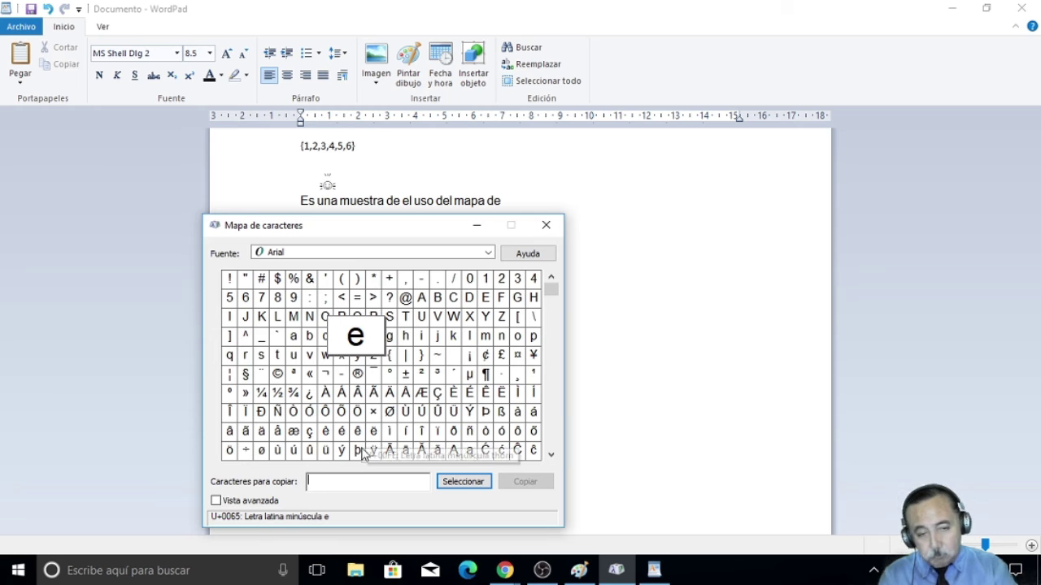
pyautogui.click(325, 338)
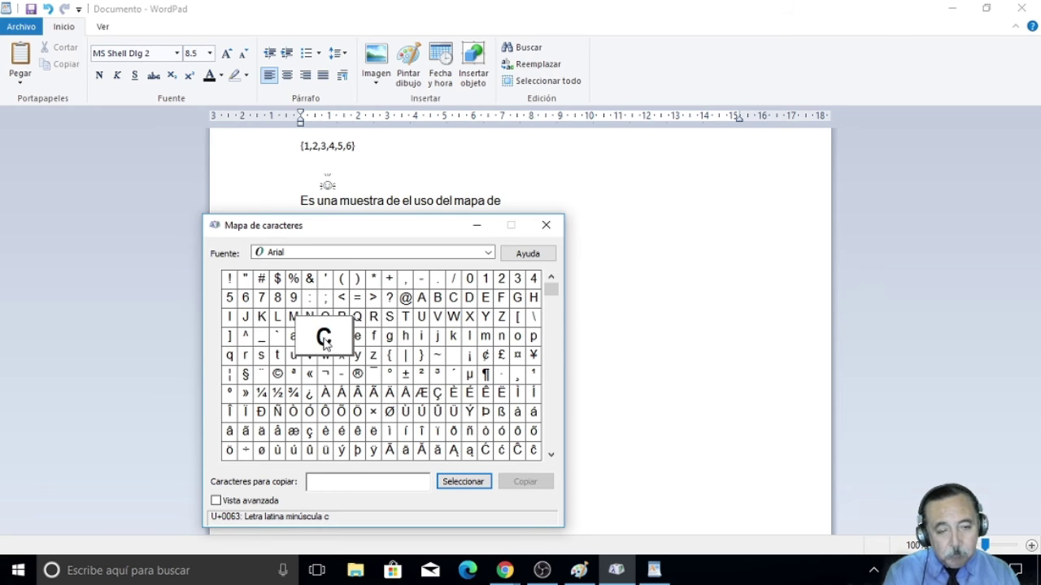
pyautogui.click(462, 482)
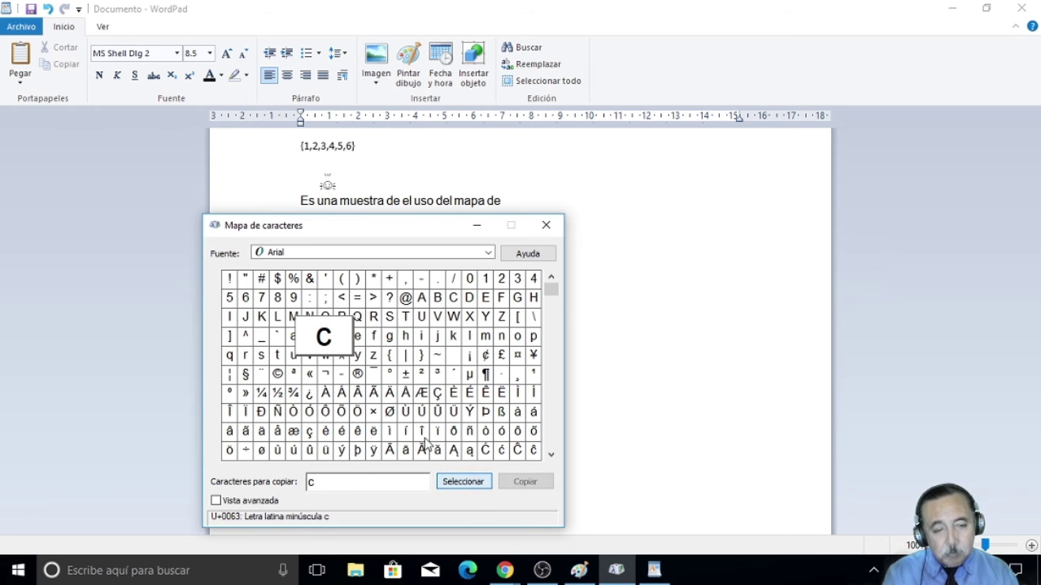
pyautogui.click(292, 337)
pyautogui.click(474, 481)
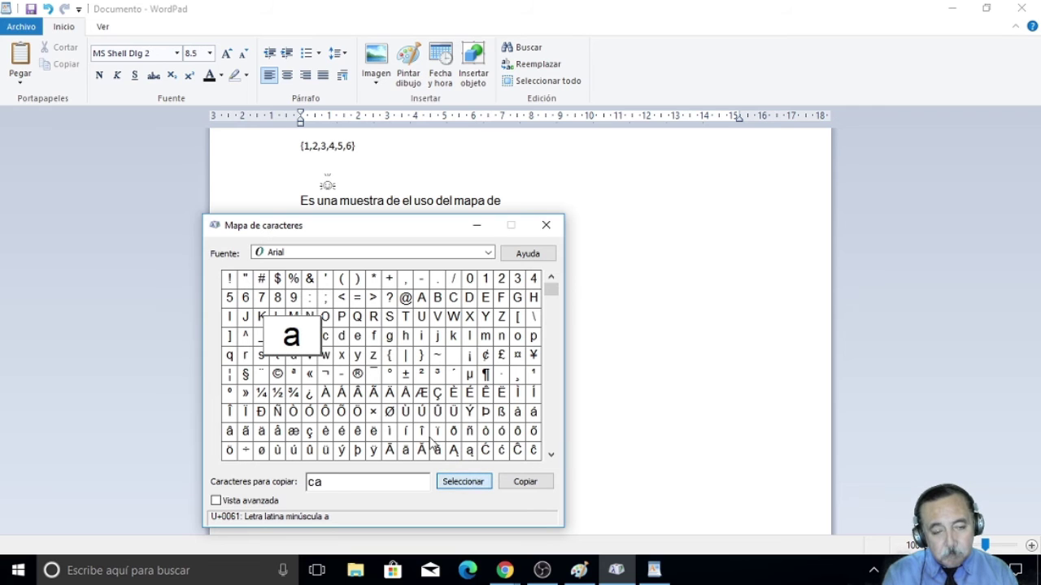
pyautogui.click(244, 355)
pyautogui.click(463, 482)
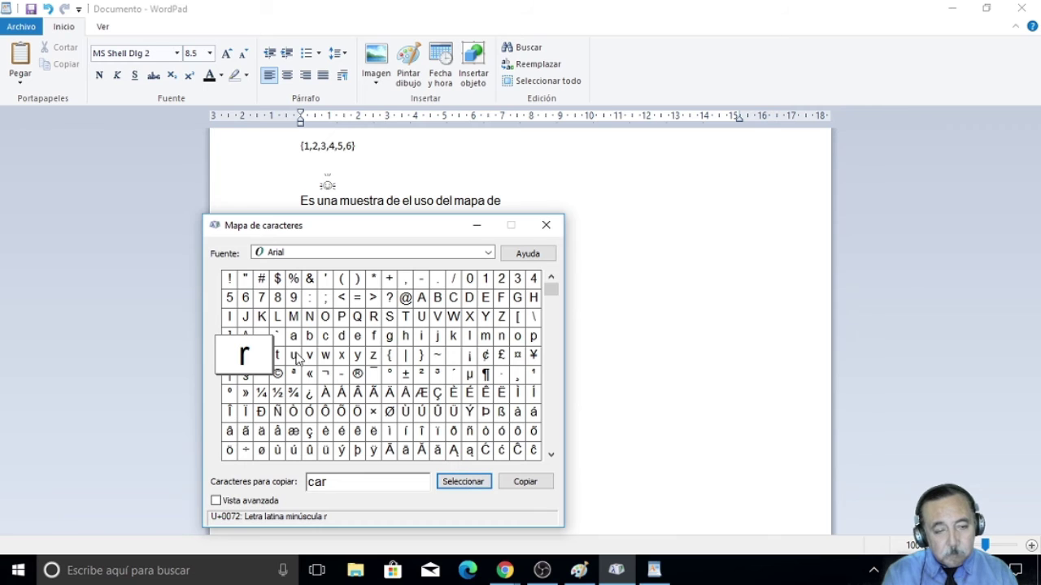
pyautogui.click(293, 336)
pyautogui.click(473, 483)
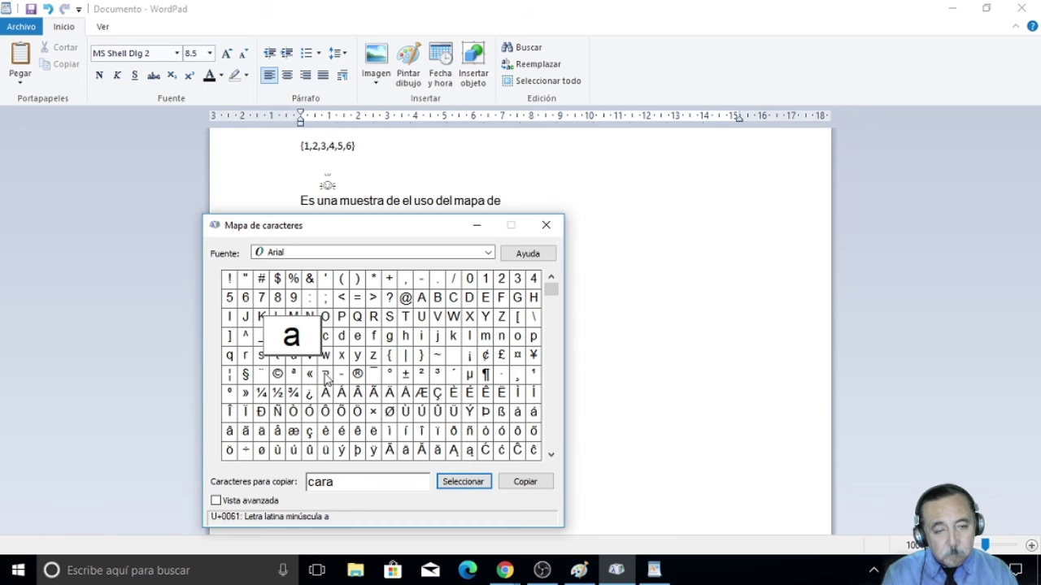
pyautogui.click(325, 337)
pyautogui.click(467, 485)
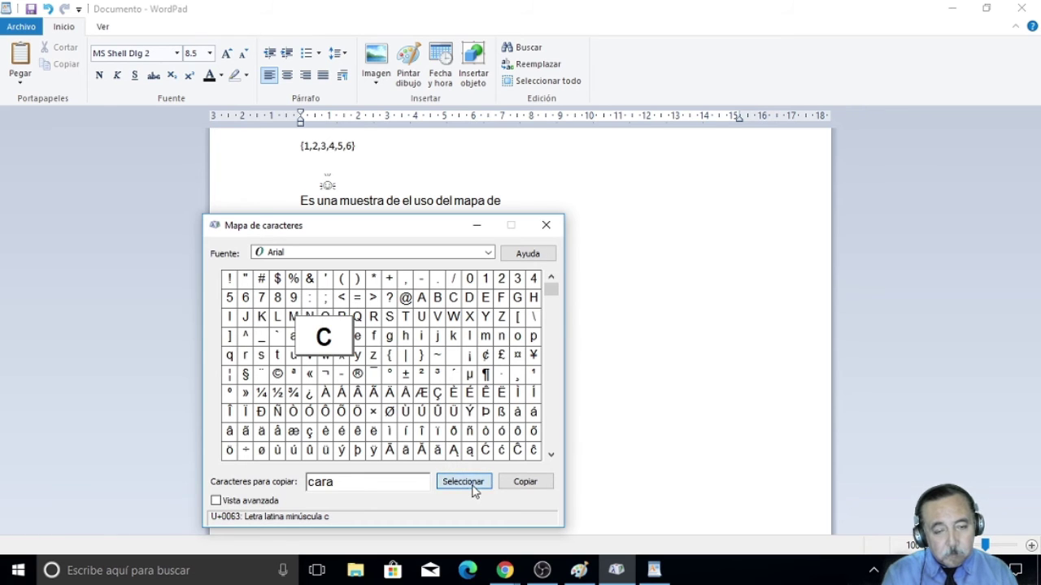
# Step: Add the Arial lowercase letters "teres" to the collected characters to complete the word "caracteres"
pyautogui.click(277, 356)
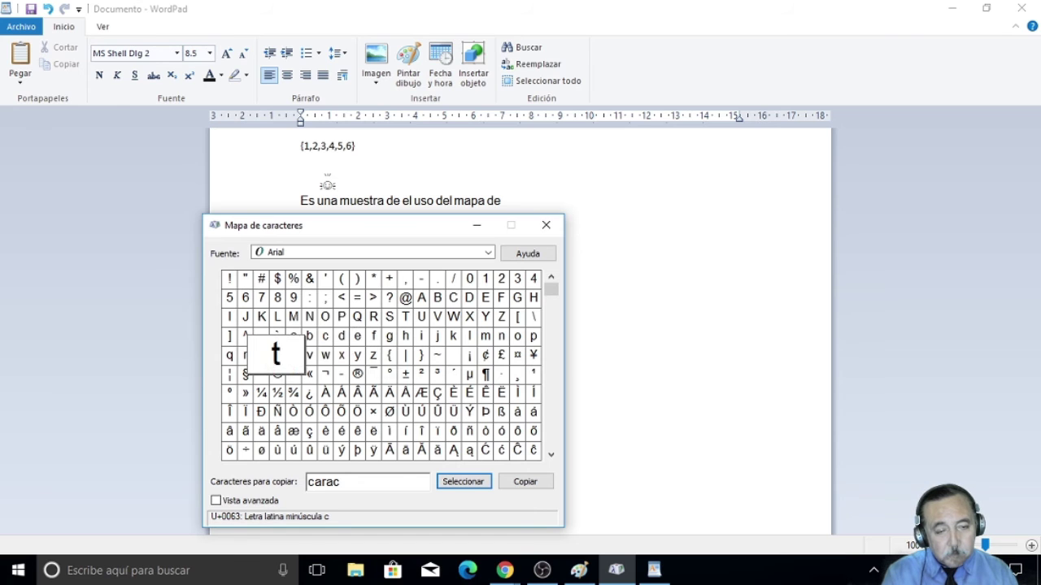
pyautogui.click(447, 486)
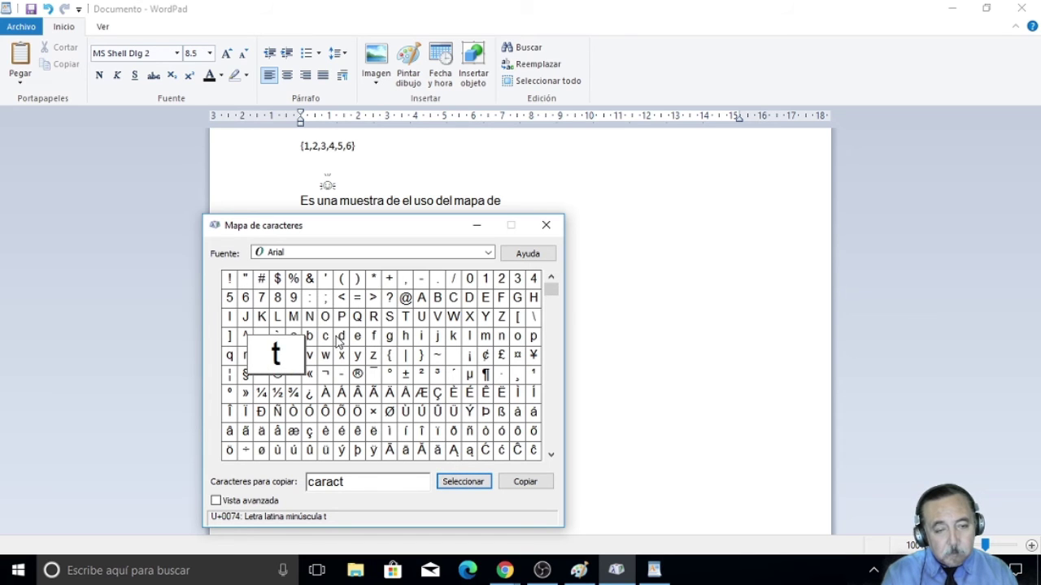
pyautogui.click(363, 340)
pyautogui.click(463, 482)
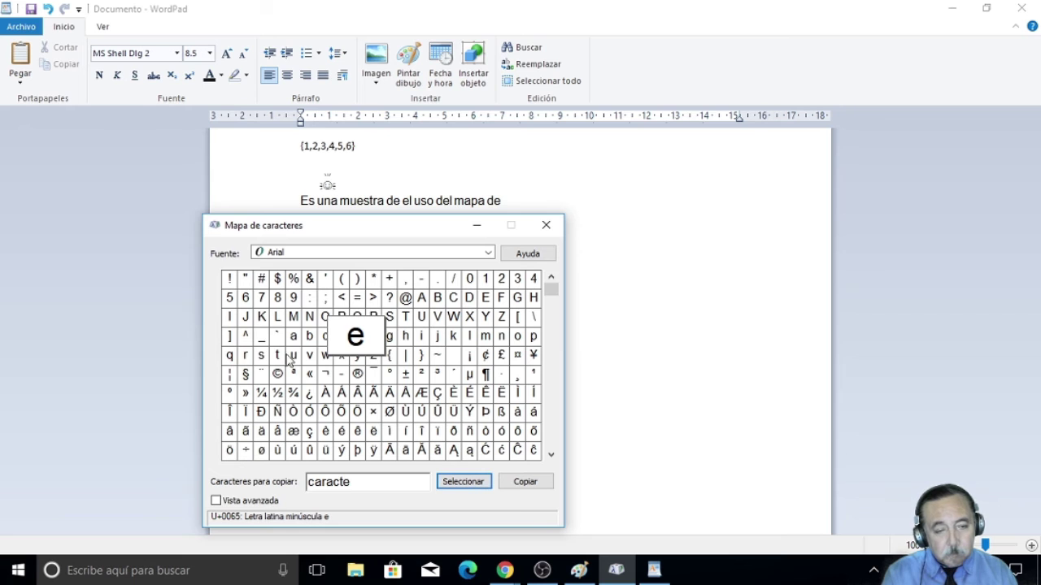
pyautogui.click(247, 357)
pyautogui.click(482, 481)
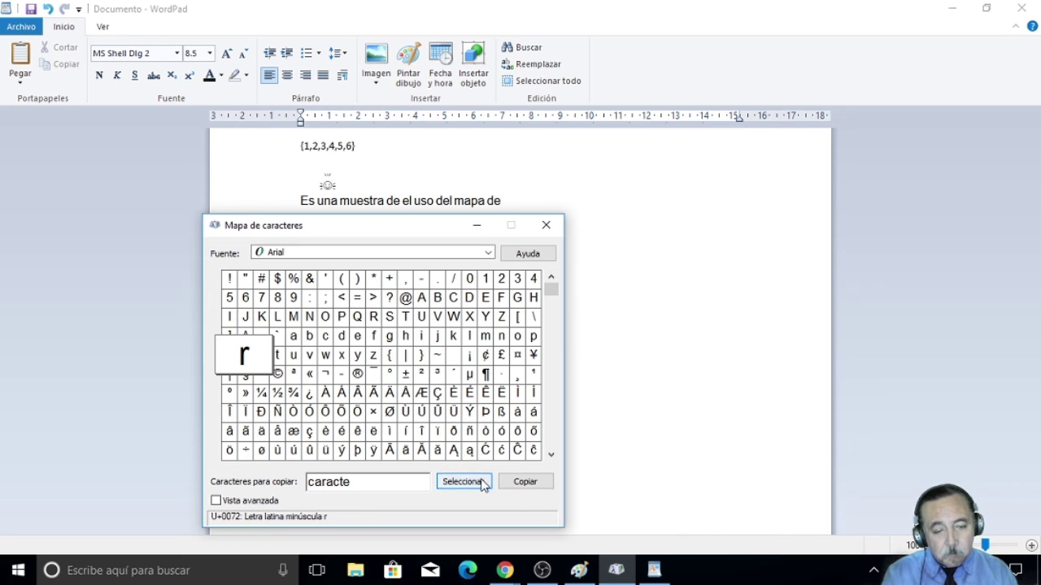
pyautogui.click(360, 341)
pyautogui.click(459, 482)
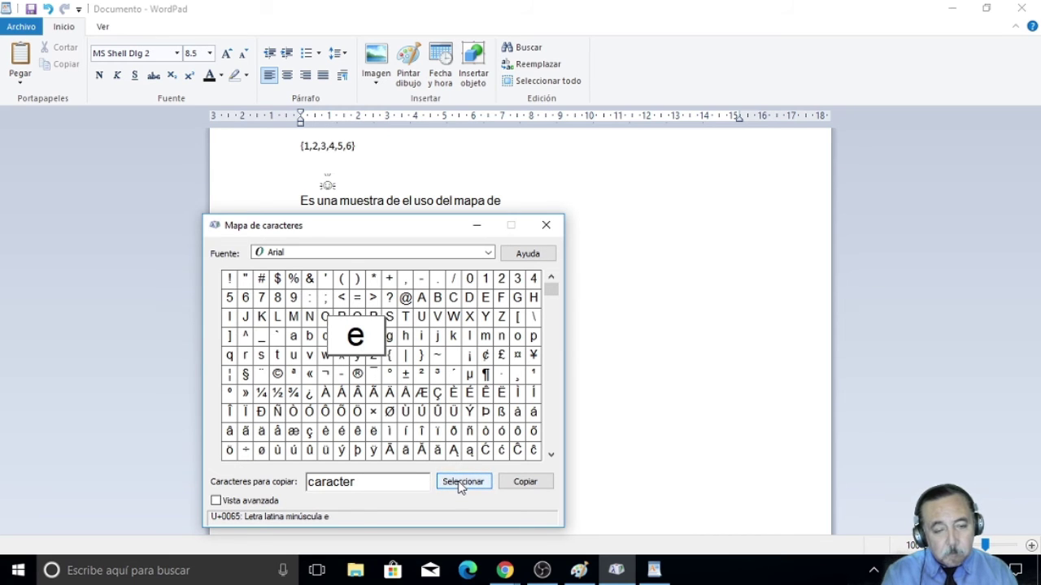
pyautogui.click(262, 357)
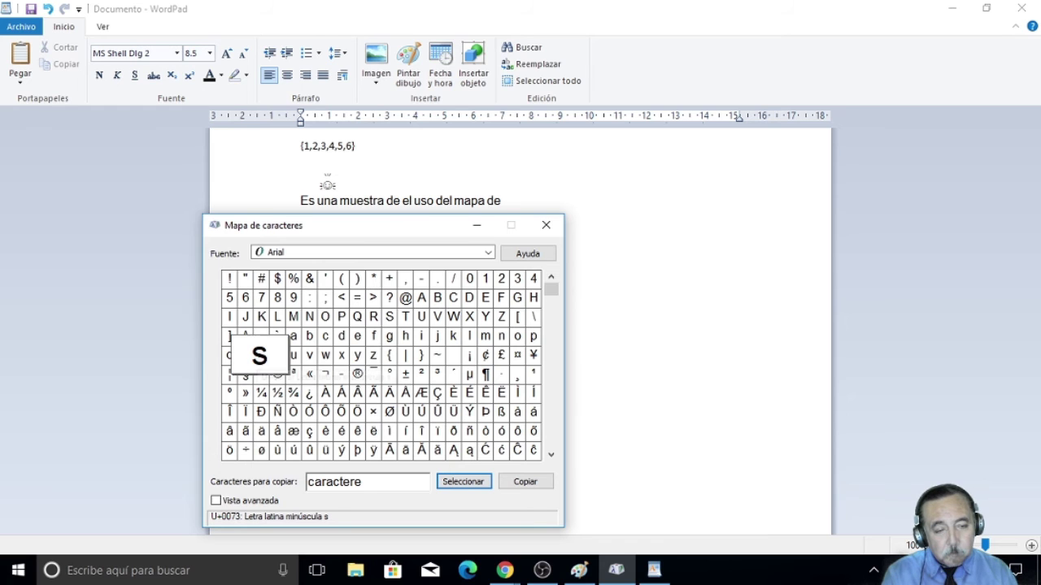
pyautogui.click(480, 483)
# Step: Copy the collected "caracteres" and paste it after "Es una muestra de el uso del mapa de" in the WordPad document
pyautogui.click(526, 482)
pyautogui.click(530, 203)
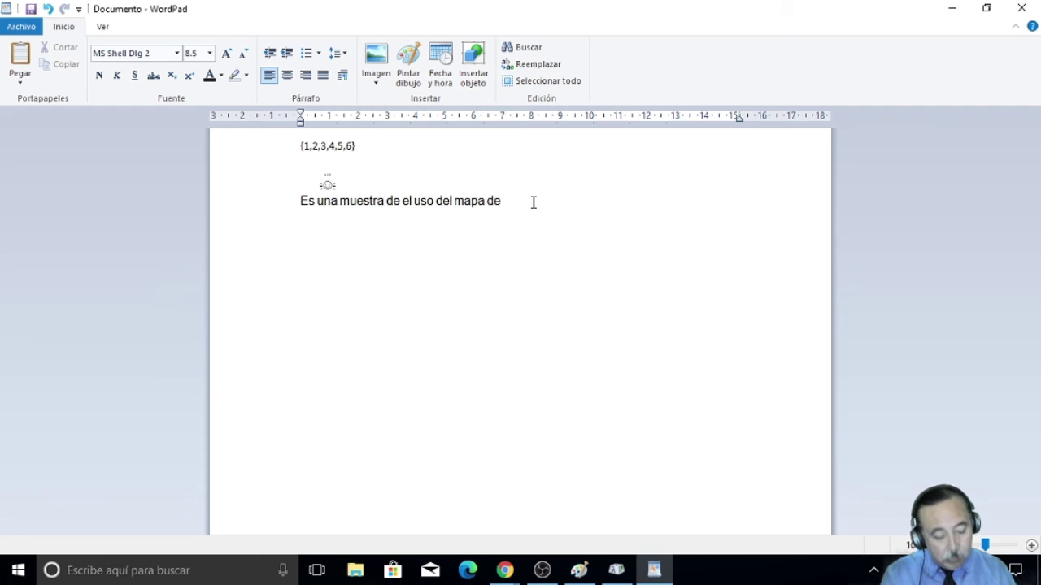
pyautogui.write('caracteres')
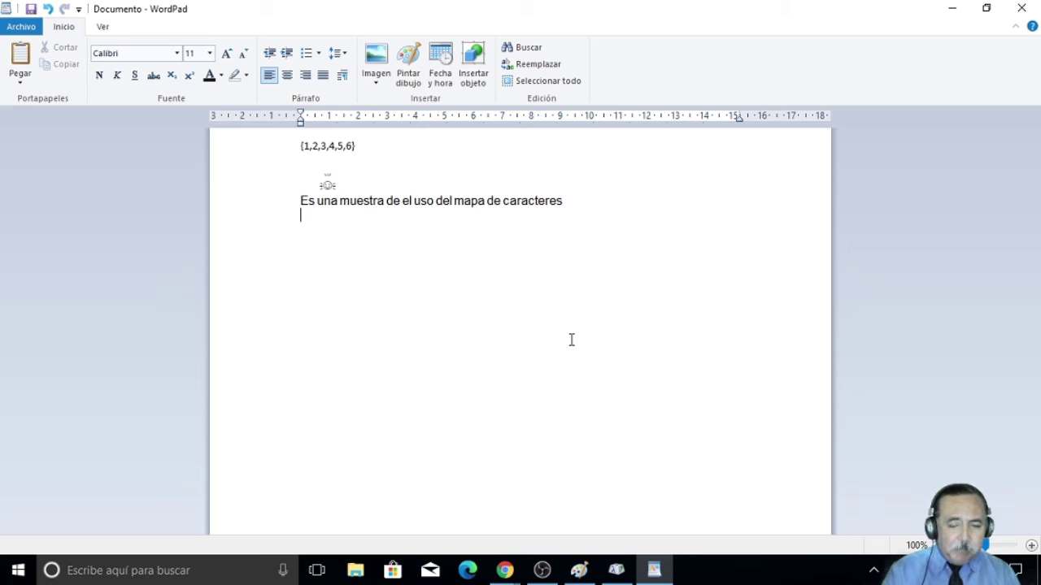
# Step: Copy only the Arial micro sign µ from the character map, close the map and paste the sign on the line below the phrase
pyautogui.click(627, 565)
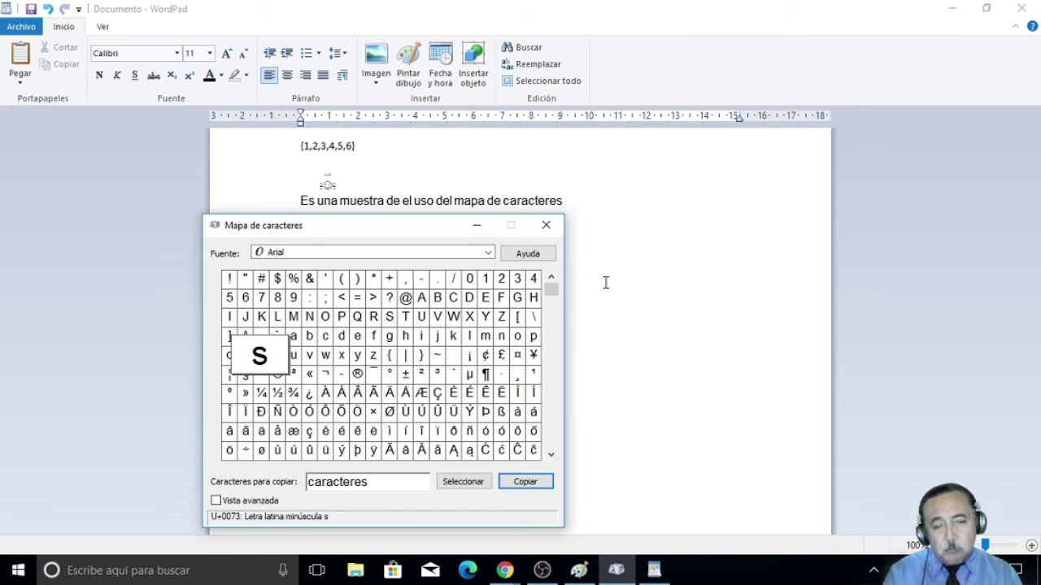
pyautogui.click(474, 376)
pyautogui.click(462, 481)
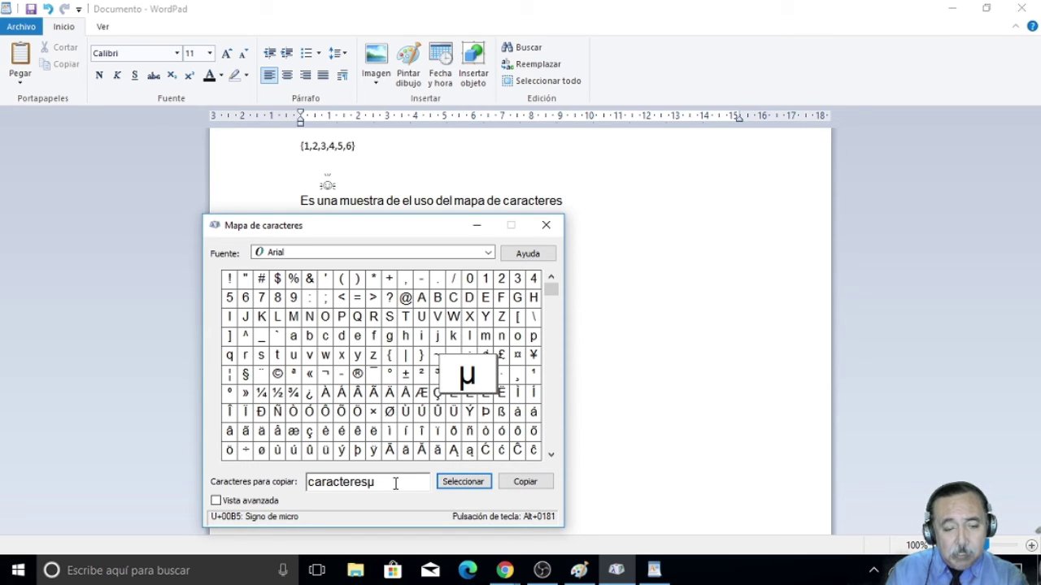
pyautogui.moveTo(395, 483); pyautogui.dragTo(261, 481)
pyautogui.click(477, 485)
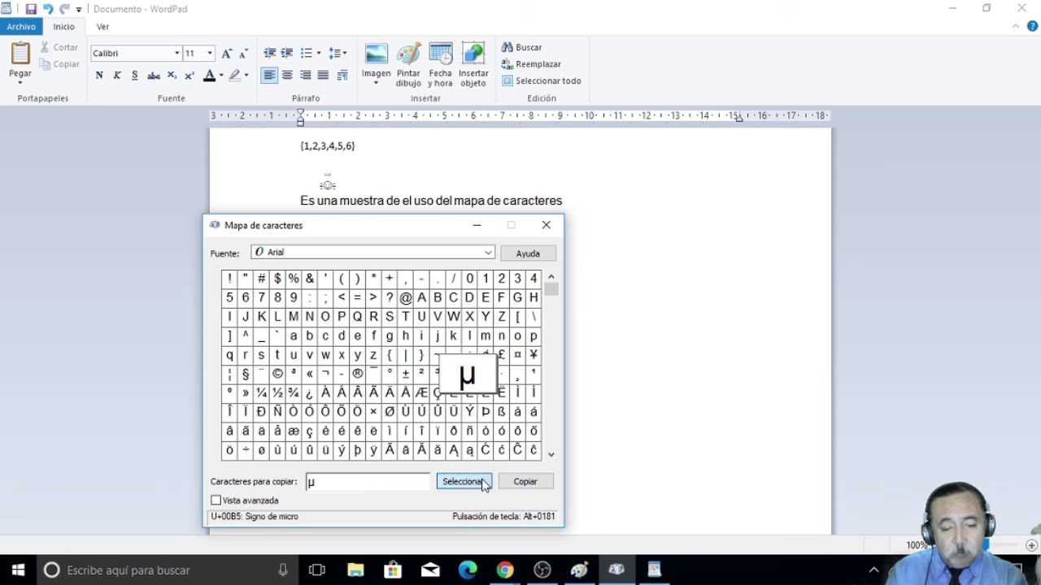
pyautogui.click(525, 483)
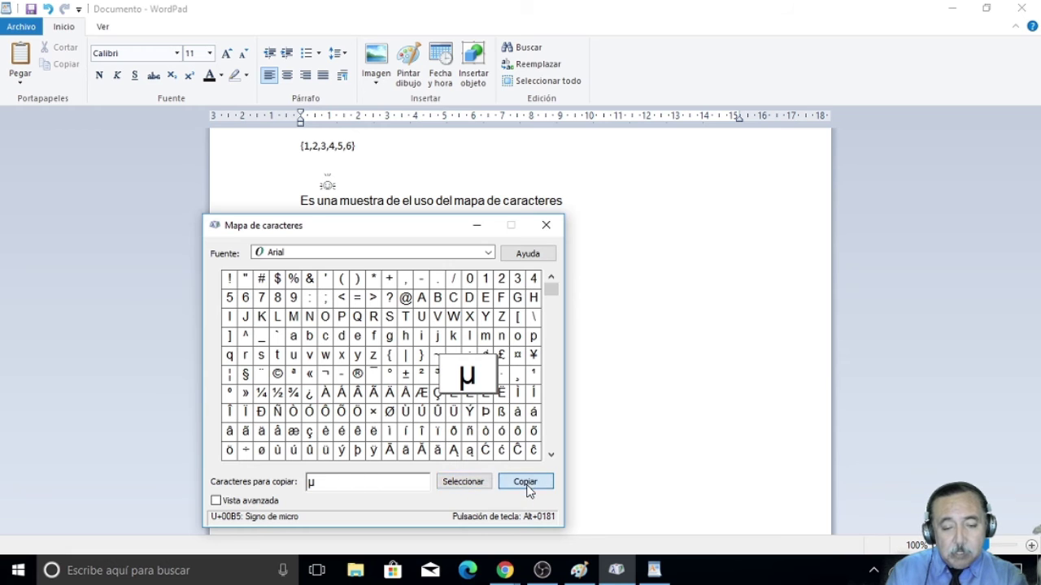
pyautogui.click(546, 225)
pyautogui.click(331, 231)
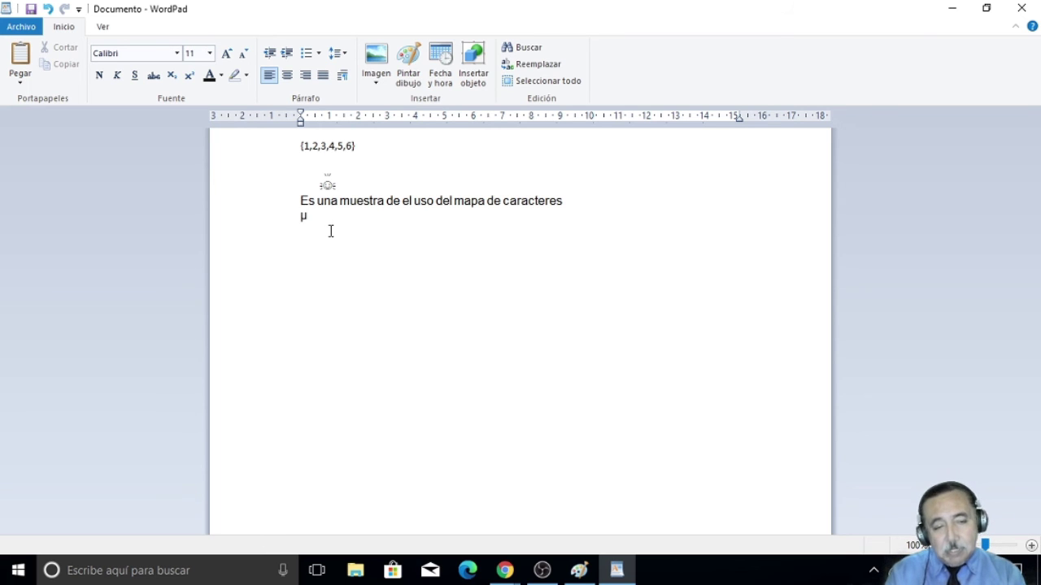
pyautogui.click(616, 569)
pyautogui.click(617, 569)
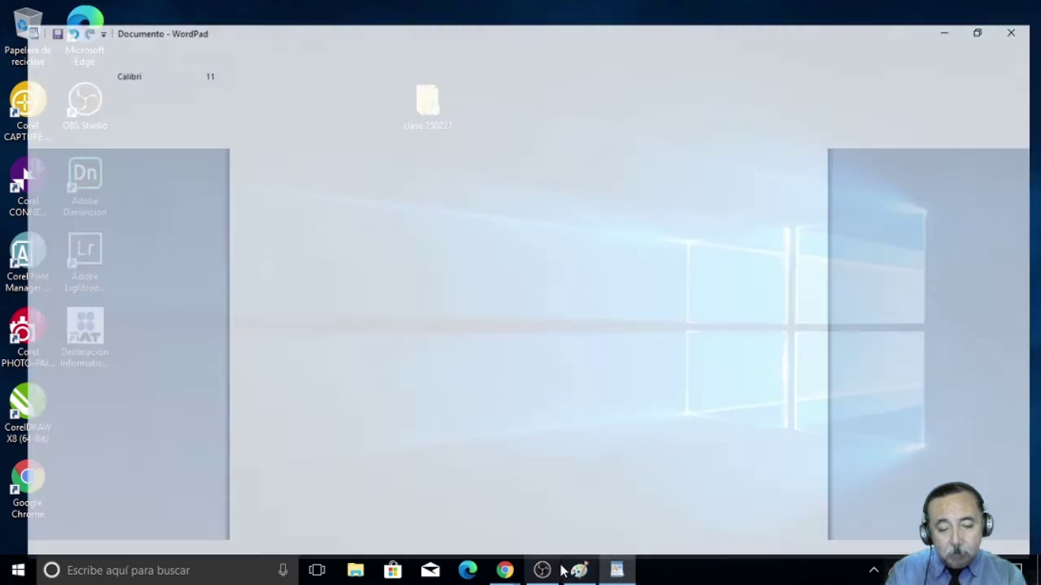
pyautogui.click(579, 569)
pyautogui.click(616, 569)
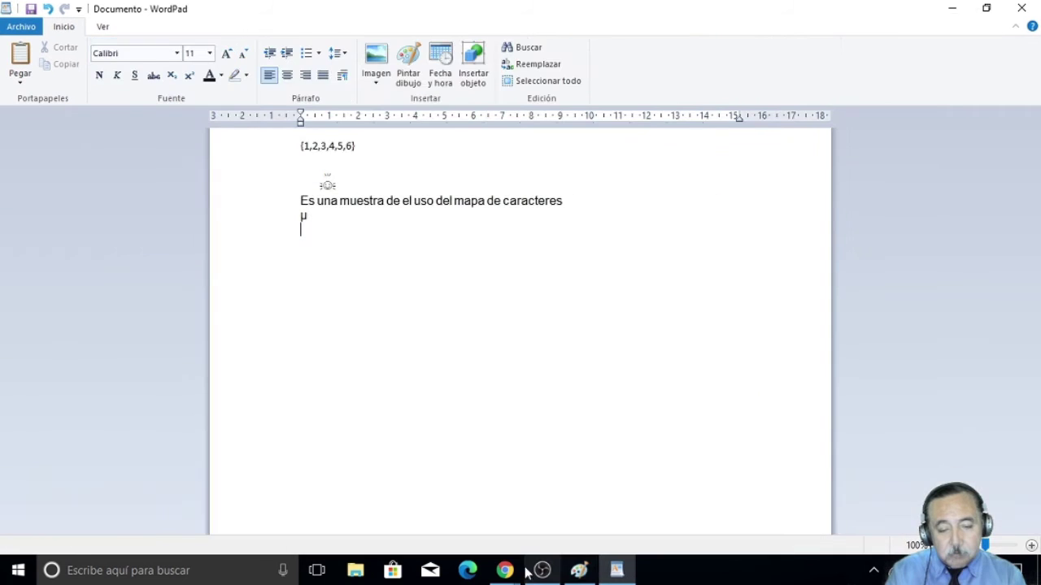
pyautogui.press('Return')
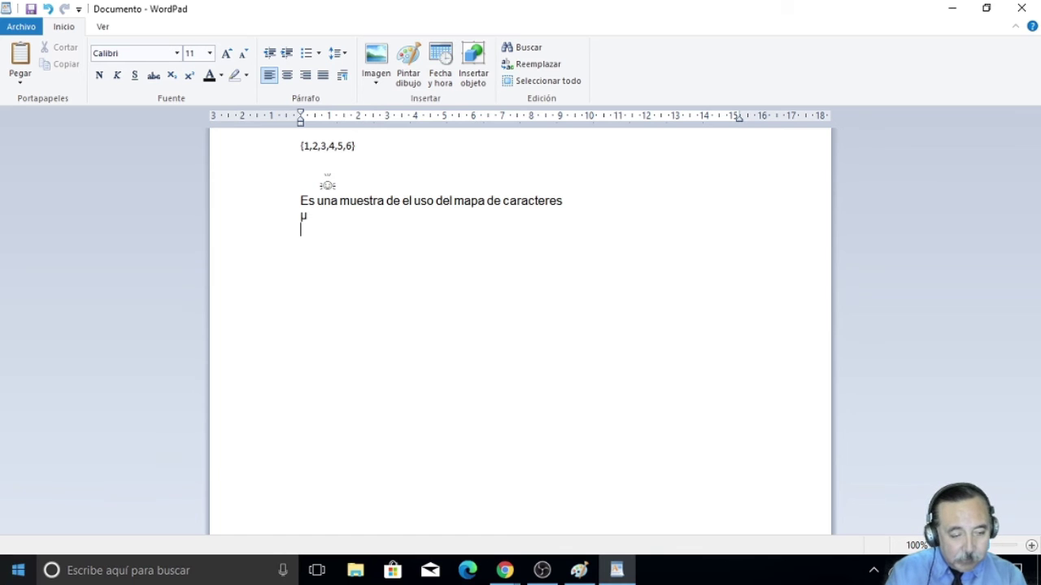
# Step: Reopen the character map from the Windows accessories and move its window clear of the document text
pyautogui.click(11, 578)
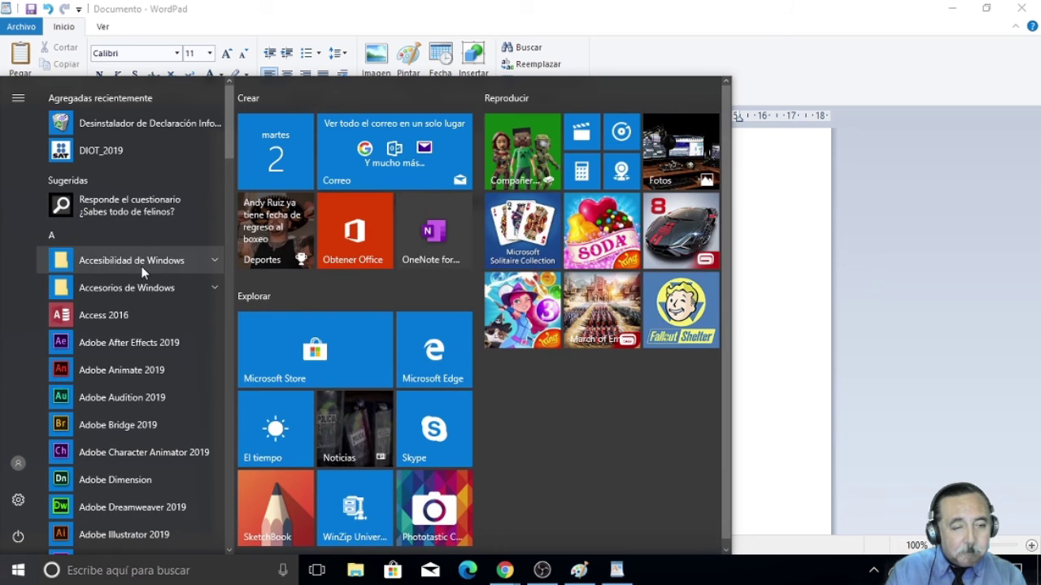
pyautogui.click(140, 267)
pyautogui.click(140, 269)
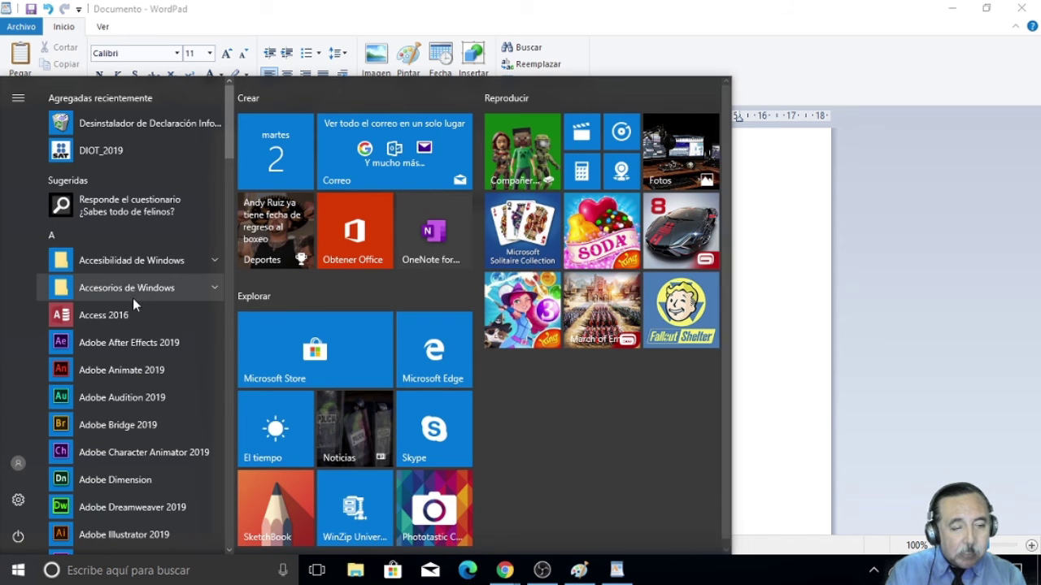
pyautogui.click(134, 298)
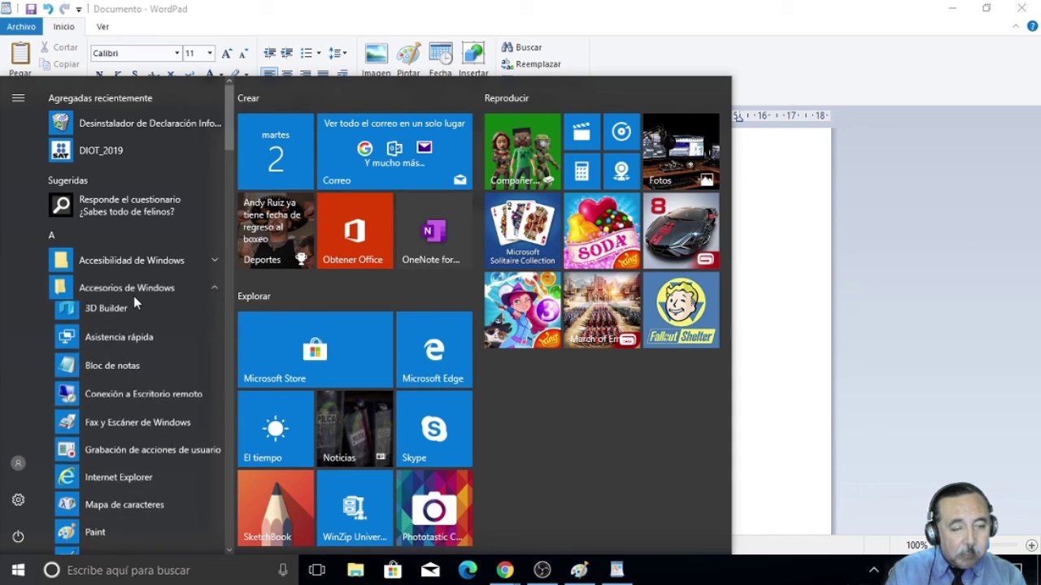
pyautogui.click(96, 510)
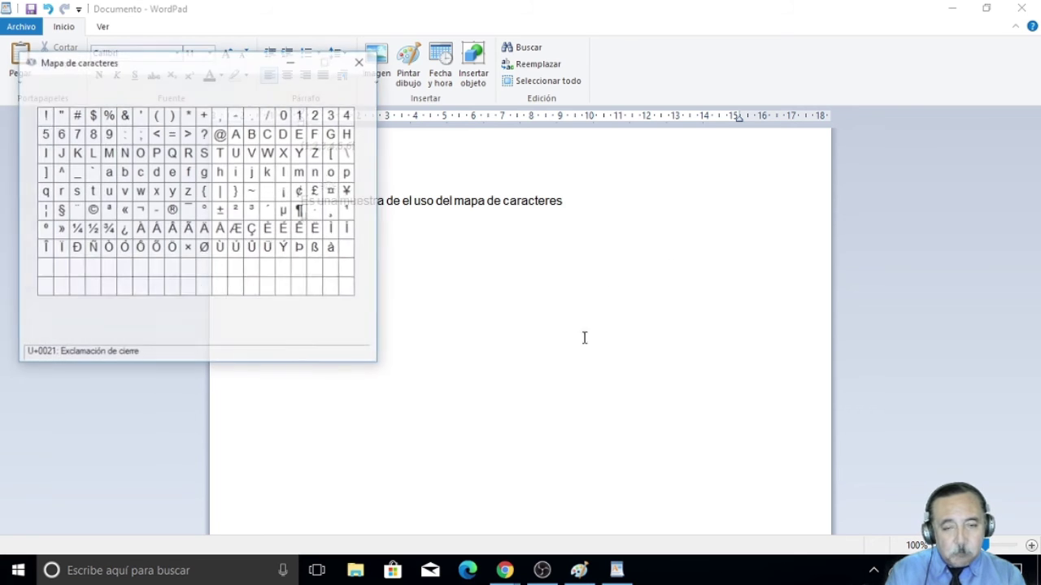
pyautogui.moveTo(171, 63); pyautogui.dragTo(726, 133)
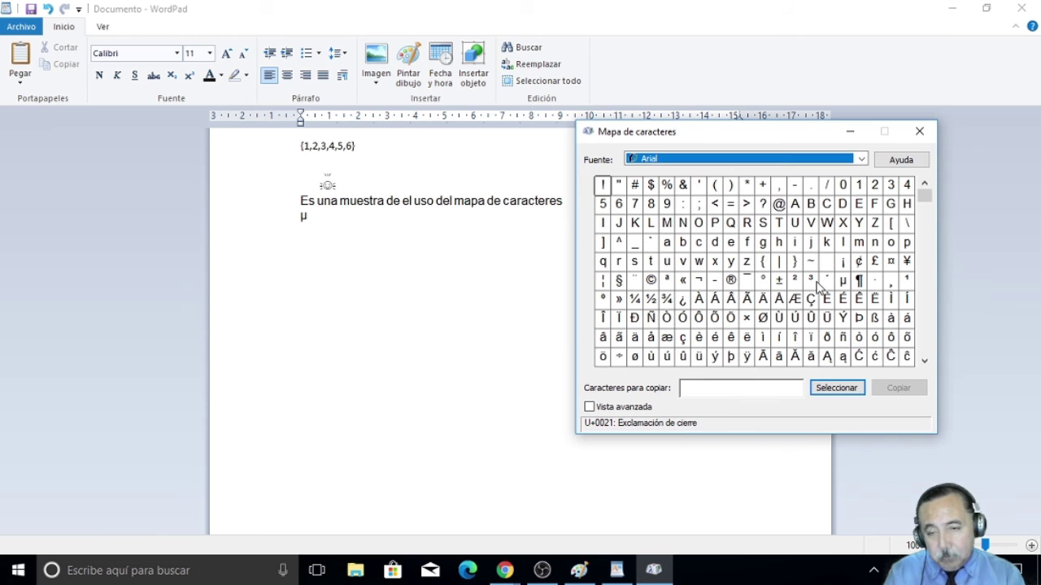
# Step: Copy the Arial section sign § from the character map and paste it on the line below the µ
pyautogui.click(618, 279)
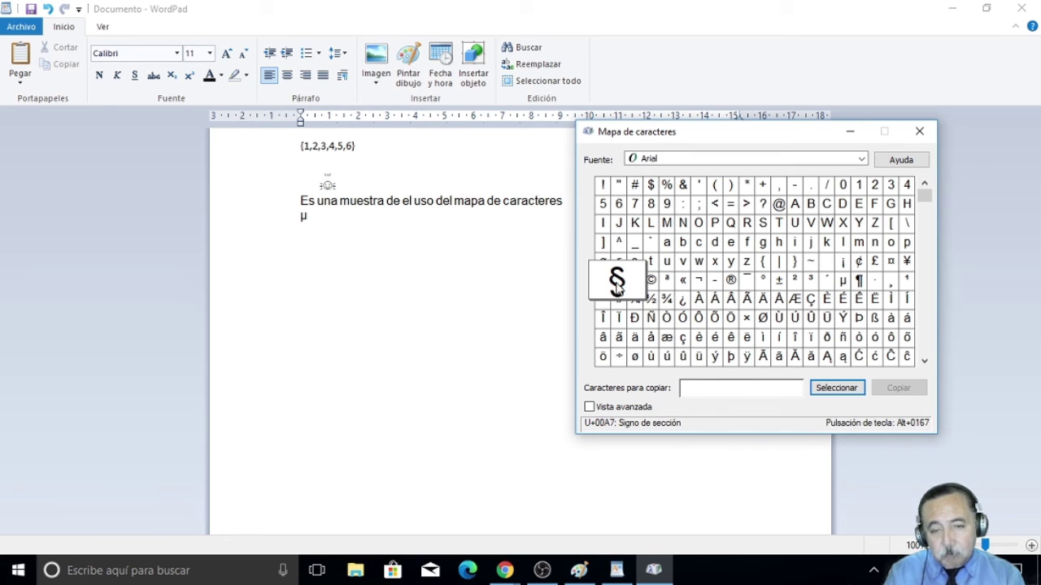
pyautogui.click(845, 390)
pyautogui.click(898, 388)
pyautogui.click(332, 227)
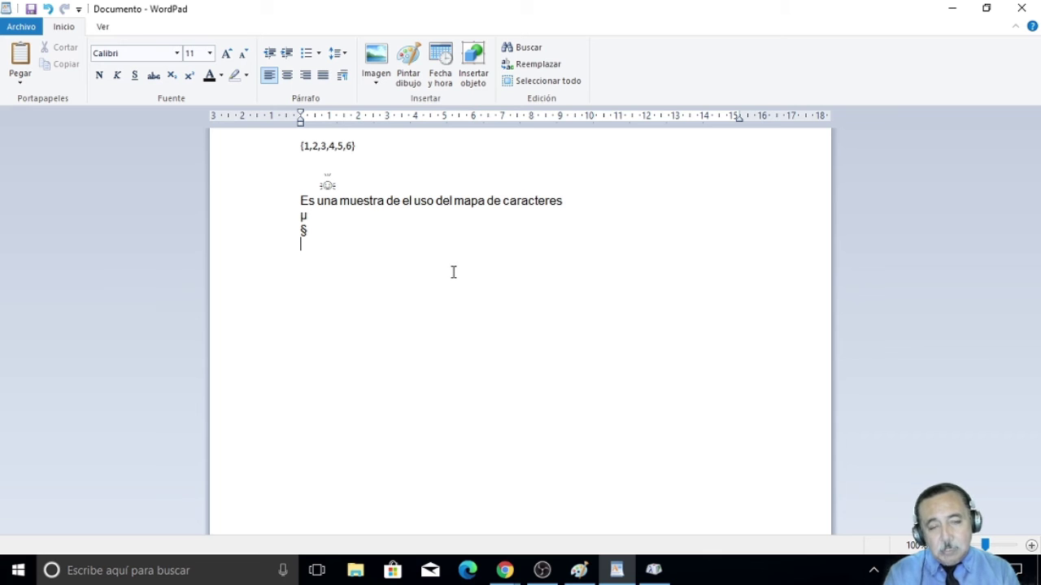
# Step: Copy only the Arial fraction ¾ from the character map and paste it on the line below the §
pyautogui.click(655, 570)
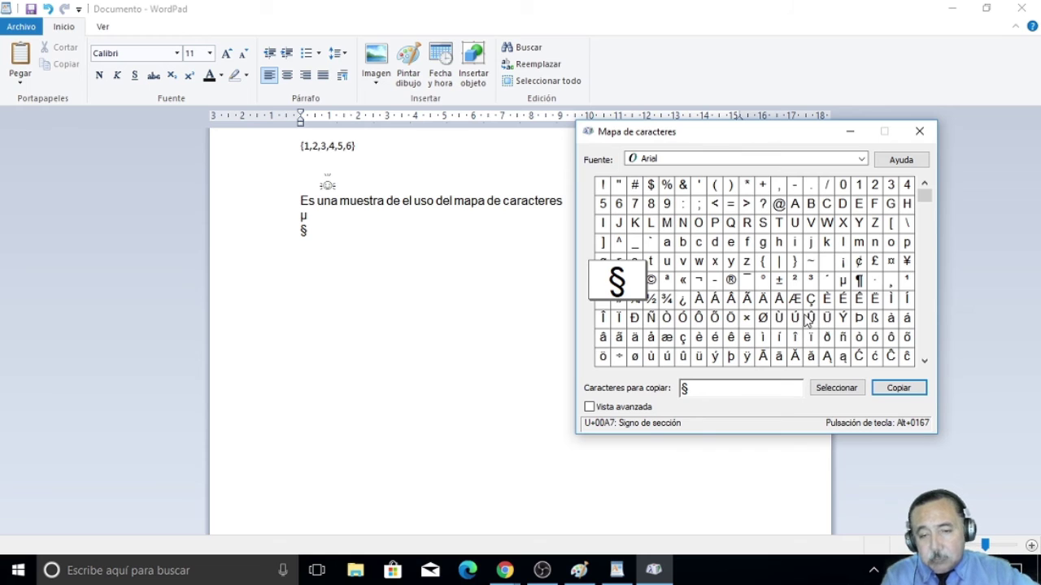
pyautogui.click(668, 299)
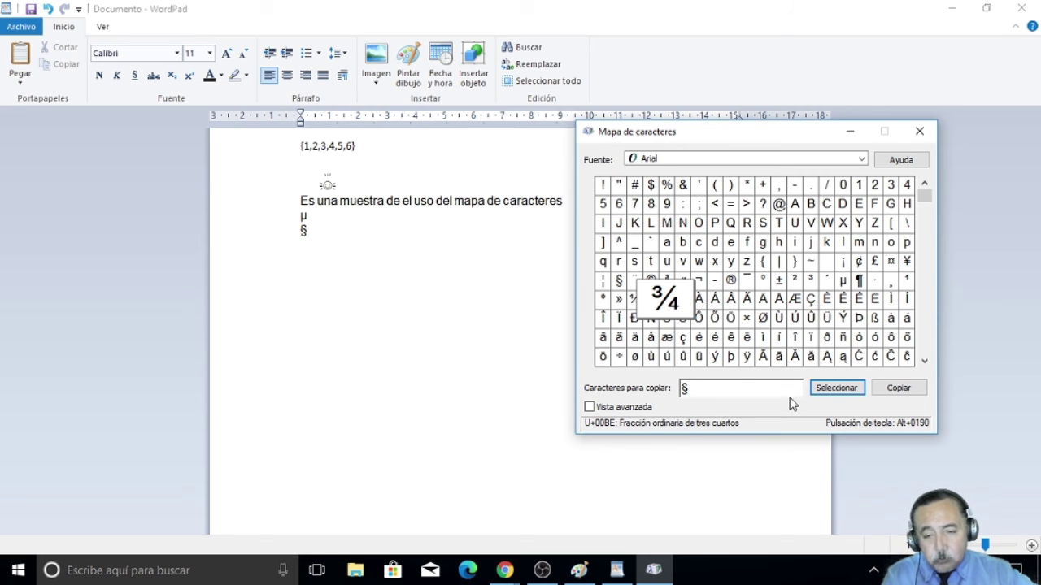
pyautogui.click(837, 388)
pyautogui.click(899, 388)
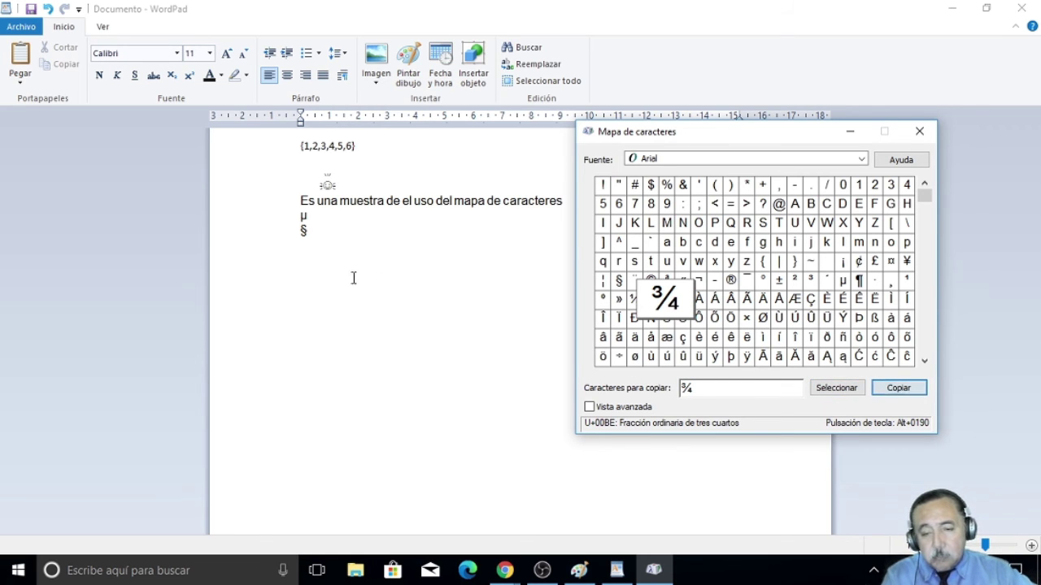
pyautogui.click(327, 278)
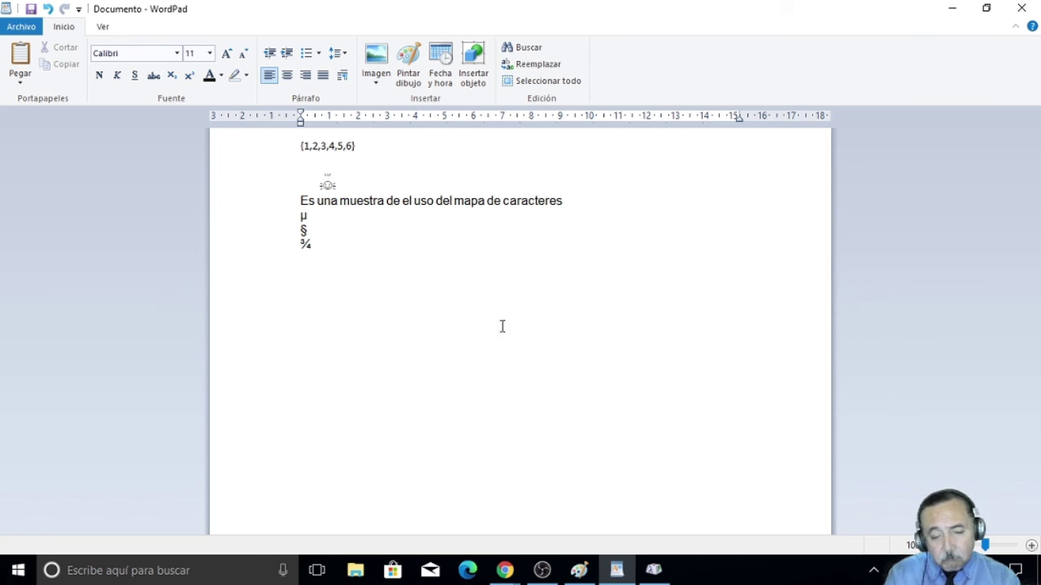
# Step: Copy only the Arial plus-minus sign ± from the character map, paste it on the line below the ¾ and add a 2 after it
pyautogui.click(654, 569)
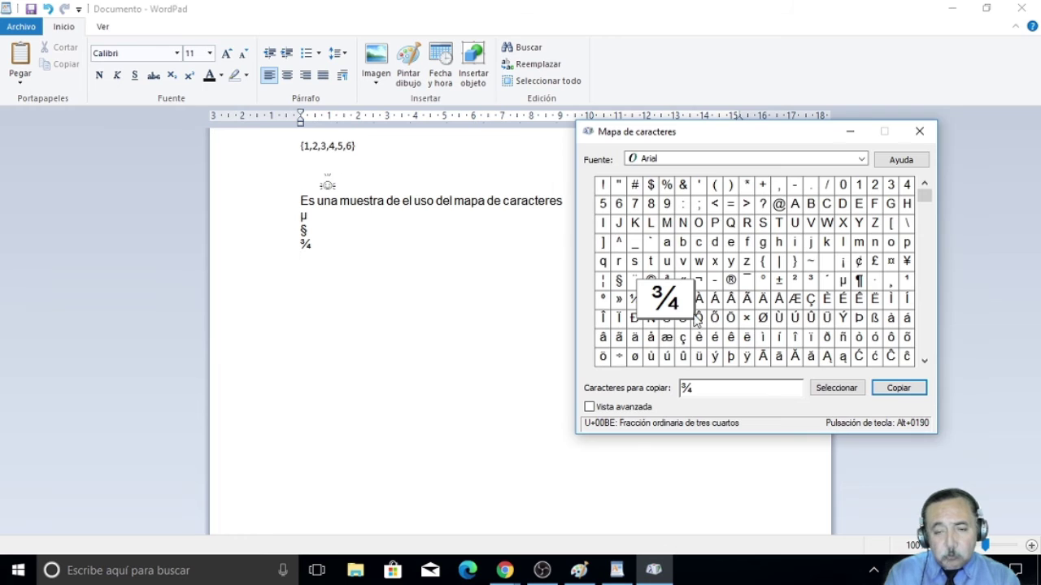
pyautogui.moveTo(925, 195)
pyautogui.mouseDown()
pyautogui.moveTo(927, 210)
pyautogui.moveTo(926, 193)
pyautogui.mouseUp()
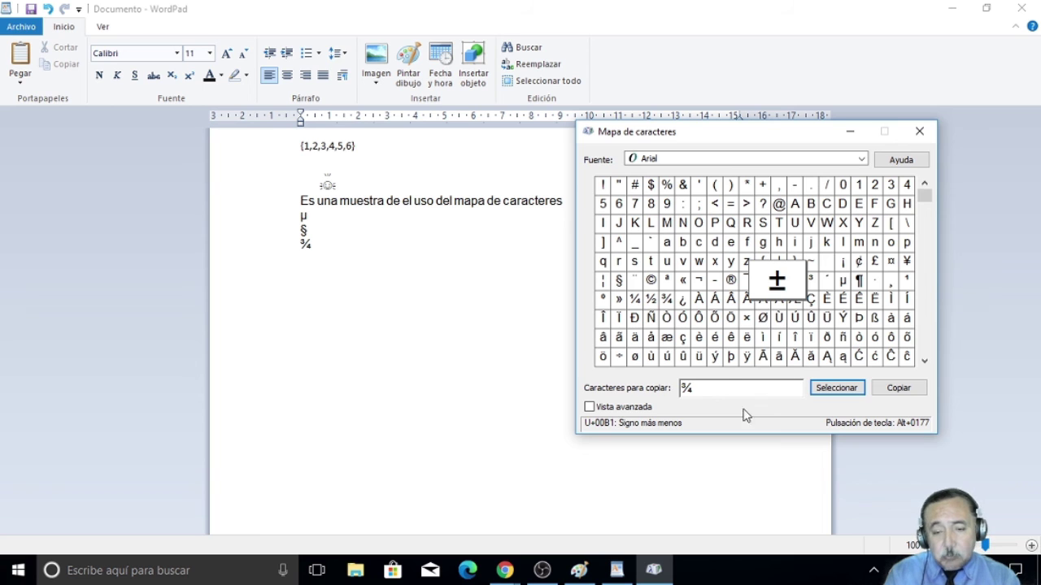
pyautogui.moveTo(725, 389); pyautogui.dragTo(647, 387)
pyautogui.click(830, 395)
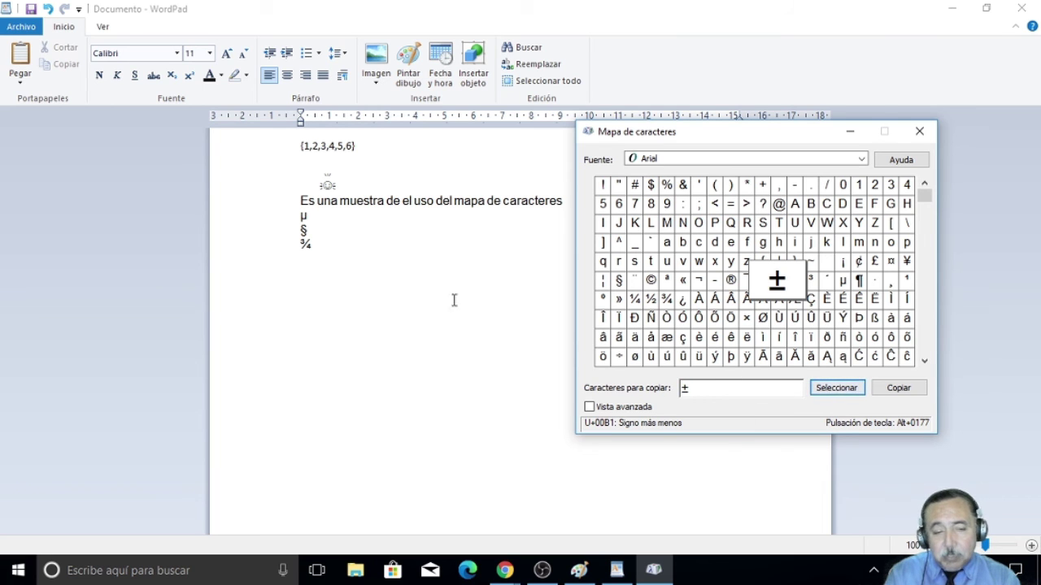
pyautogui.click(344, 284)
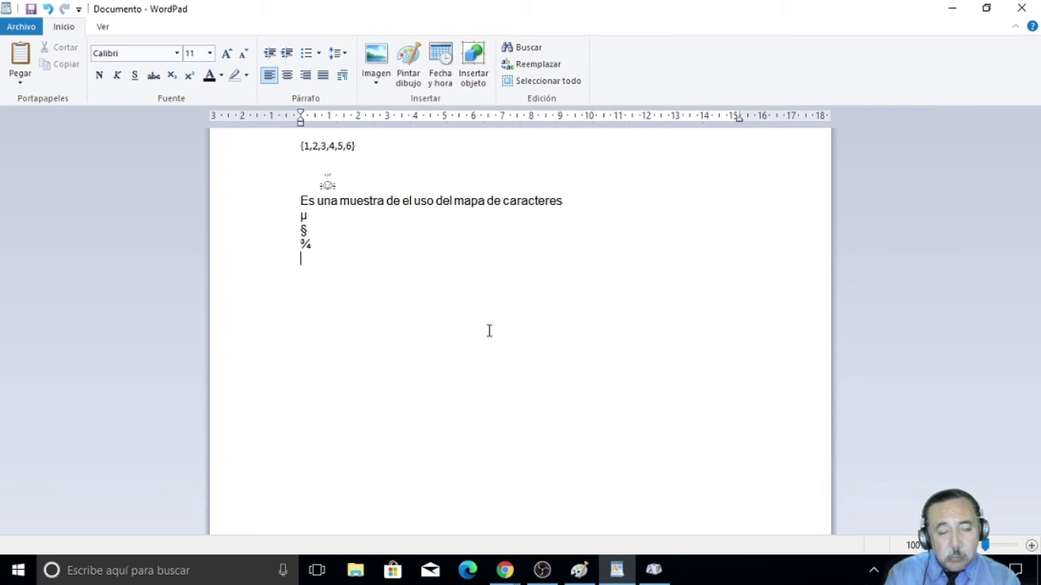
pyautogui.rightClick(386, 298)
pyautogui.click(422, 340)
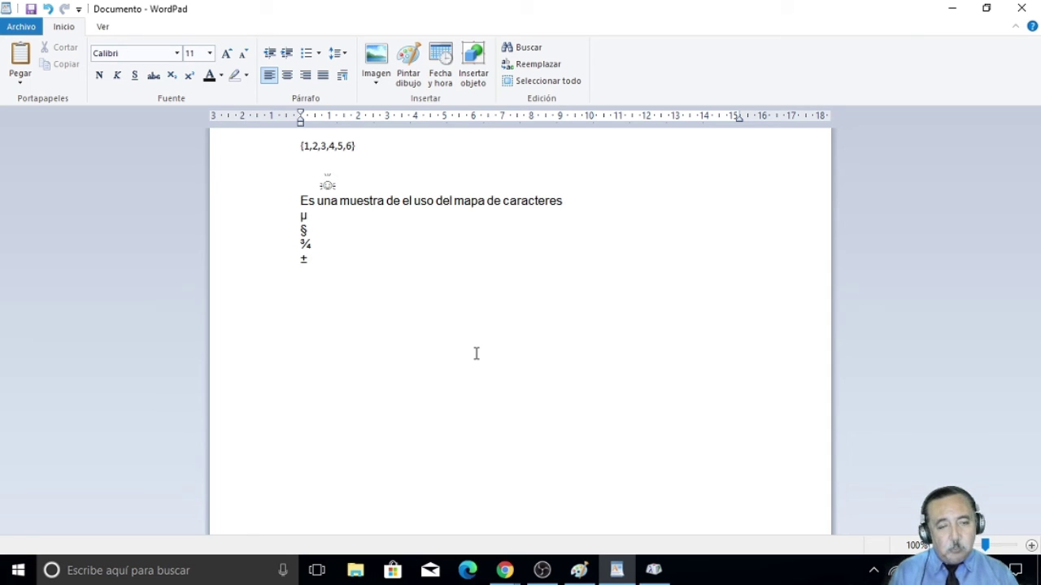
pyautogui.click(336, 260)
pyautogui.write('2')
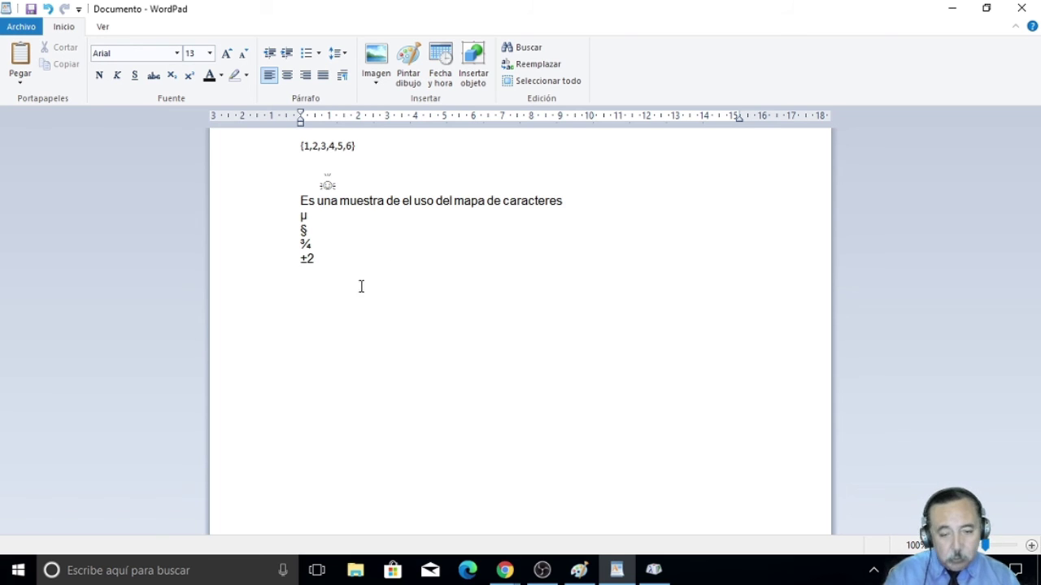
# Step: Copy only the Greek capital omega Ω from the Arial characters in the character map and paste it after ±2, separated by a space
pyautogui.click(648, 576)
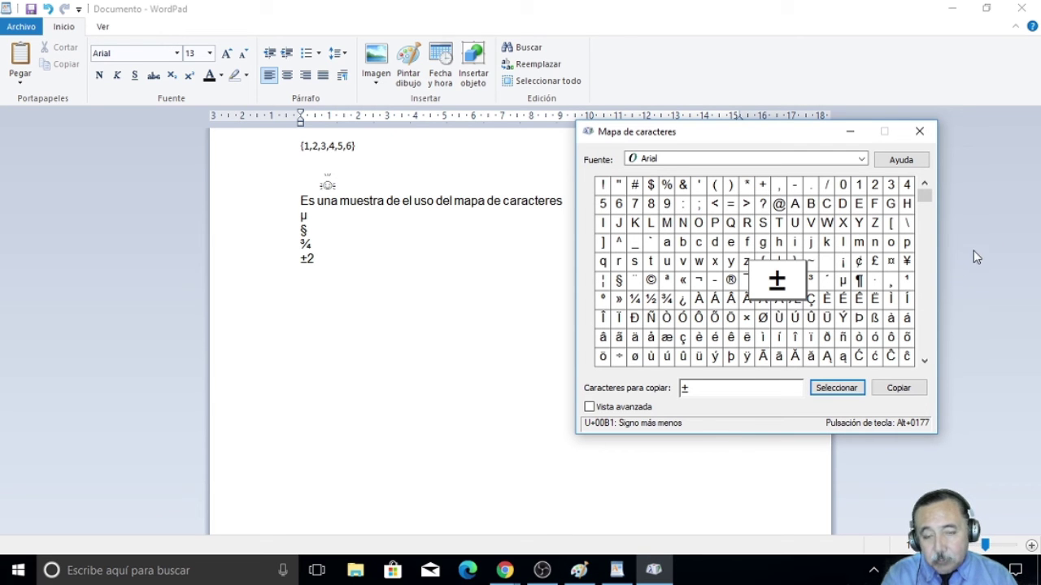
pyautogui.click(925, 361)
pyautogui.scroll(-11, 926, 368)
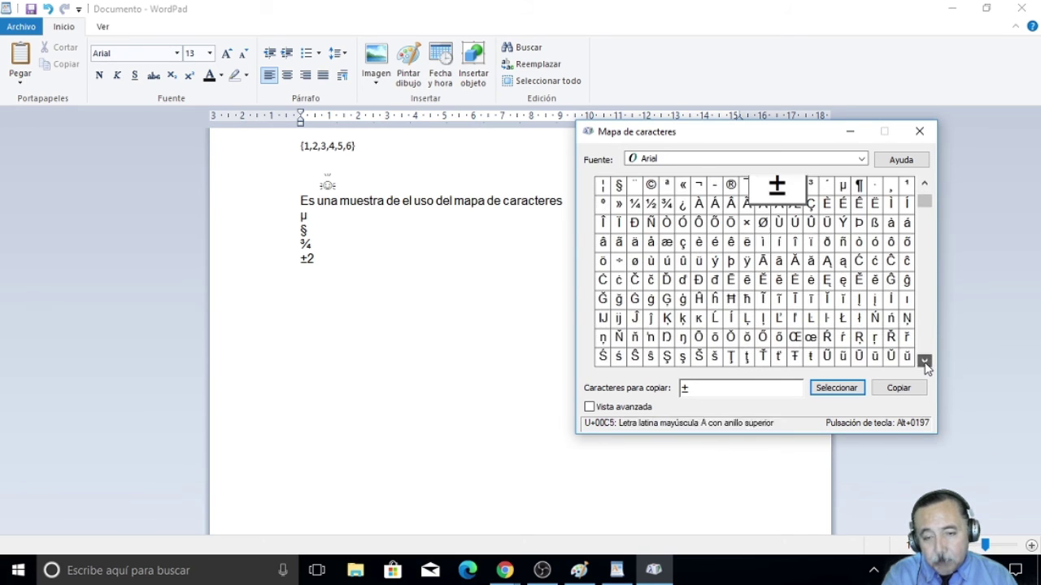
pyautogui.click(925, 361)
pyautogui.click(924, 361)
pyautogui.click(925, 362)
pyautogui.click(924, 361)
pyautogui.click(925, 361)
pyautogui.click(924, 361)
pyautogui.click(925, 361)
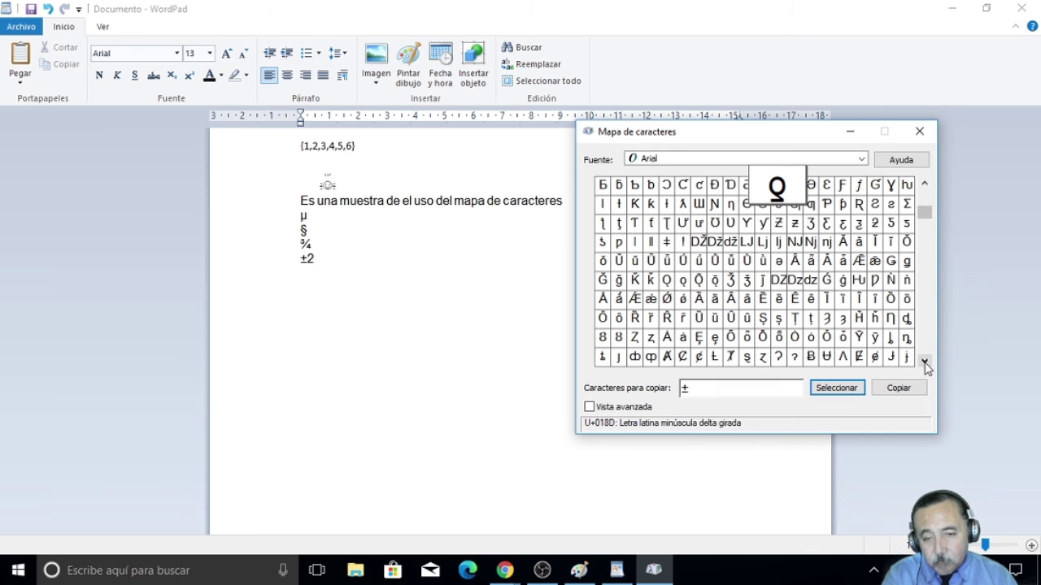
pyautogui.click(925, 361)
pyautogui.click(924, 361)
pyautogui.click(924, 361)
pyautogui.click(925, 361)
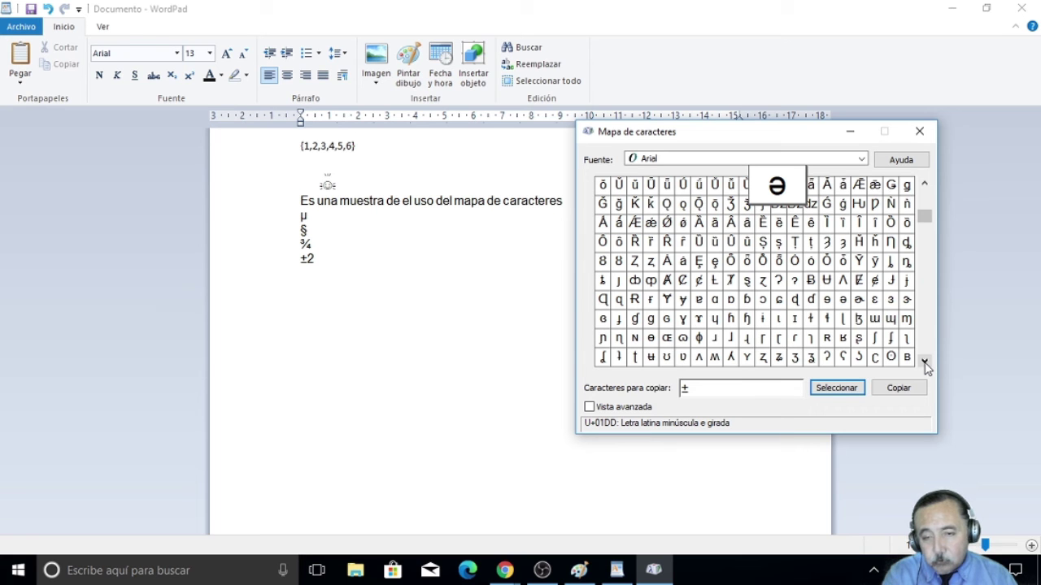
pyautogui.click(925, 361)
pyautogui.click(925, 361)
pyautogui.click(925, 361)
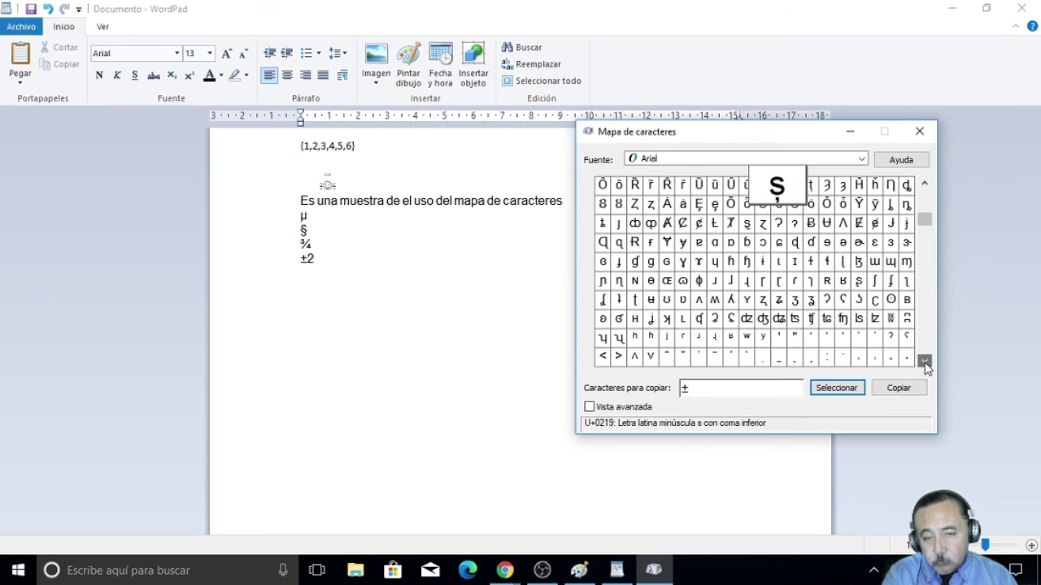
pyautogui.click(925, 361)
pyautogui.click(925, 362)
pyautogui.click(924, 361)
pyautogui.click(925, 361)
pyautogui.click(925, 361)
pyautogui.click(925, 361)
pyautogui.click(924, 361)
pyautogui.click(925, 361)
pyautogui.click(924, 361)
pyautogui.click(925, 361)
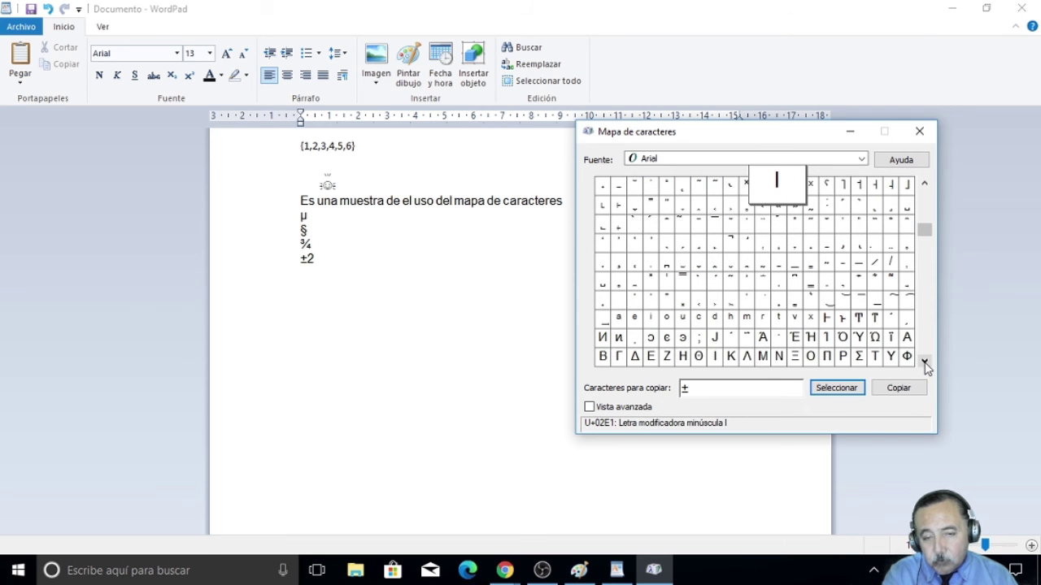
pyautogui.click(925, 361)
pyautogui.click(924, 361)
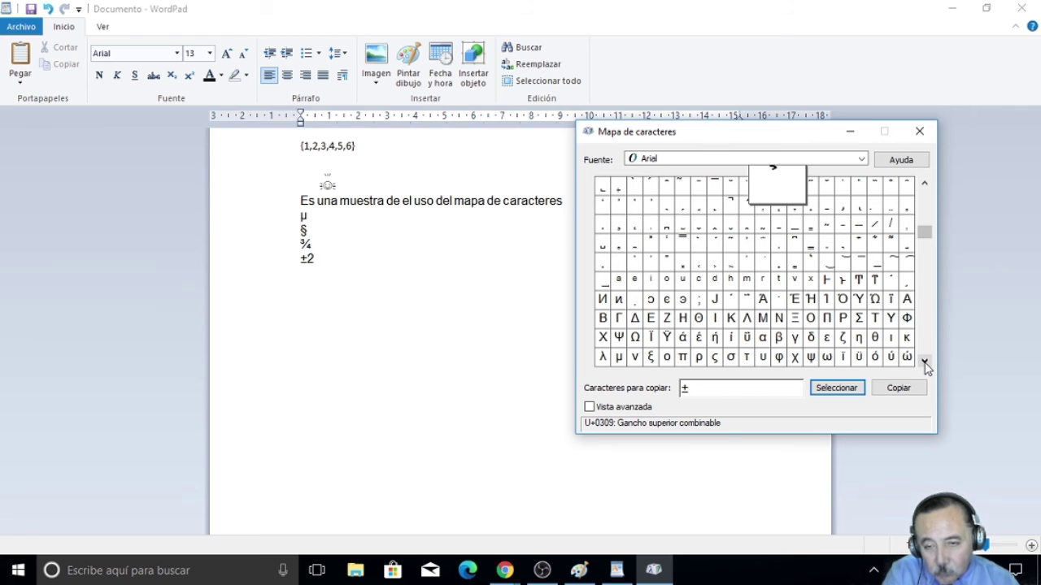
pyautogui.click(635, 337)
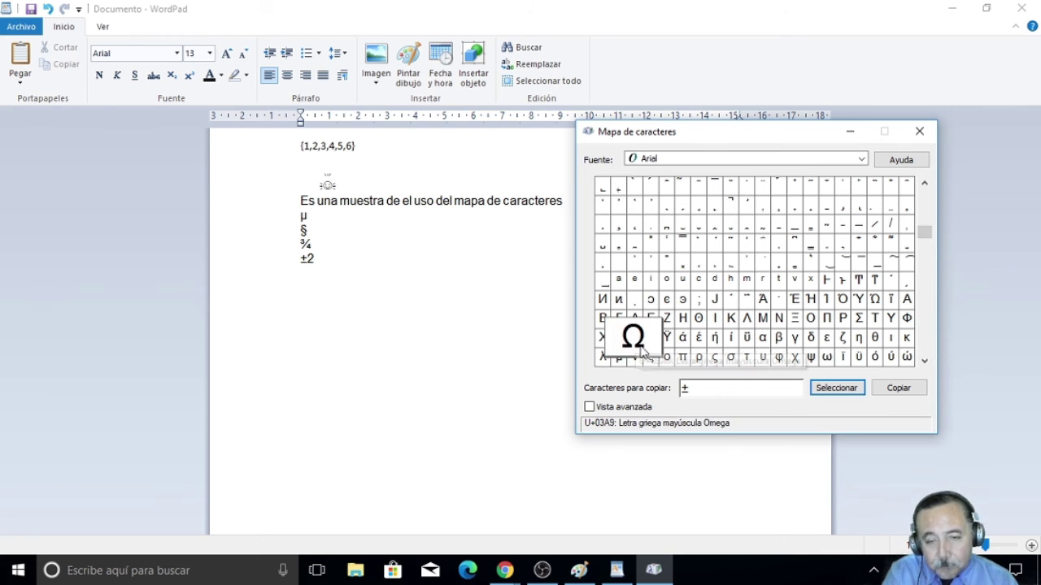
pyautogui.moveTo(734, 389); pyautogui.dragTo(641, 389)
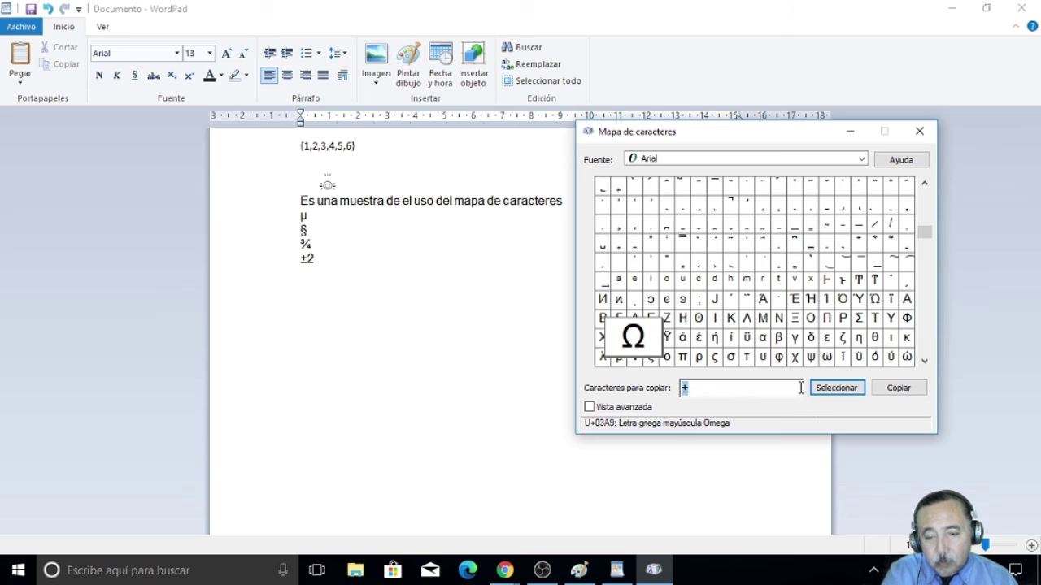
pyautogui.click(849, 391)
pyautogui.click(898, 388)
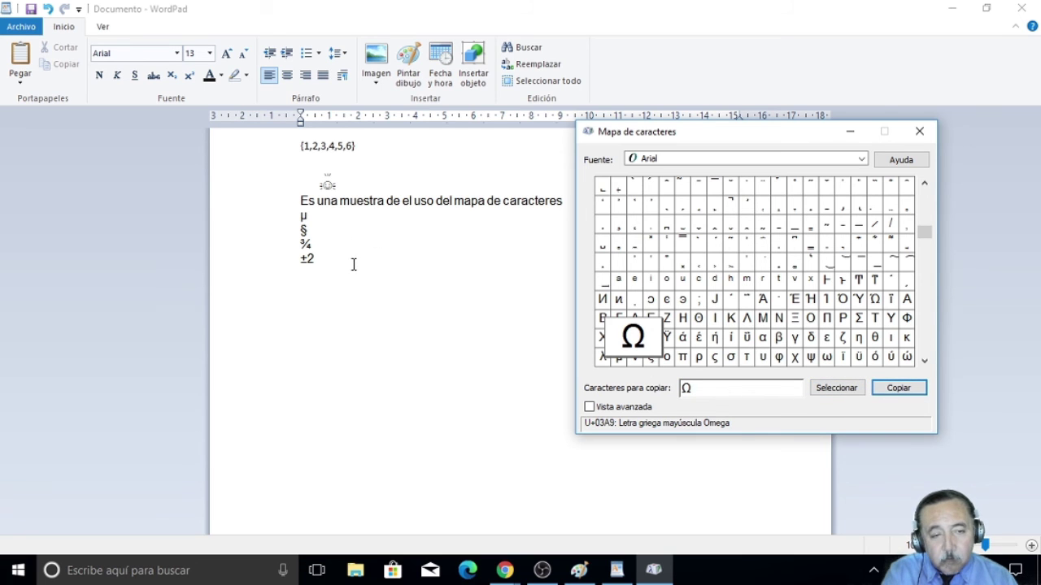
pyautogui.click(353, 263)
pyautogui.write('Ω')
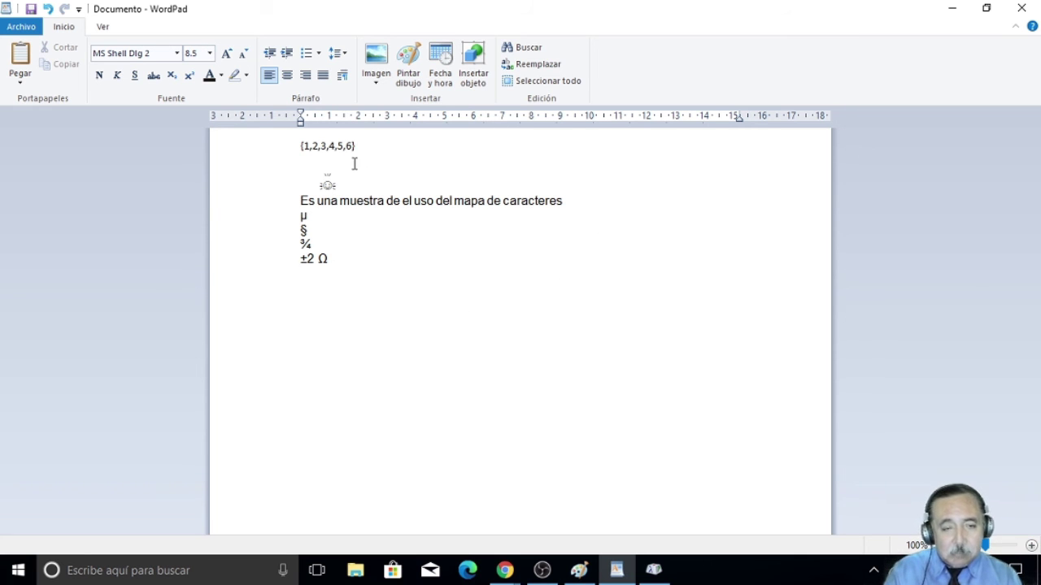
# Step: Enlarge the two-line Webdings smiley drawing to font size 36 and shift its upper rays with spaces until they sit centred above the face
pyautogui.moveTo(312, 179); pyautogui.dragTo(350, 189)
pyautogui.click(309, 171)
pyautogui.click(363, 179)
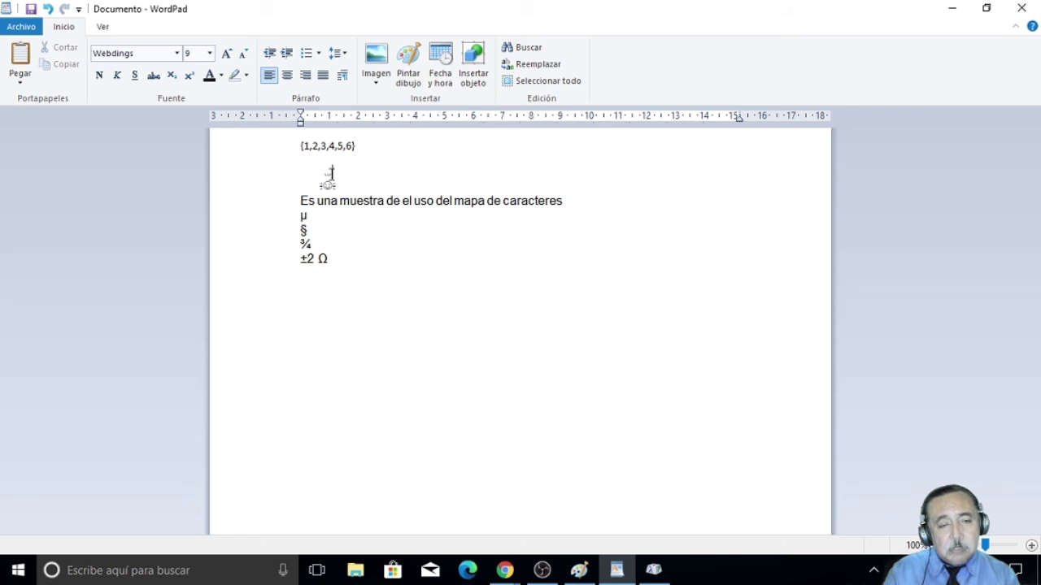
pyautogui.moveTo(324, 173); pyautogui.dragTo(346, 185)
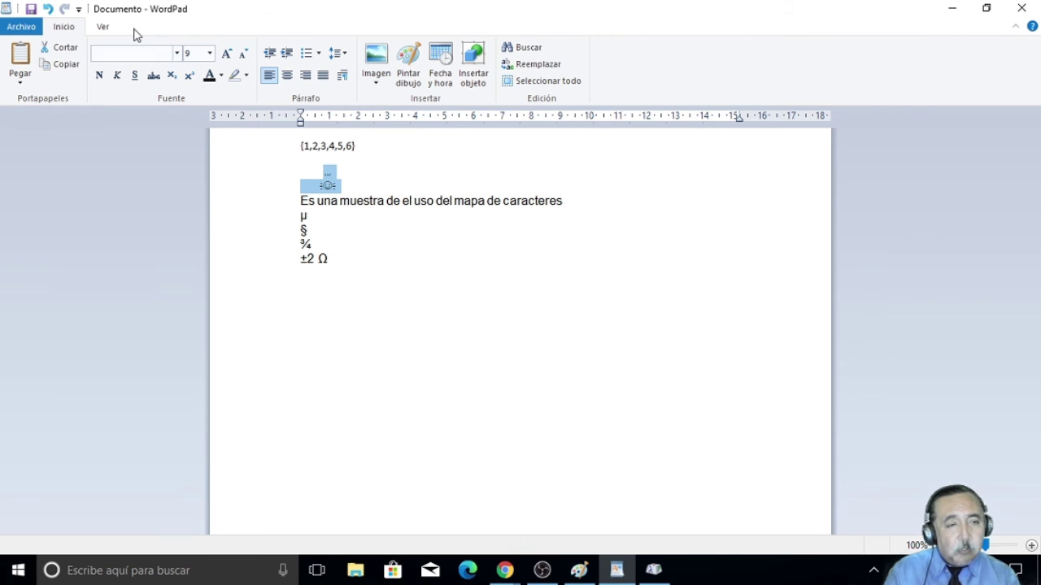
pyautogui.click(226, 53)
pyautogui.click(226, 53)
pyautogui.click(227, 53)
pyautogui.click(227, 52)
pyautogui.click(227, 53)
pyautogui.click(227, 53)
pyautogui.click(227, 52)
pyautogui.click(227, 53)
pyautogui.click(227, 53)
pyautogui.click(227, 53)
pyautogui.click(227, 53)
pyautogui.click(227, 53)
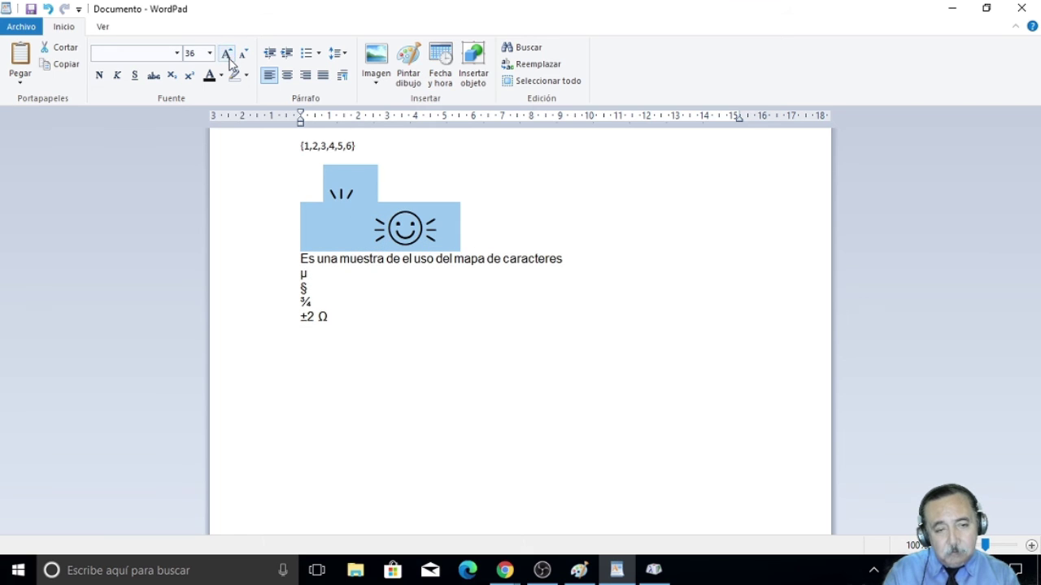
pyautogui.click(331, 193)
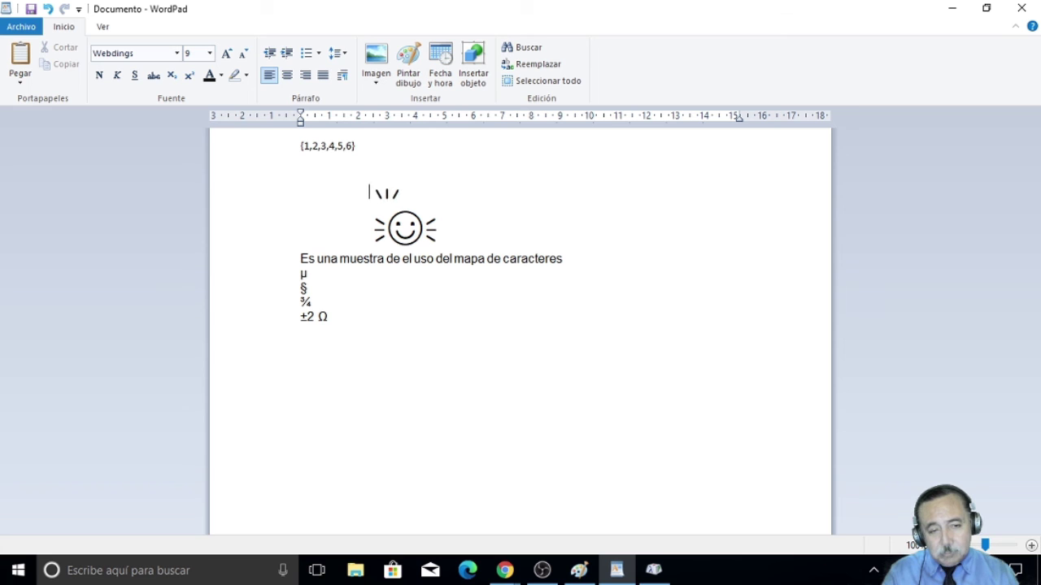
pyautogui.click(524, 236)
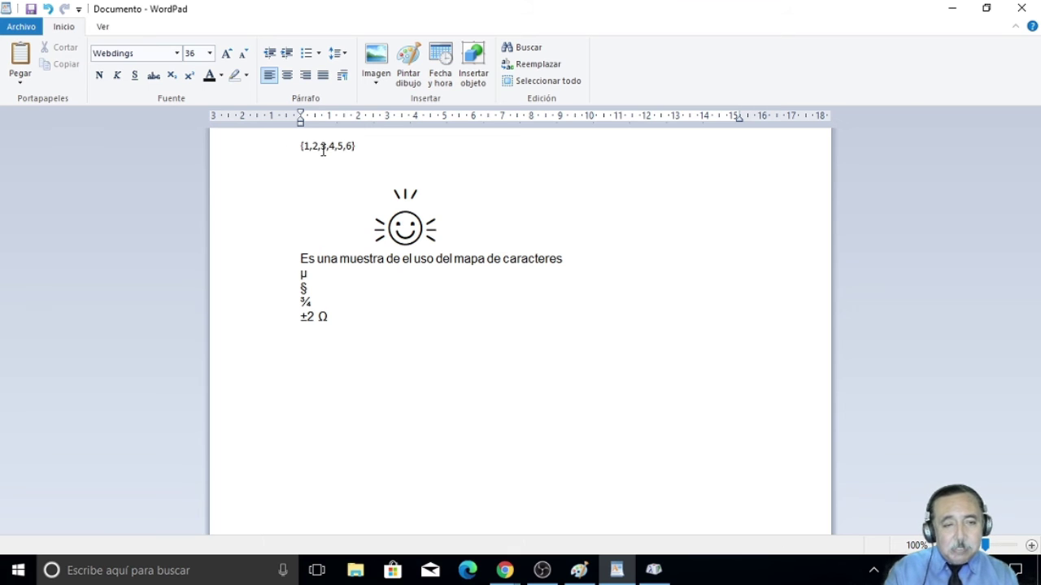
# Step: Enlarge the {1,2,3,4,5,6} line at the start of the visible text to font size 26
pyautogui.click(269, 147)
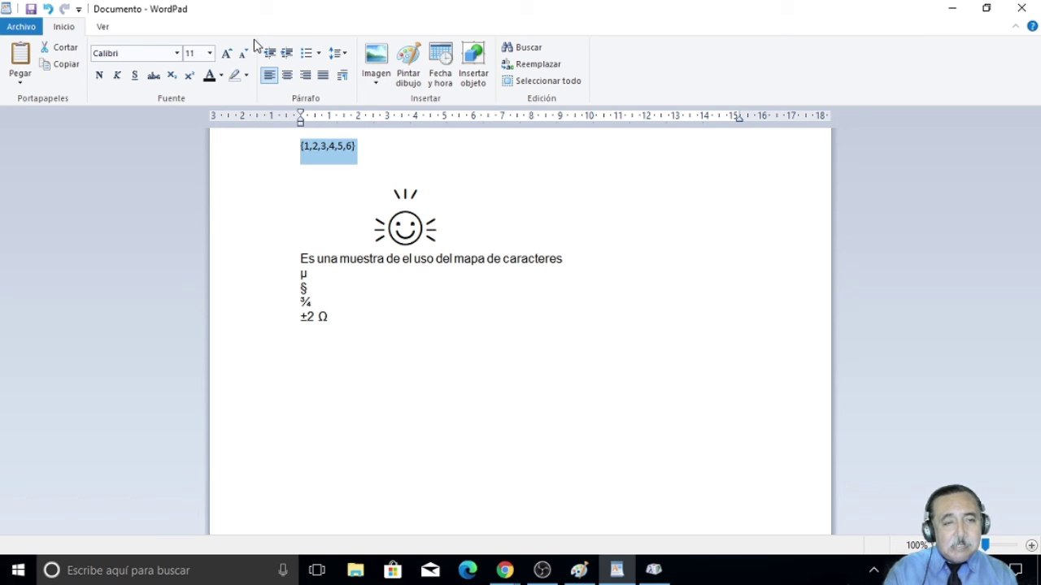
pyautogui.click(227, 54)
pyautogui.click(227, 53)
pyautogui.click(227, 54)
pyautogui.click(227, 54)
pyautogui.click(227, 54)
pyautogui.click(227, 53)
pyautogui.click(227, 54)
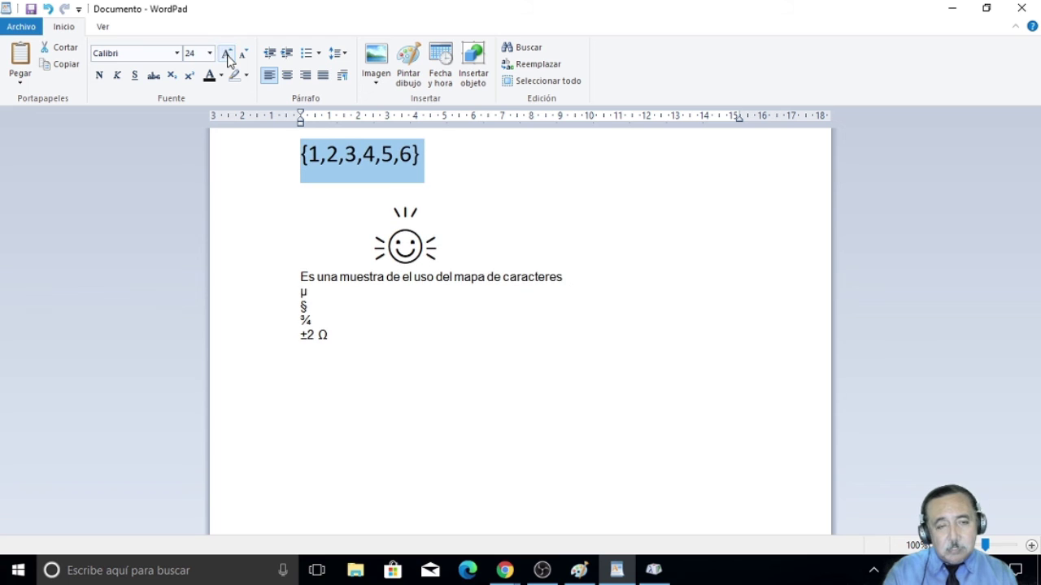
pyautogui.click(227, 54)
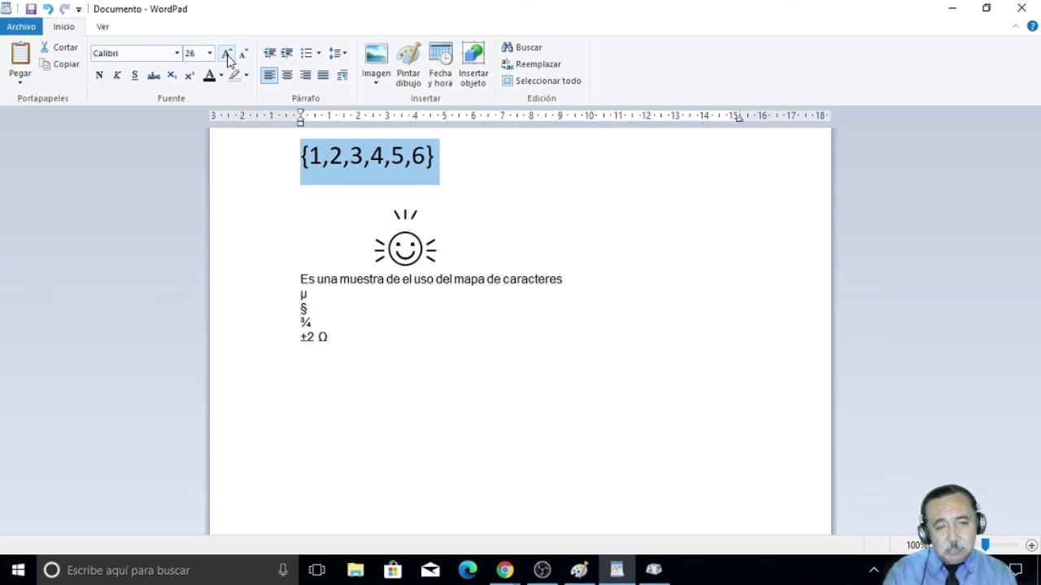
pyautogui.click(621, 397)
# Step: Enlarge the whole ±2 Ω line to font size 36
pyautogui.click(269, 344)
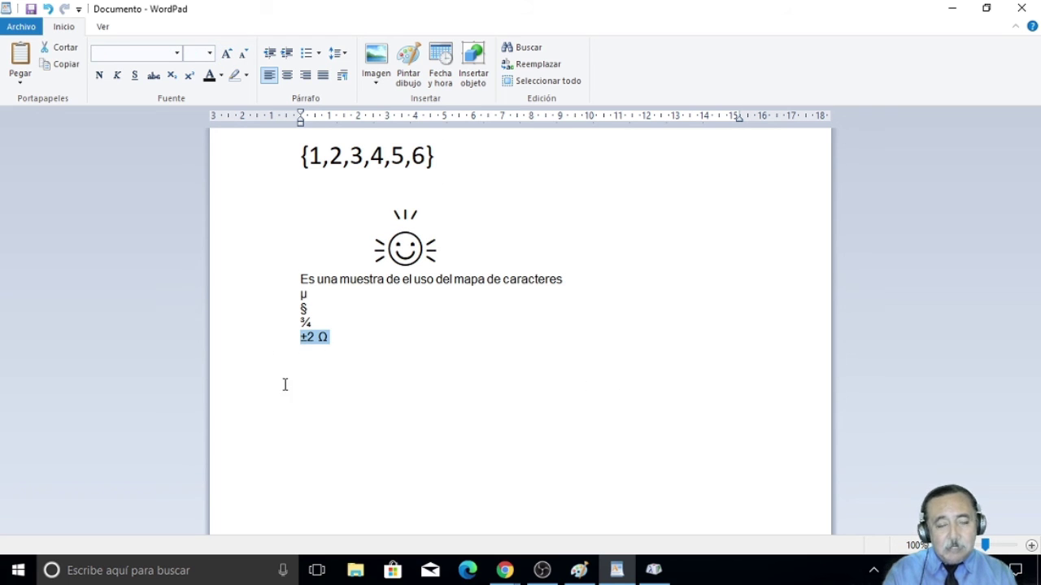
pyautogui.click(228, 56)
pyautogui.click(227, 54)
pyautogui.click(227, 53)
pyautogui.click(227, 54)
pyautogui.click(227, 54)
pyautogui.click(226, 53)
pyautogui.click(227, 54)
pyautogui.click(227, 54)
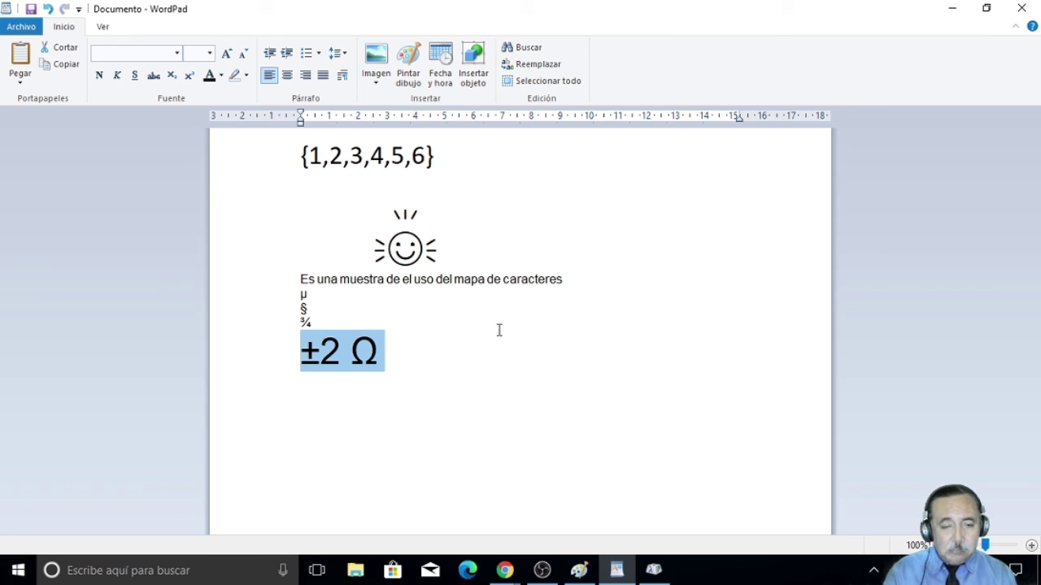
pyautogui.click(479, 370)
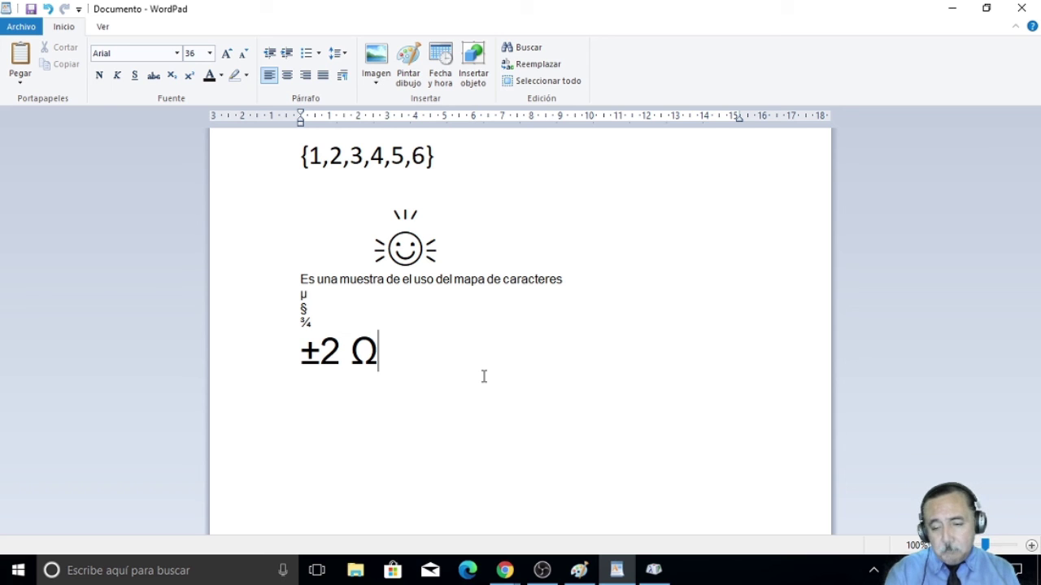
# Step: Start saving the document under a new name and browse to Documentos > Nucleo básico > clase 020321
pyautogui.click(35, 31)
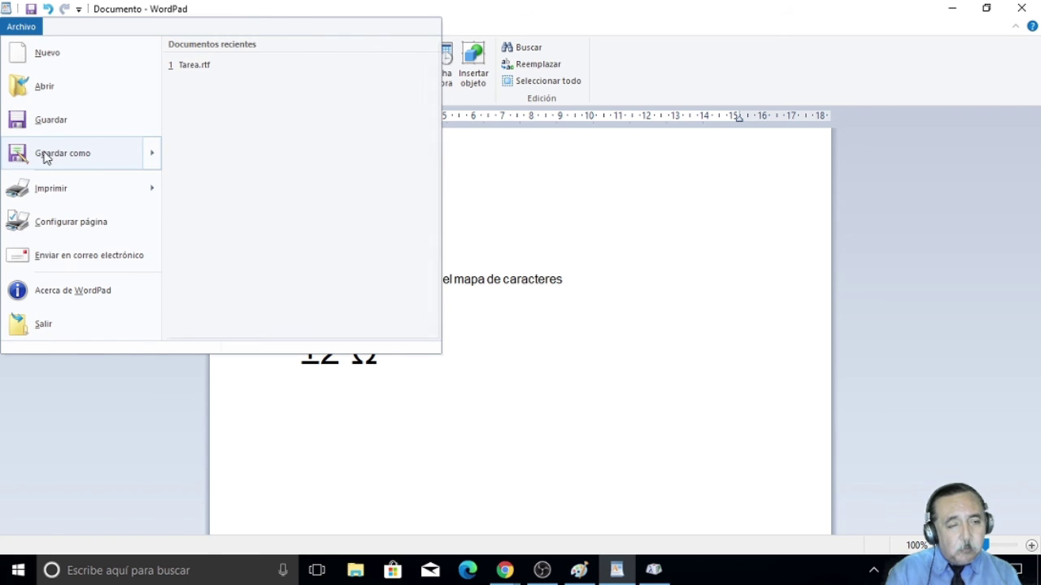
pyautogui.click(44, 155)
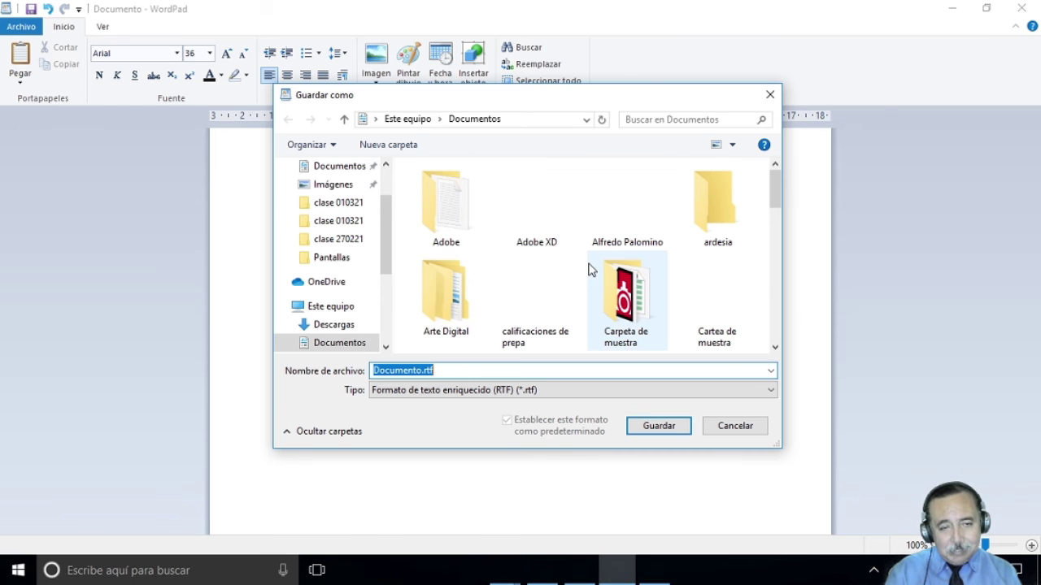
pyautogui.click(337, 167)
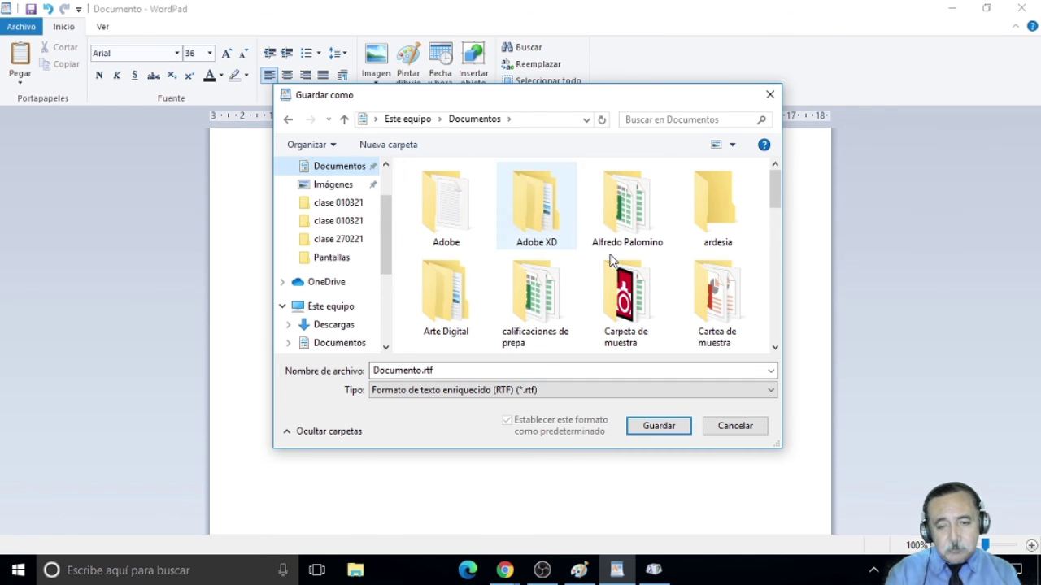
pyautogui.click(716, 230)
pyautogui.press('n')
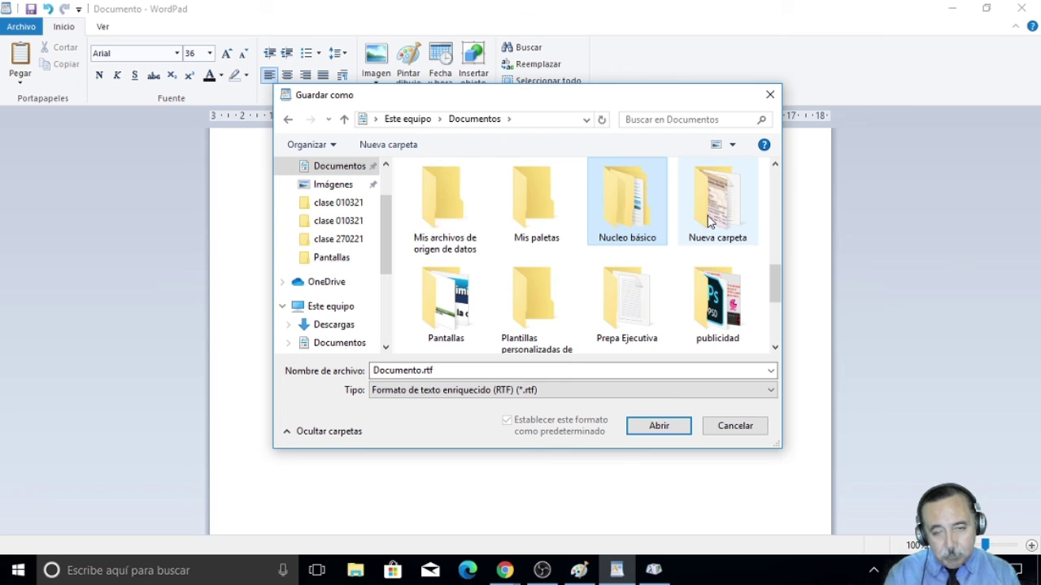
pyautogui.doubleClick(651, 215)
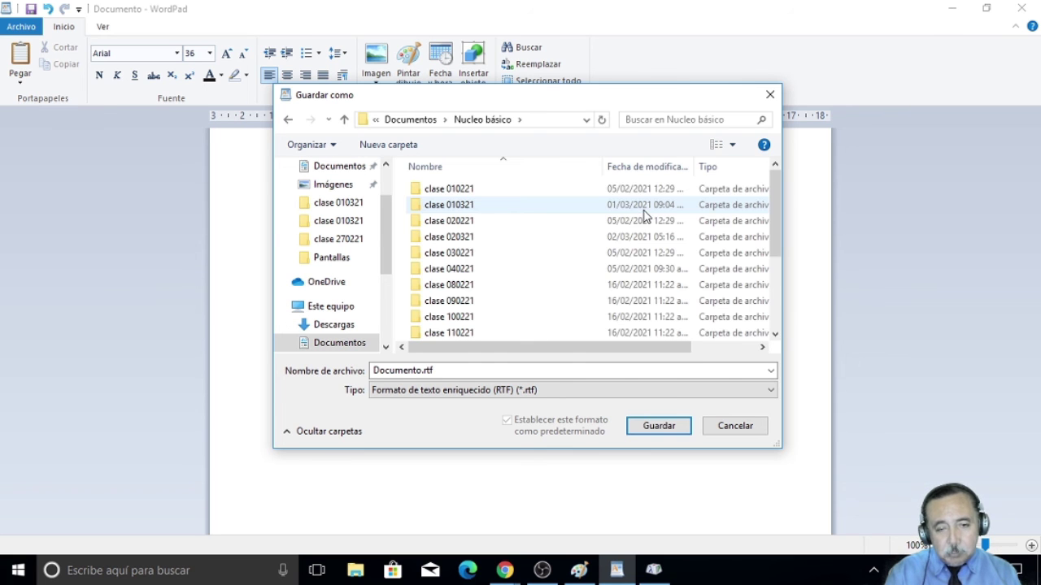
pyautogui.doubleClick(450, 236)
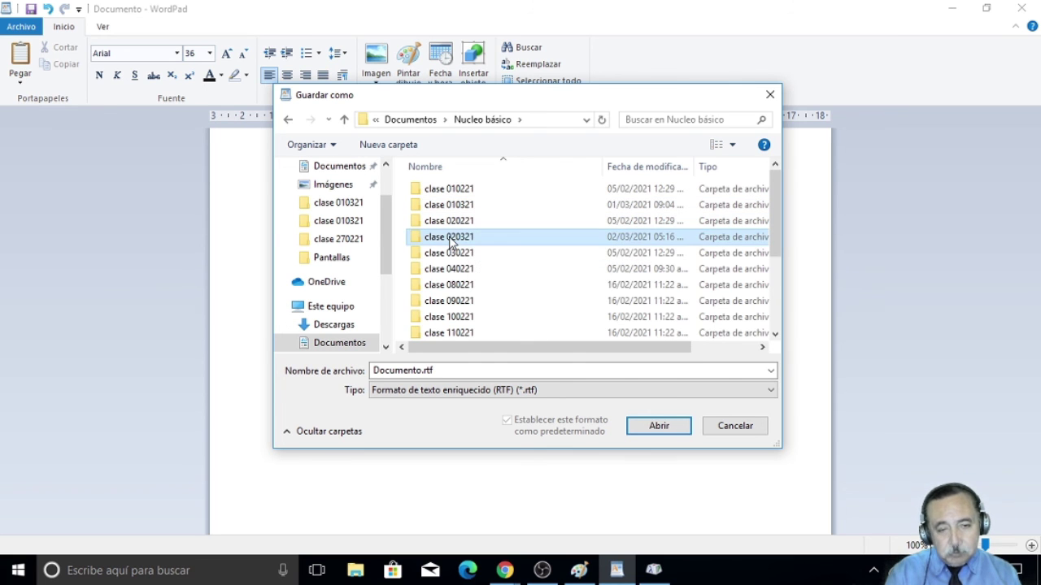
# Step: Name the file Uso de mapa de caracteres and save it in rich text format
pyautogui.doubleClick(461, 371)
pyautogui.write('U')
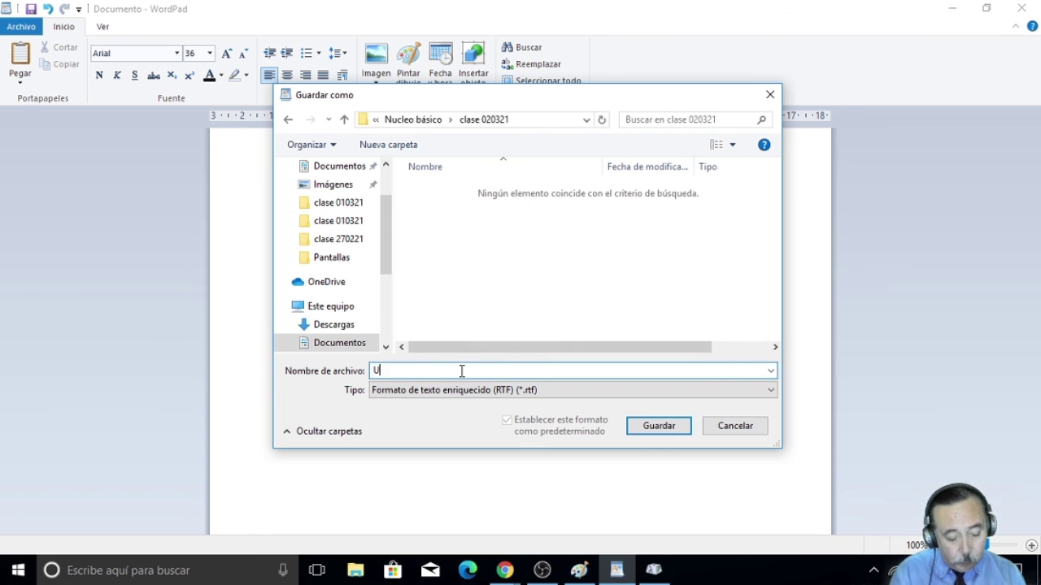
pyautogui.write('so de ')
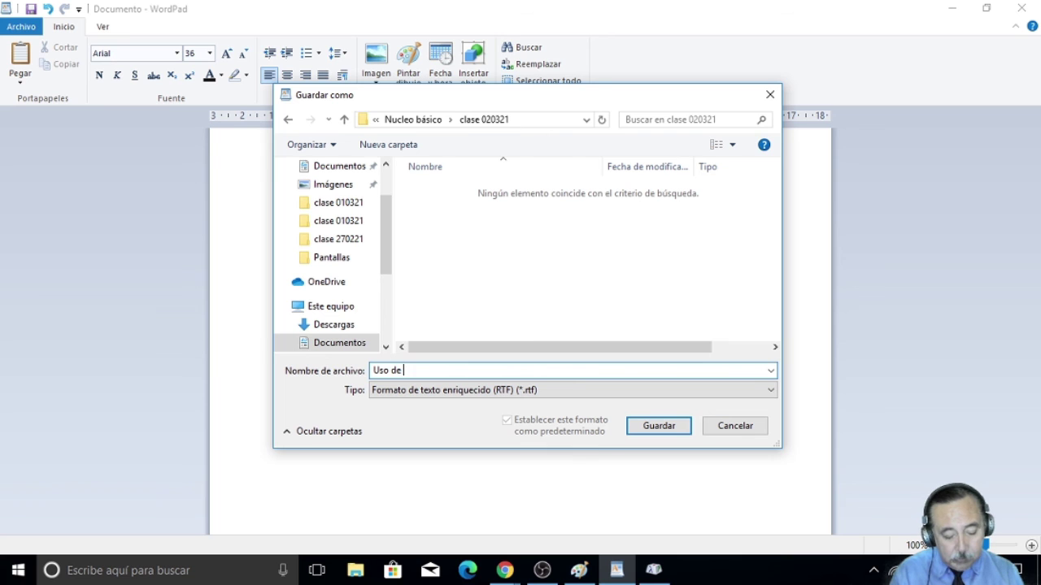
pyautogui.write('mapa de caracteres')
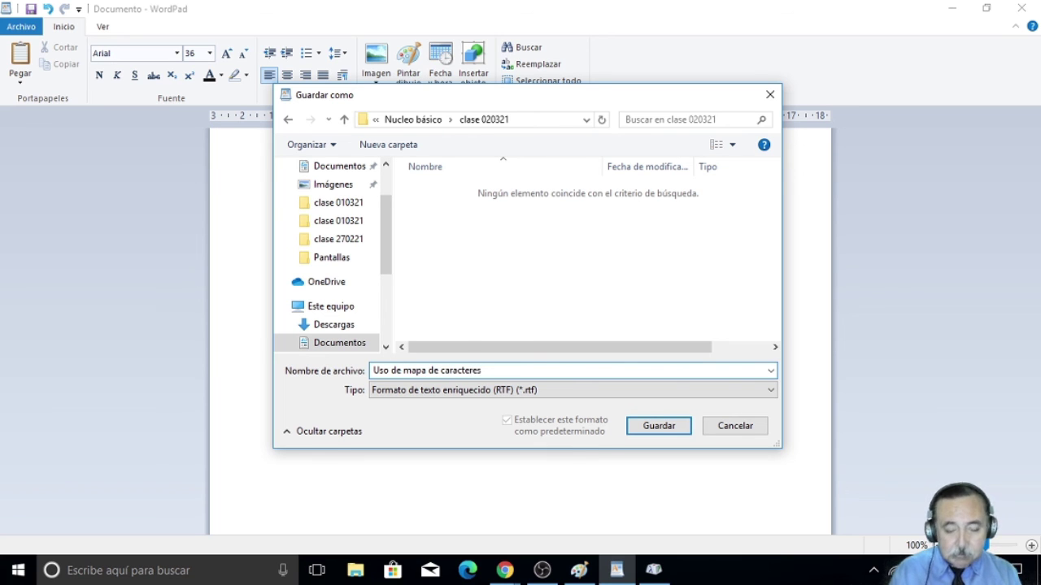
pyautogui.press('Return')
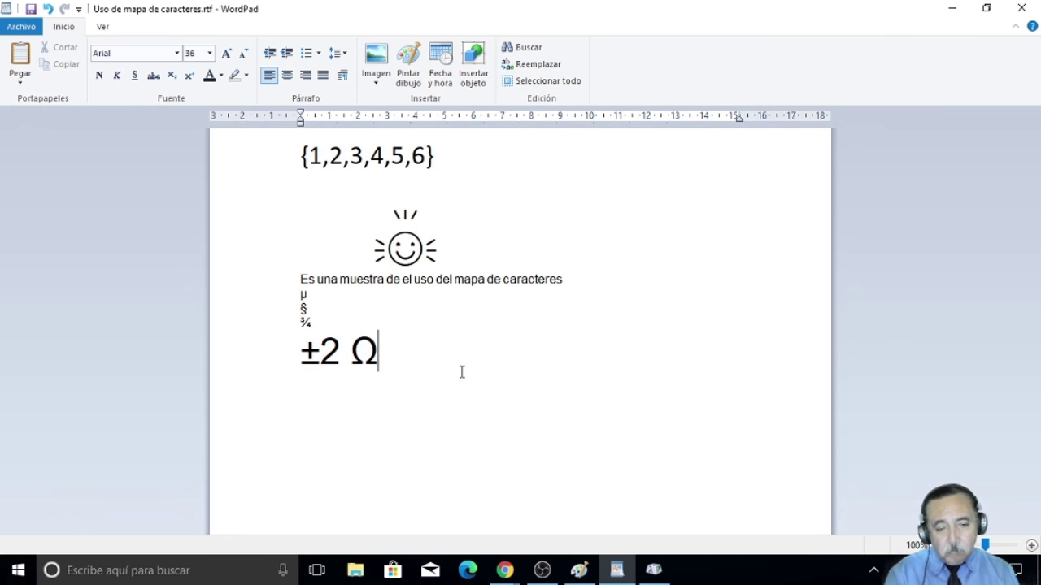
# Step: Close WordPad and the character map
pyautogui.click(1020, 9)
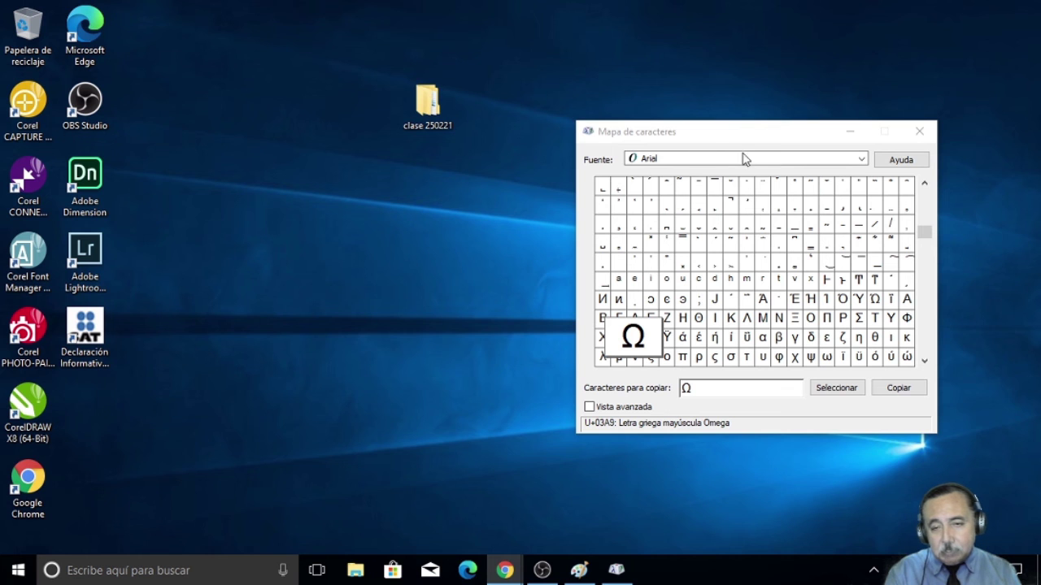
pyautogui.click(712, 137)
pyautogui.moveTo(712, 136); pyautogui.dragTo(529, 59)
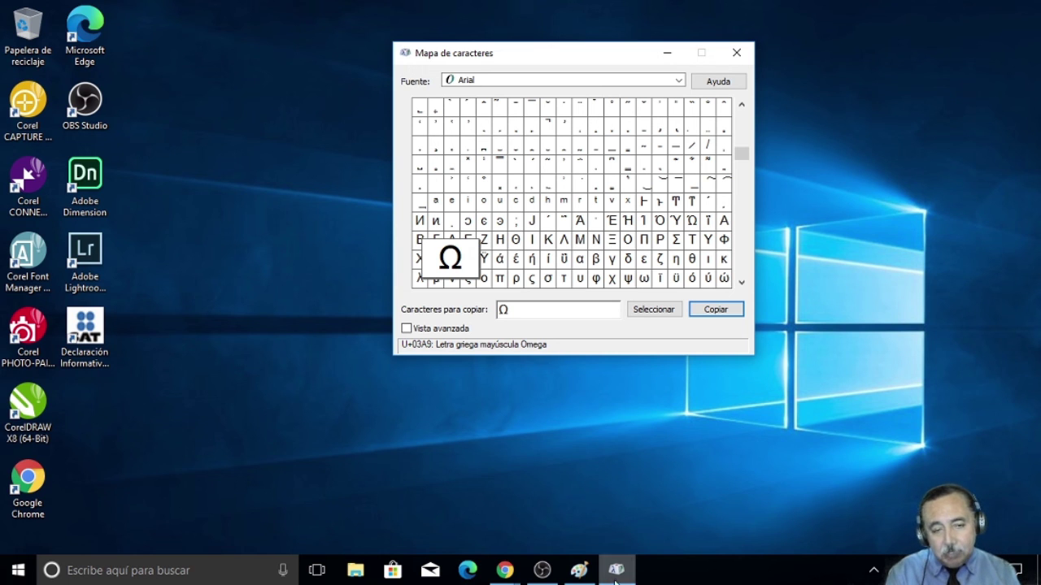
pyautogui.moveTo(631, 577)
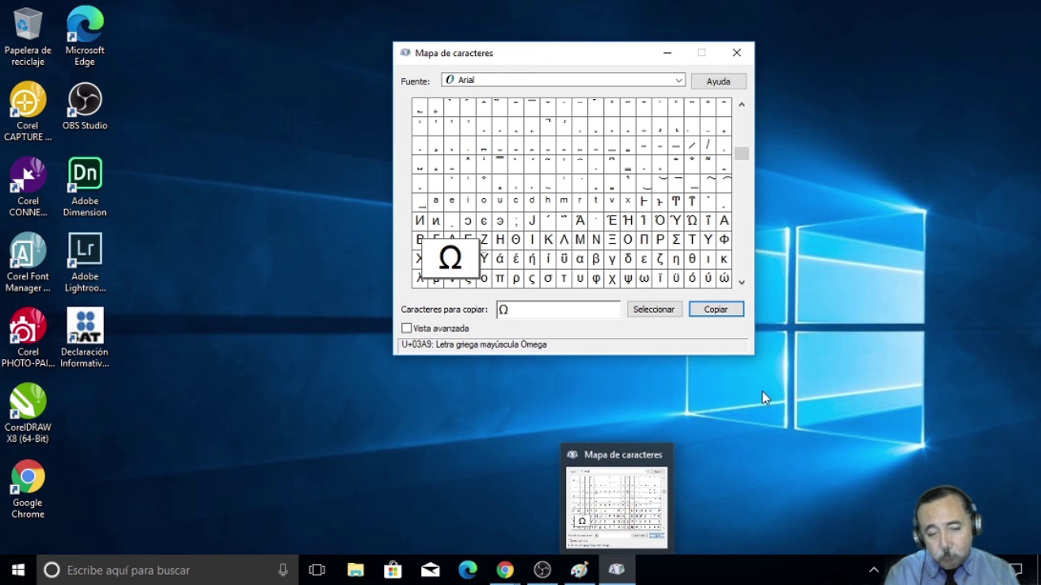
pyautogui.click(737, 52)
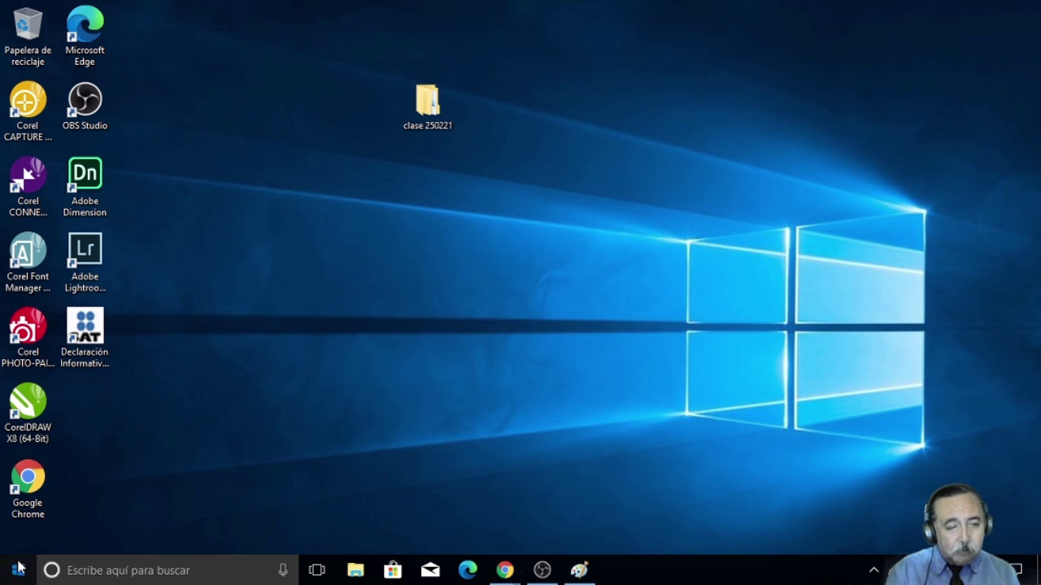
# Step: Look through the Accesorios de Windows programs down to Windows Media Player, then return to the desktop
pyautogui.press('super')
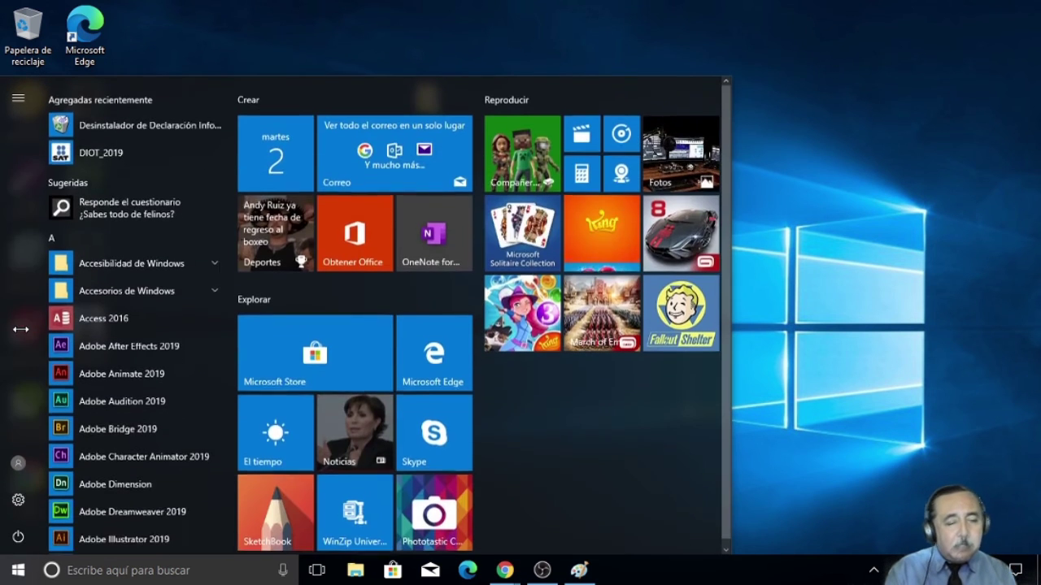
pyautogui.click(131, 294)
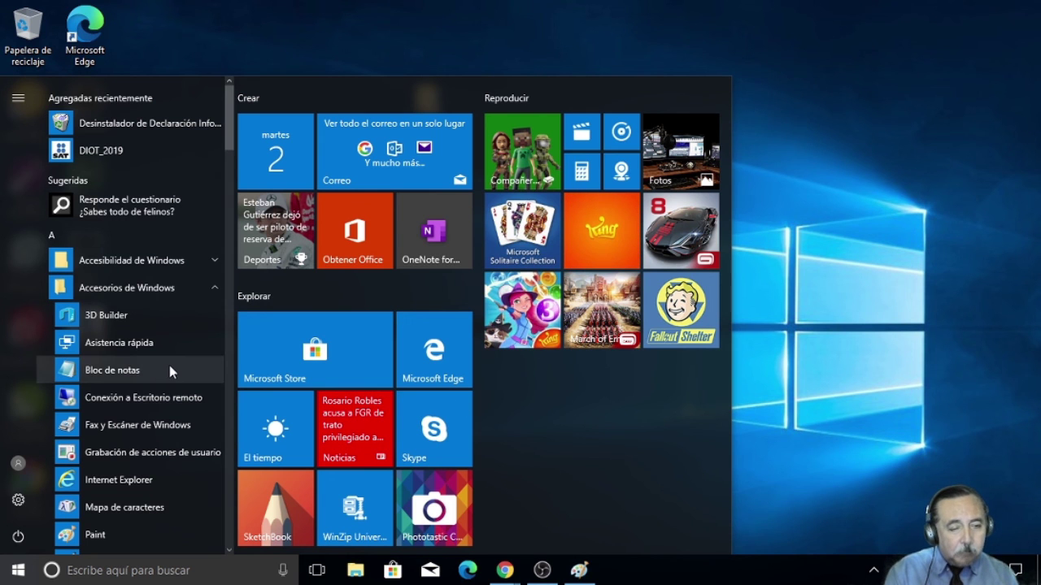
pyautogui.scroll(-5, 170, 369)
pyautogui.scroll(-2, 170, 371)
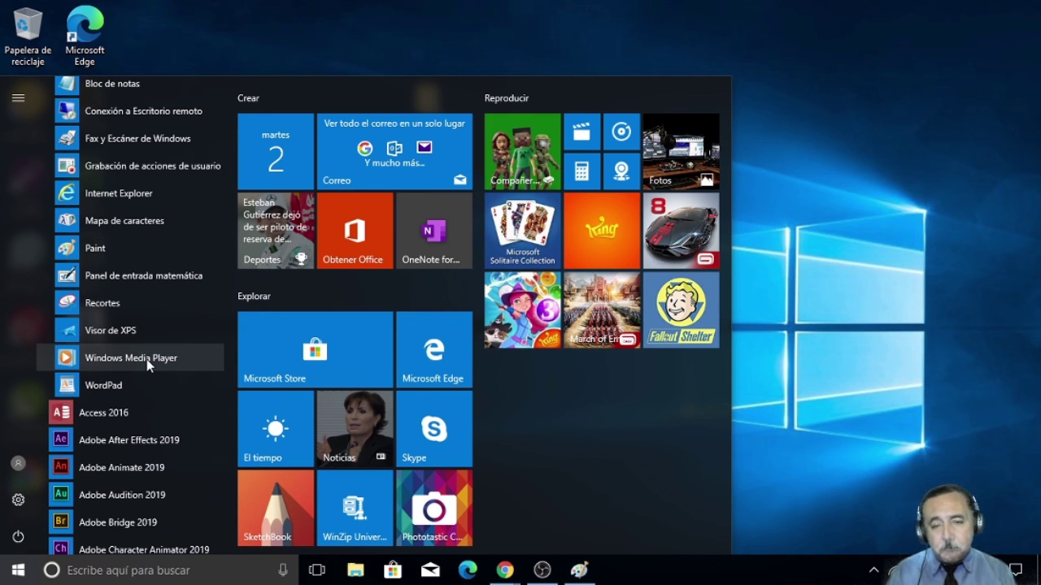
pyautogui.click(314, 34)
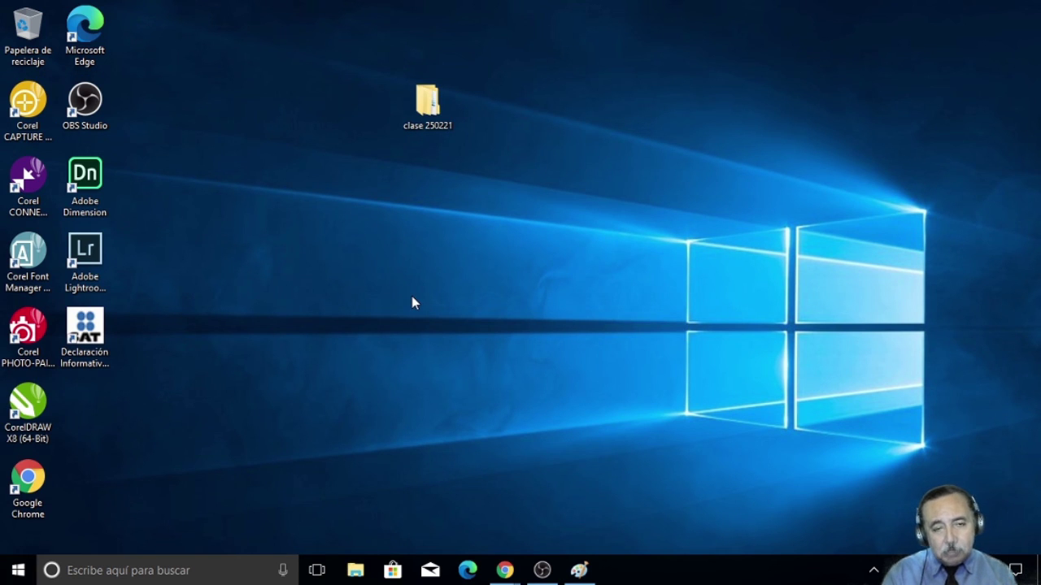
# Step: Switch to File Explorer and open the Nucleo básico folder in Documentos
pyautogui.press('super+e')
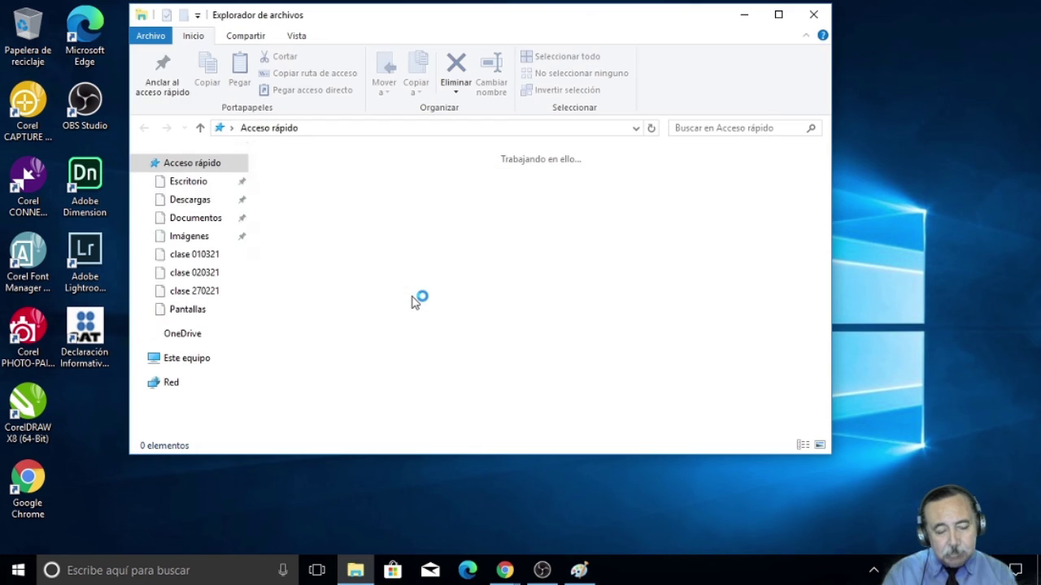
pyautogui.click(189, 219)
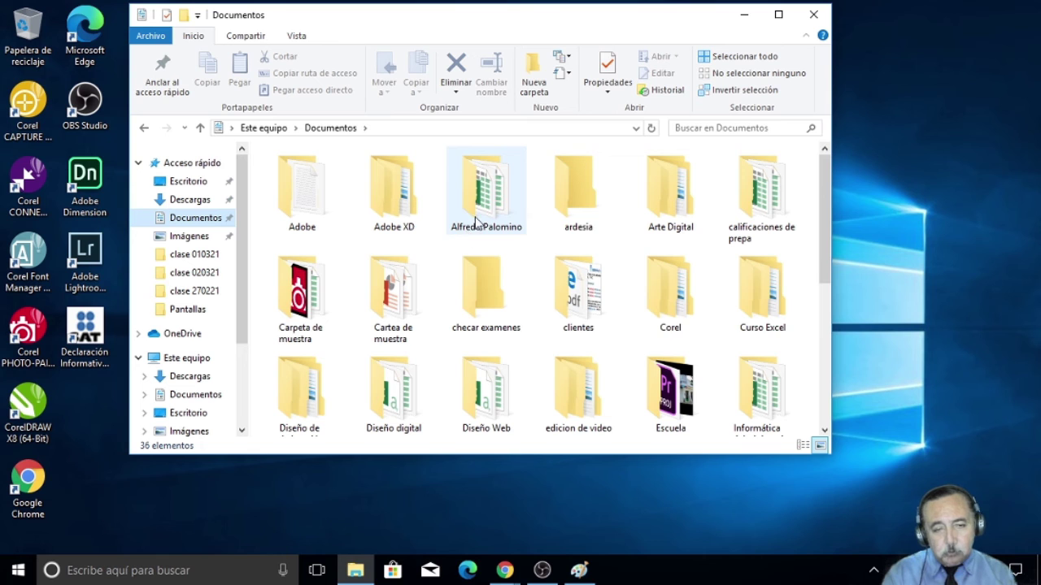
pyautogui.click(572, 209)
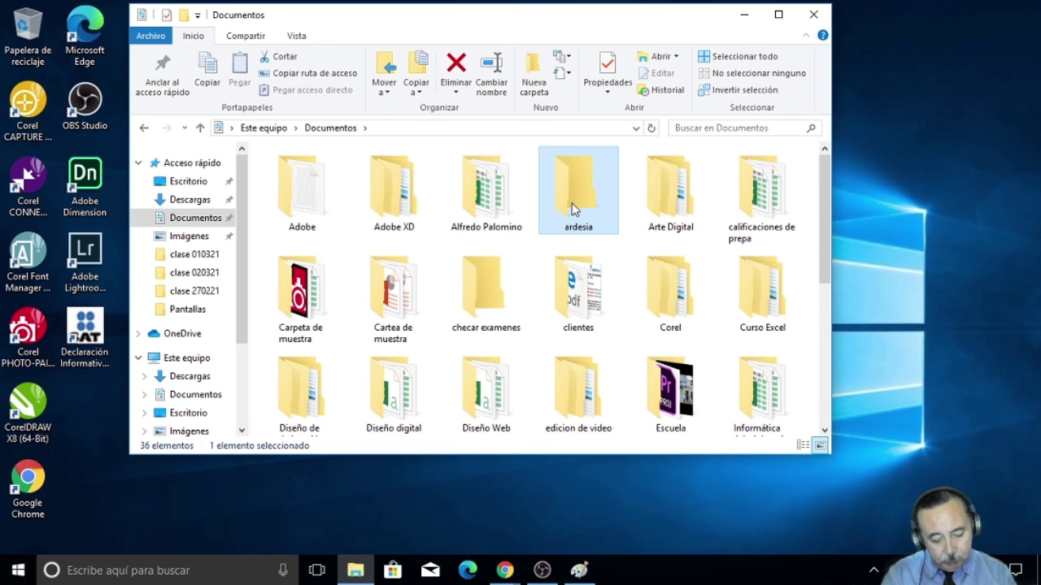
pyautogui.press('n')
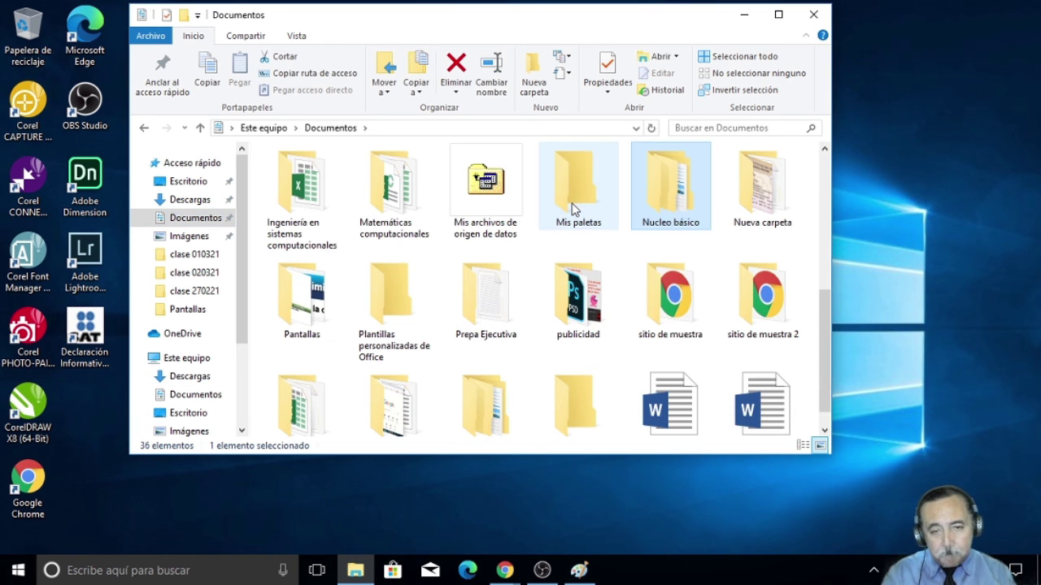
pyautogui.doubleClick(696, 204)
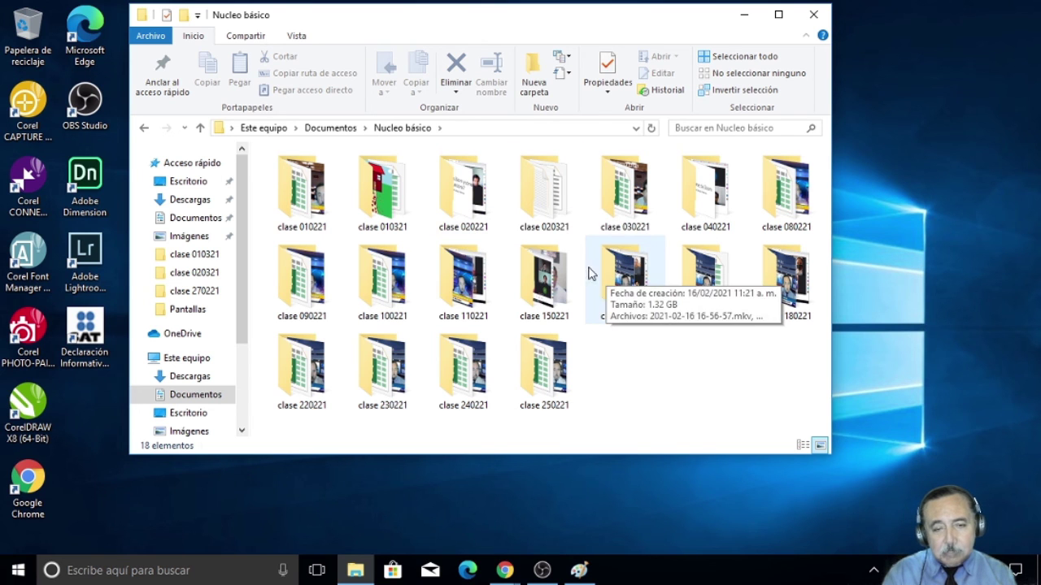
# Step: View the contents of the clase 010321 folder and return to Nucleo básico
pyautogui.click(395, 192)
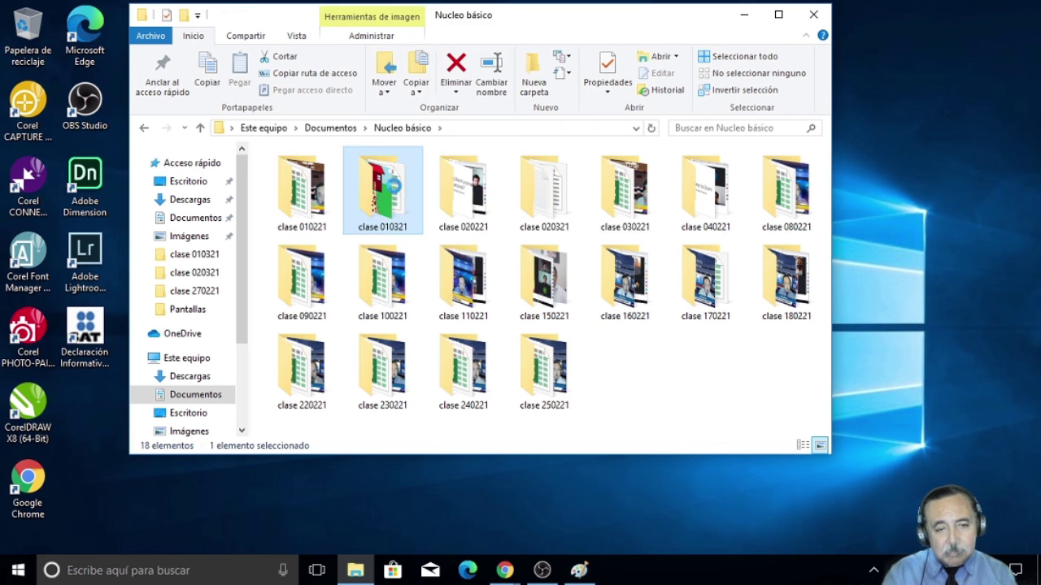
pyautogui.doubleClick(394, 192)
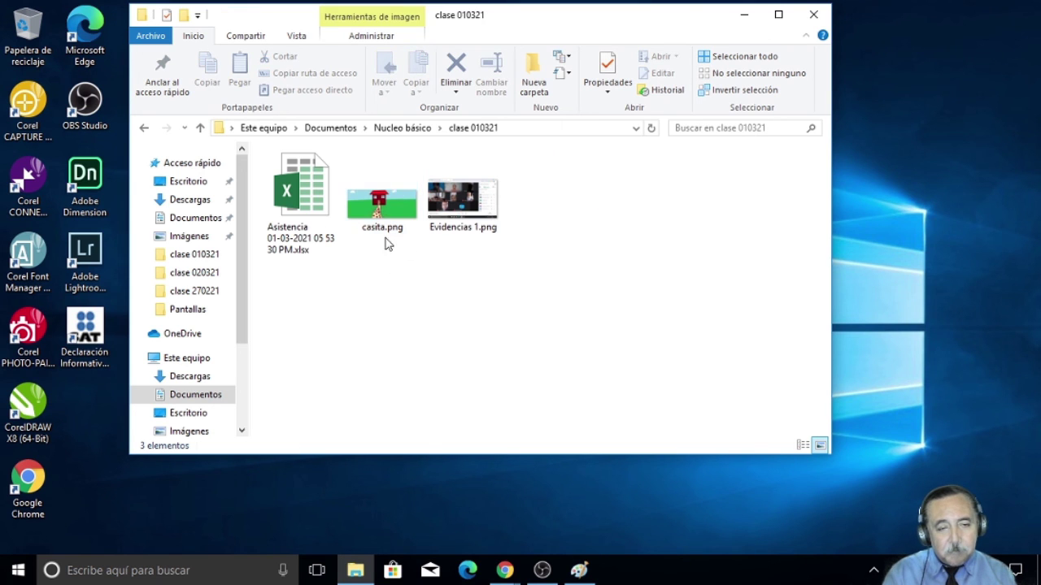
pyautogui.click(200, 130)
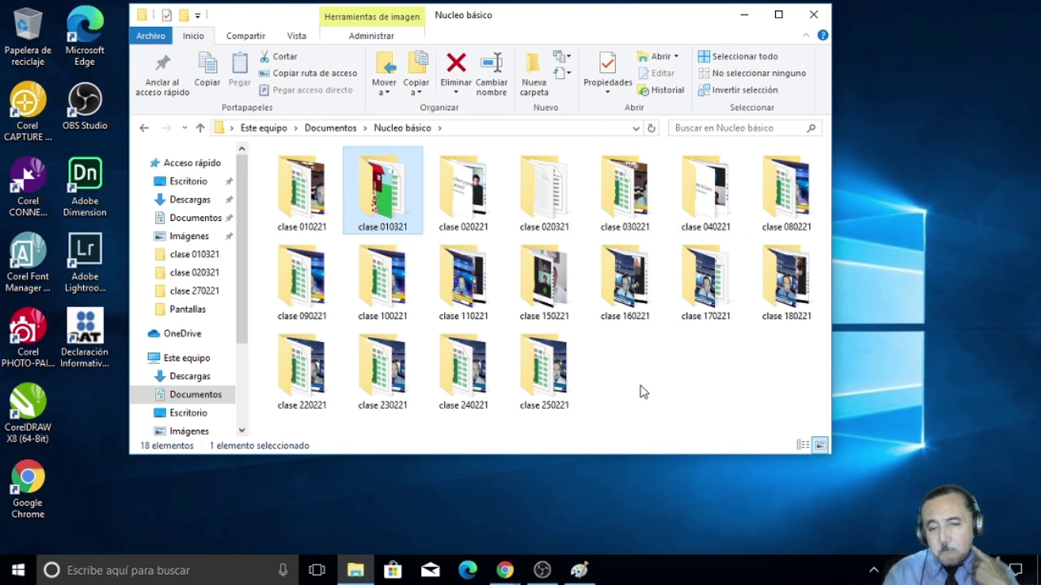
pyautogui.doubleClick(549, 373)
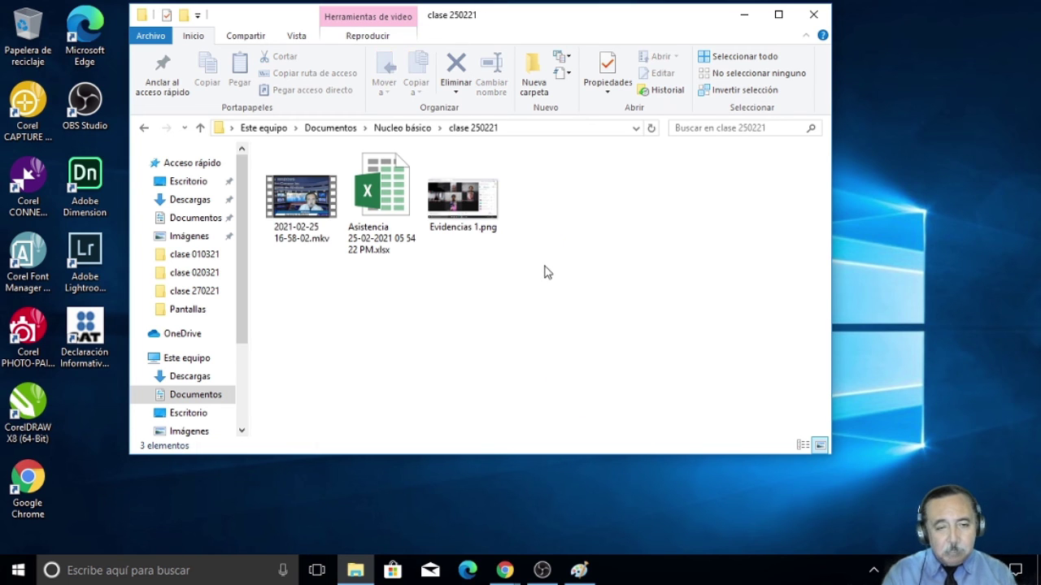
pyautogui.click(304, 205)
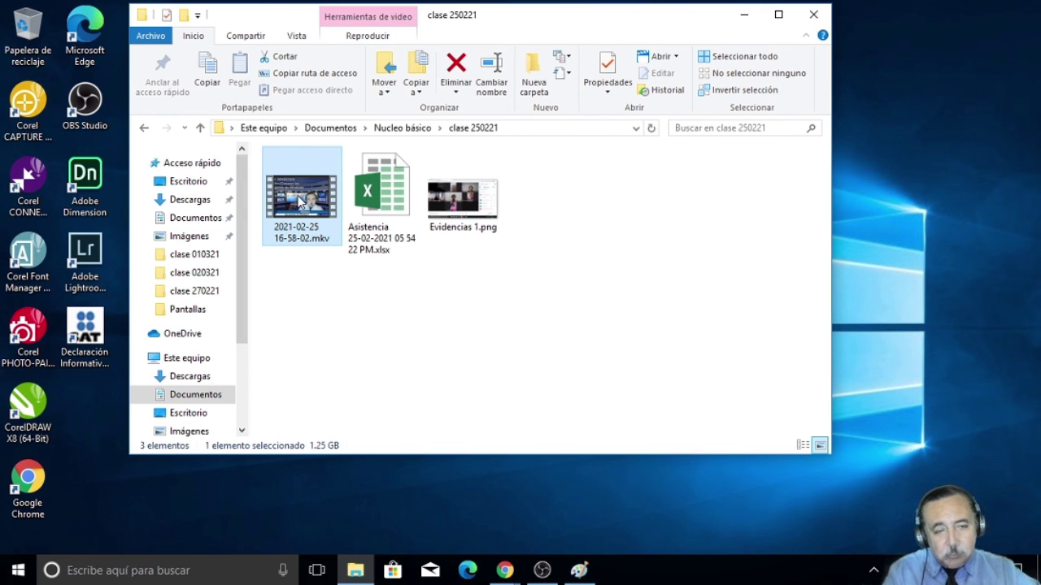
pyautogui.rightClick(299, 200)
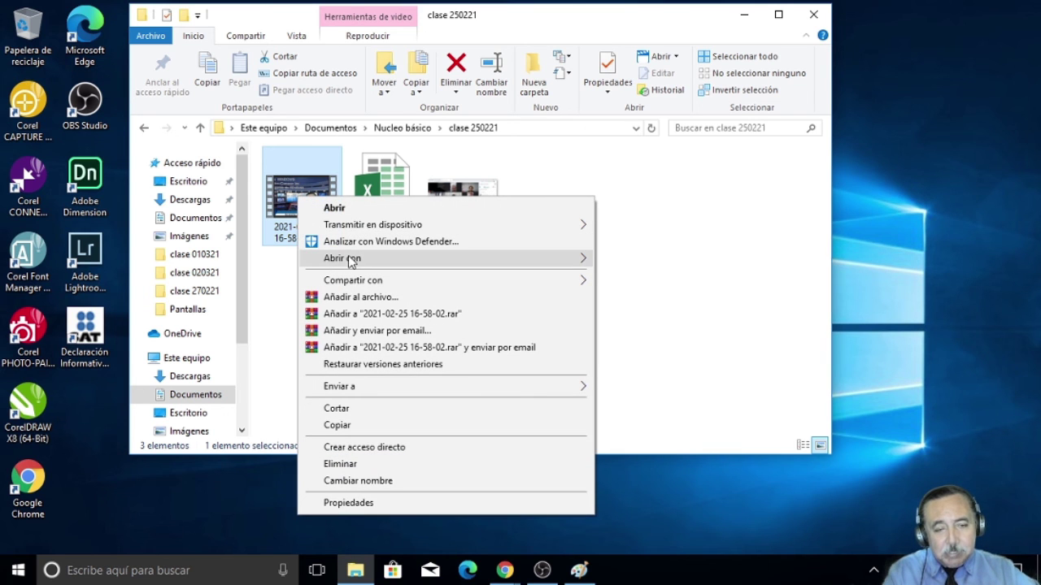
pyautogui.moveTo(583, 266)
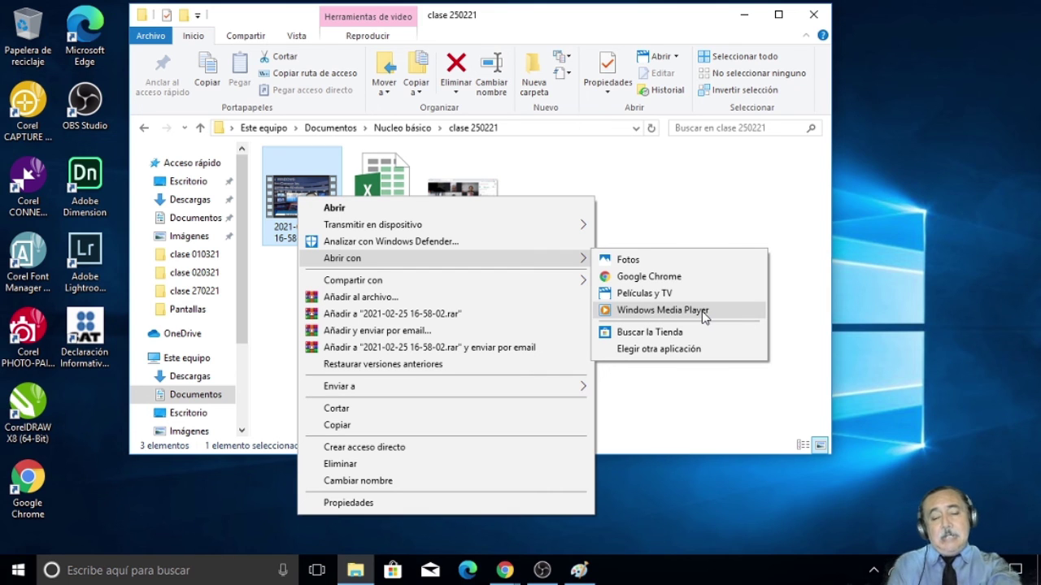
pyautogui.click(814, 15)
pyautogui.click(814, 14)
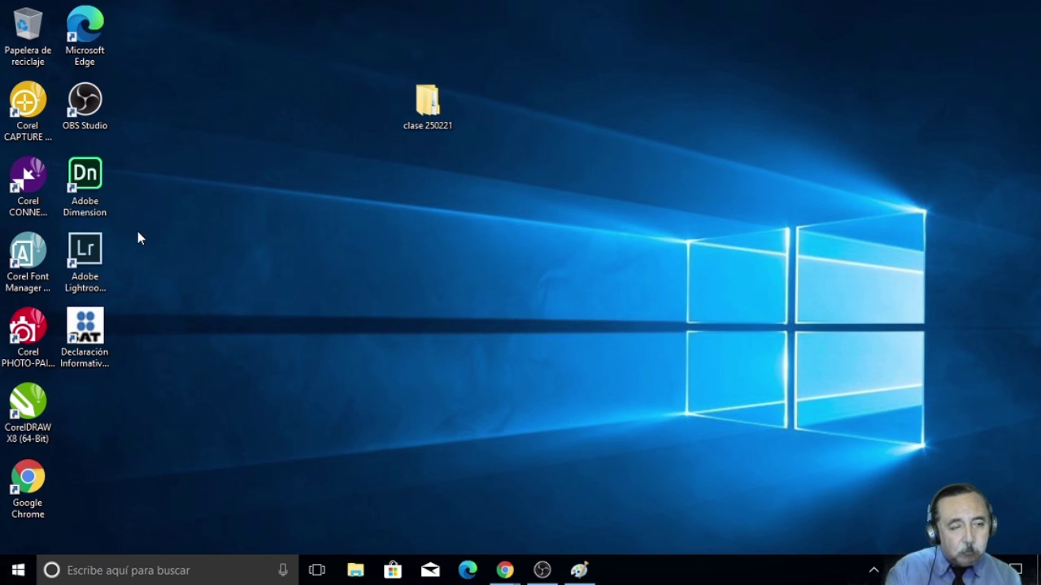
# Step: Launch Windows Media Player from the Accesorios de Windows programs
pyautogui.press('super')
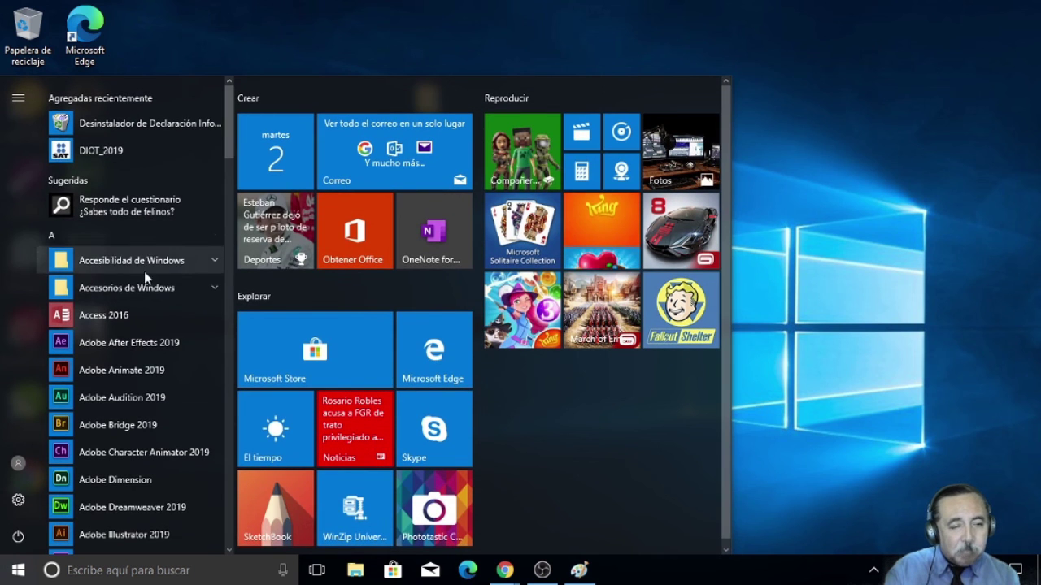
pyautogui.click(140, 292)
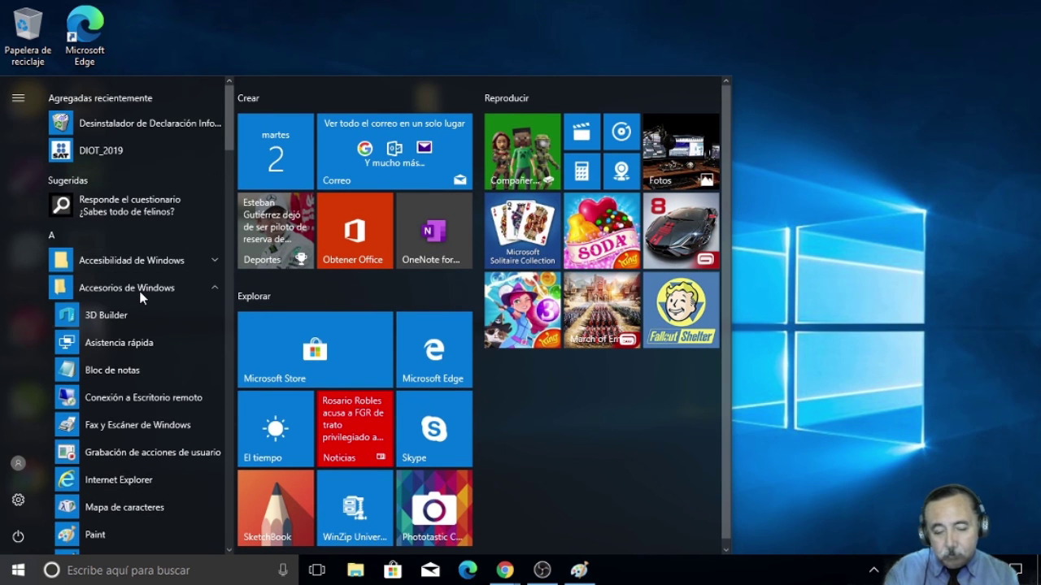
pyautogui.scroll(-1, 124, 454)
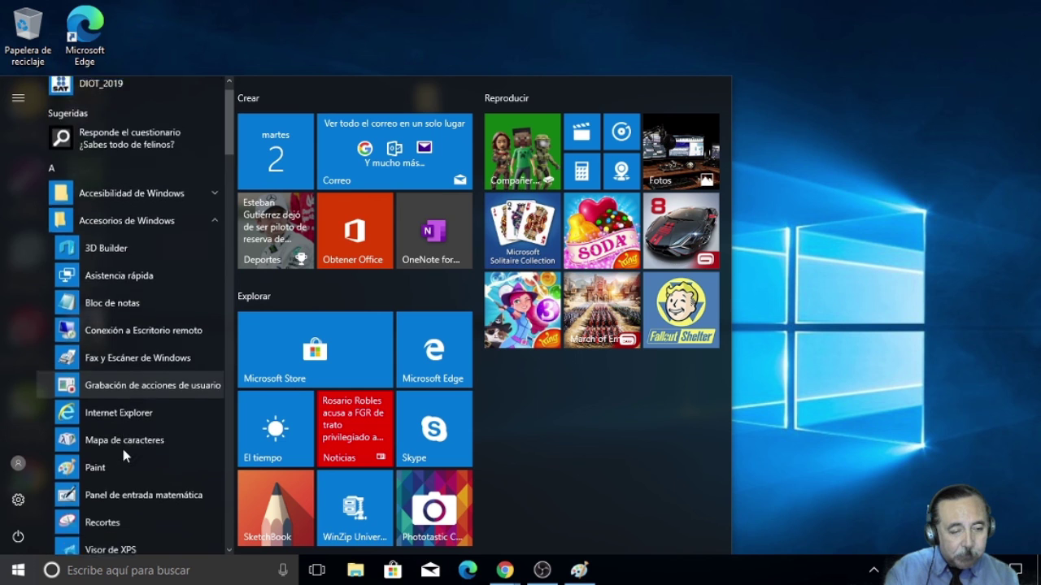
pyautogui.scroll(-3, 123, 449)
pyautogui.click(114, 430)
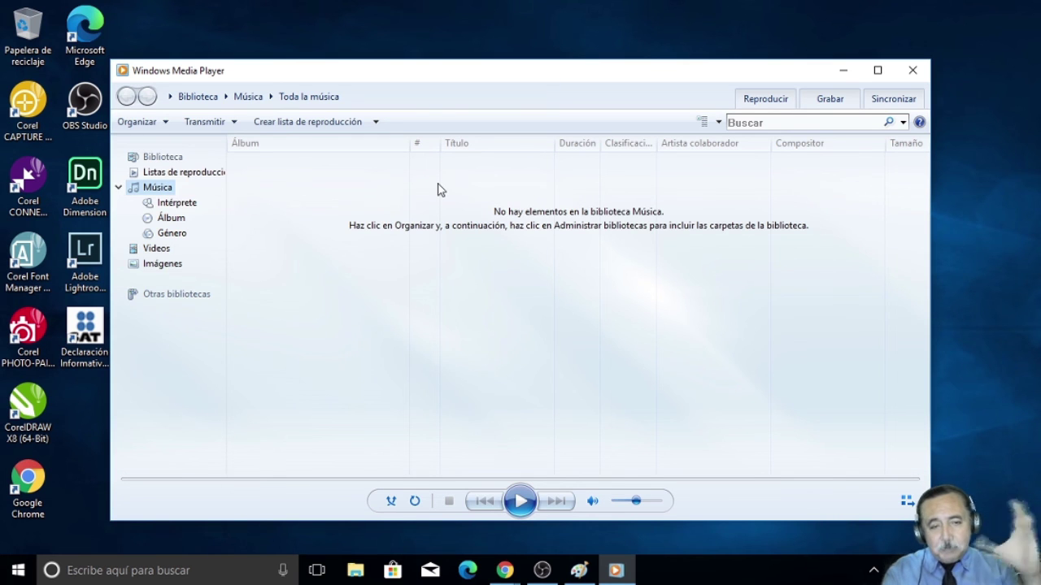
# Step: Look over the Reproducir list and the Grabar list with its disc recording options
pyautogui.click(773, 101)
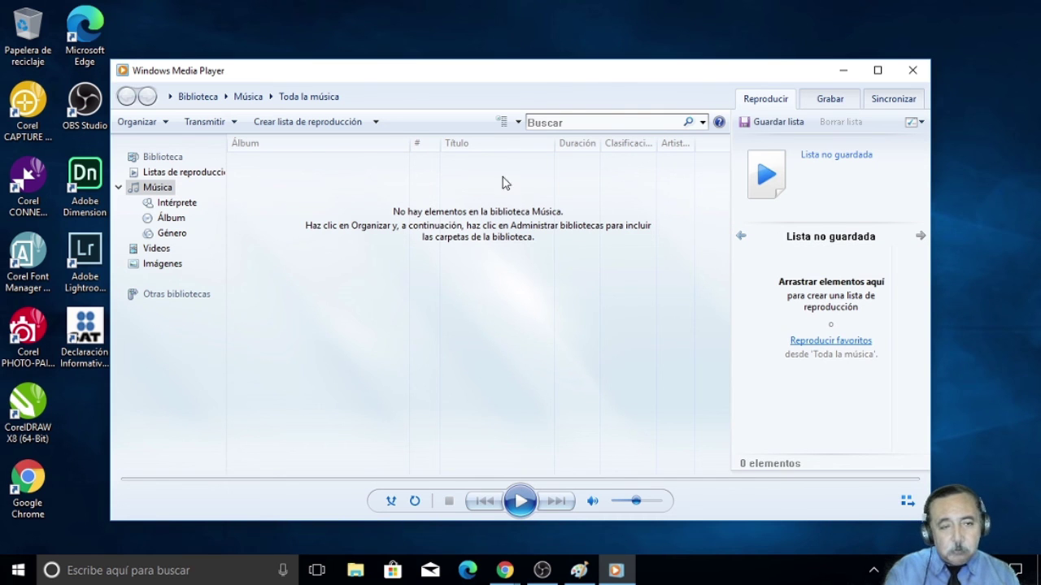
pyautogui.click(816, 104)
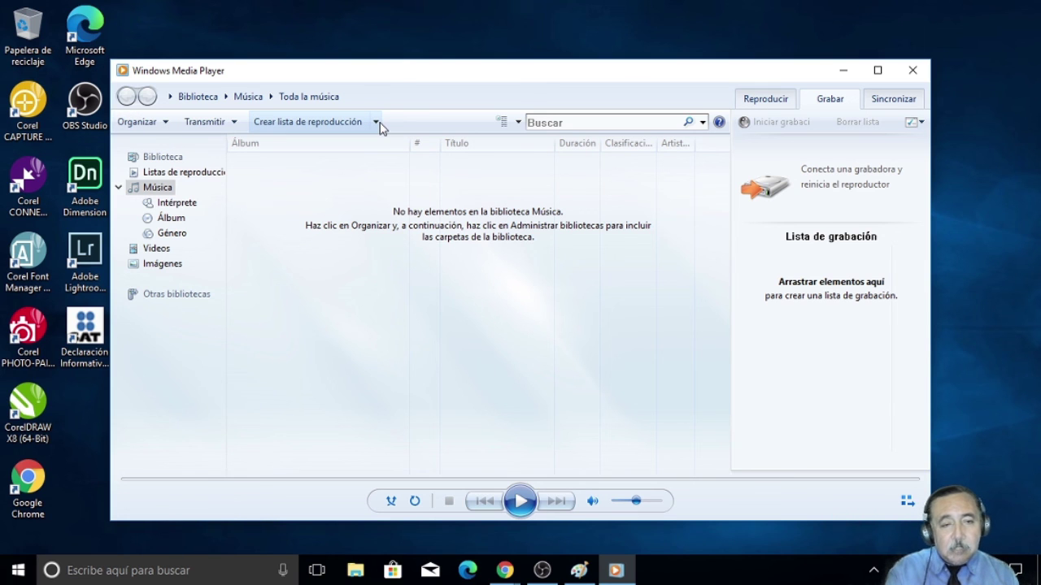
pyautogui.click(917, 123)
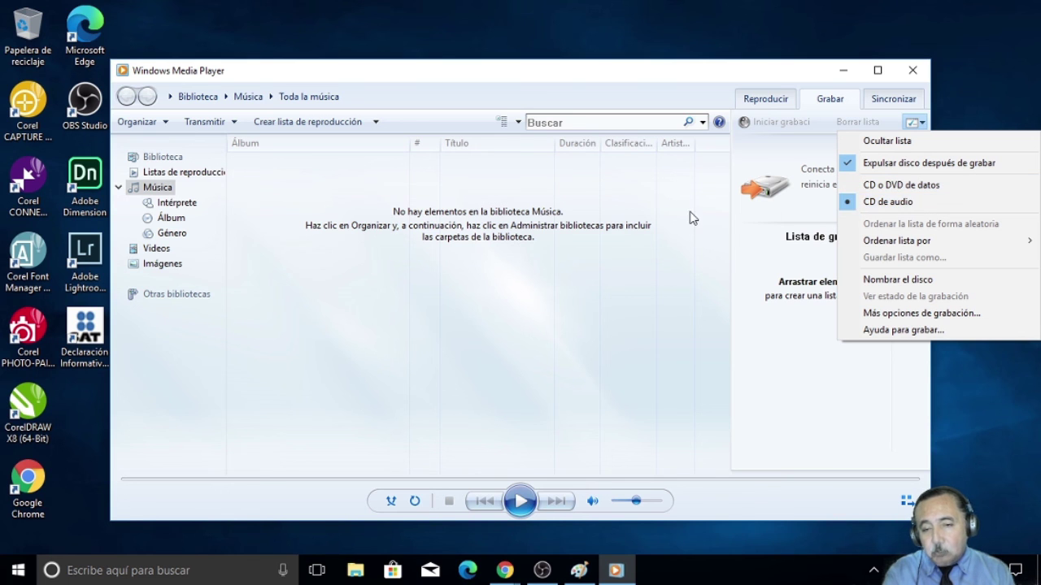
pyautogui.click(764, 220)
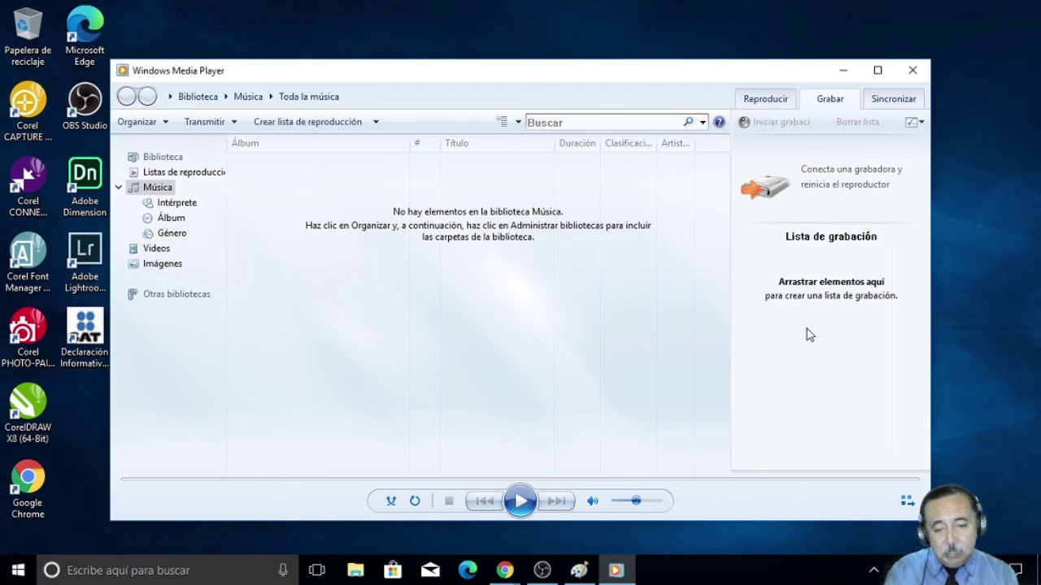
pyautogui.click(813, 235)
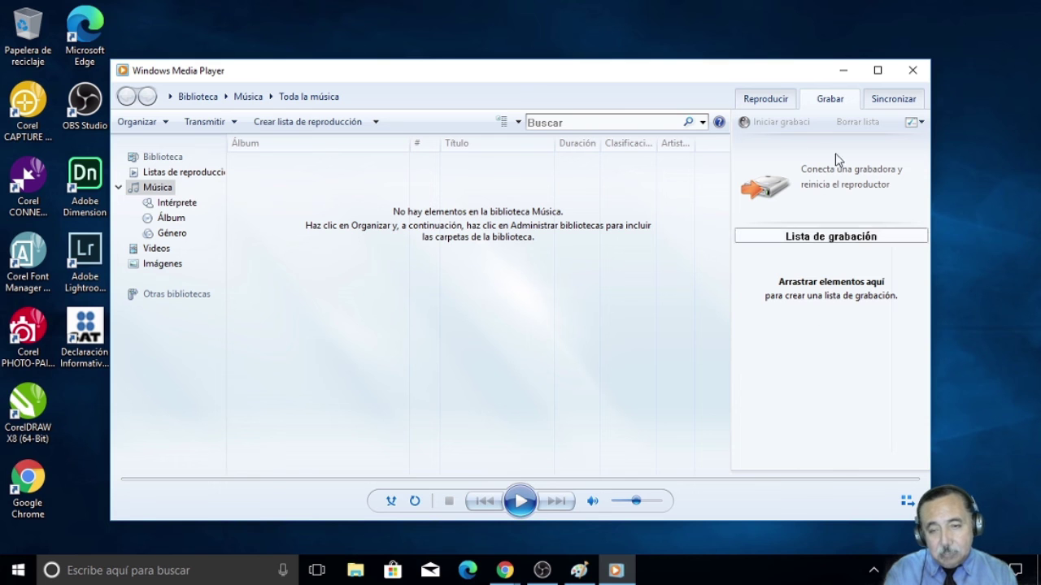
# Step: View the compact now-playing mode and return to the library
pyautogui.click(907, 500)
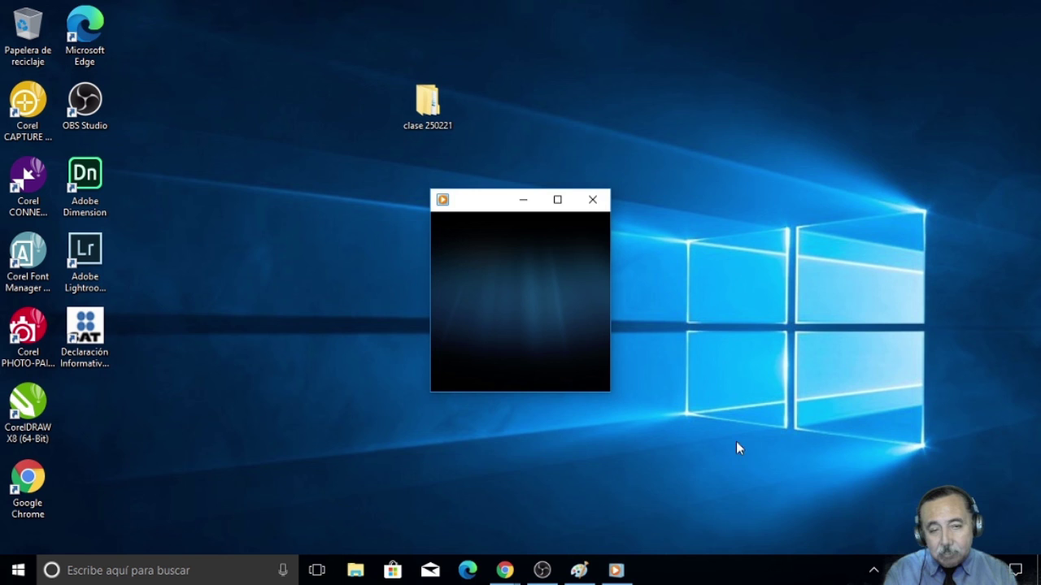
pyautogui.moveTo(498, 247)
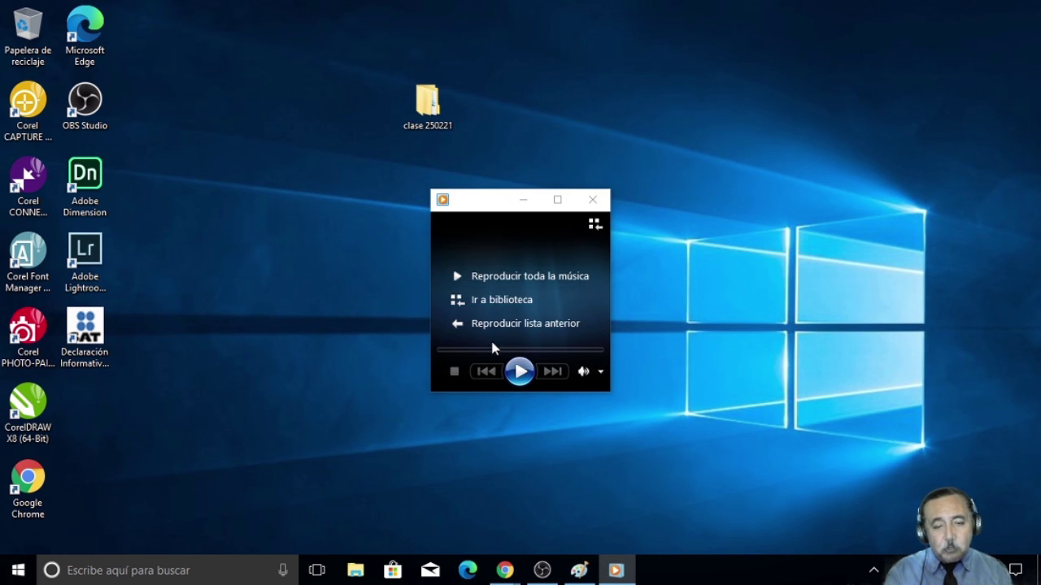
pyautogui.click(595, 225)
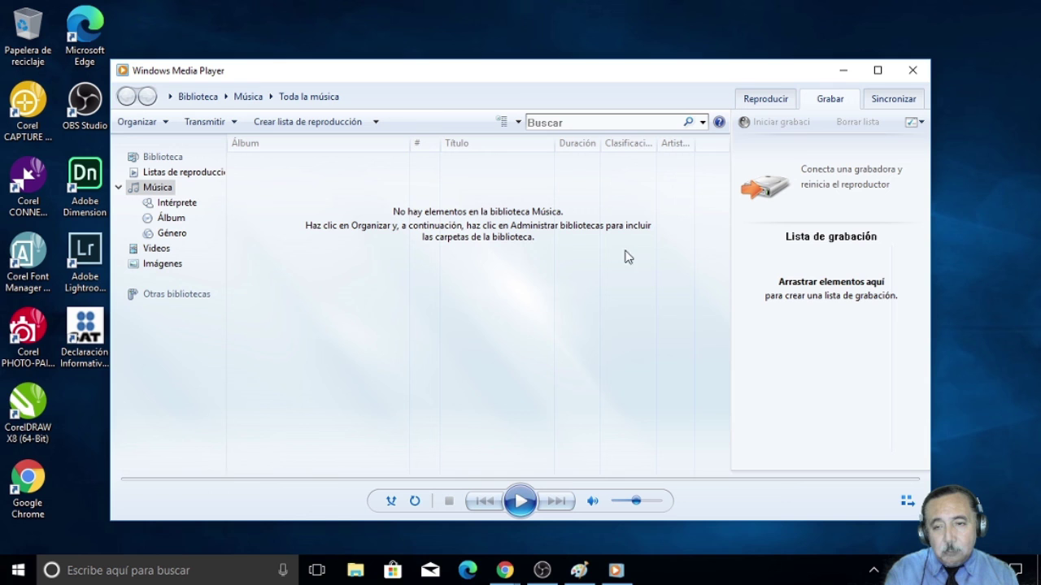
# Step: Examine the Reproducir list's options, including the Ordenar lista por sorting criteria
pyautogui.click(765, 98)
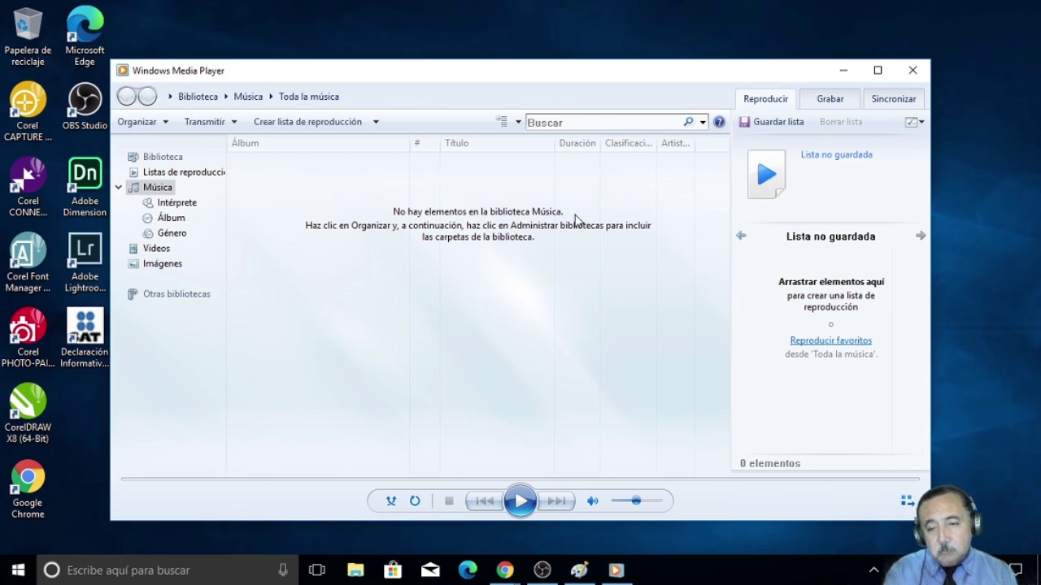
pyautogui.click(915, 124)
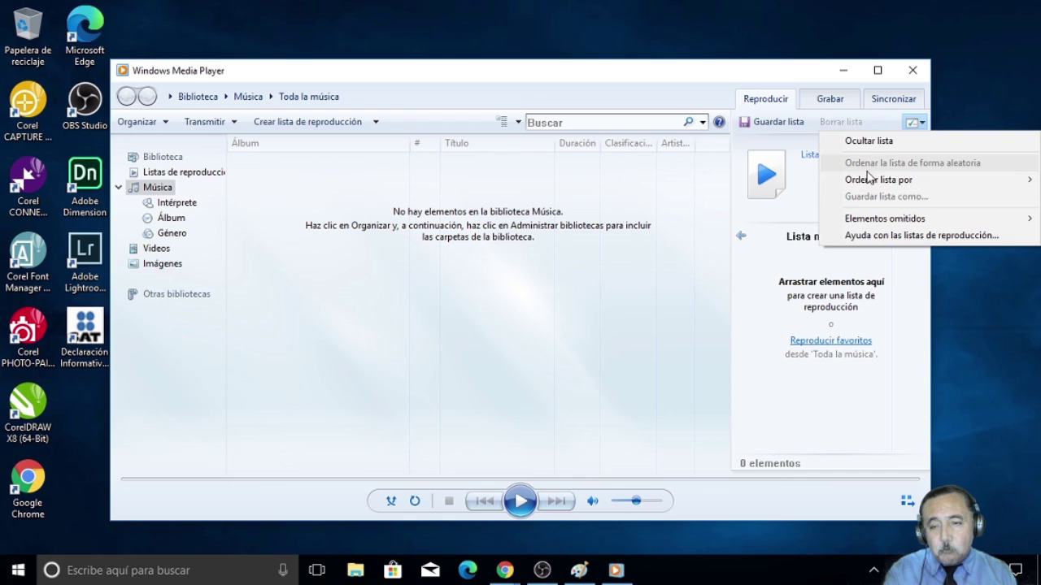
pyautogui.moveTo(859, 190)
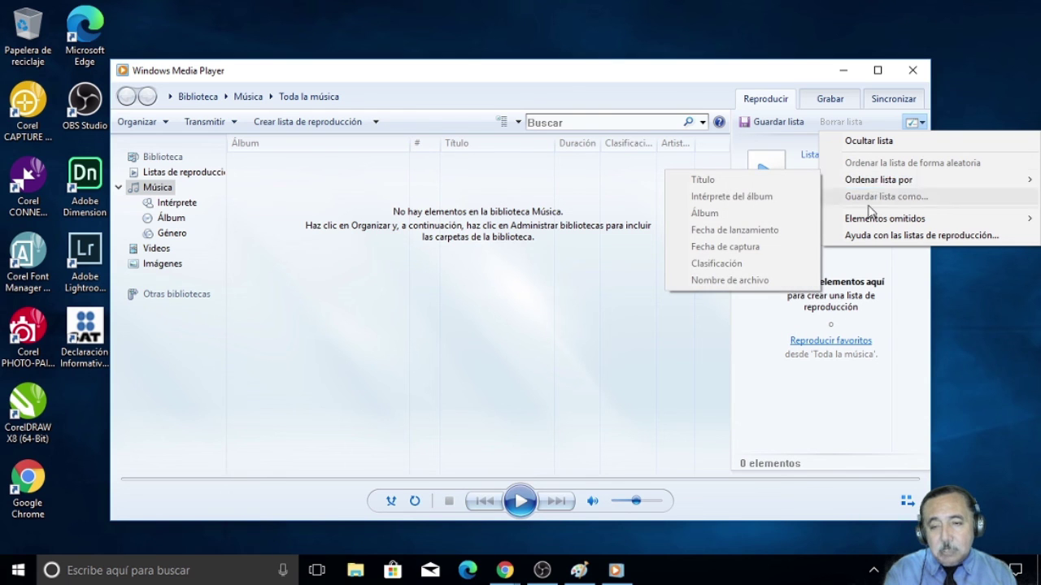
pyautogui.moveTo(935, 224)
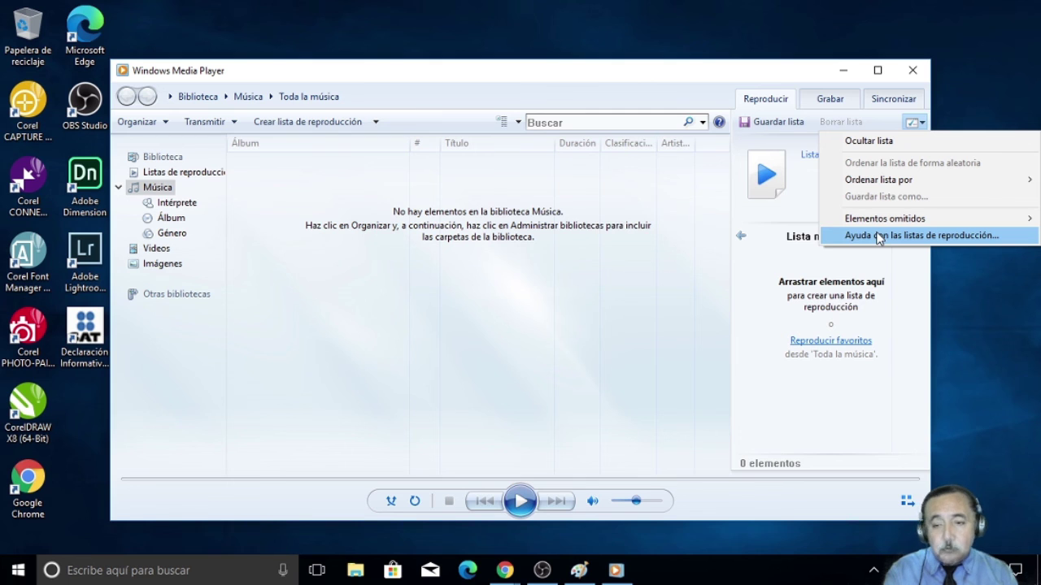
# Step: Set the music library's view to Mosaico expandido
pyautogui.click(517, 123)
pyautogui.click(519, 123)
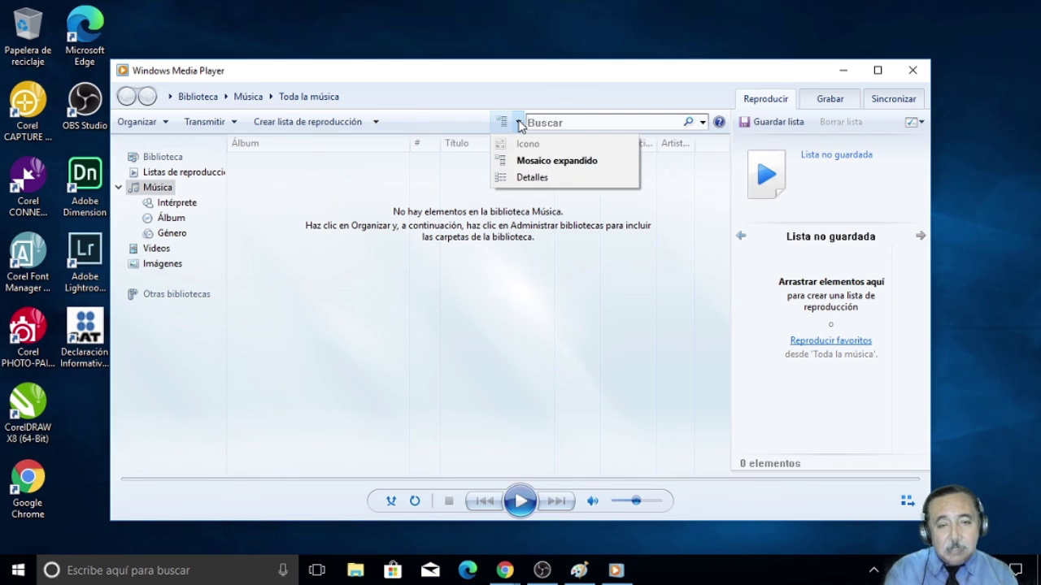
pyautogui.click(527, 167)
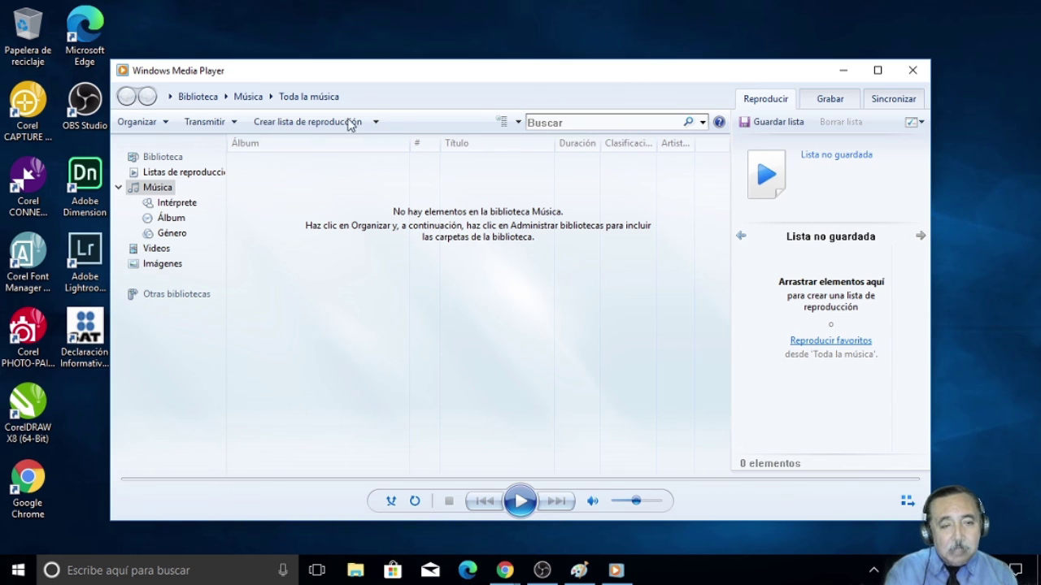
# Step: View the playlist creation choices and the Transmitir media streaming options
pyautogui.click(377, 122)
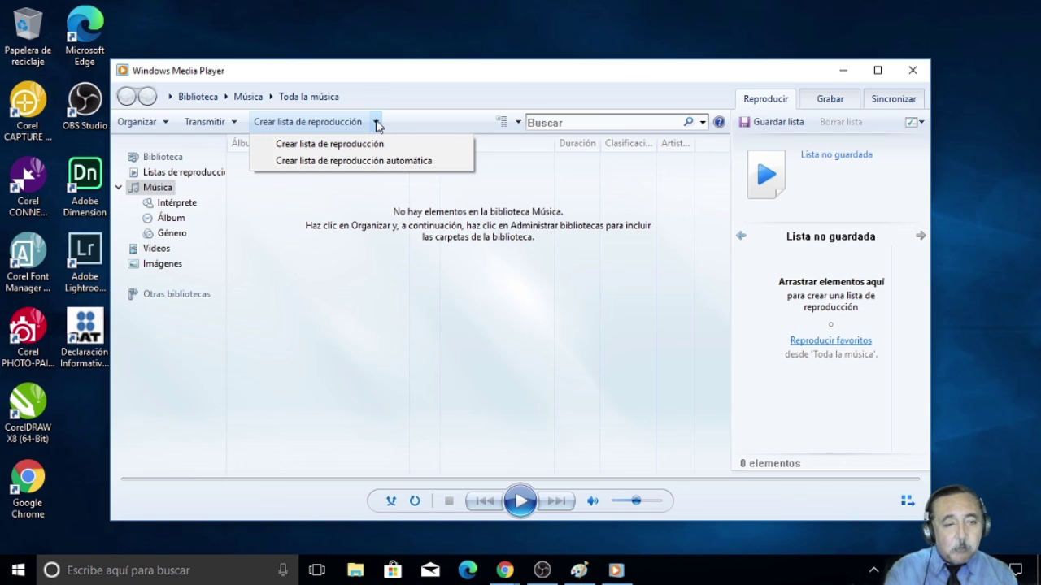
pyautogui.click(235, 123)
pyautogui.click(235, 124)
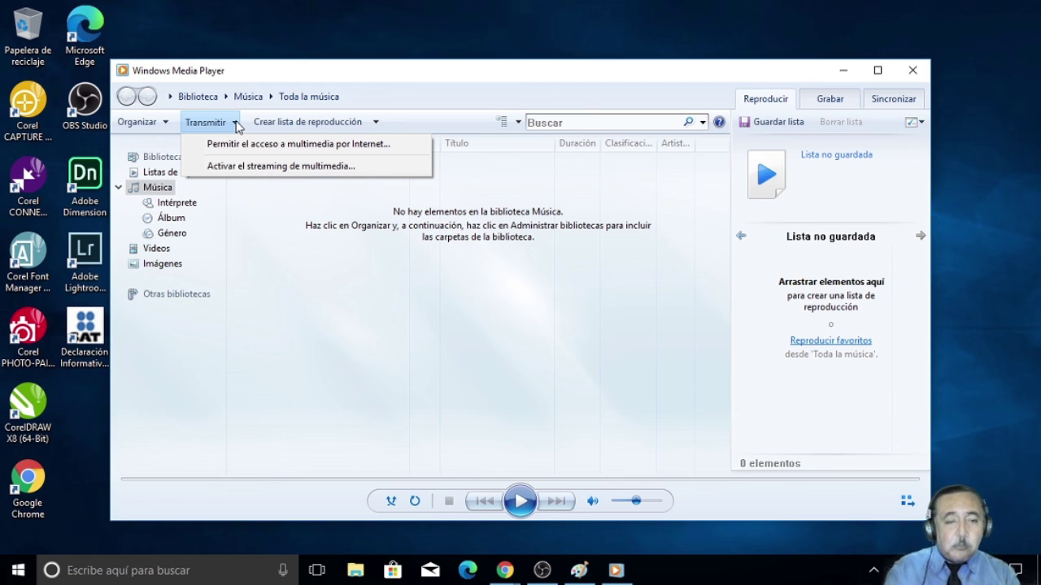
pyautogui.click(236, 123)
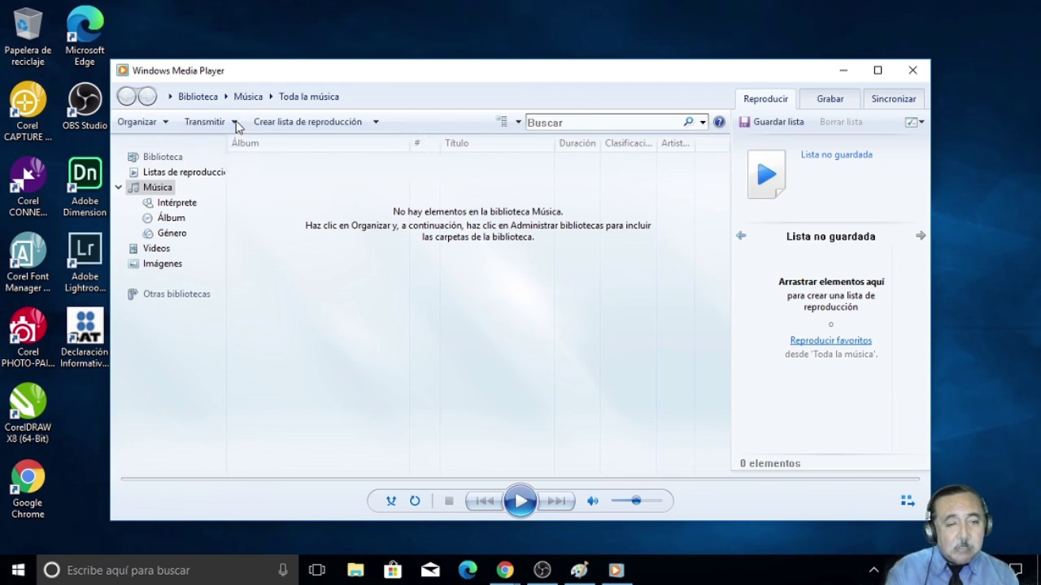
# Step: View the Organizar options for the library, including the Diseño layout choices, then close Windows Media Player
pyautogui.click(167, 124)
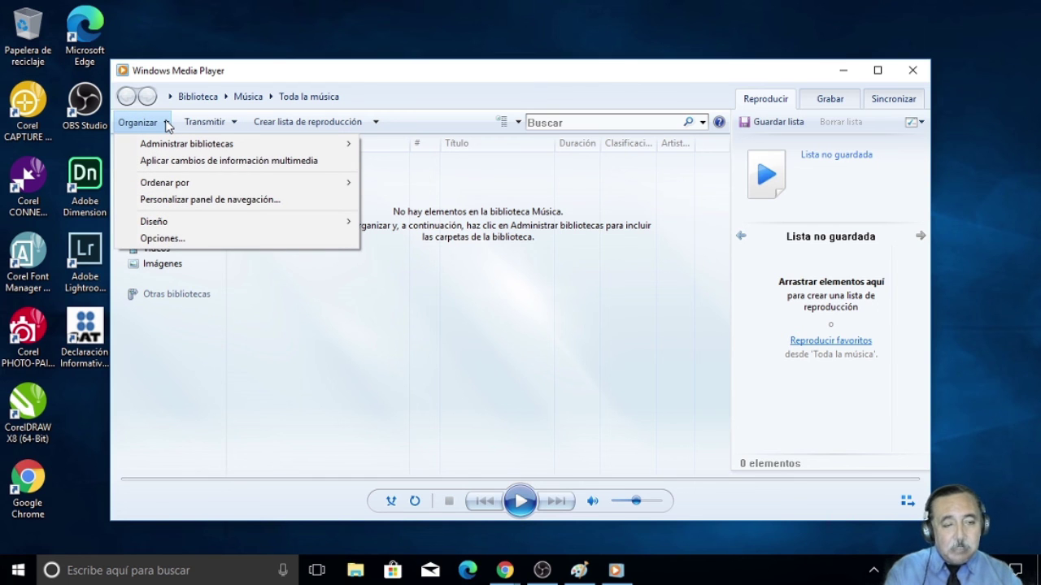
pyautogui.moveTo(187, 223)
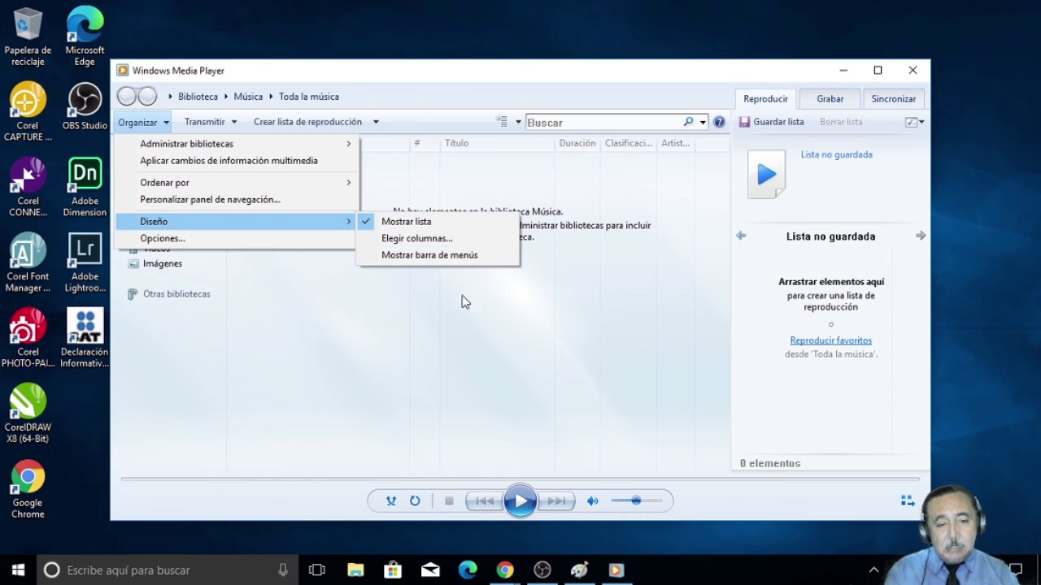
pyautogui.click(482, 326)
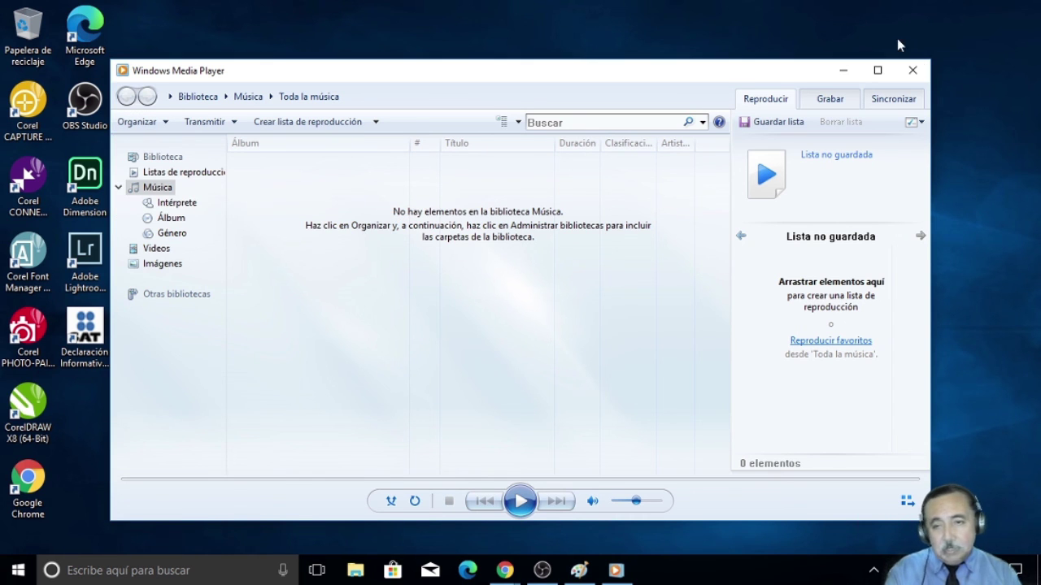
pyautogui.click(914, 71)
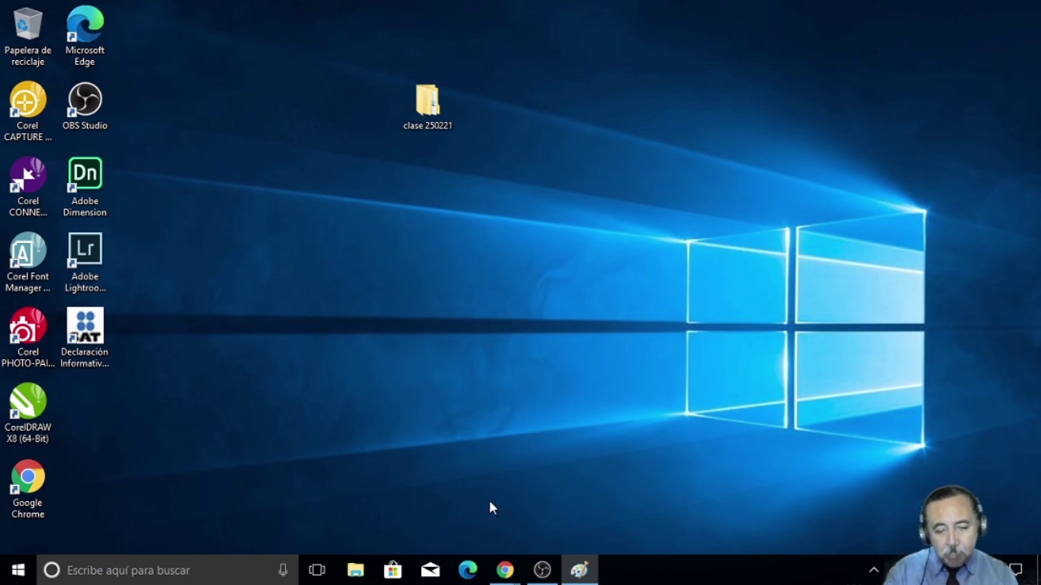
# Step: Switch to the Google Meet meeting in Chrome and stop presenting the screen
pyautogui.moveTo(504, 569)
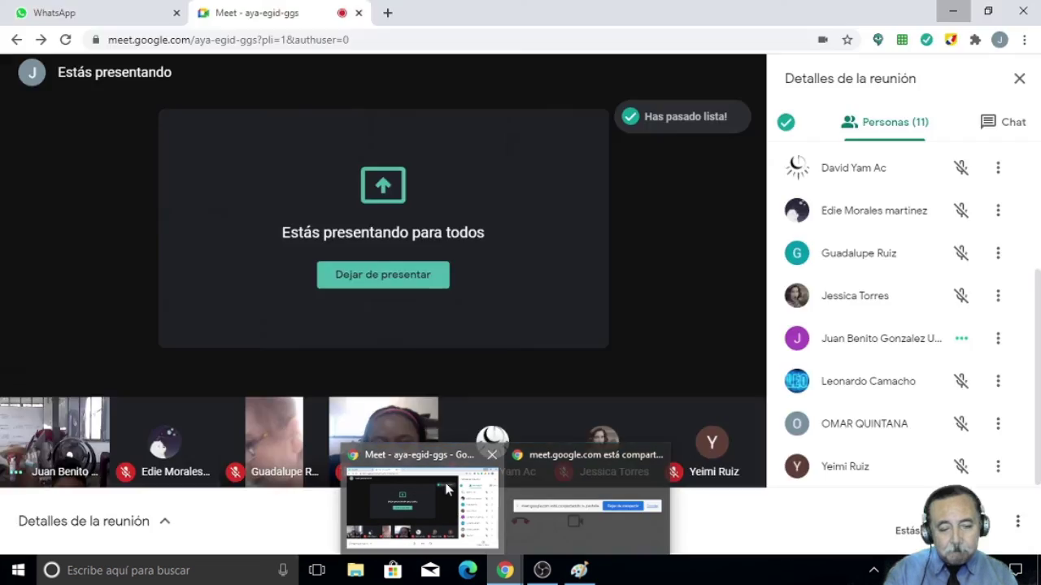
pyautogui.click(455, 516)
pyautogui.click(379, 280)
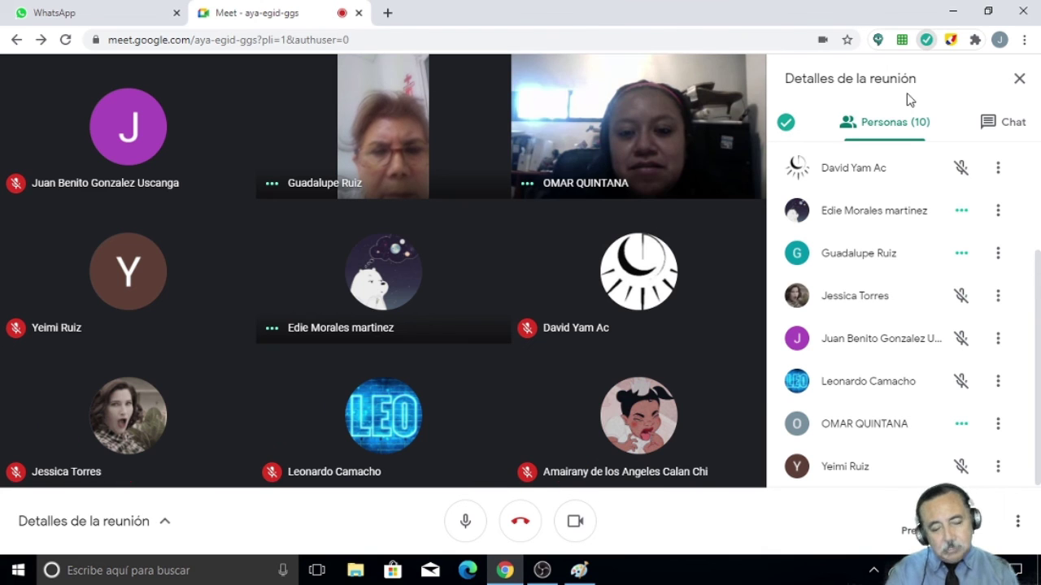